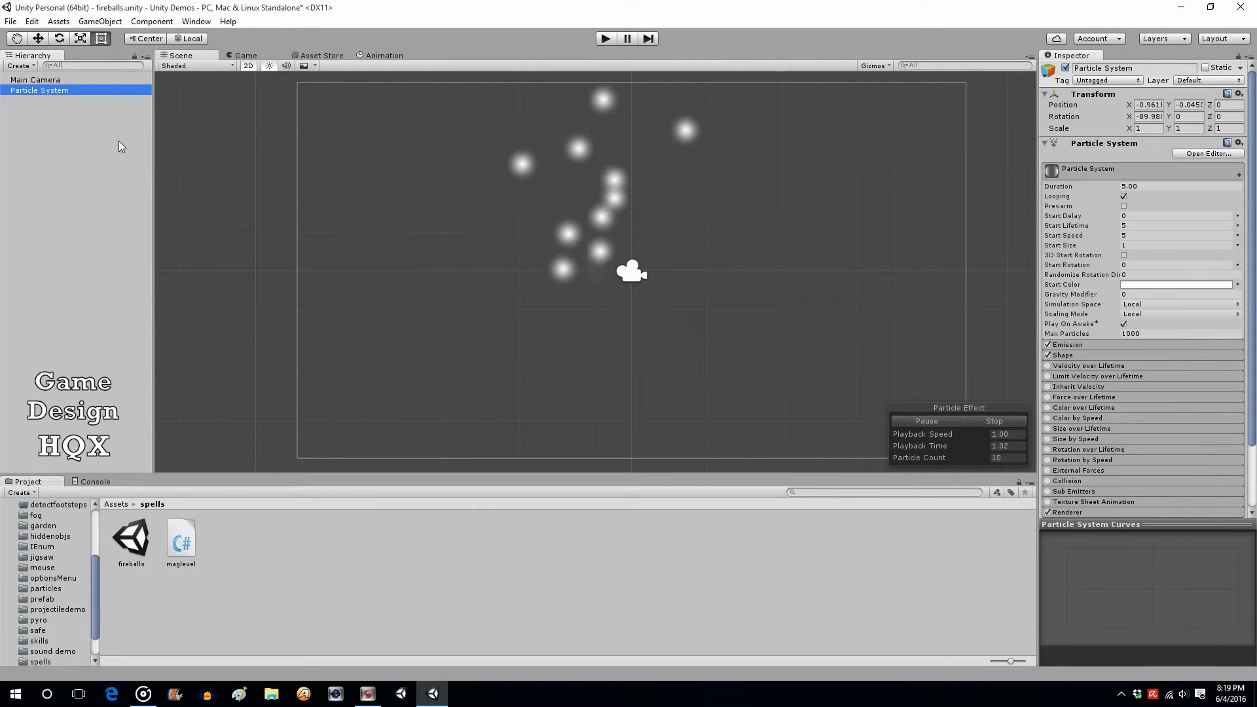
Rename the Particle System object to "fireball" and select it.
click(85, 92)
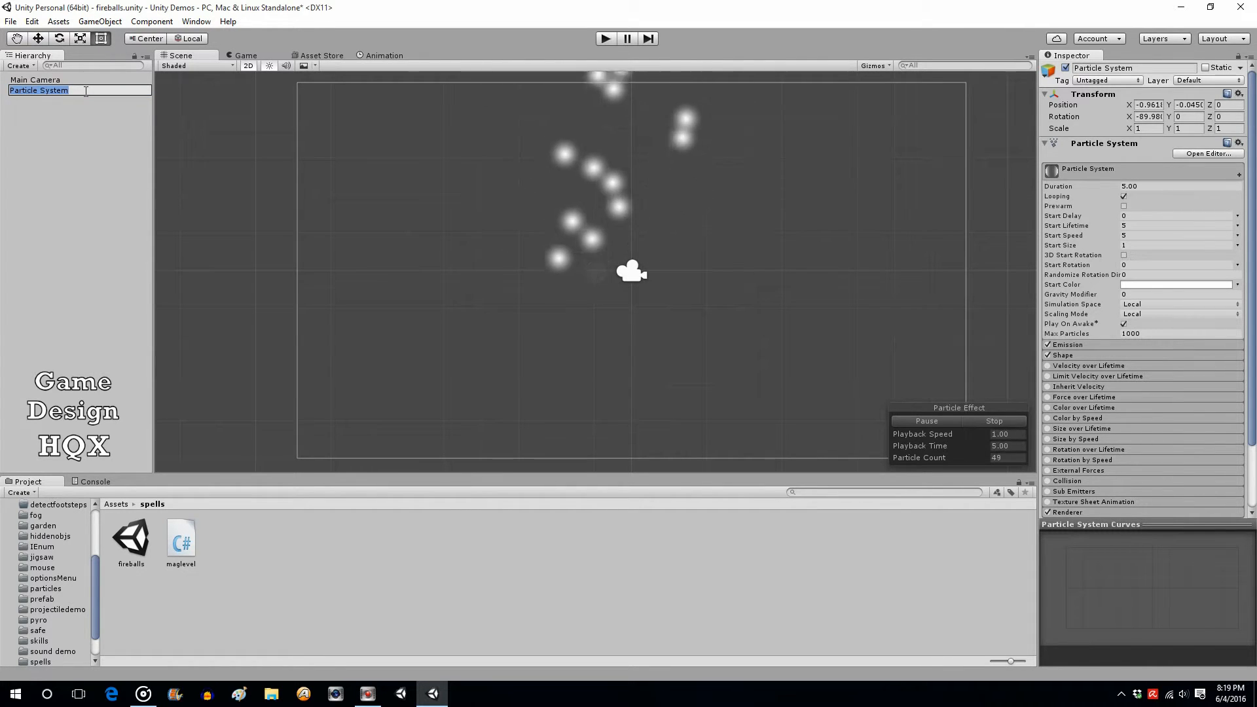
text(fireball)
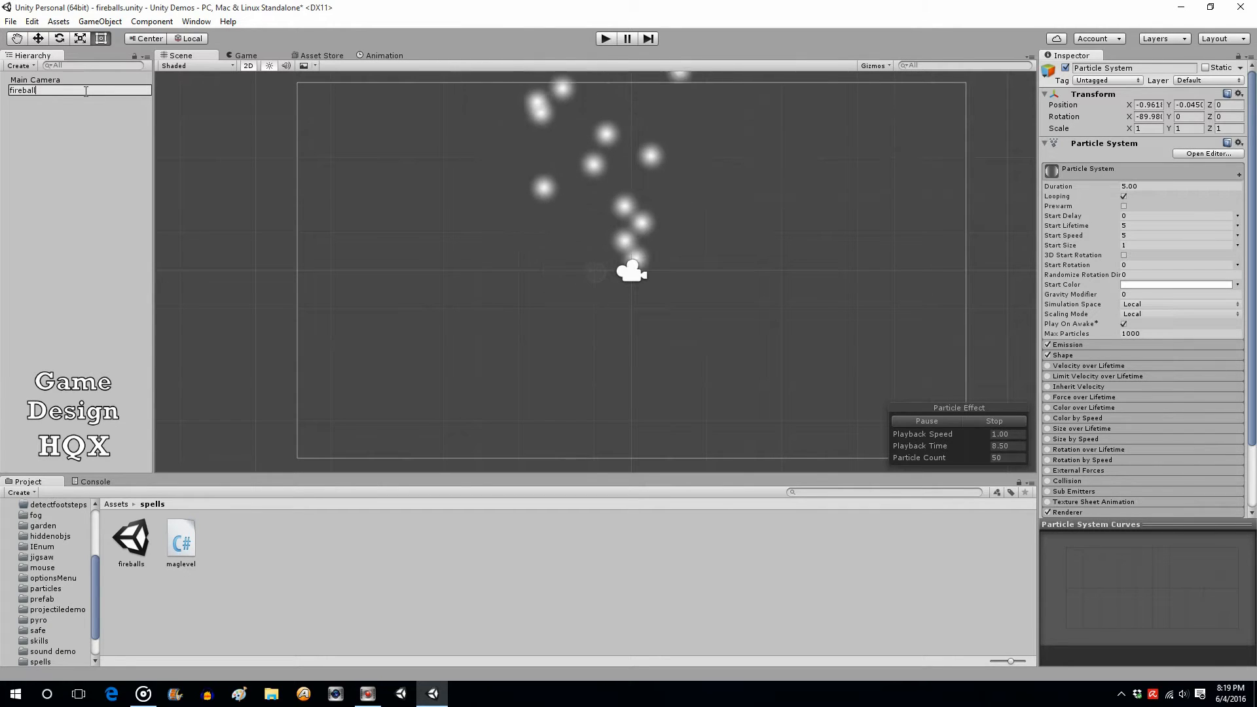
click(54, 114)
click(23, 89)
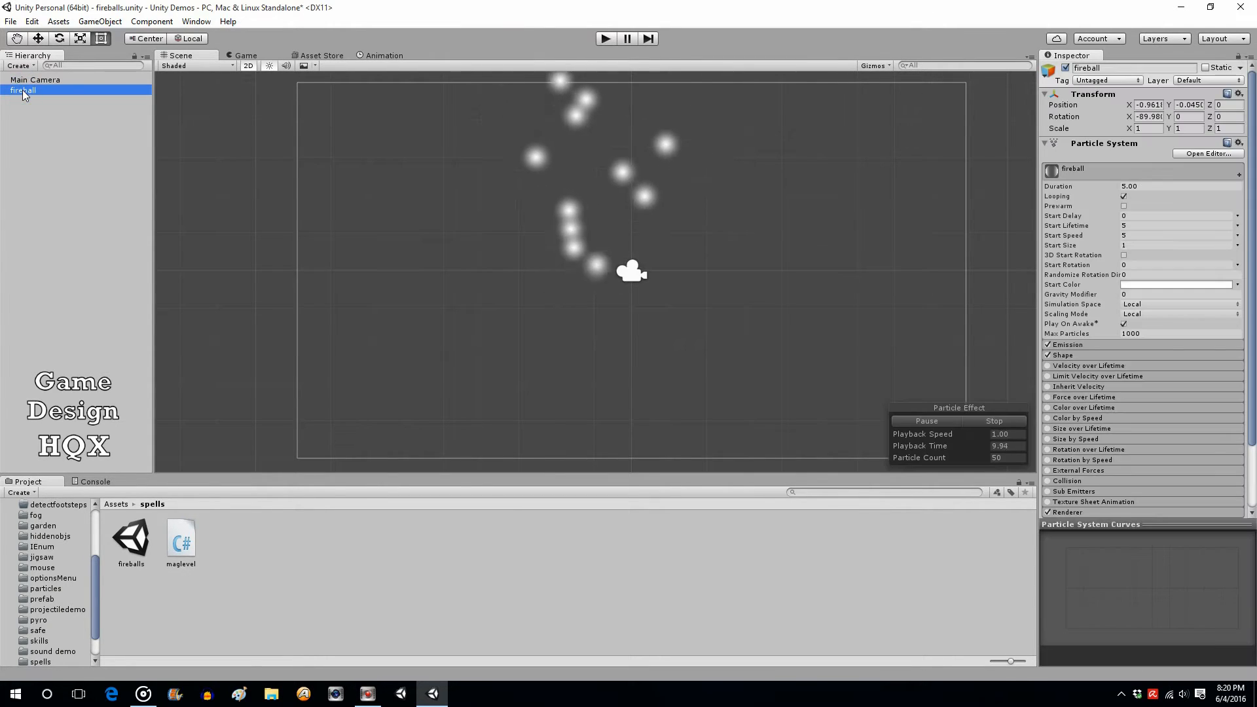
Change the fireball's emission shape from Cone to Circle.
click(1102, 355)
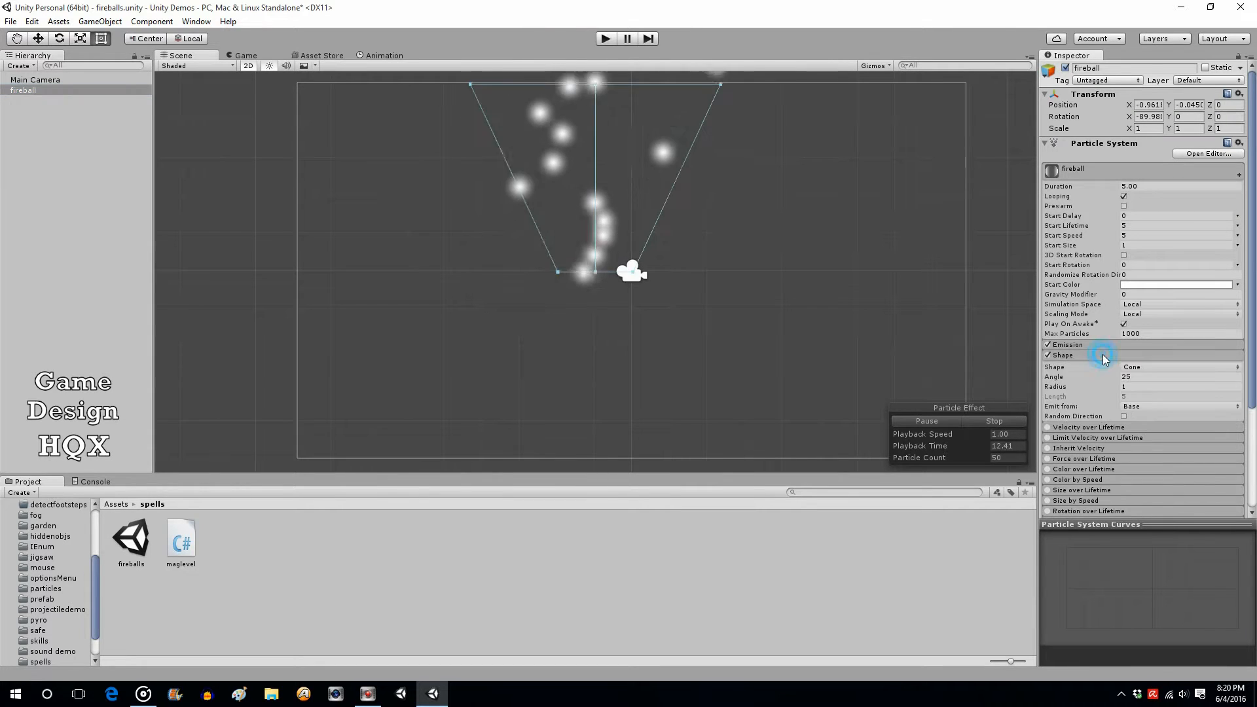
click(1151, 365)
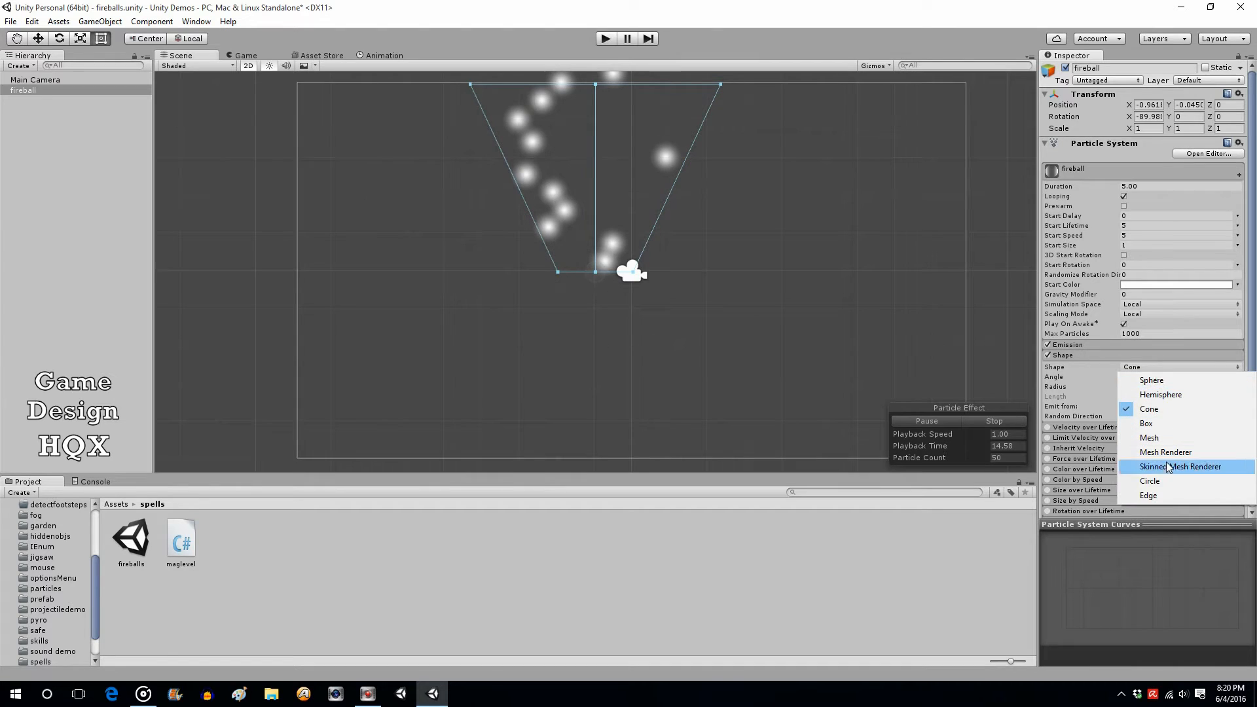
click(1150, 481)
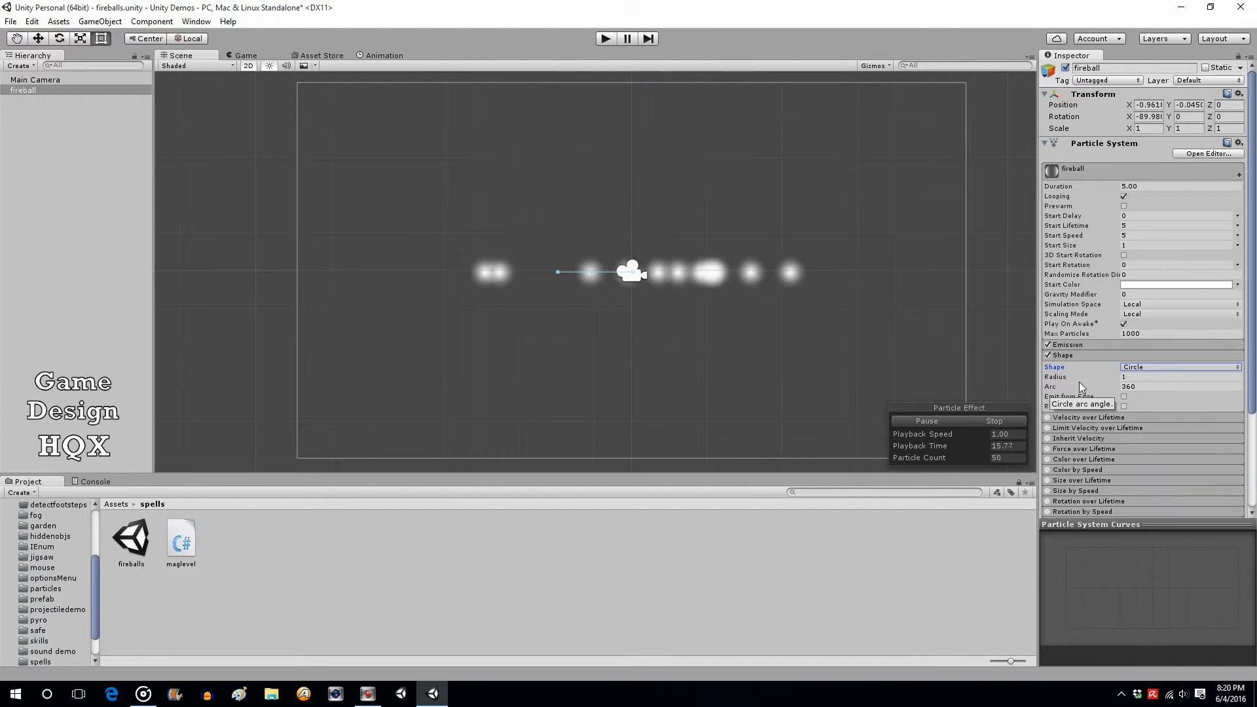
Set the fireball's X rotation to 0 and shrink its emission circle to a radius of about 0.11.
click(1147, 117)
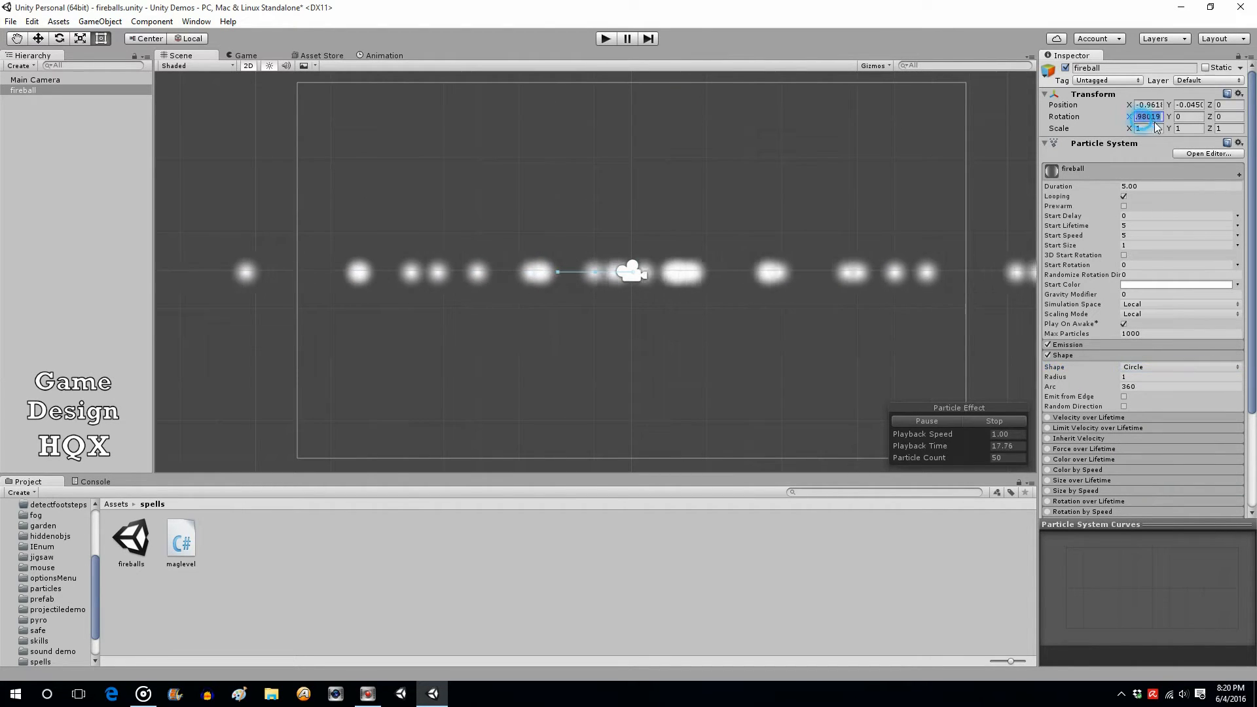
text(-0)
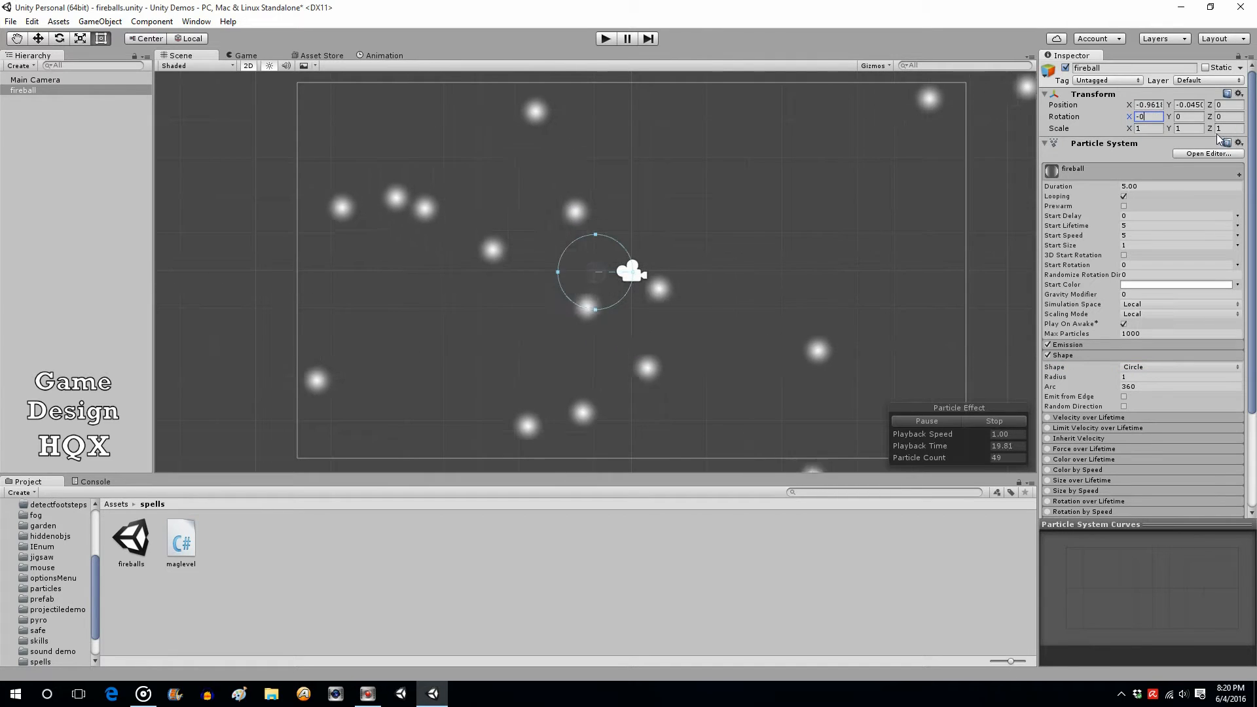
click(1146, 119)
drag(1146, 120, 1101, 115)
text(0)
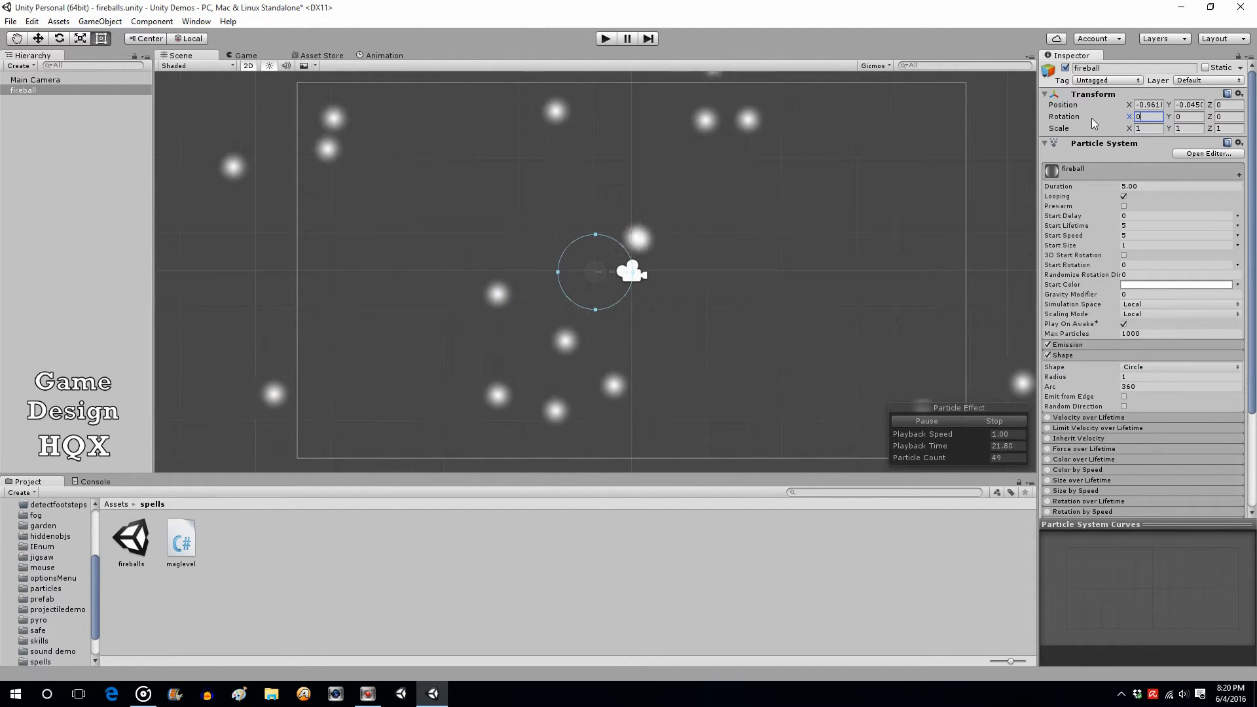
click(595, 235)
drag(595, 235, 598, 267)
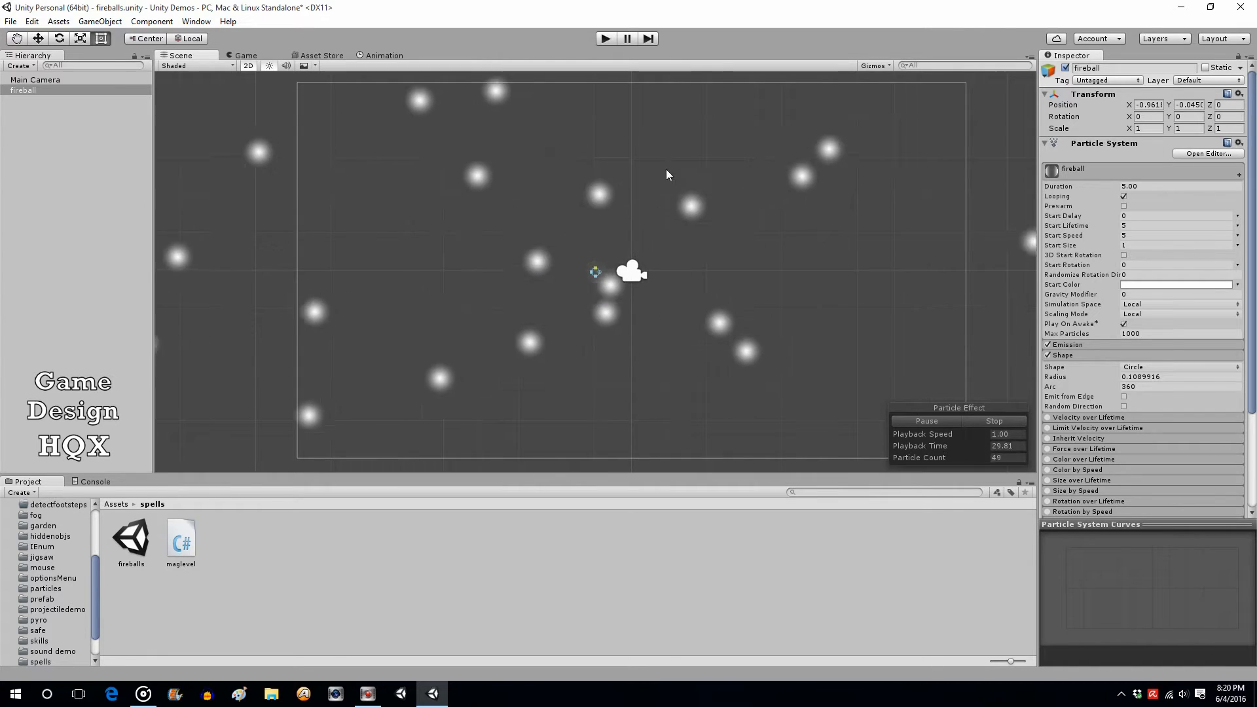
Set the fireball's Start Lifetime to 1, Start Speed to 1 and Start Size to 0.2.
click(1127, 225)
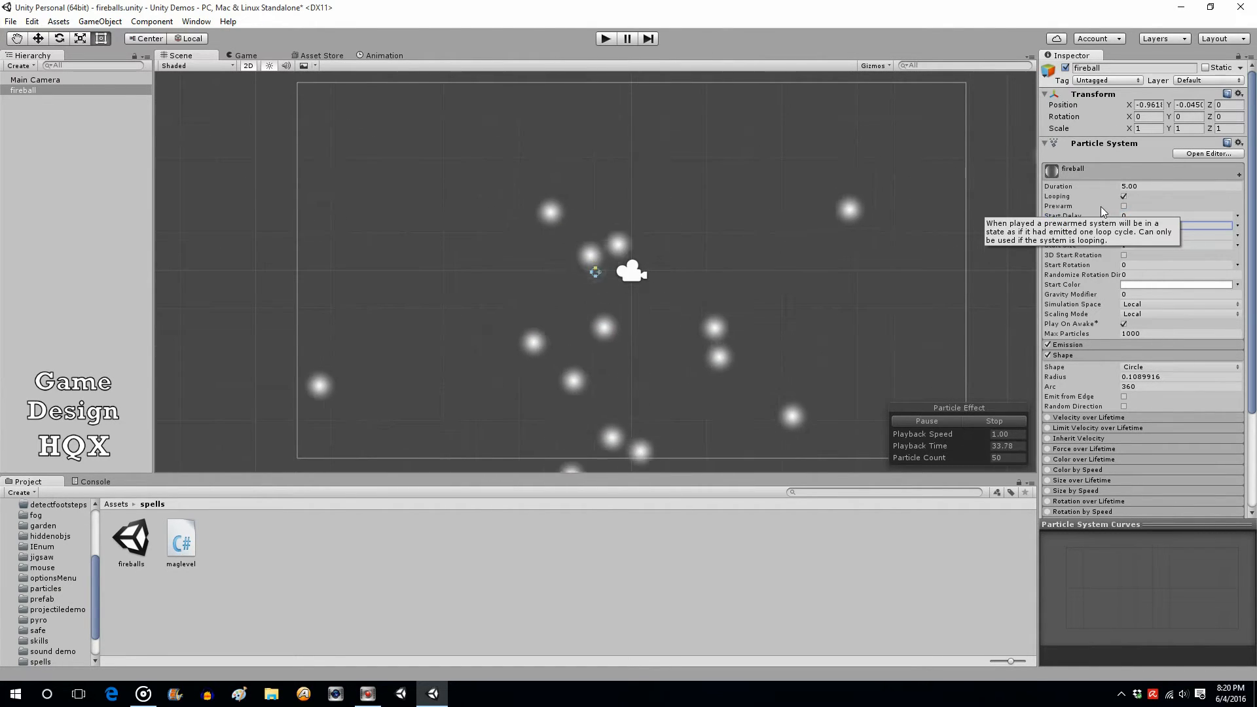
text(1)
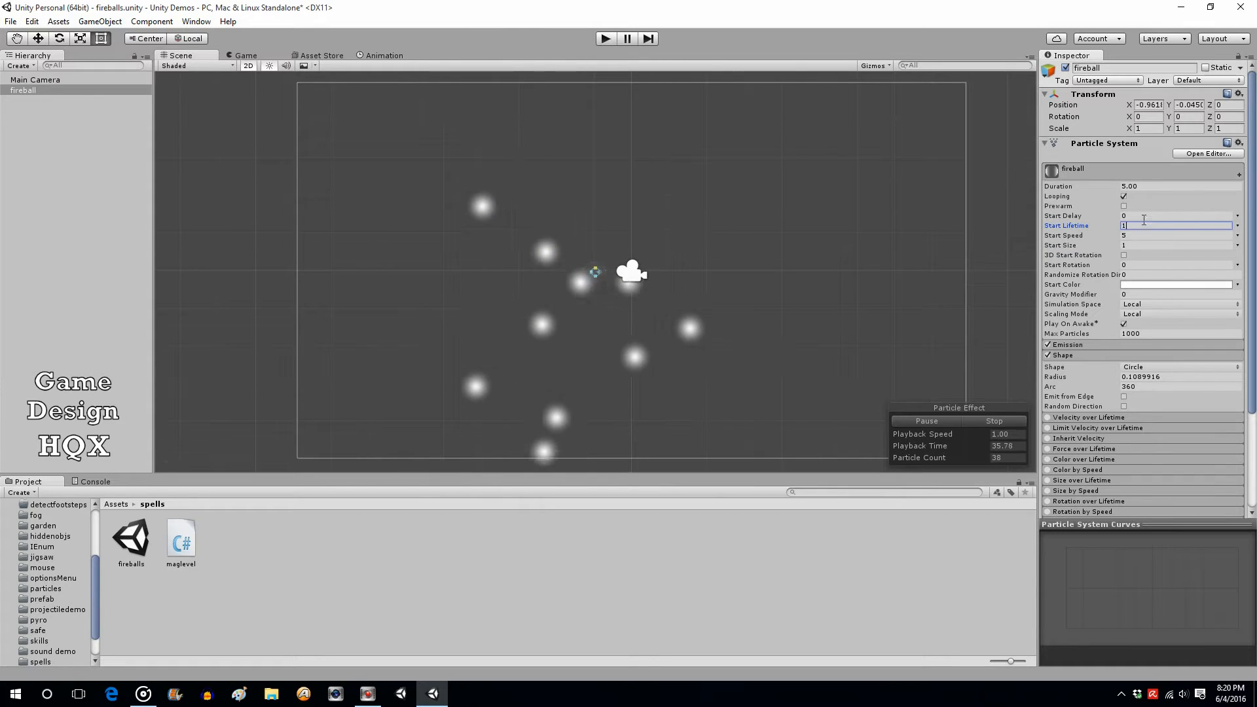
click(1130, 235)
text(1)
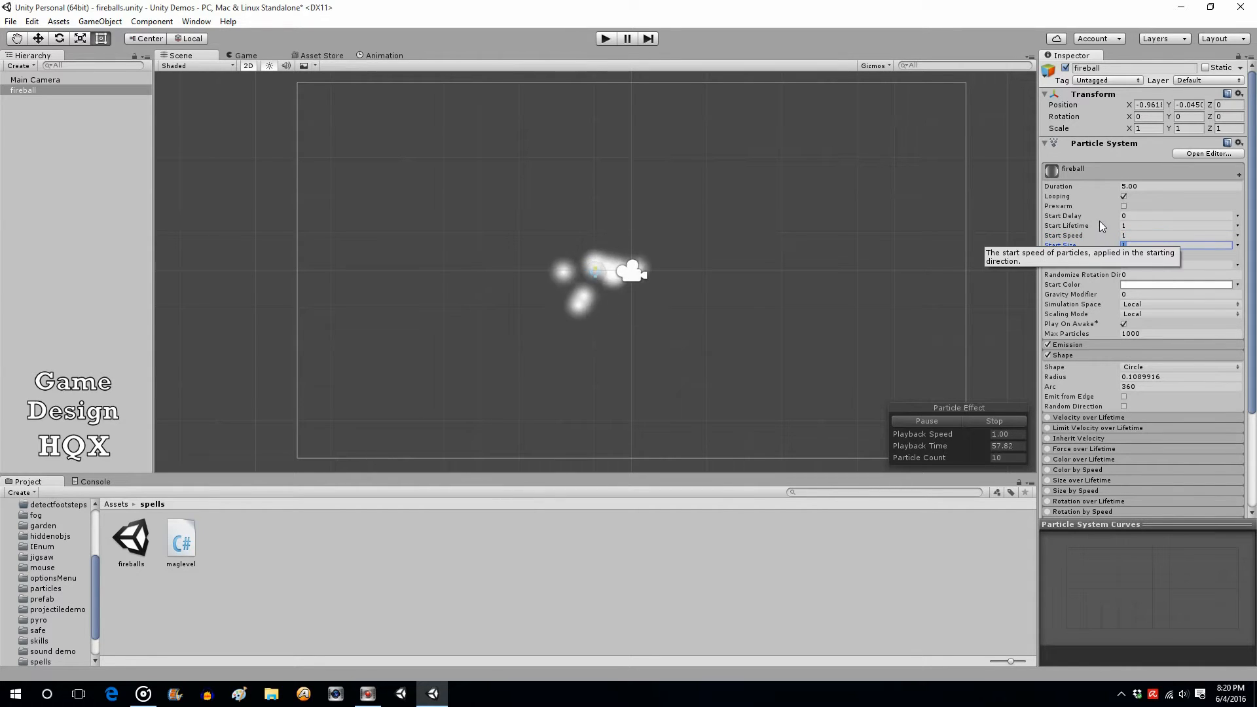
key(Tab)
text(.2)
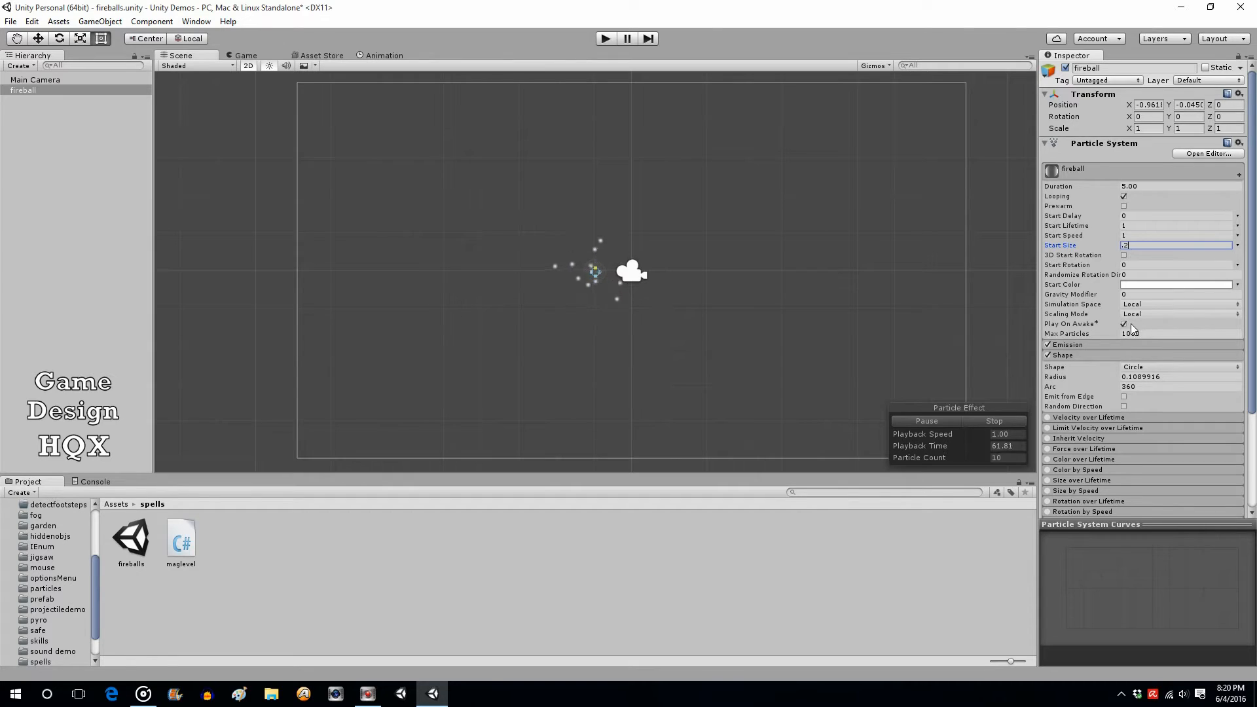
Set the fireball's Max Particles to 1800 and its emission Rate to 400.
click(1119, 346)
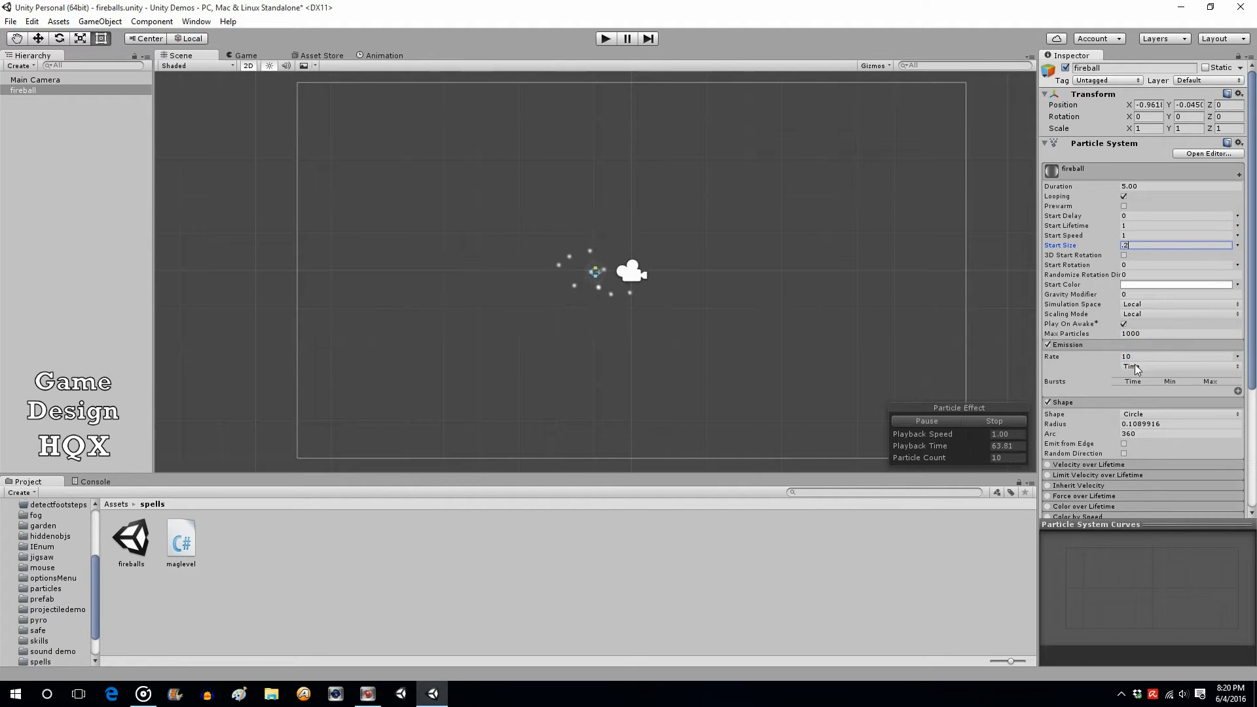
click(1144, 334)
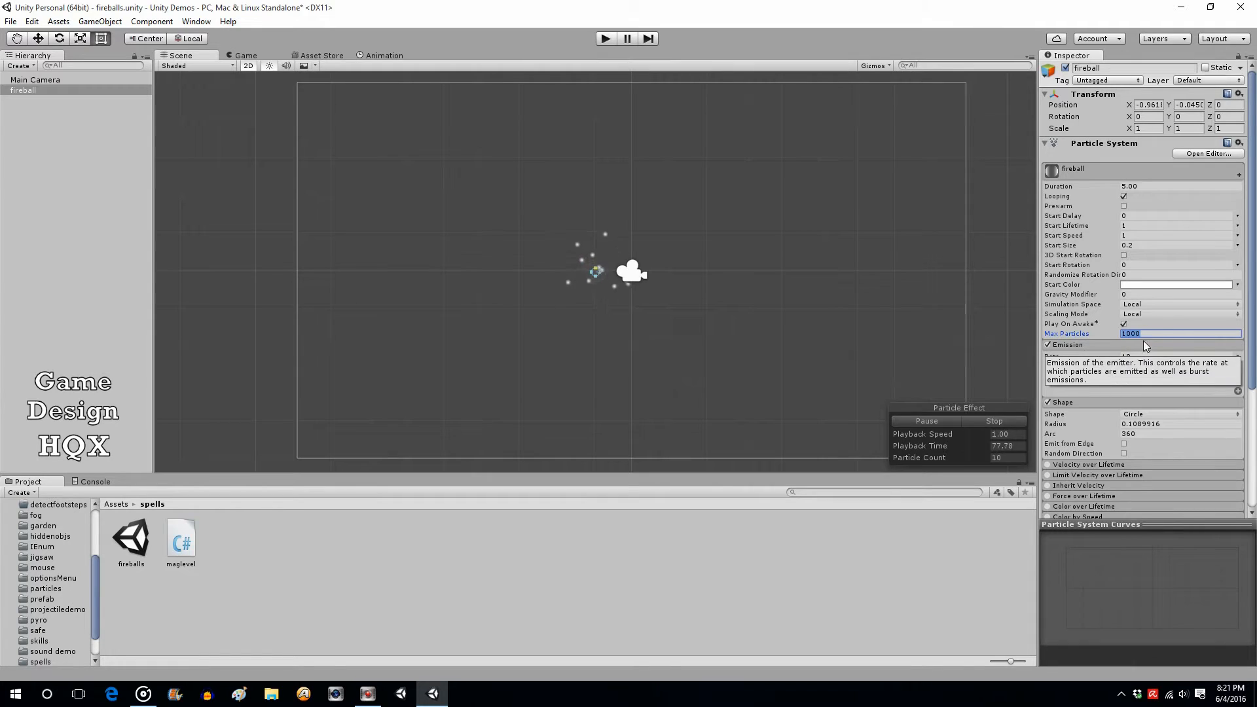
text(18)
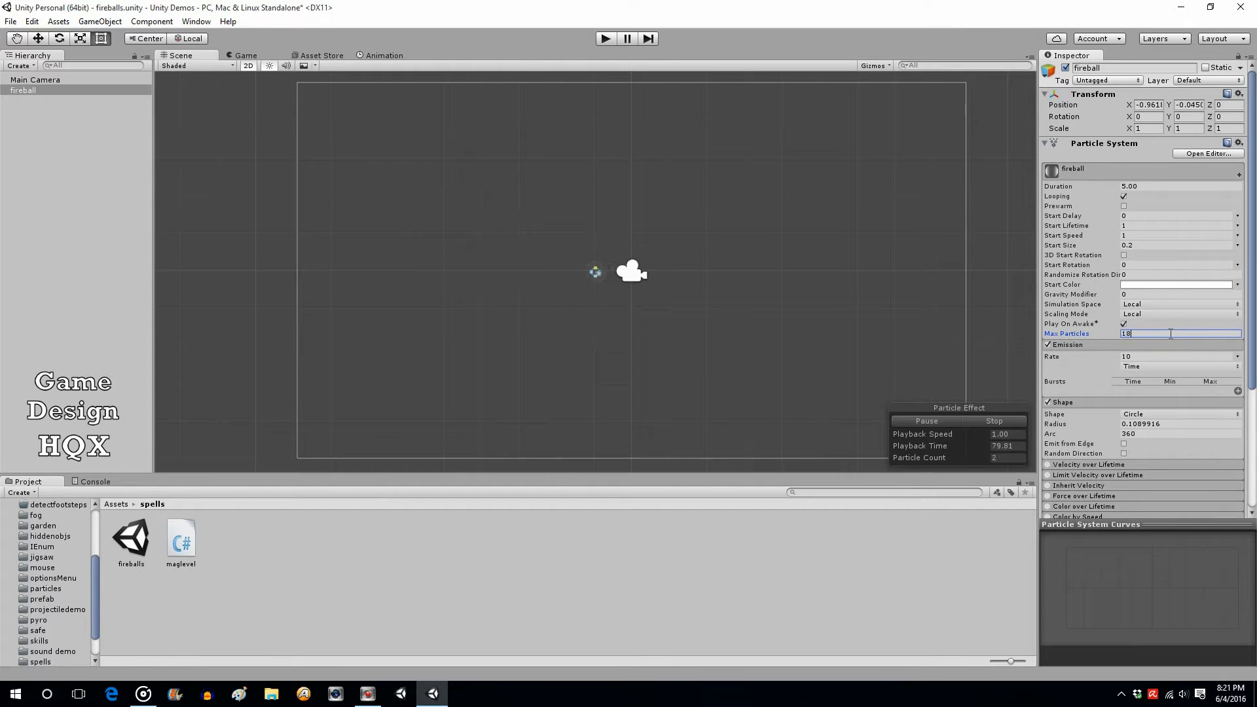
text(00)
click(1139, 356)
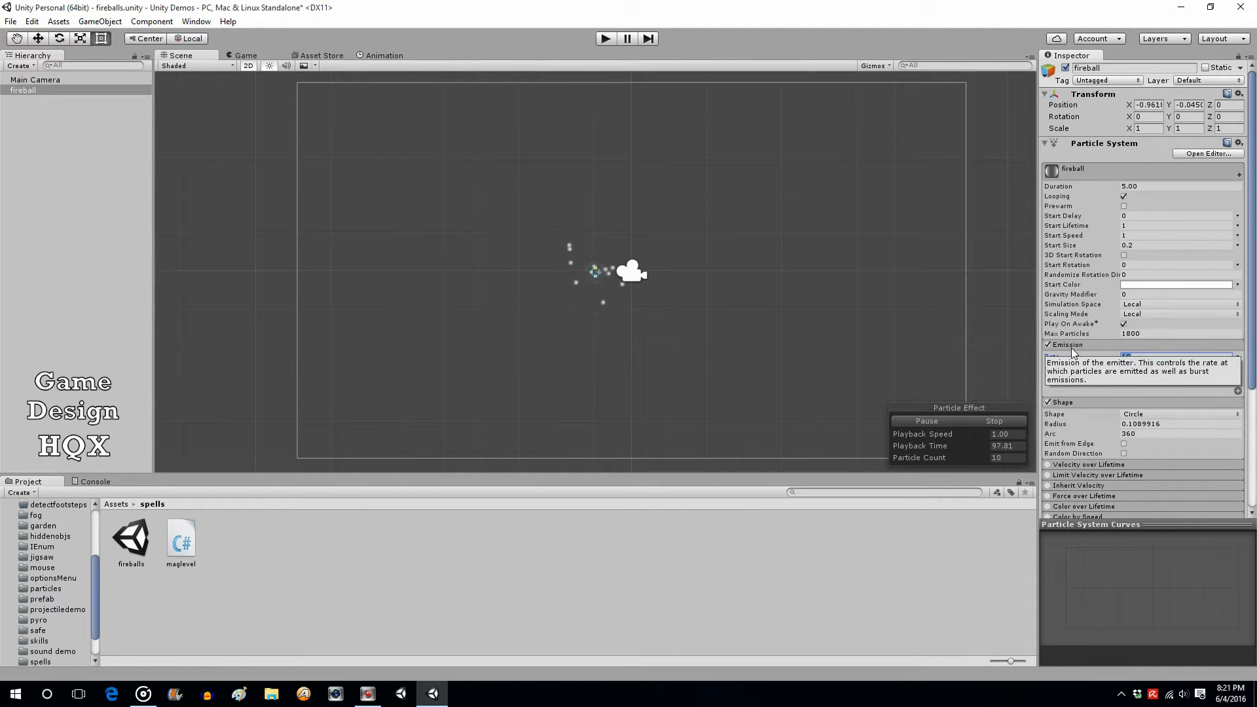
text(400)
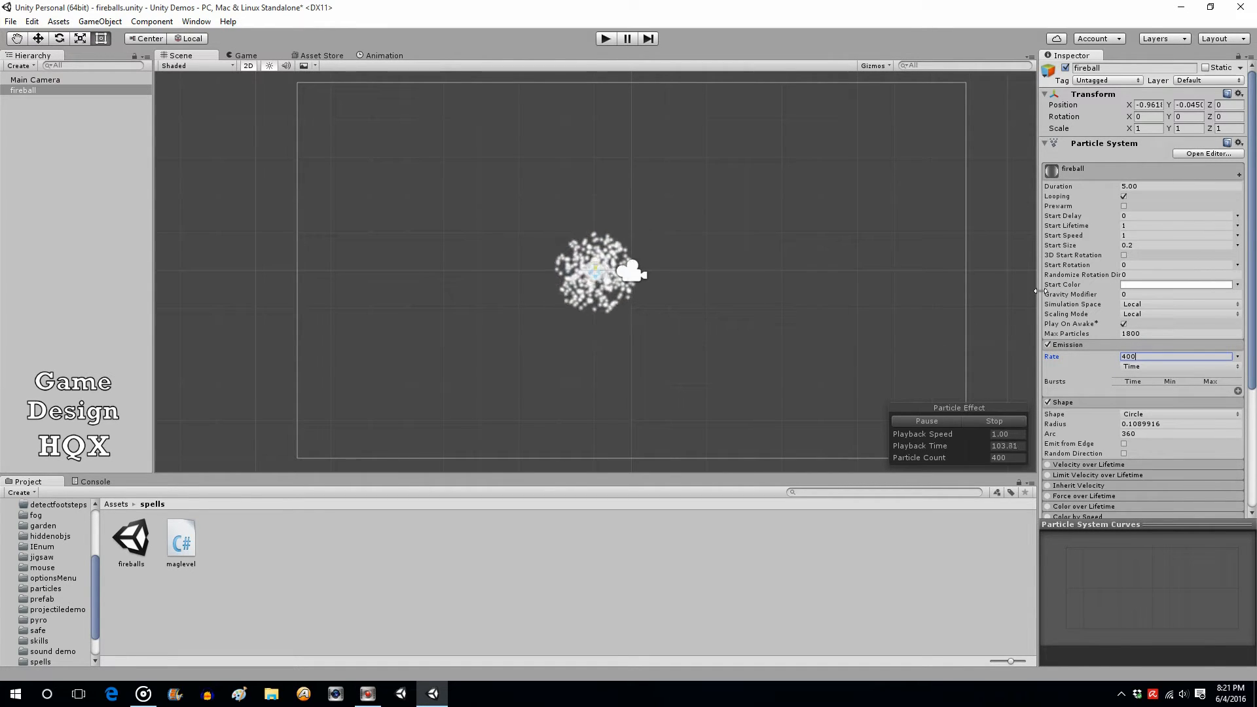
Reduce the fireball's Start Speed to 0.6 and Start Lifetime to 0.8.
click(1136, 235)
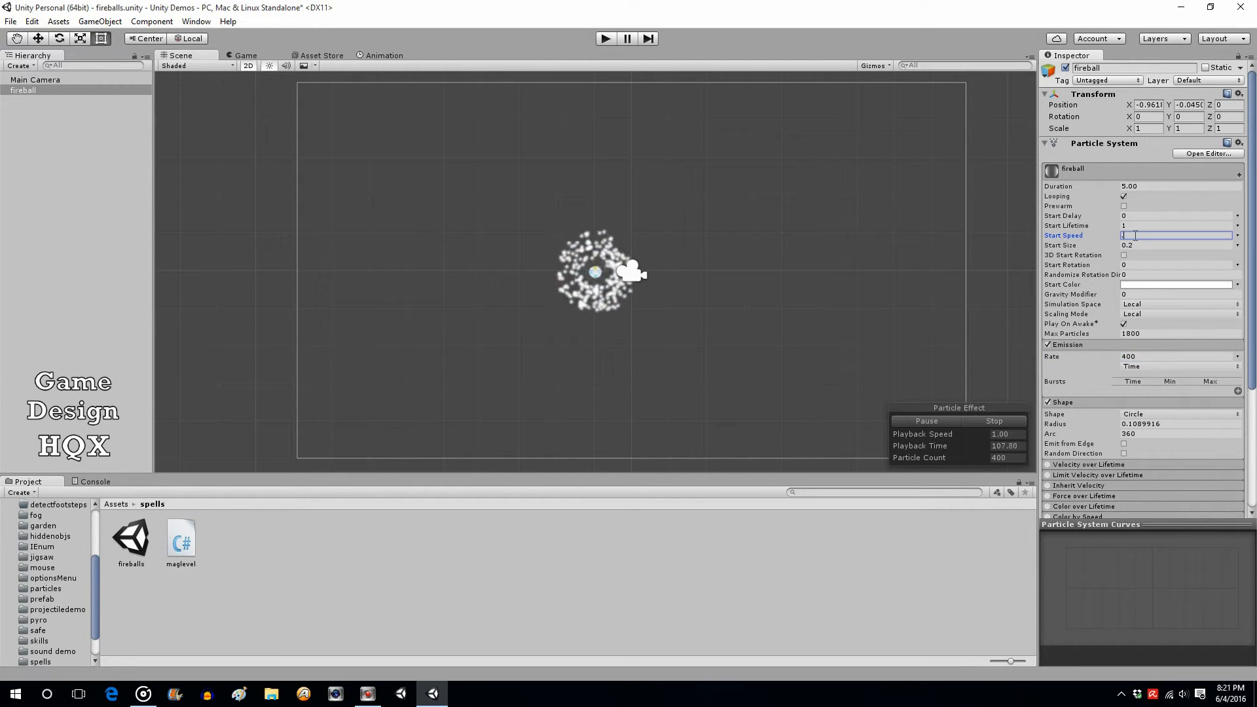
text(0.6)
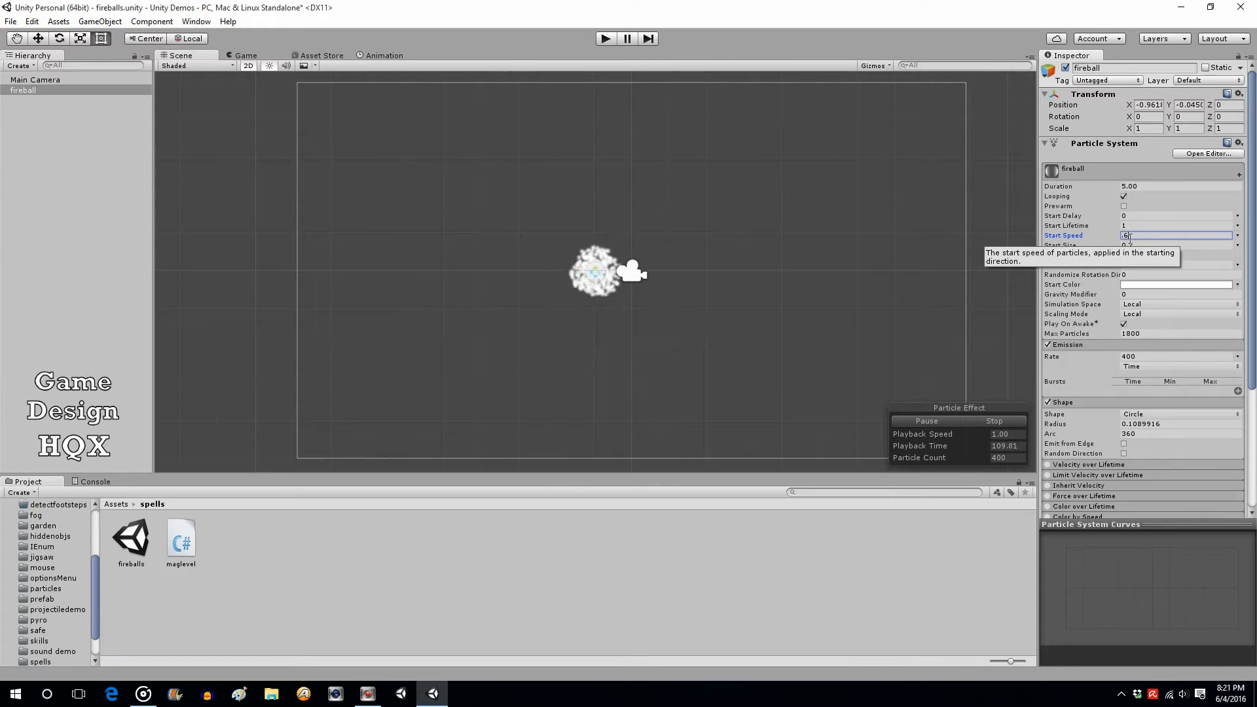
click(1131, 225)
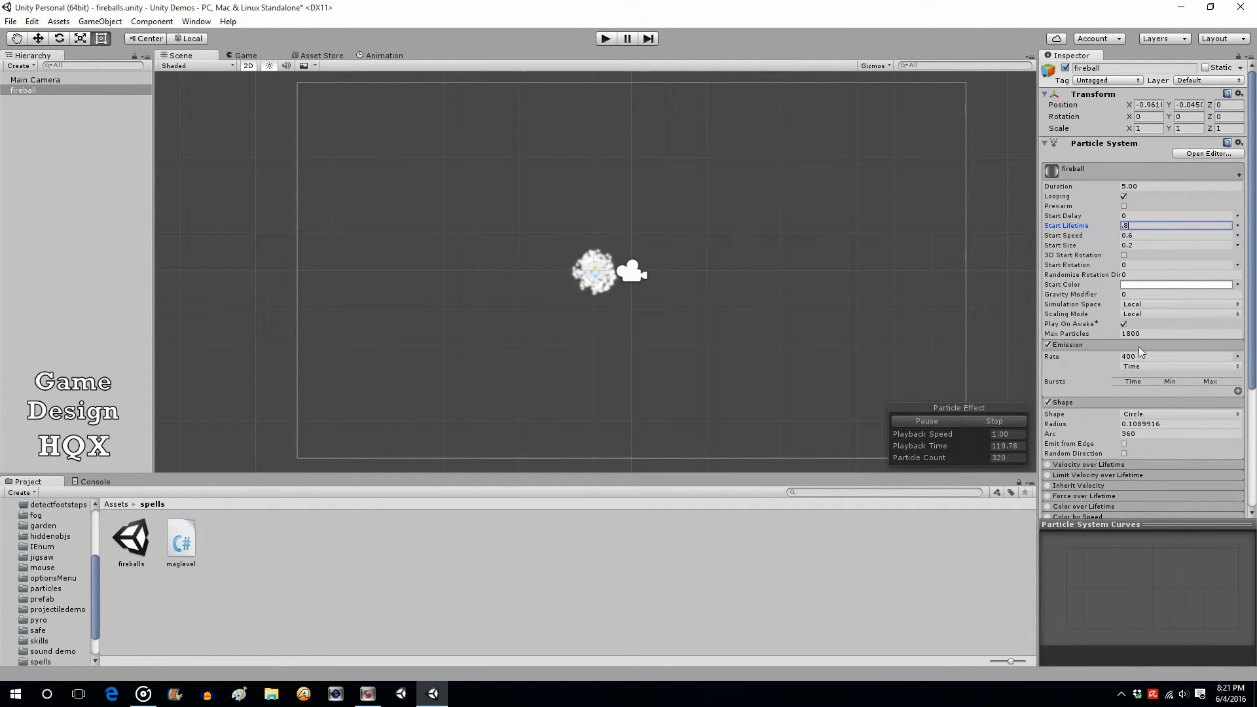
Set the particles' Start Color to a saturated yellow, about F0FF00.
click(1144, 283)
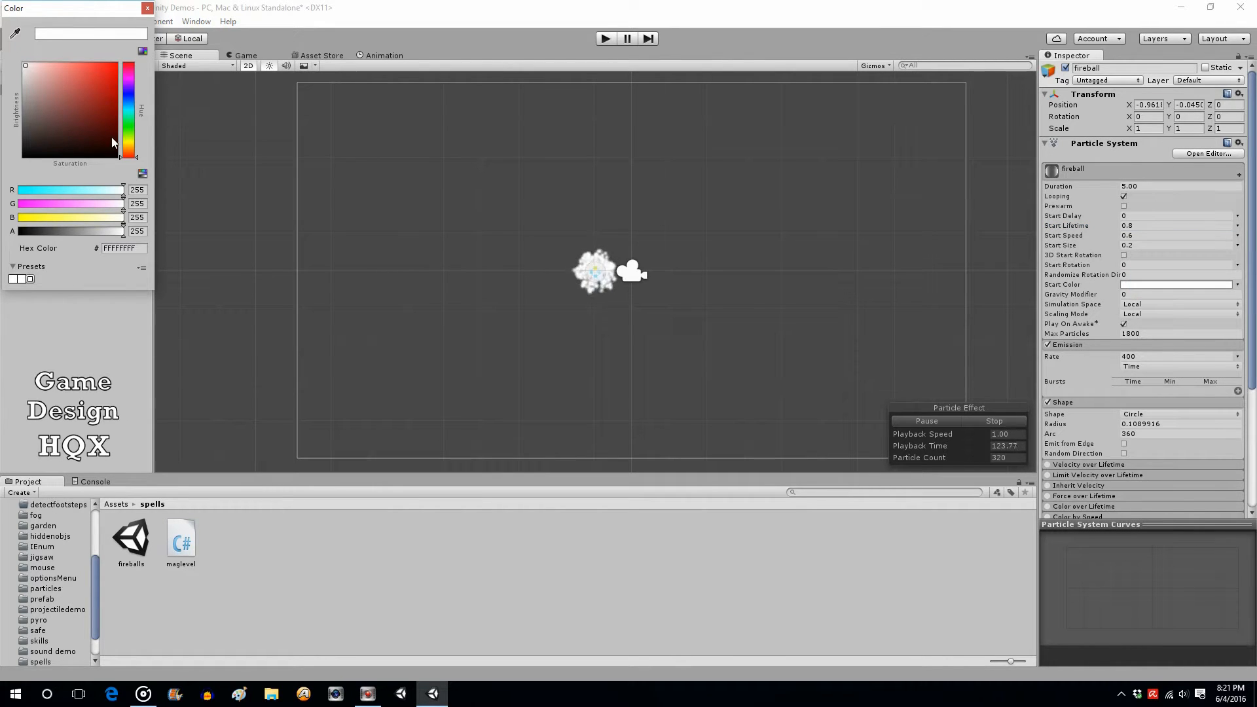
click(131, 140)
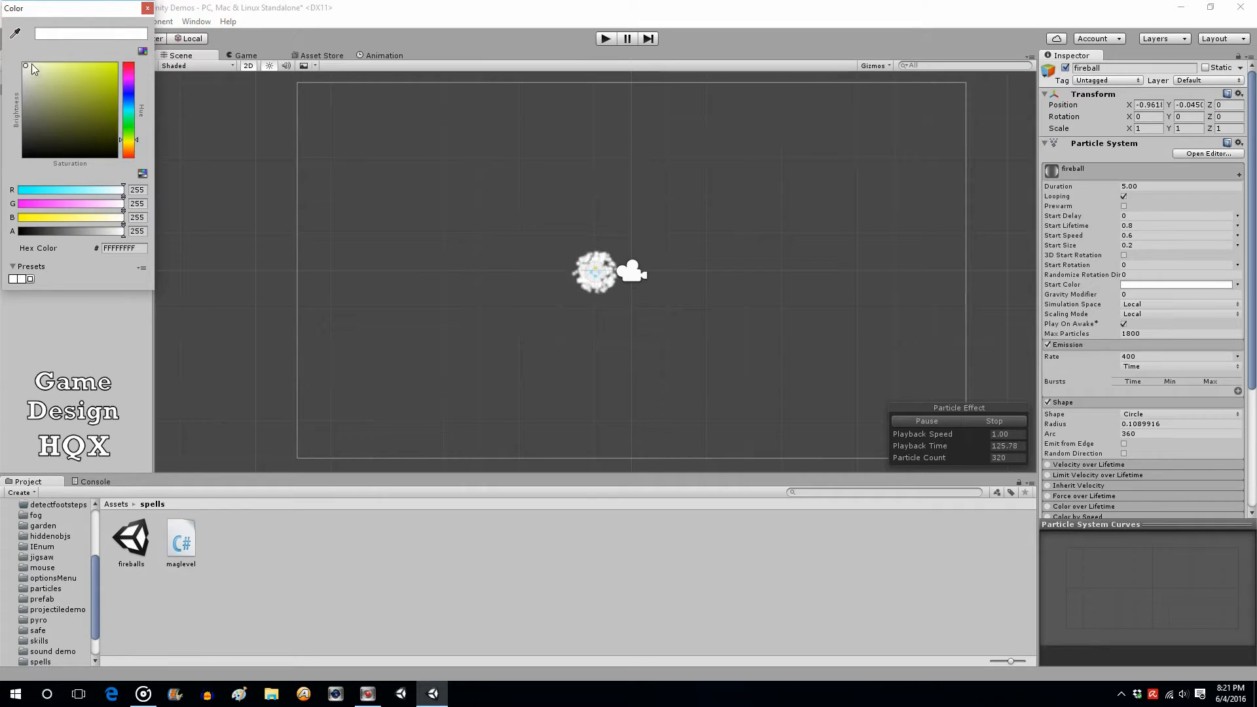
drag(31, 64, 131, 58)
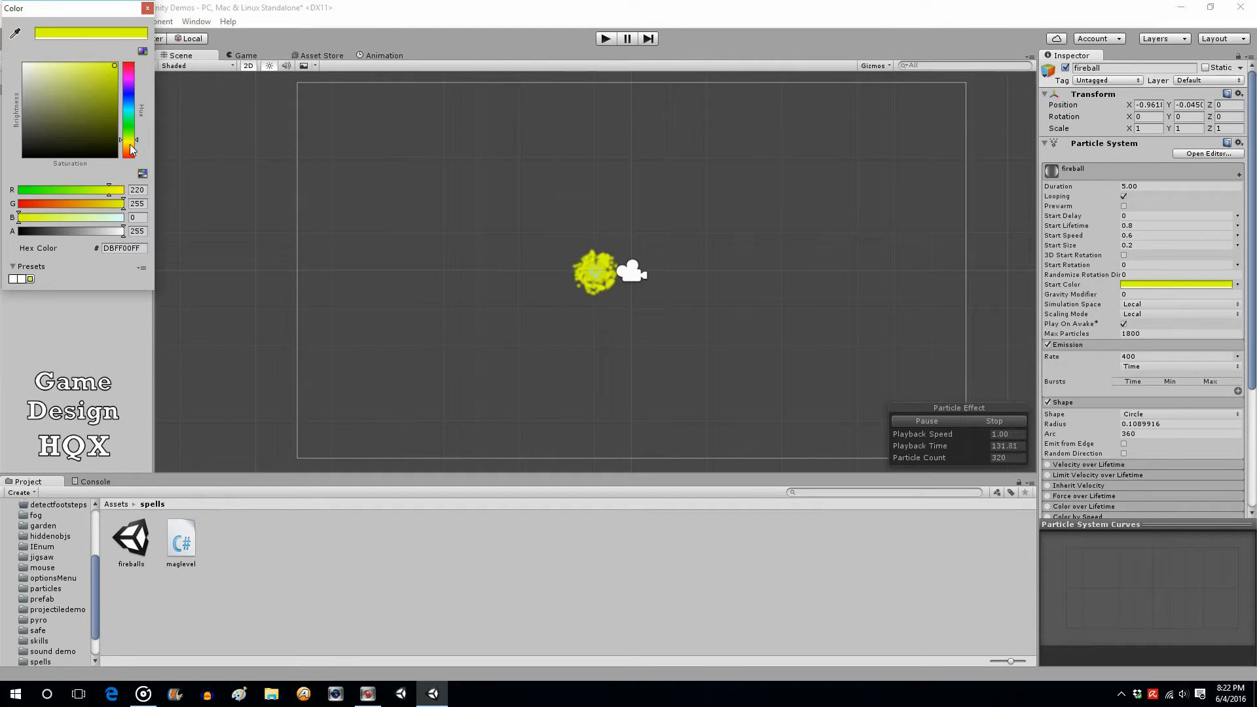
drag(129, 144, 129, 143)
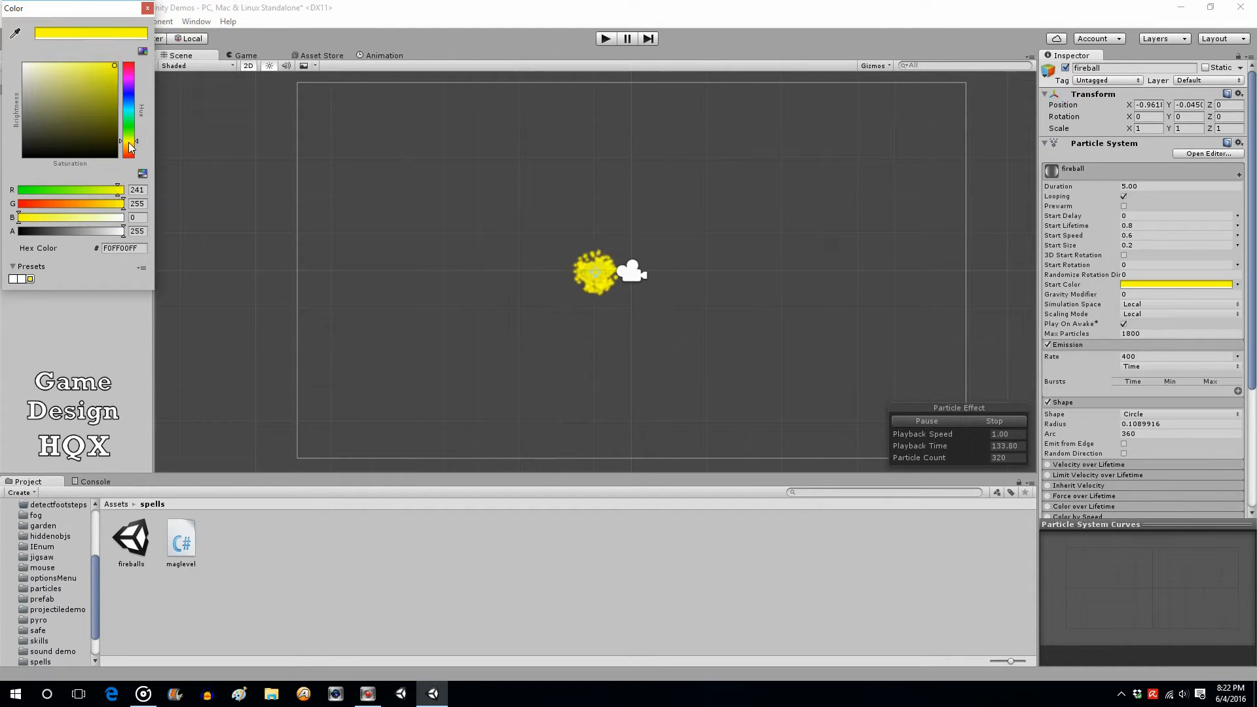
click(147, 9)
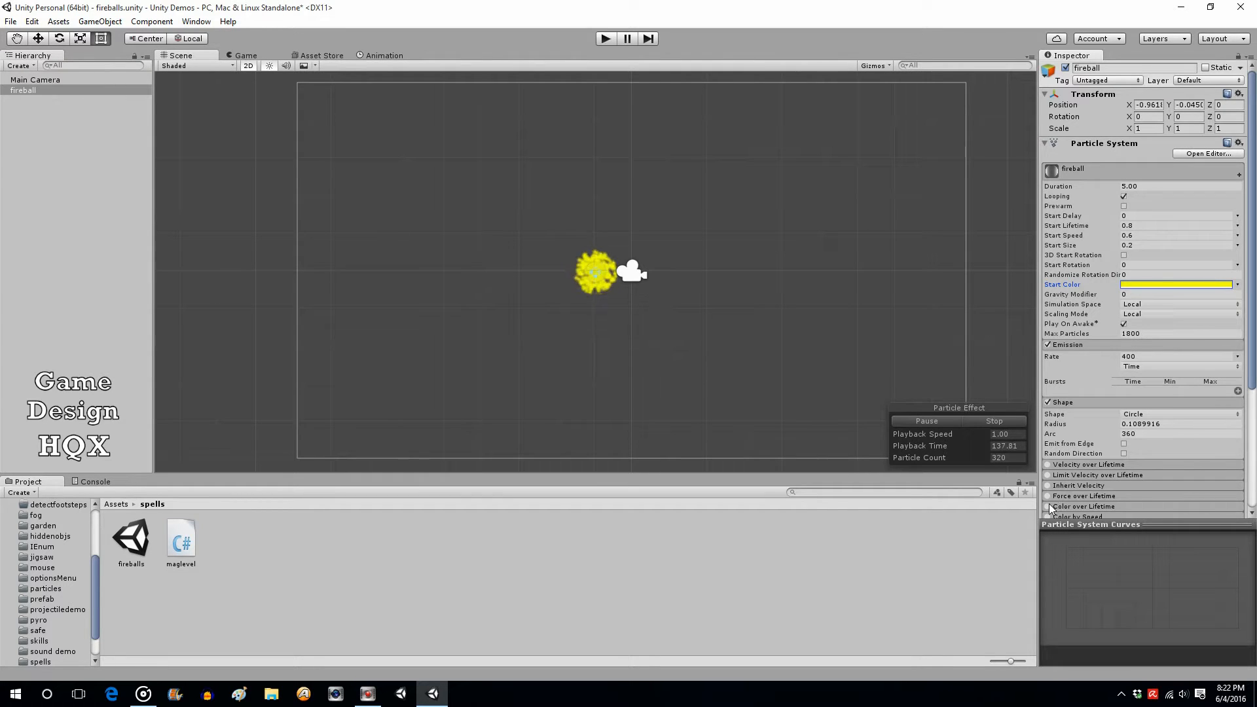
Enable Color over Lifetime and set the end color of its gradient to red (FF0000).
click(1090, 507)
scroll(1125, 472, down, 3)
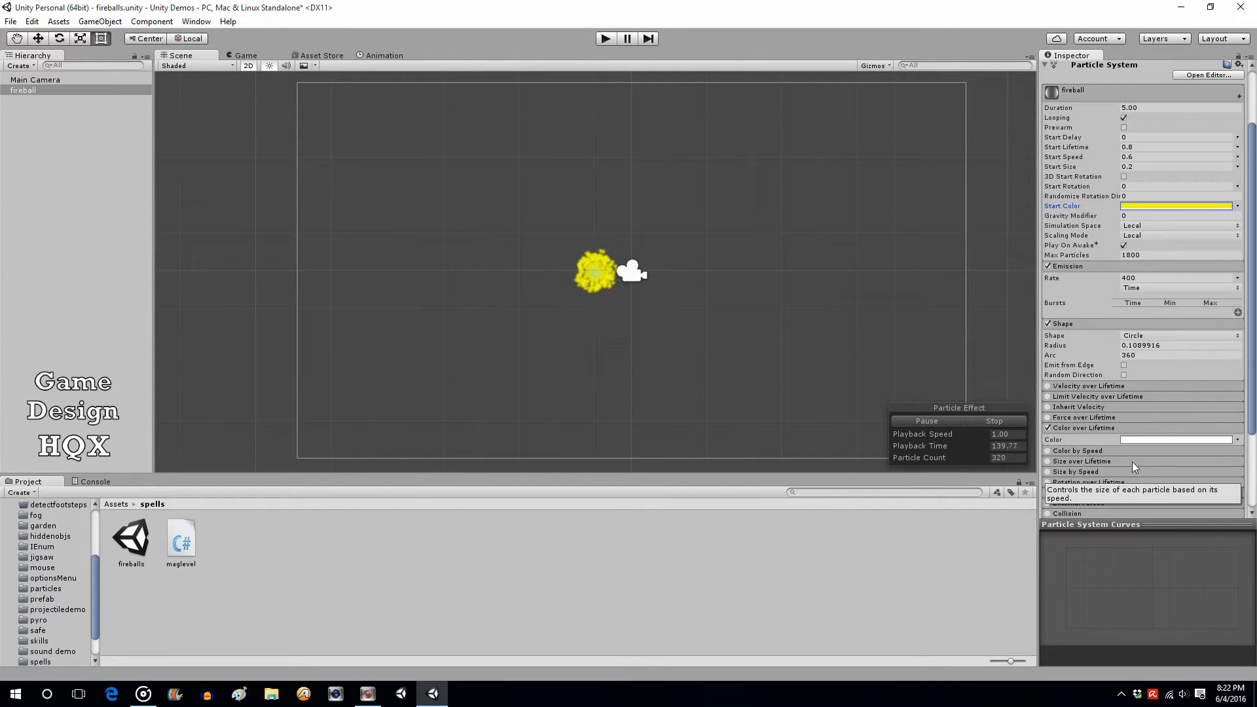
click(1145, 437)
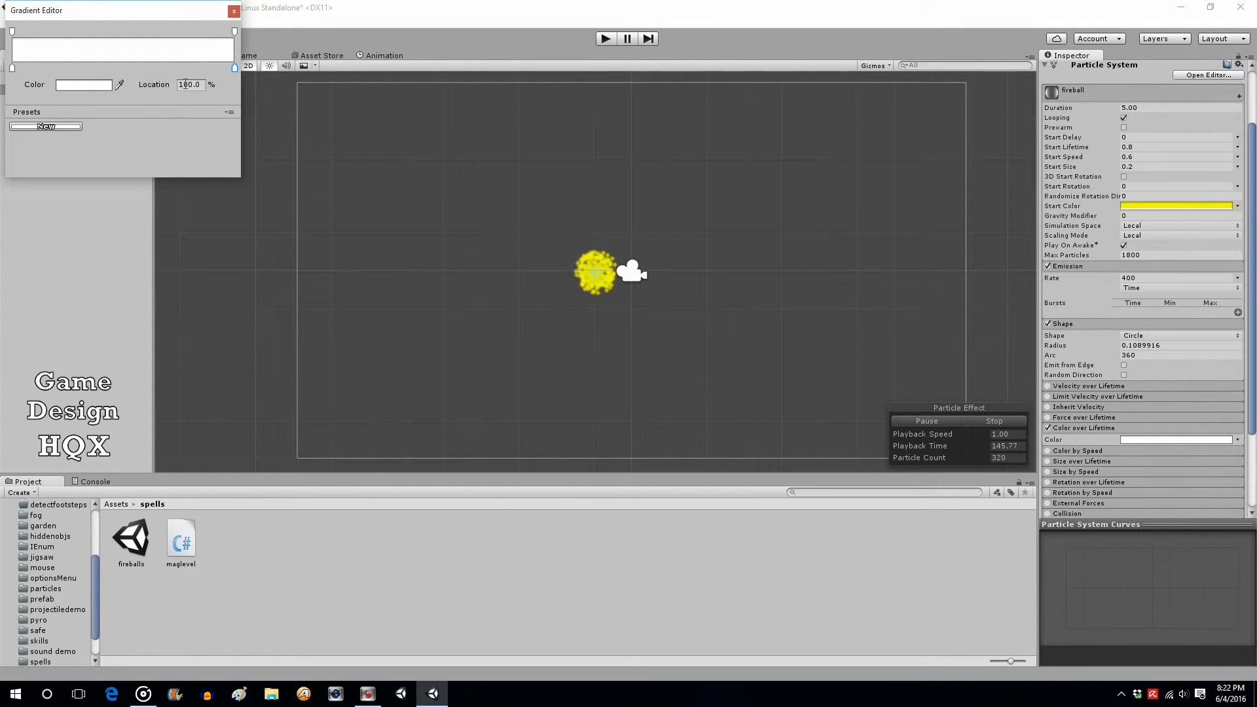
click(83, 88)
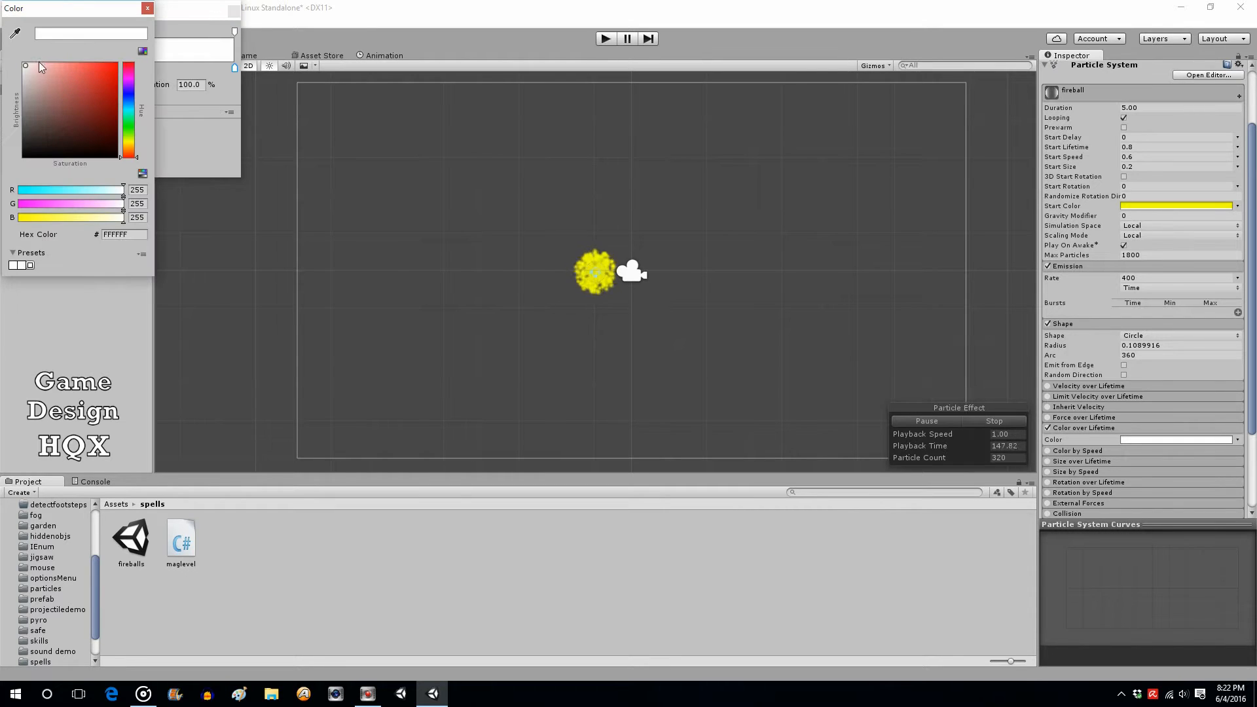
drag(26, 65, 129, 64)
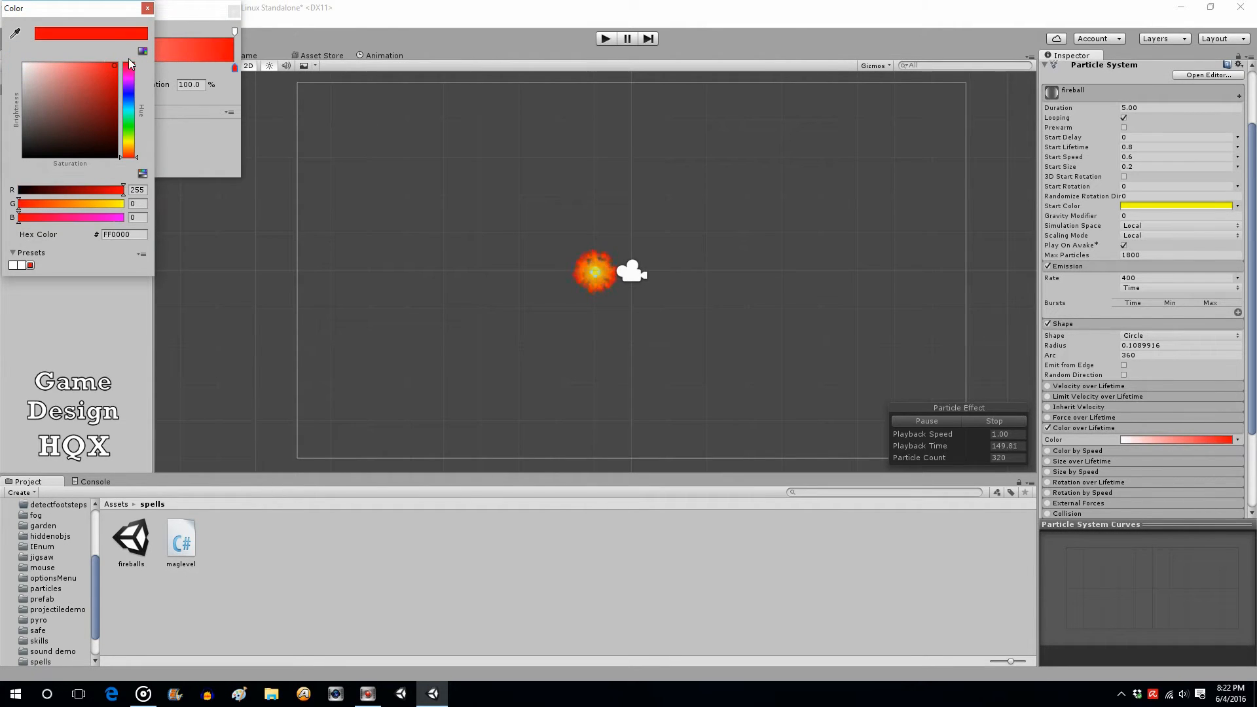
click(147, 8)
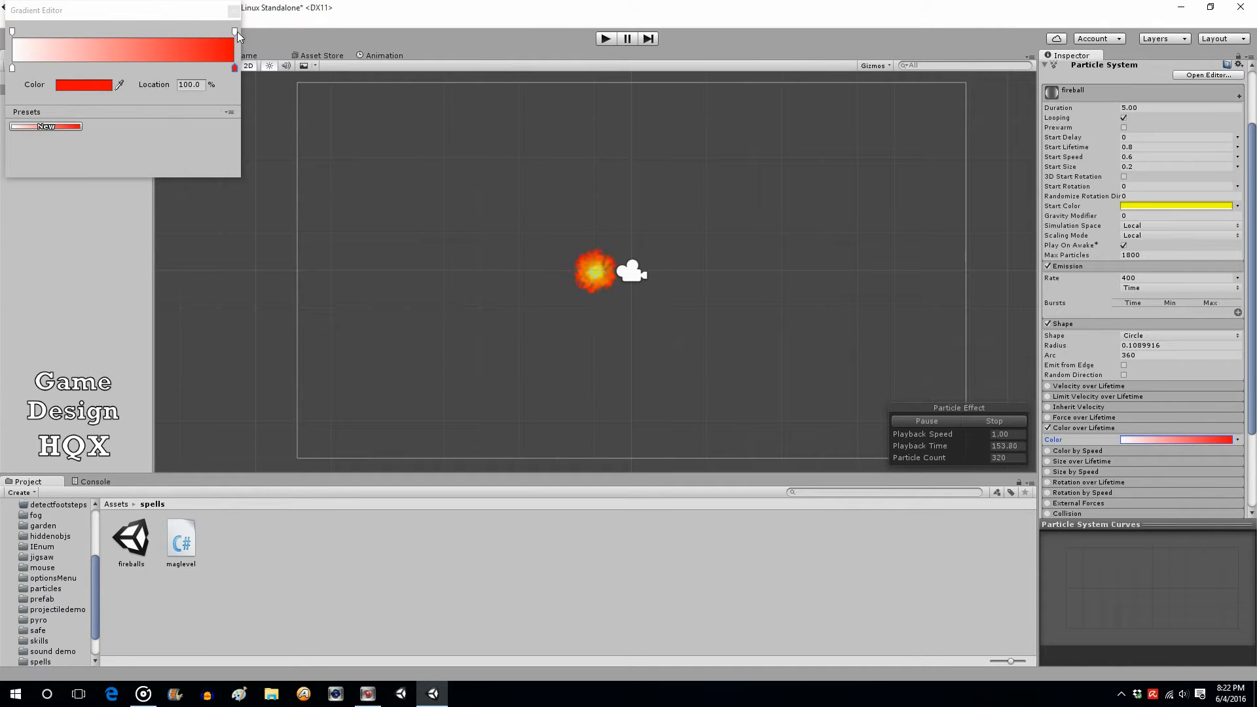
Add an opaque alpha key shortly before the gradient's end and lower the final key's alpha to about 41.
click(234, 31)
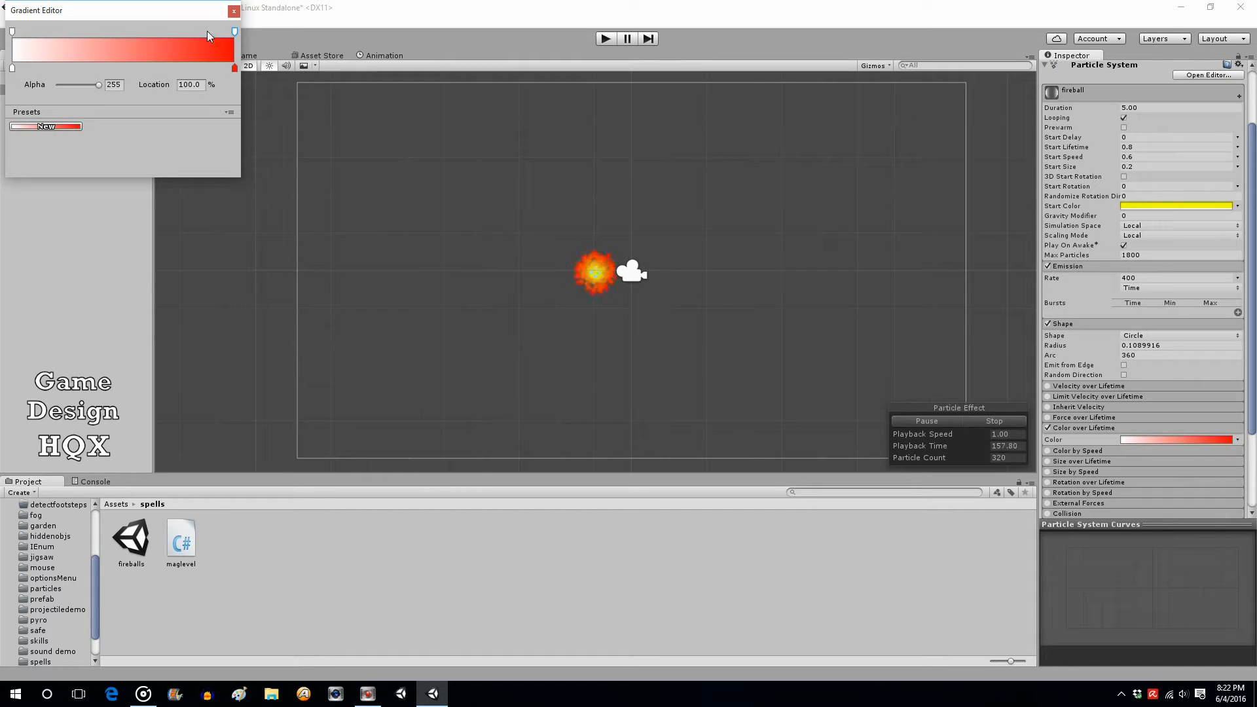
click(206, 31)
click(235, 31)
drag(99, 83, 65, 83)
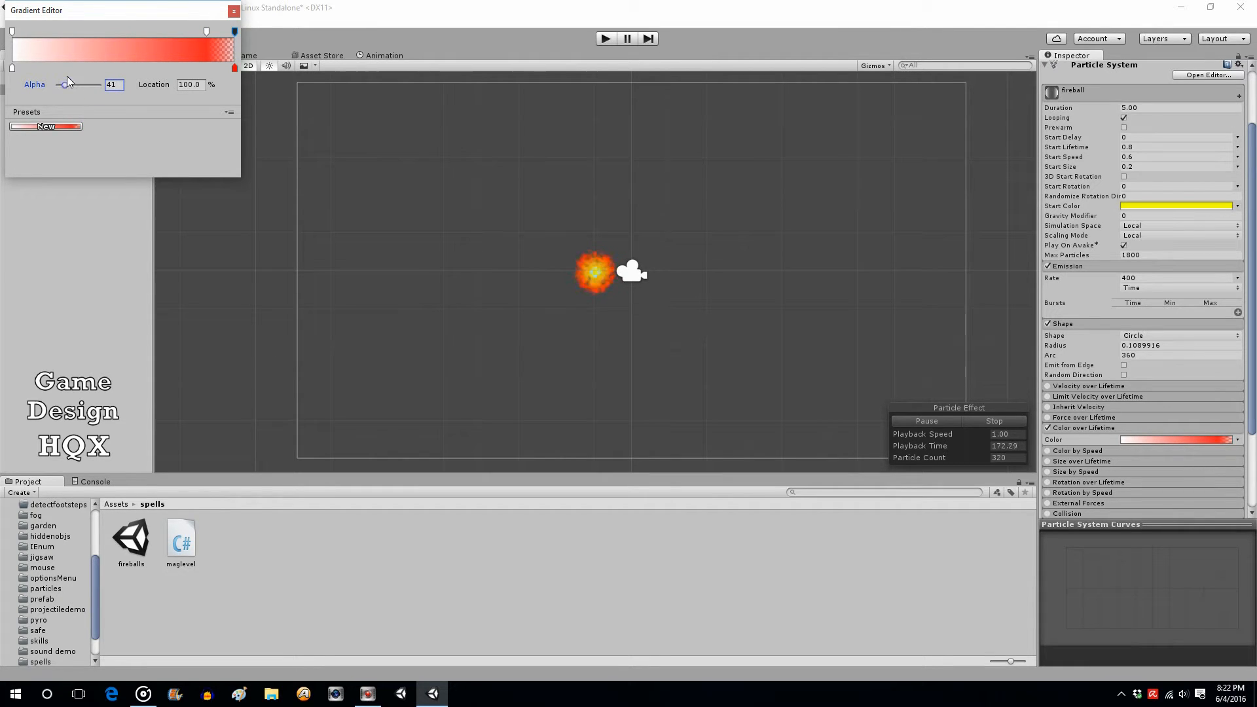
click(234, 11)
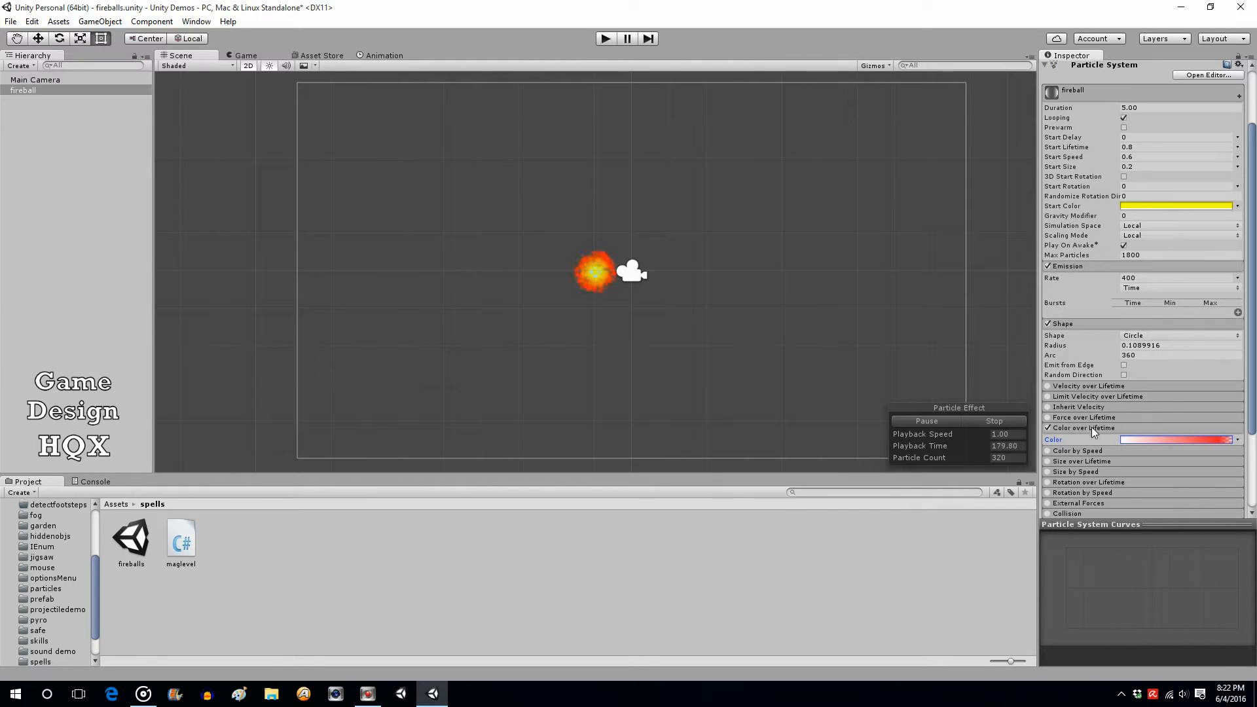
Enable Size over Lifetime, add a key at 1.0 shortly before the curve's end, and lower the final key to about 0.6.
click(1092, 459)
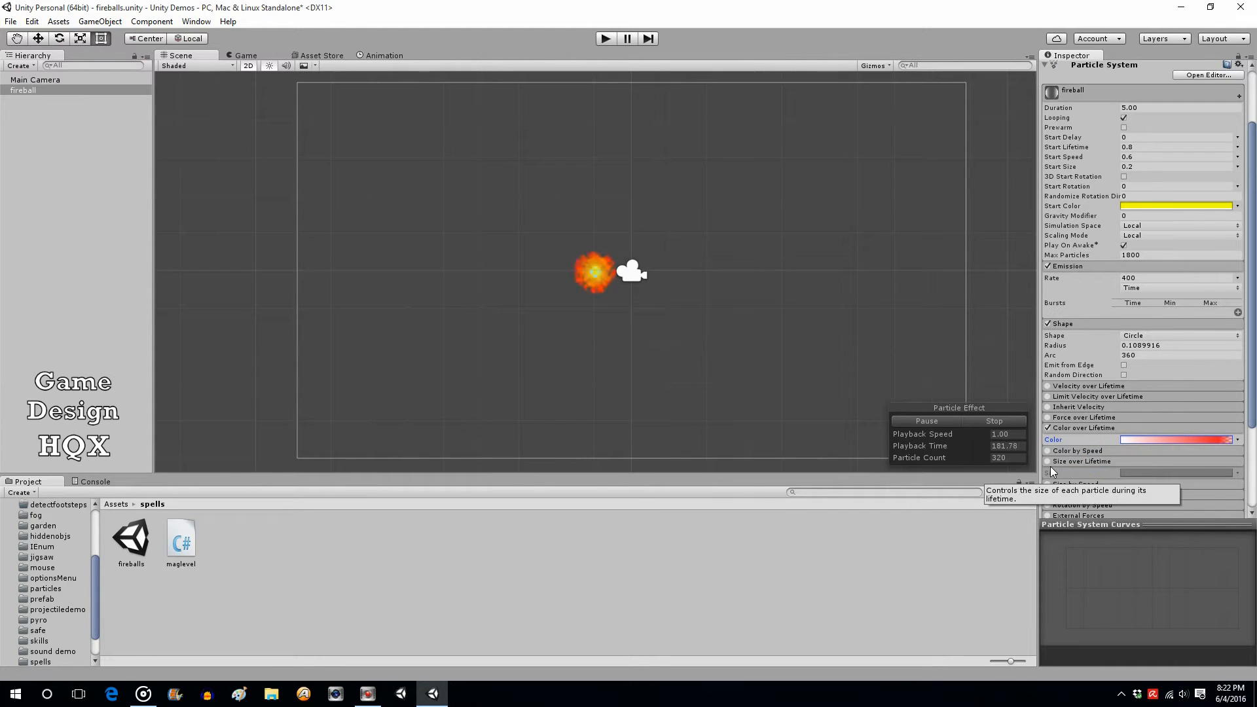
click(1048, 461)
click(1141, 474)
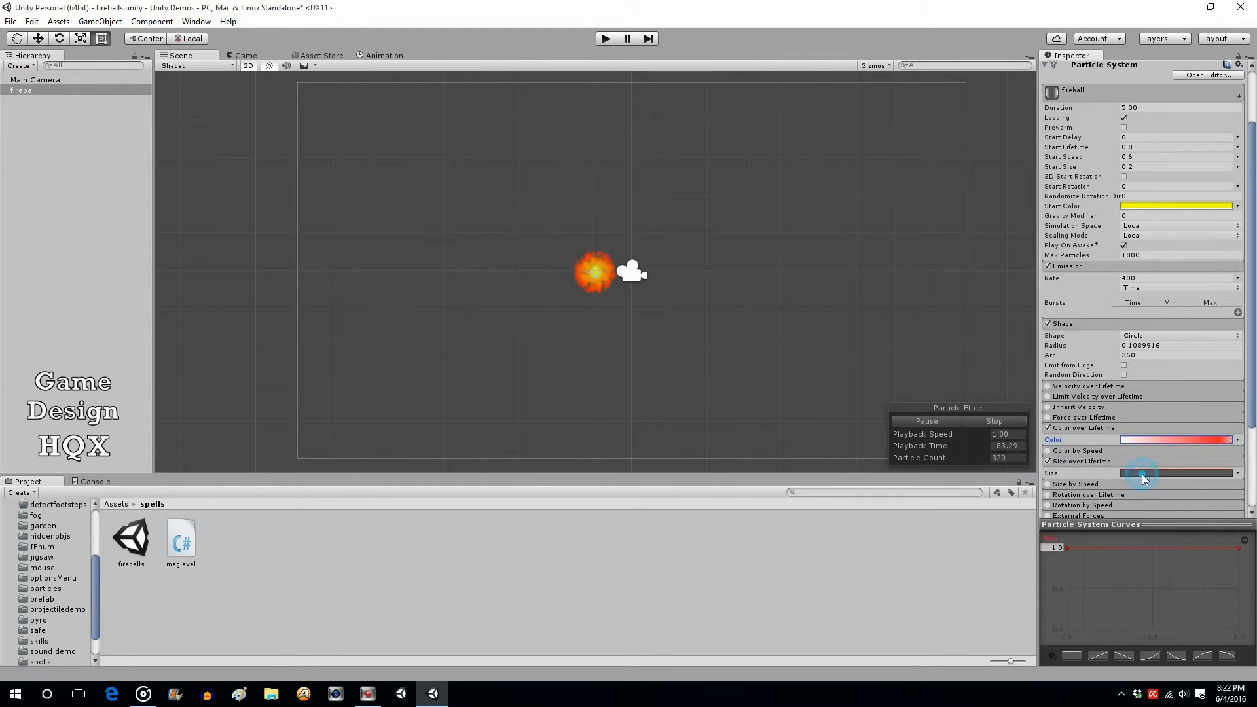
right_click(1213, 548)
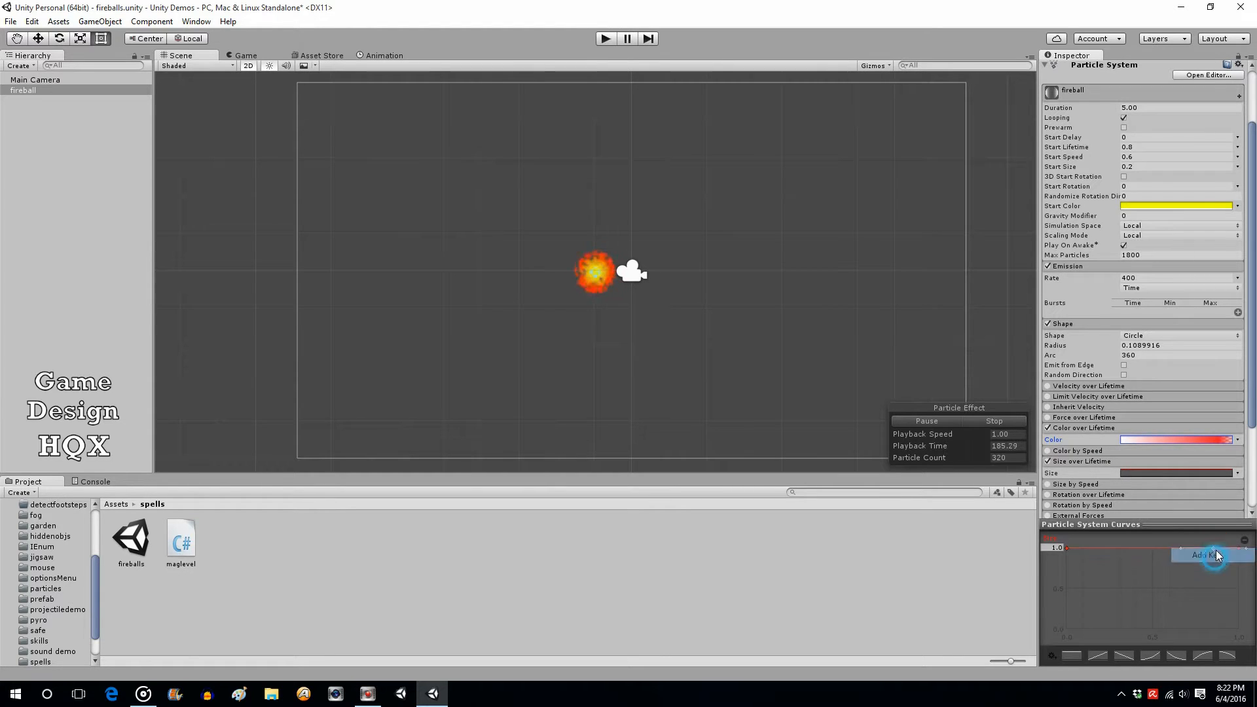
click(1206, 555)
drag(1238, 549, 1238, 580)
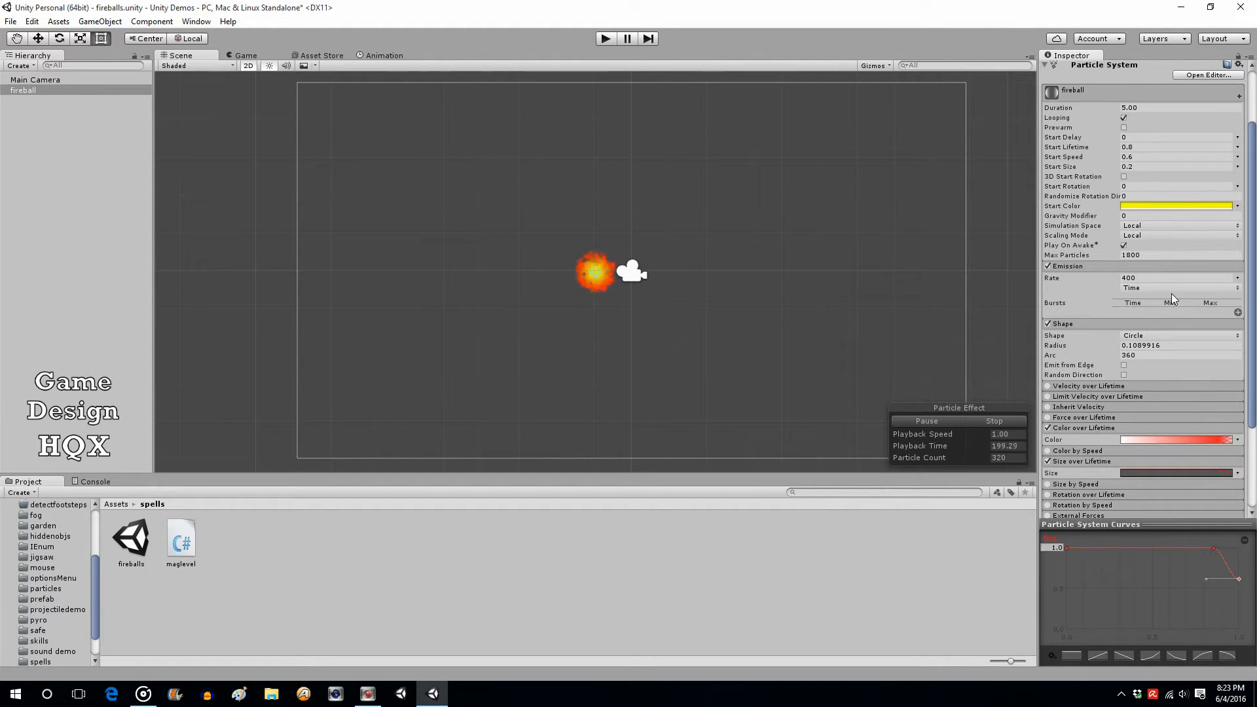
Set the fireball's Start Size to 0.25 and play-test the effect in the game view.
click(1141, 166)
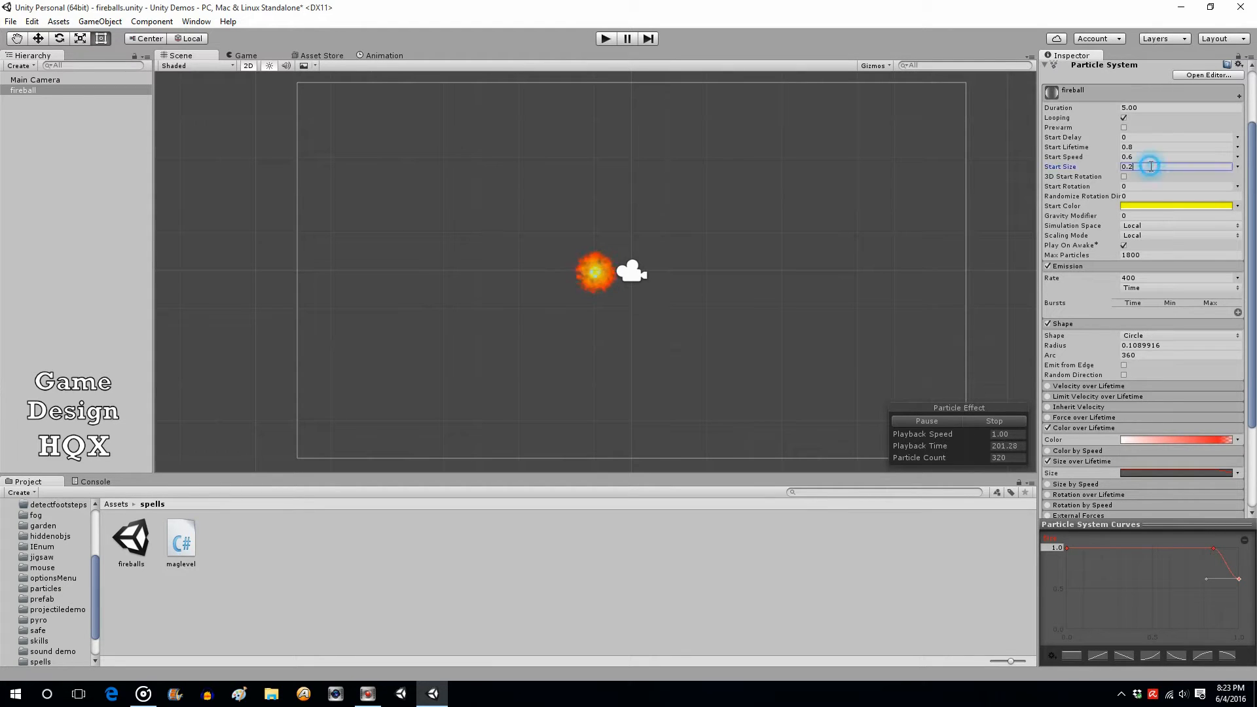
text(5)
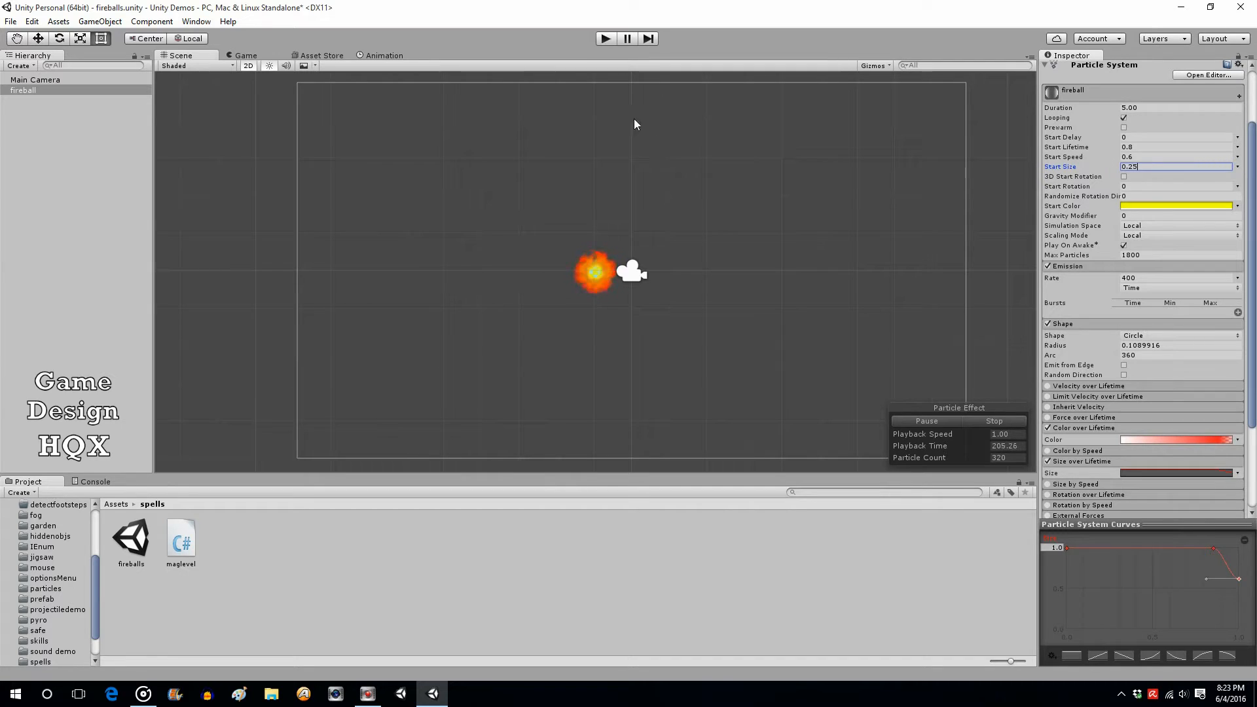
click(603, 39)
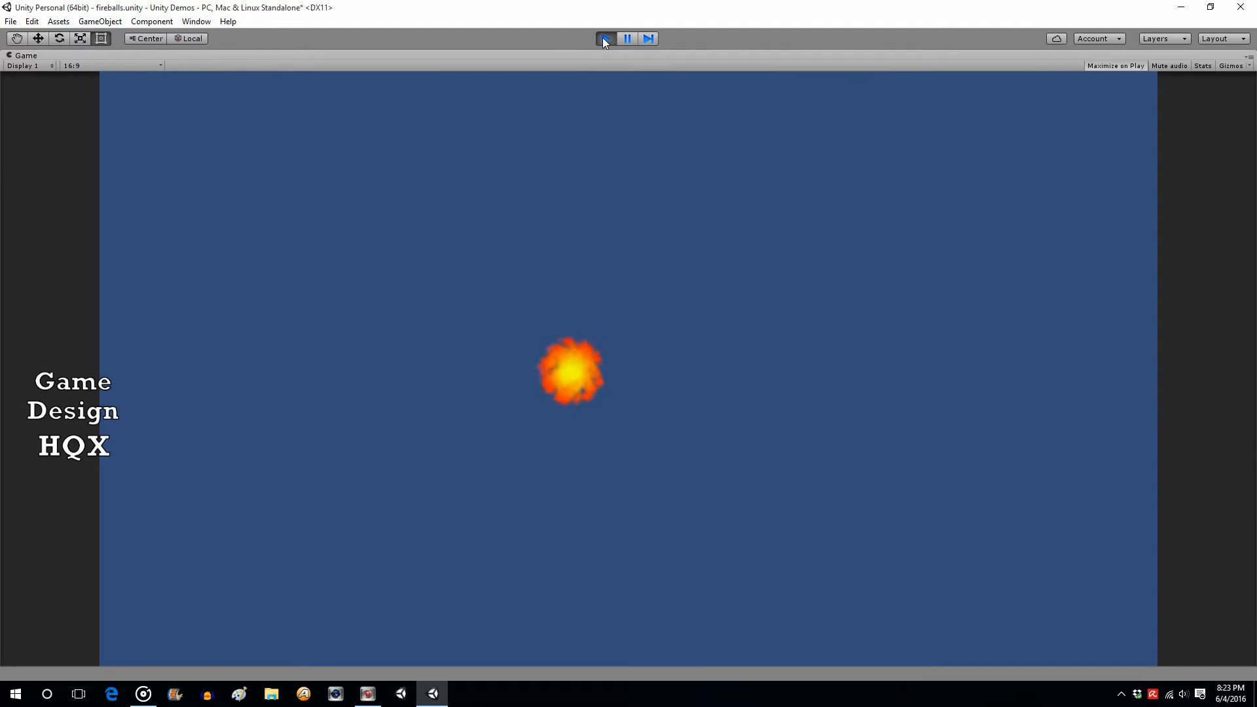
click(602, 39)
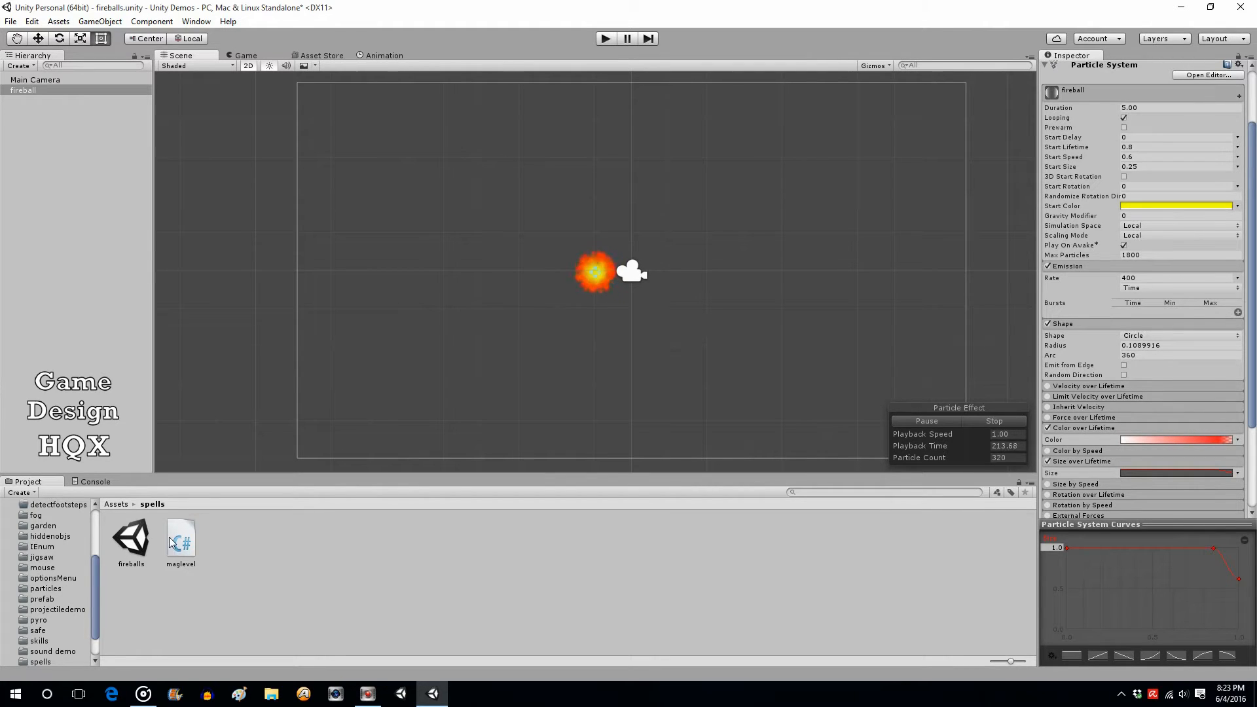
Open the maglevel script in MonoDevelop and delete the useThisOne assignment and the three public Sprite declarations.
click(189, 540)
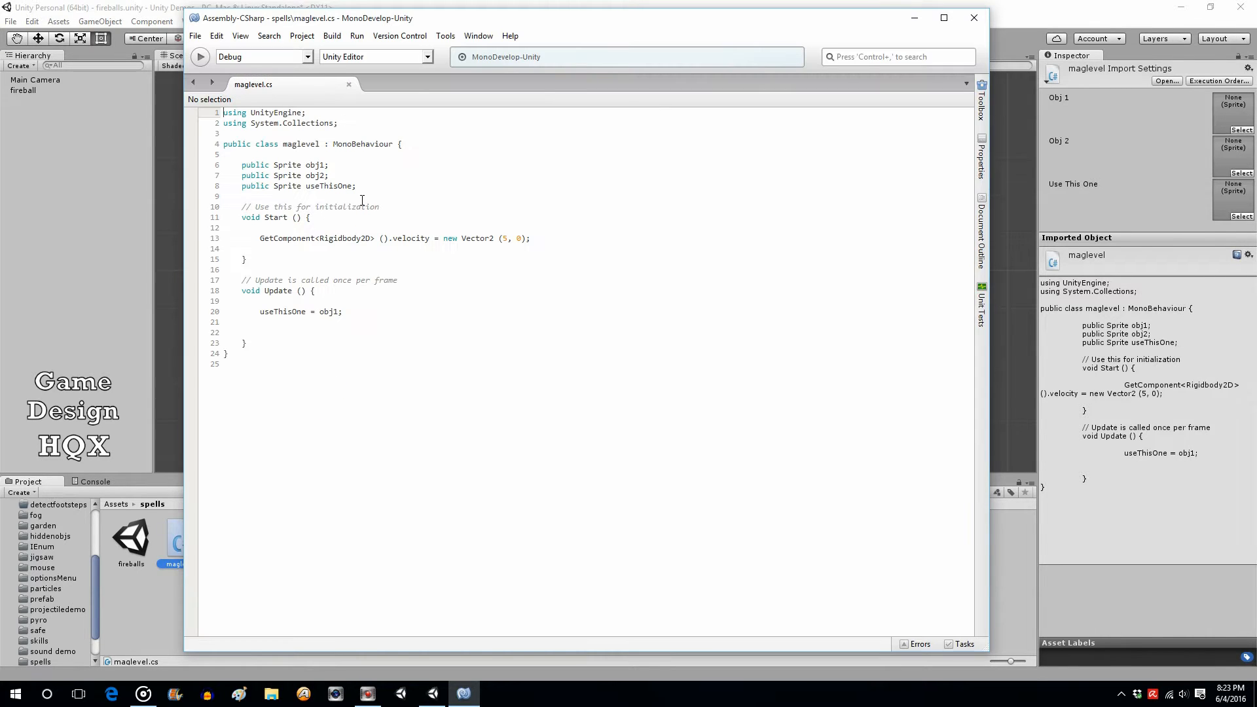
drag(358, 314, 248, 312)
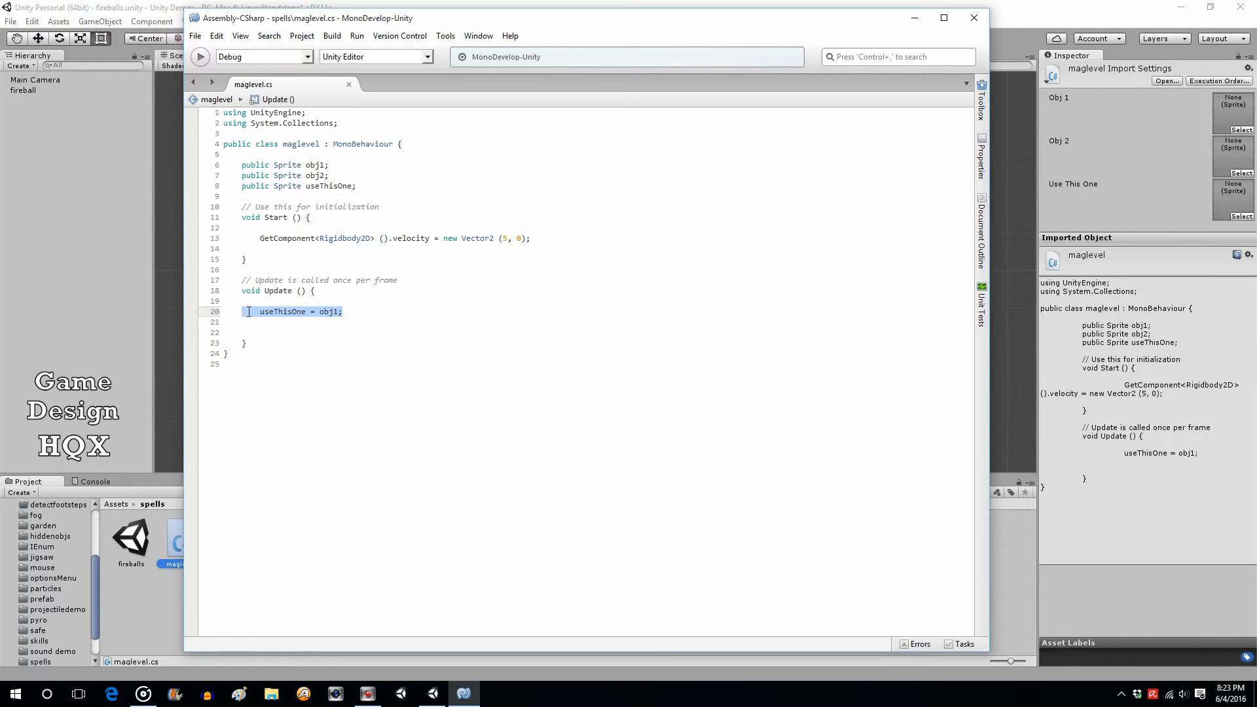
key(BackSpace)
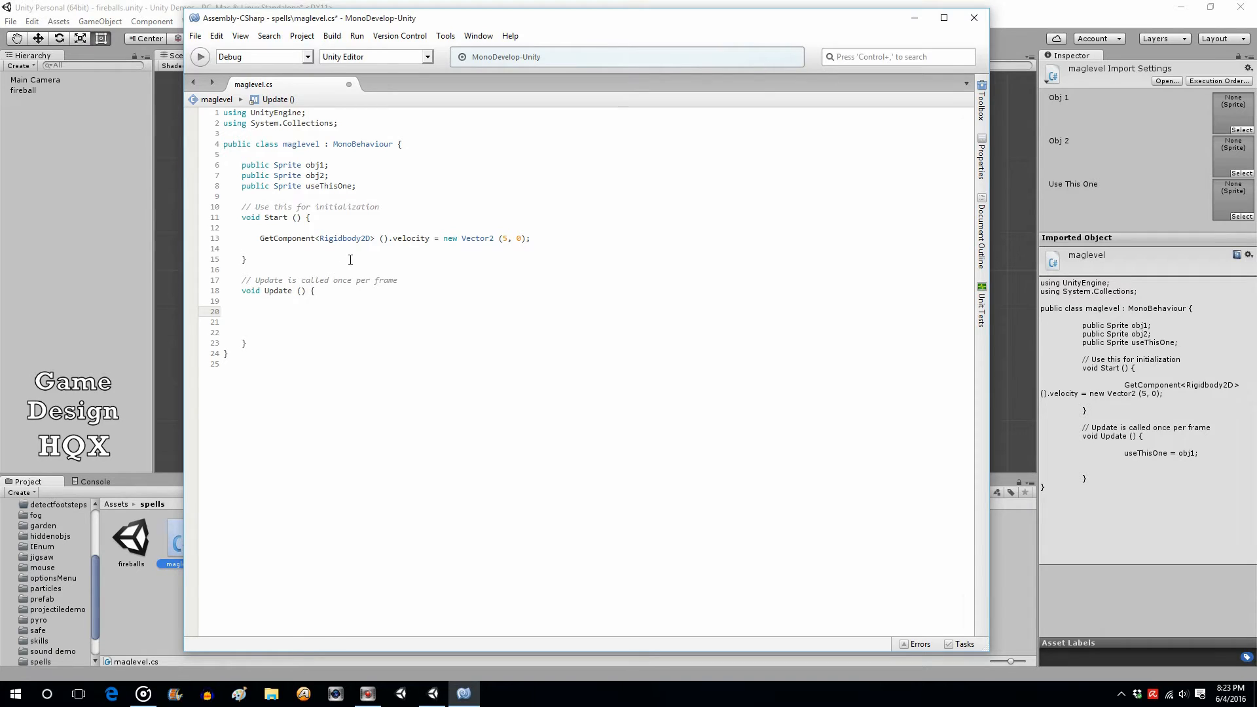
ctrl+scroll(350, 260, up, 2)
drag(390, 201, 227, 164)
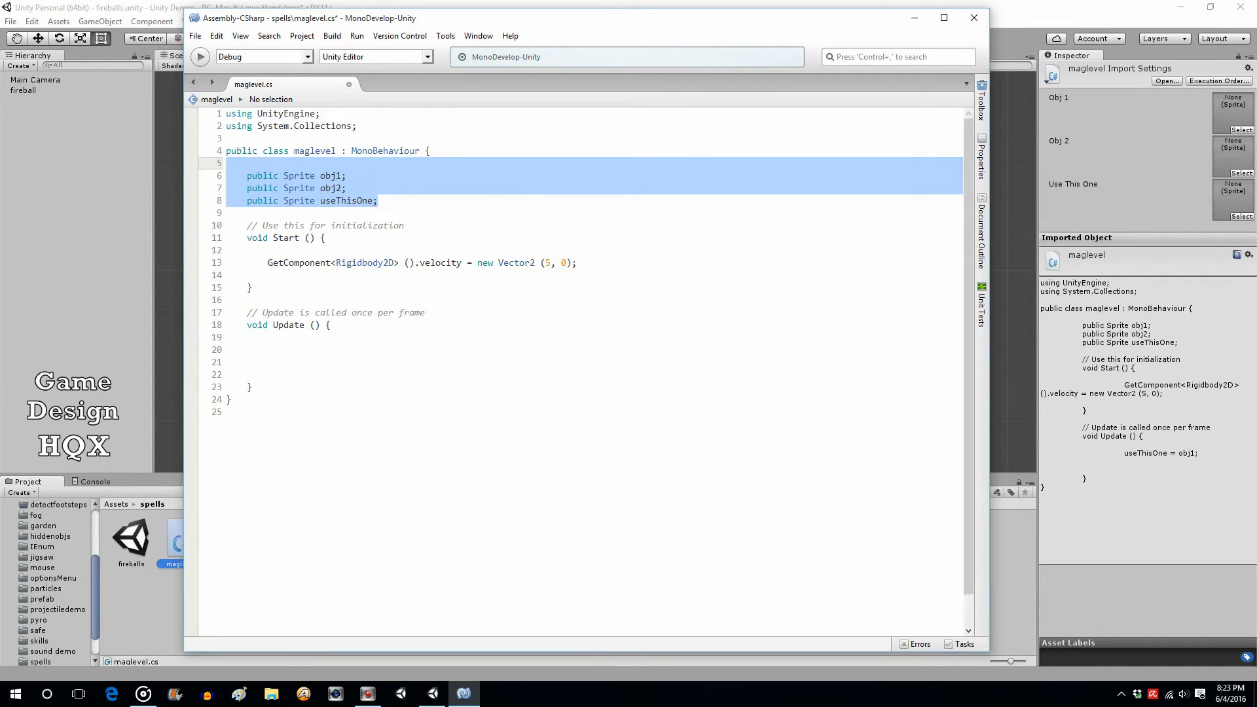
key(BackSpace)
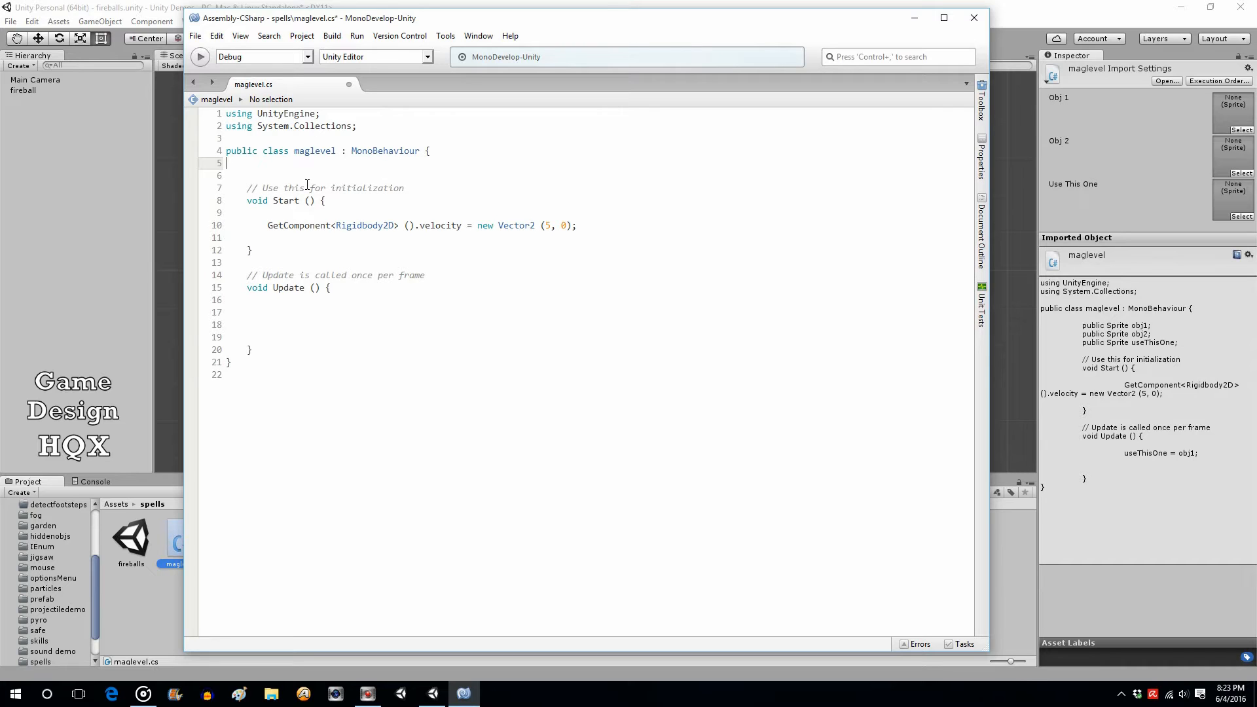
key(Delete)
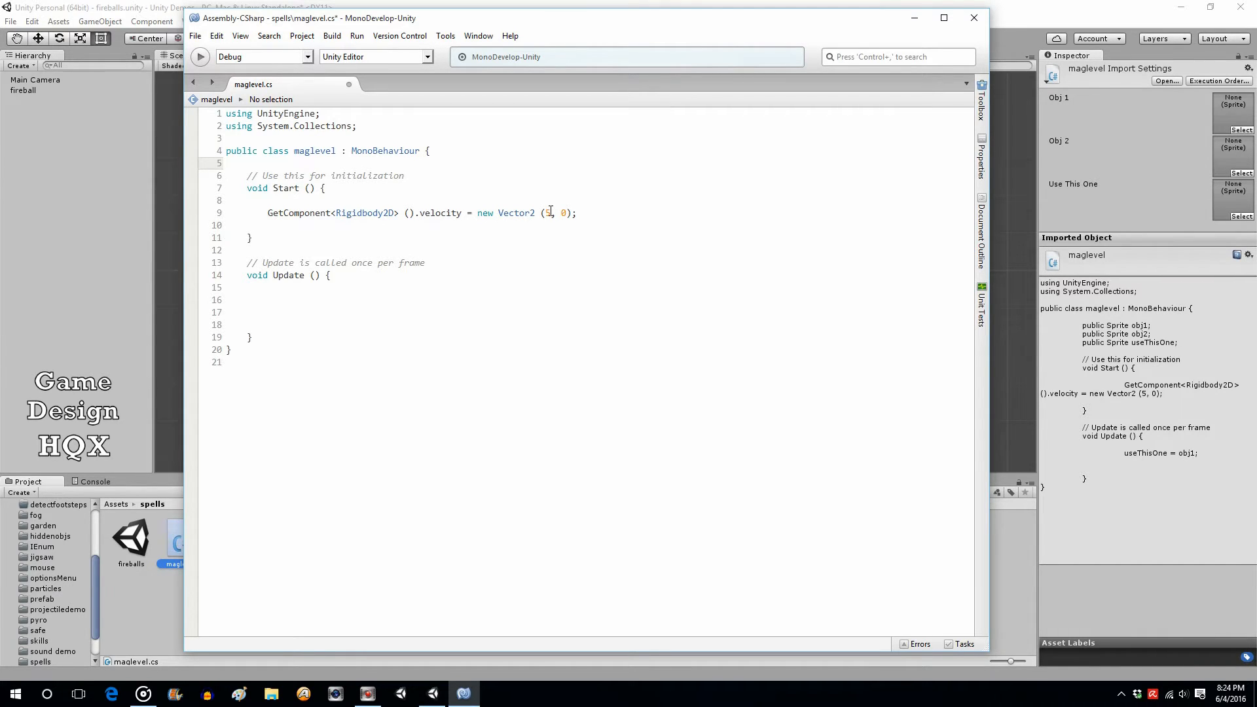
Save the edited maglevel script and return to the Unity editor.
mouse_move(550, 212)
click(973, 18)
click(195, 36)
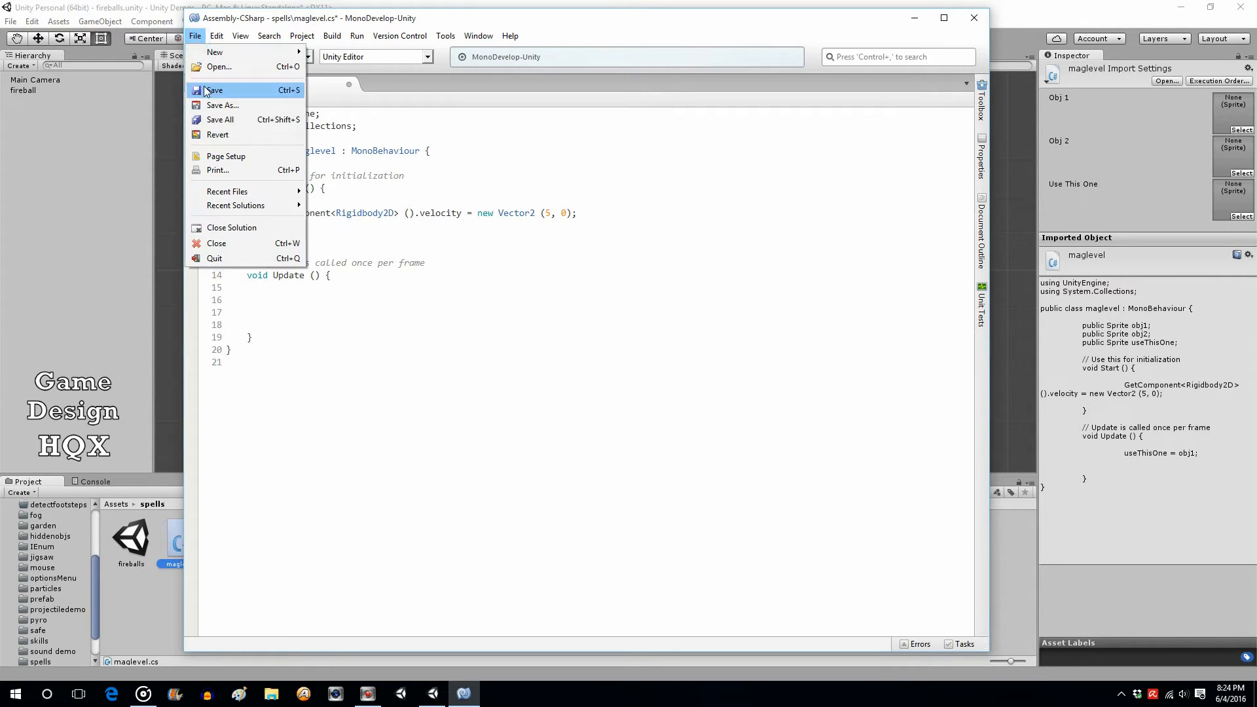
click(204, 89)
click(846, 6)
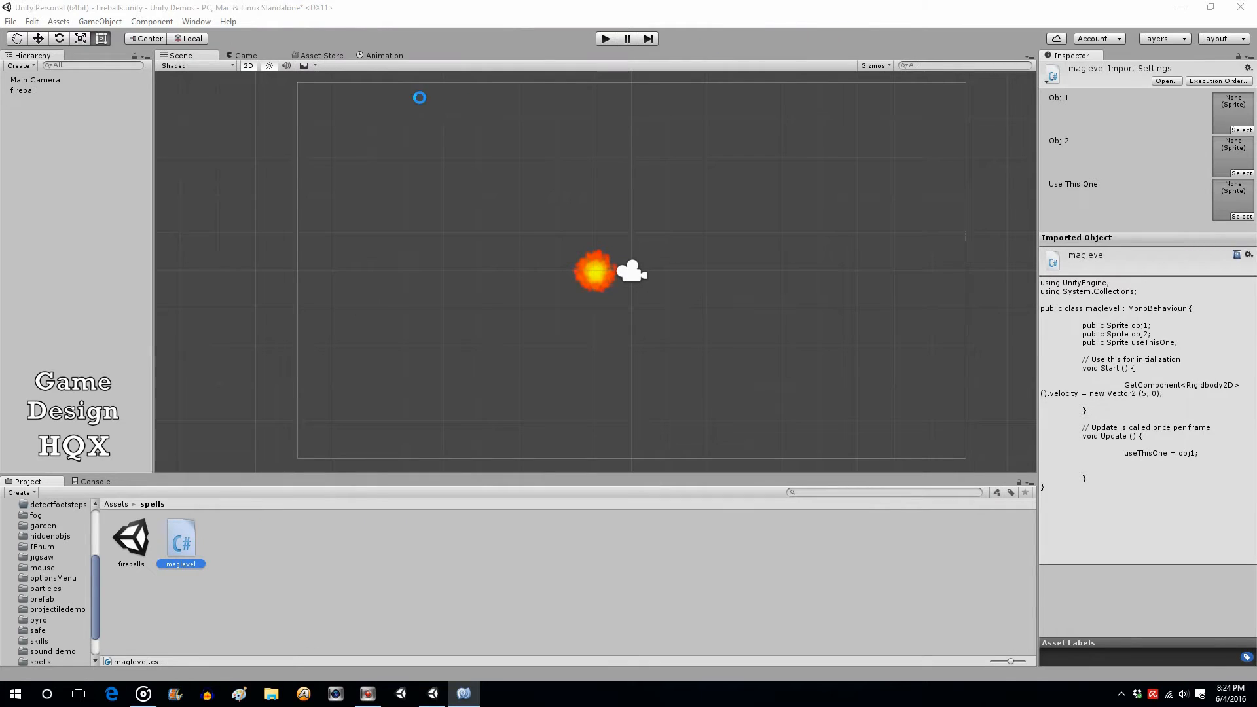
click(23, 90)
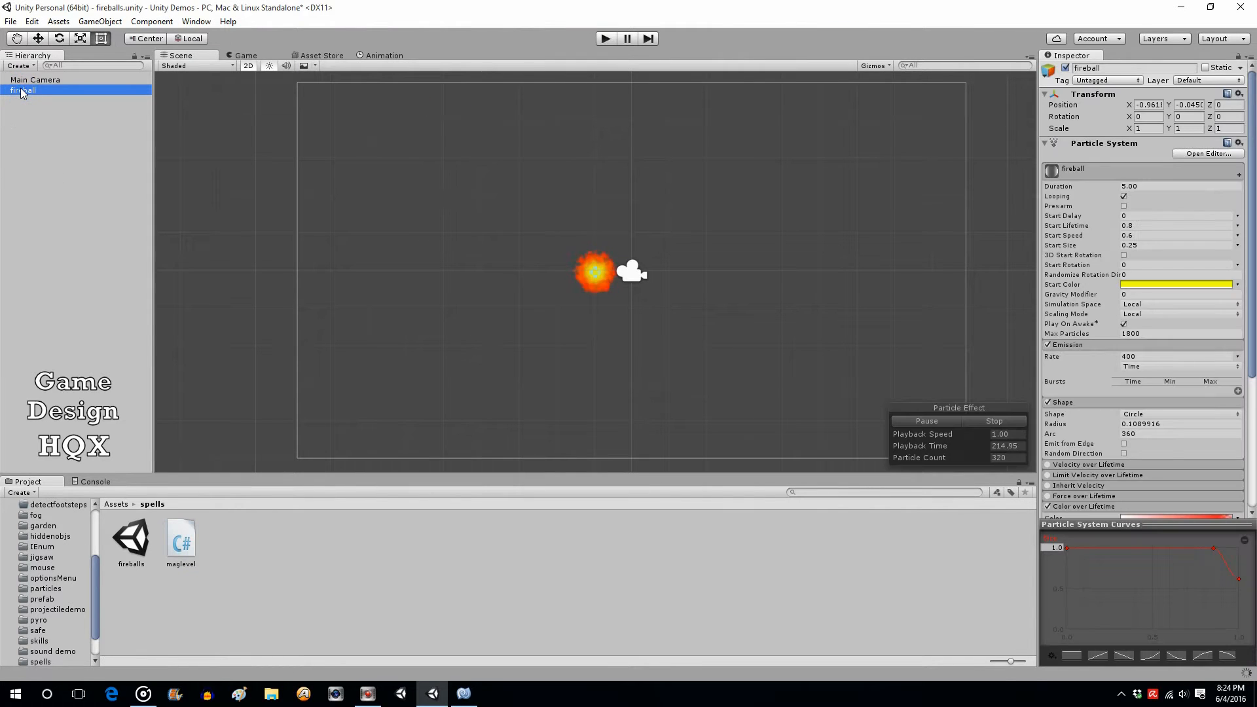
scroll(1228, 341, down, 5)
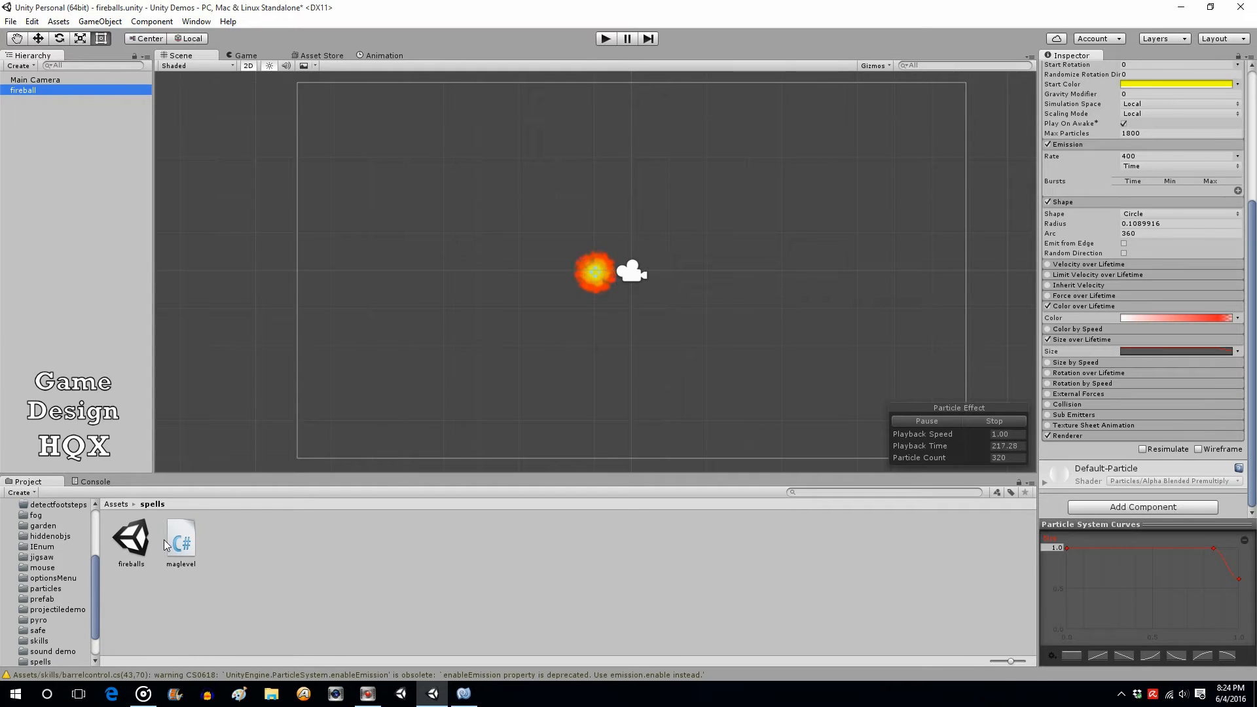
click(249, 533)
right_click(249, 533)
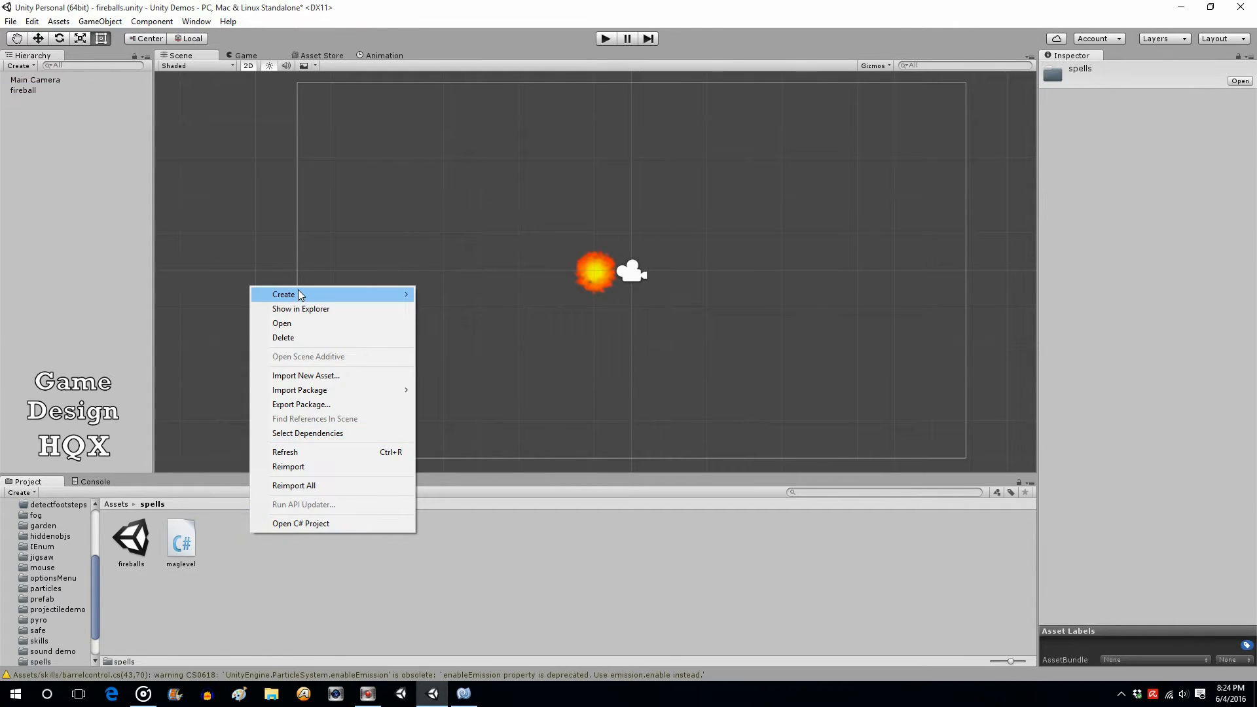
mouse_move(297, 289)
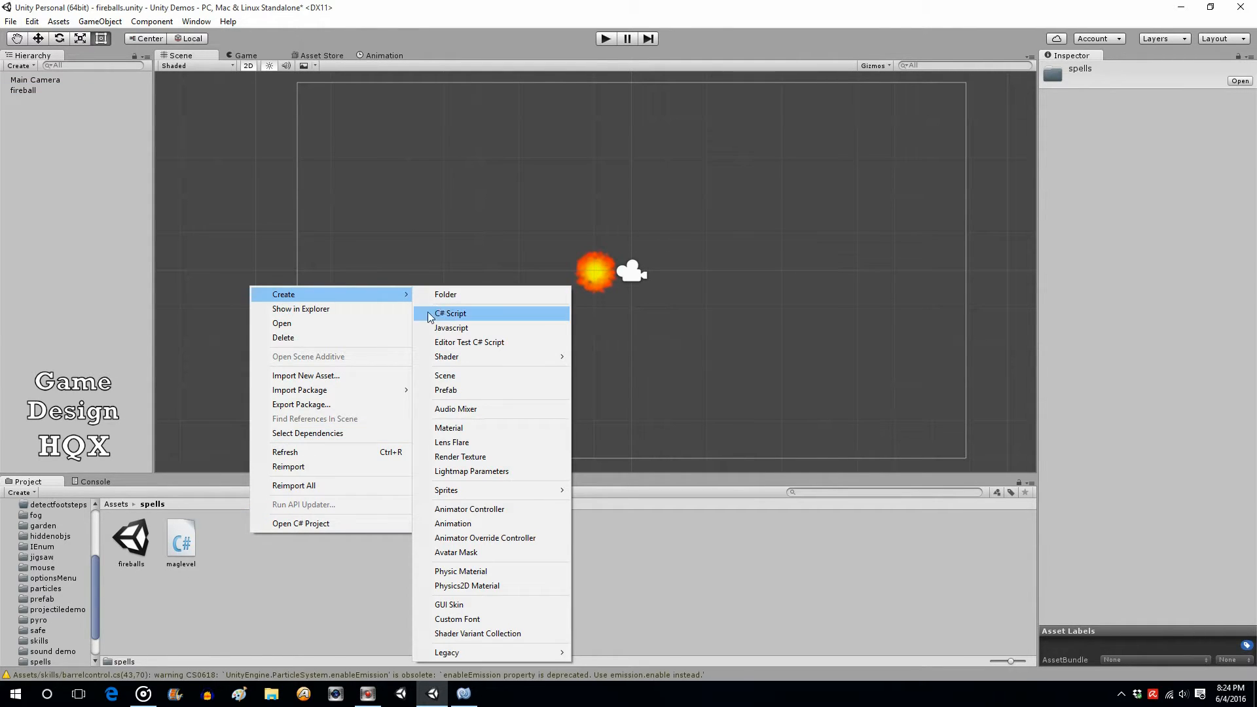
click(280, 572)
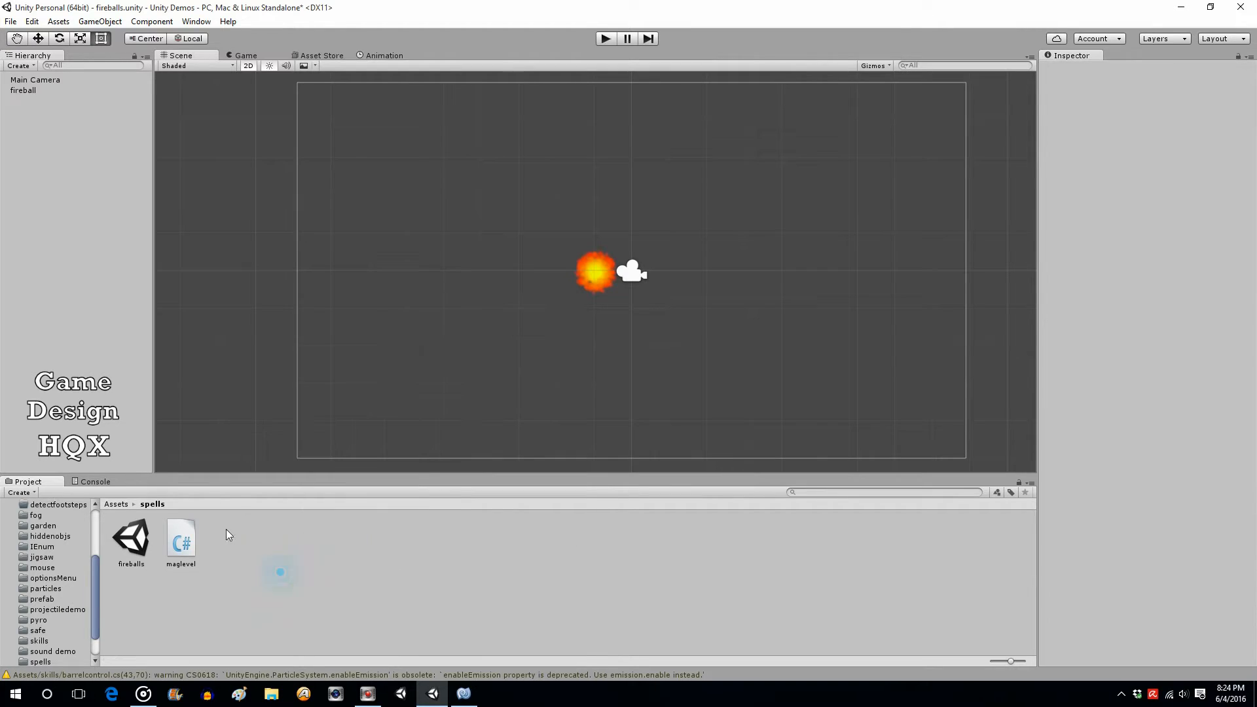
Attach the maglevel script to the fireball object and add a Rigidbody 2D component to it.
click(22, 91)
drag(184, 545, 1109, 512)
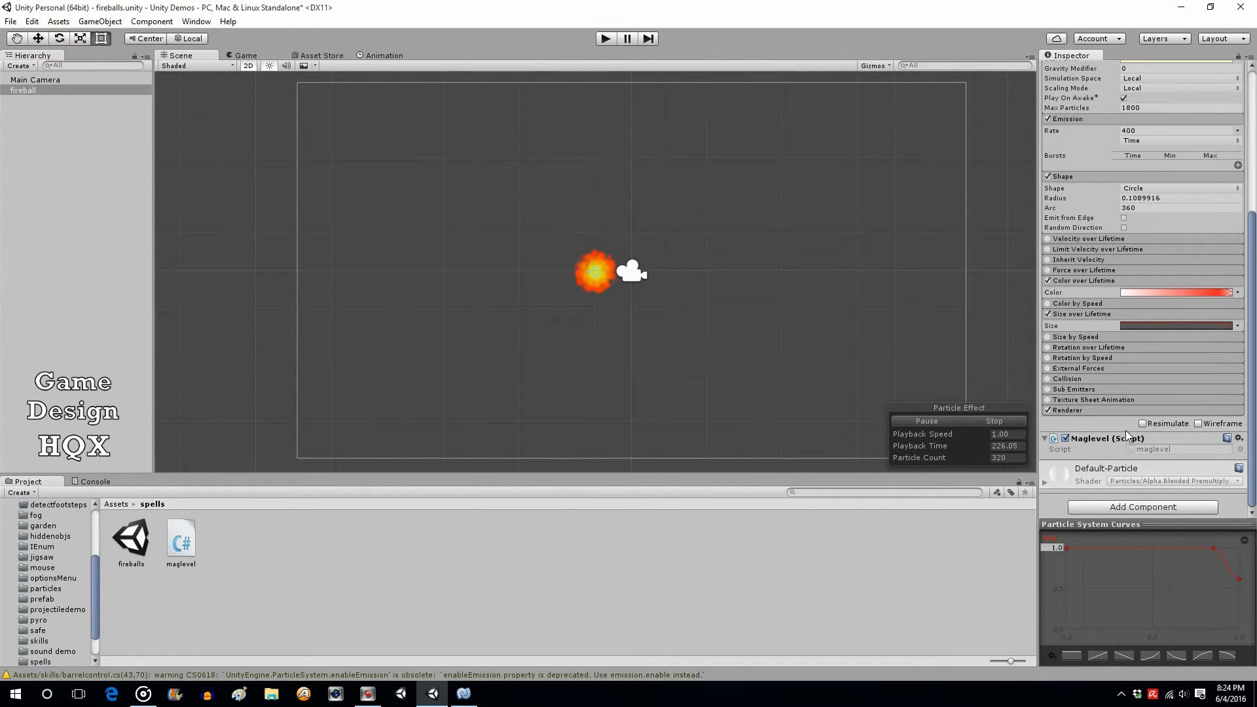
click(1114, 507)
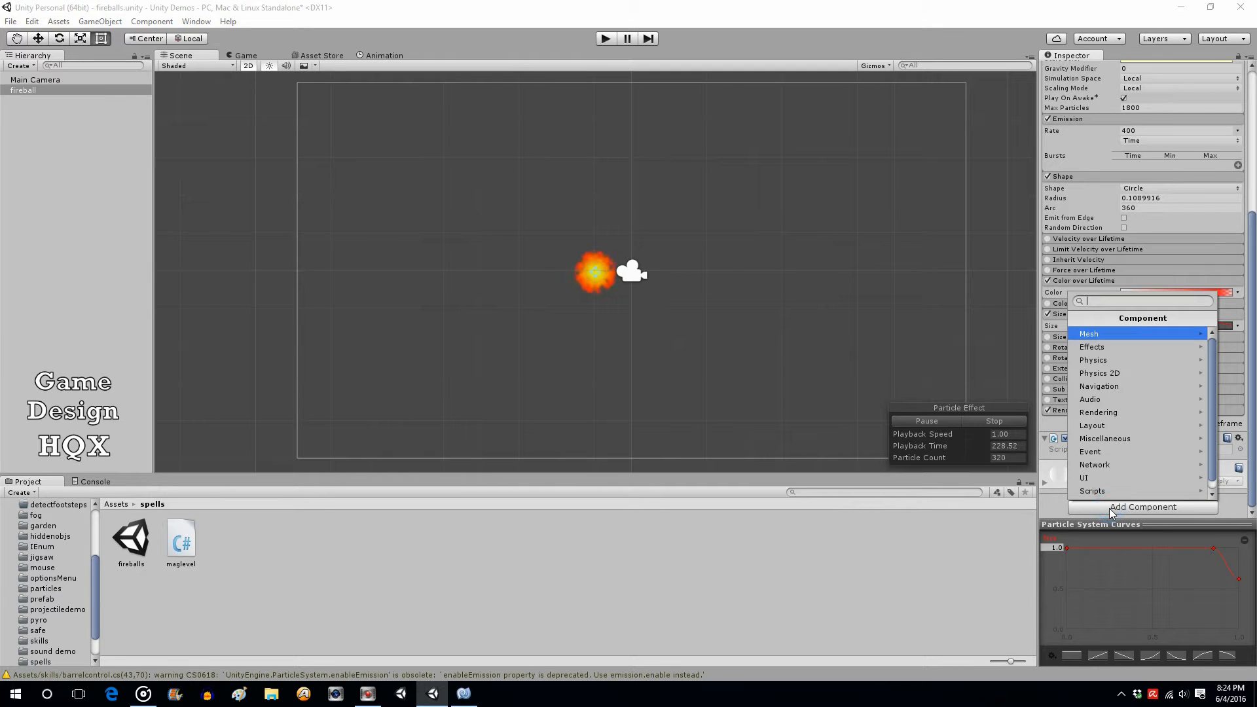
click(1119, 373)
click(1118, 334)
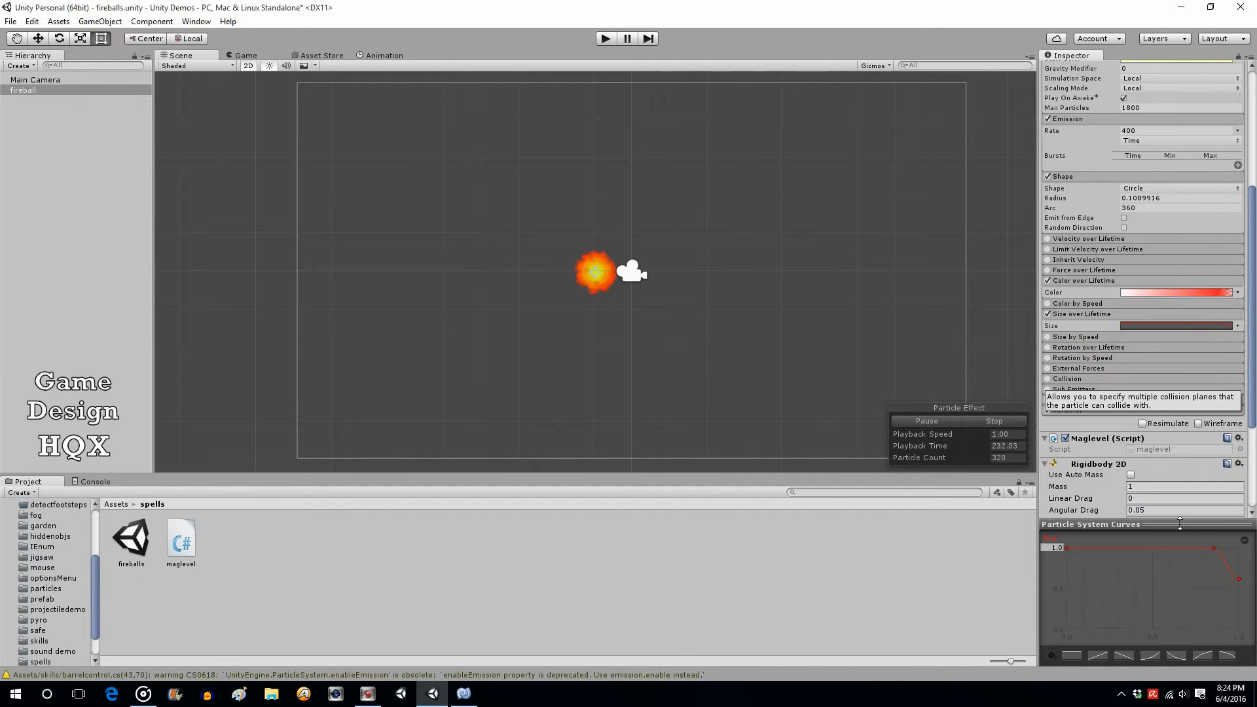
Set the Gravity Scale of the fireball's Rigidbody 2D to 0.
scroll(1214, 447, down, 5)
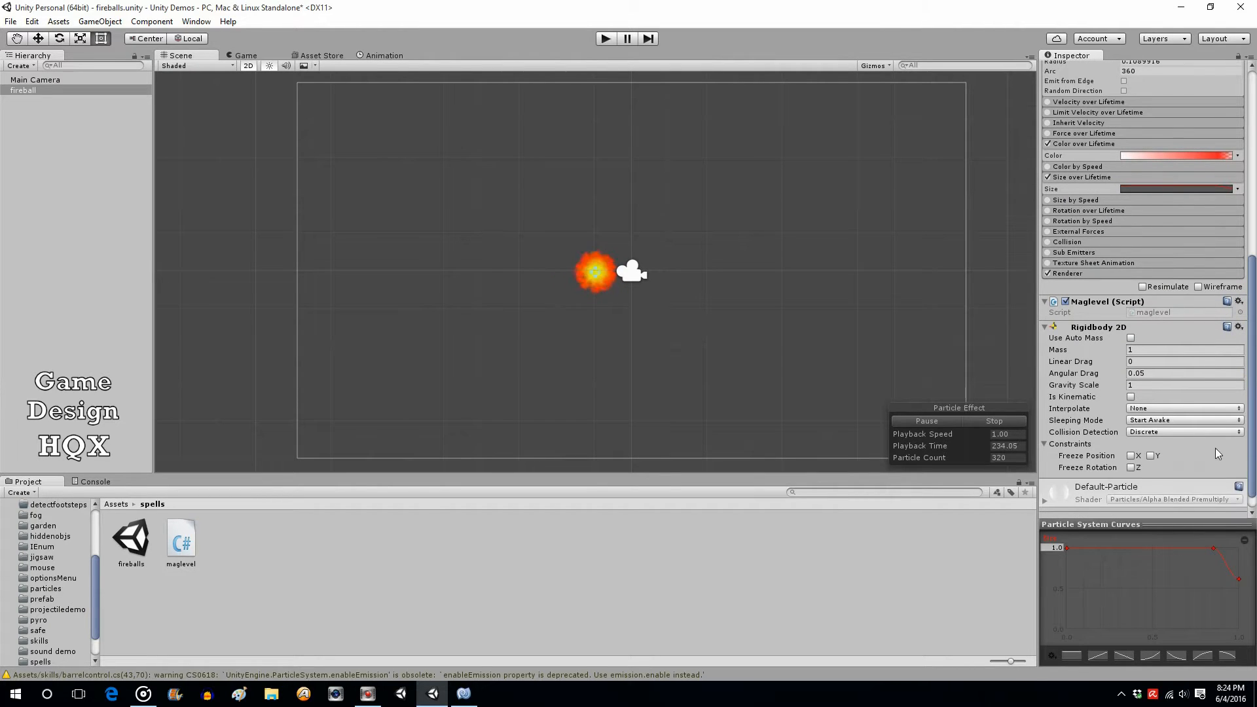
click(1142, 385)
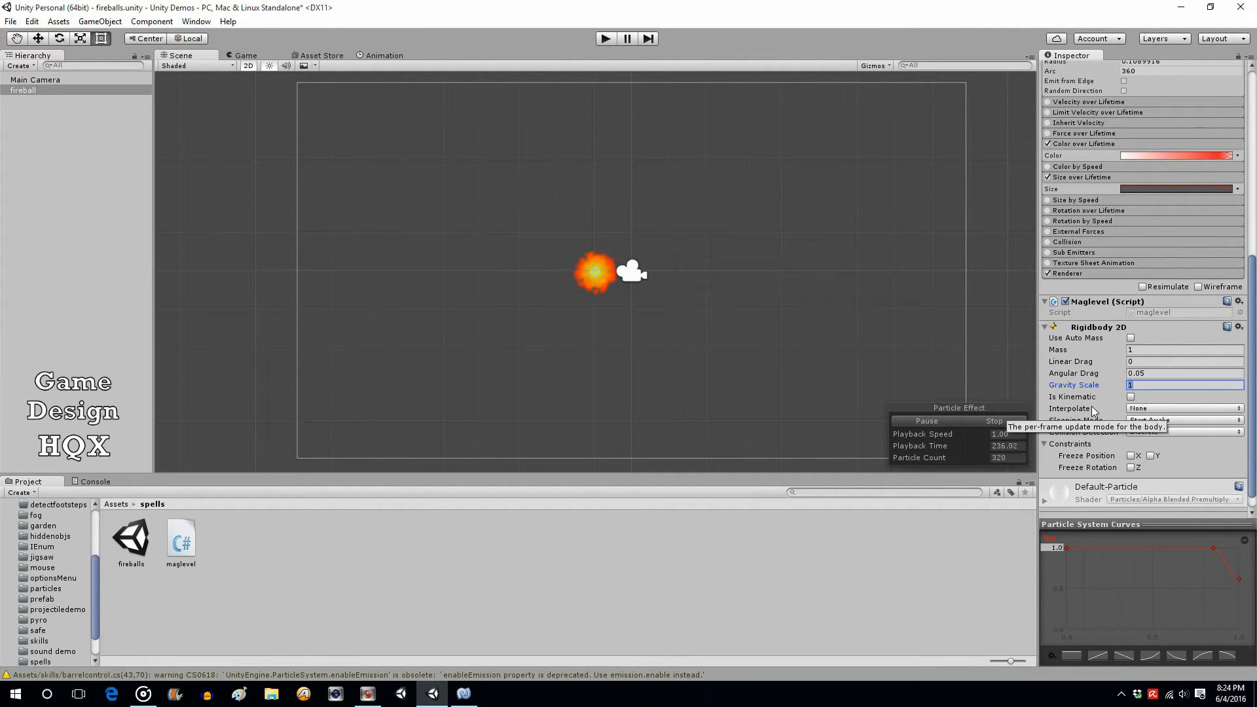
text(0)
key(Return)
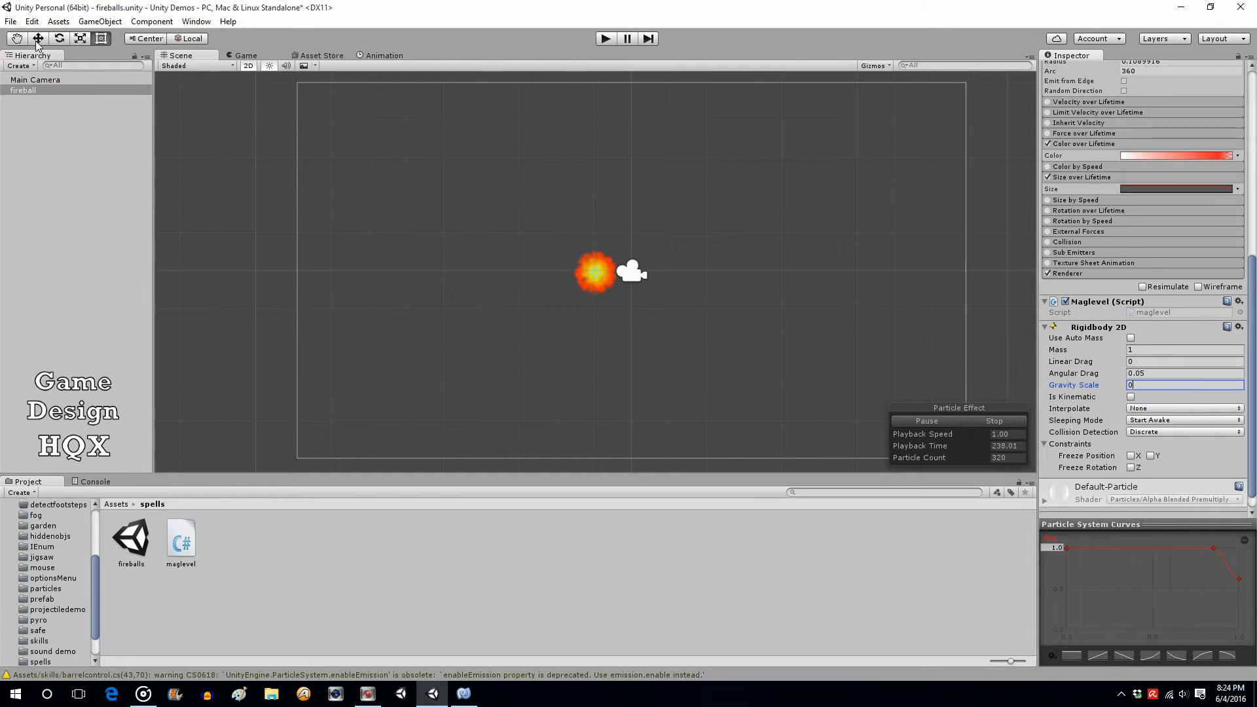
Move the fireball to the upper-left part of the camera frame, about X -7.68, Y 1.95, and play-test its flight.
click(37, 38)
drag(646, 272, 415, 275)
drag(365, 227, 364, 152)
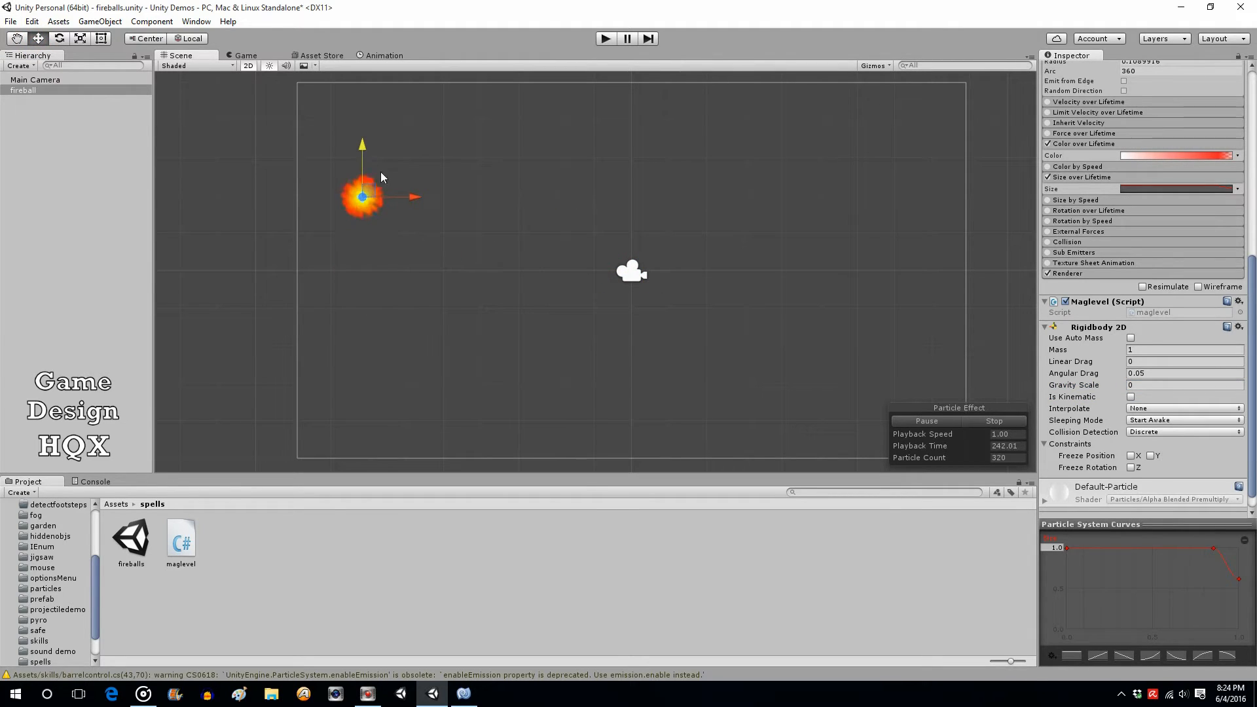
drag(406, 199, 386, 199)
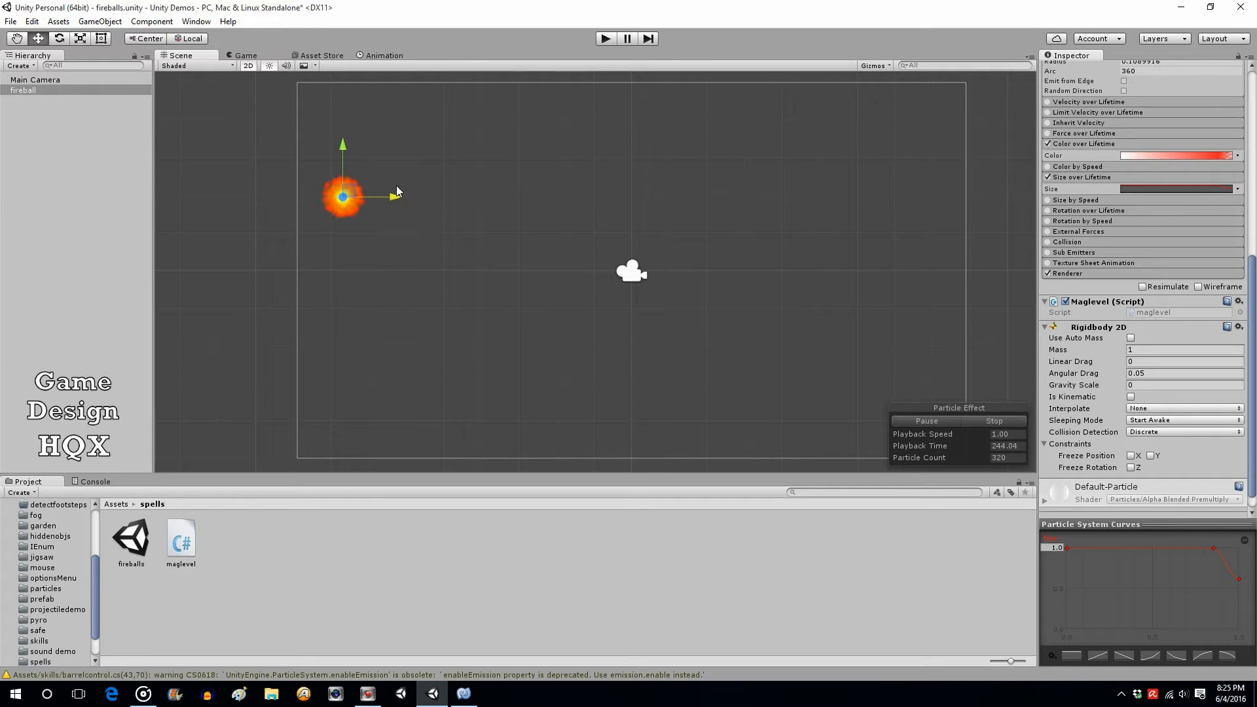
click(605, 38)
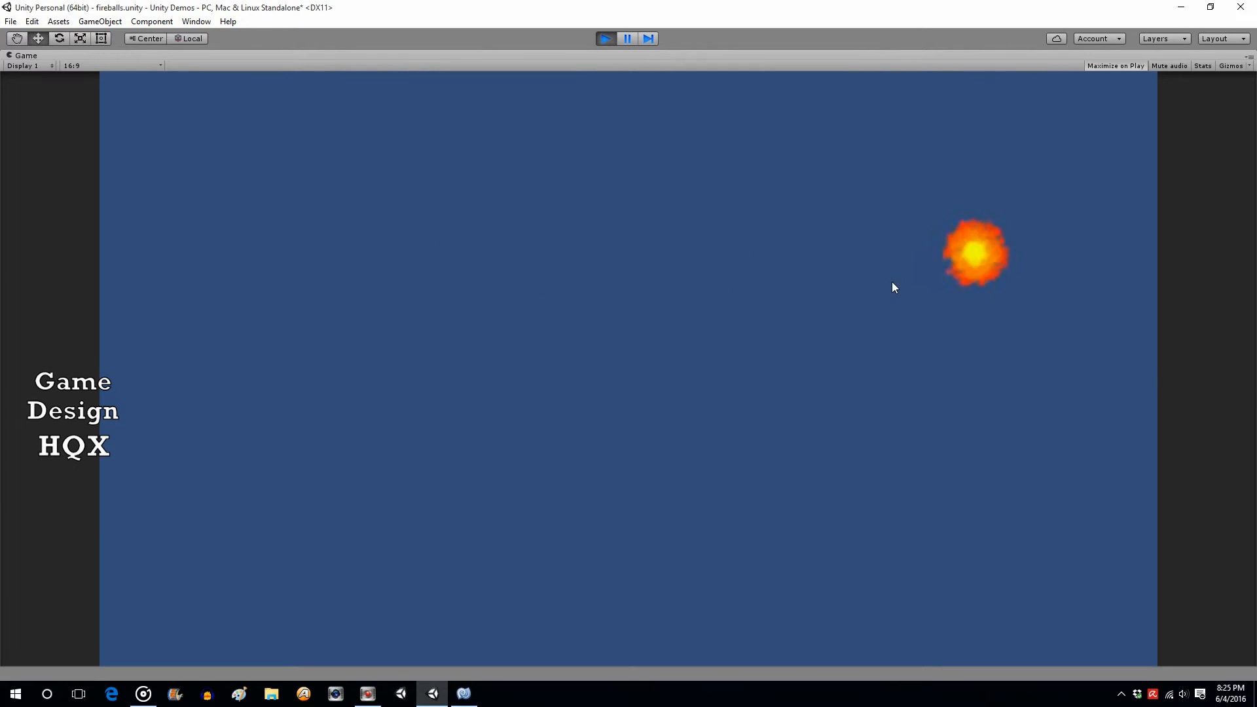
click(599, 38)
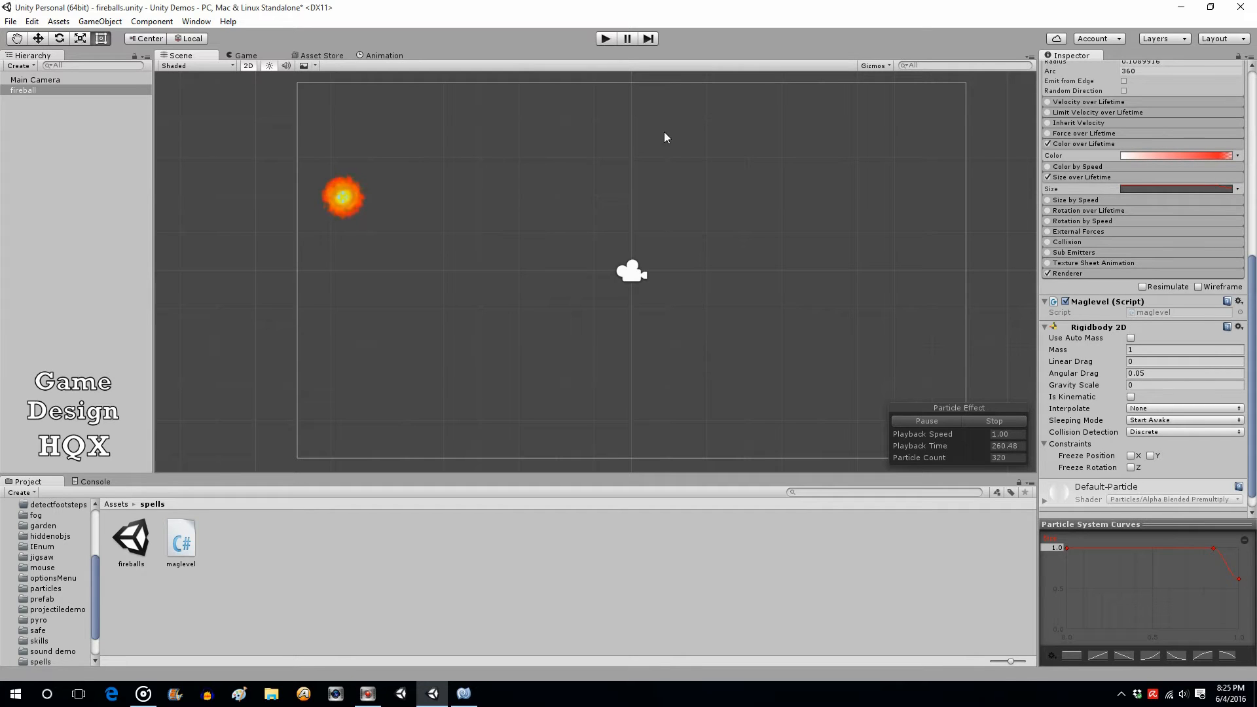
Change the fireball particle system's Simulation Space to World and play-test the moving fireball.
drag(1251, 266, 1250, 56)
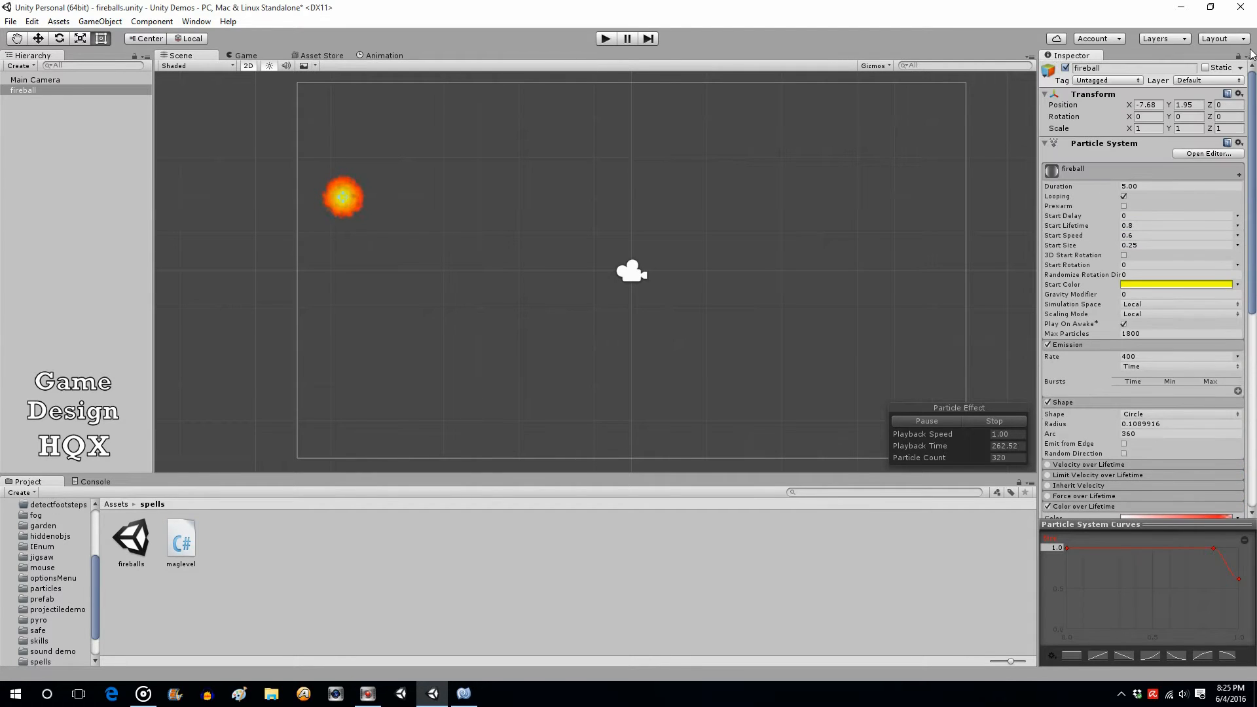
click(1152, 305)
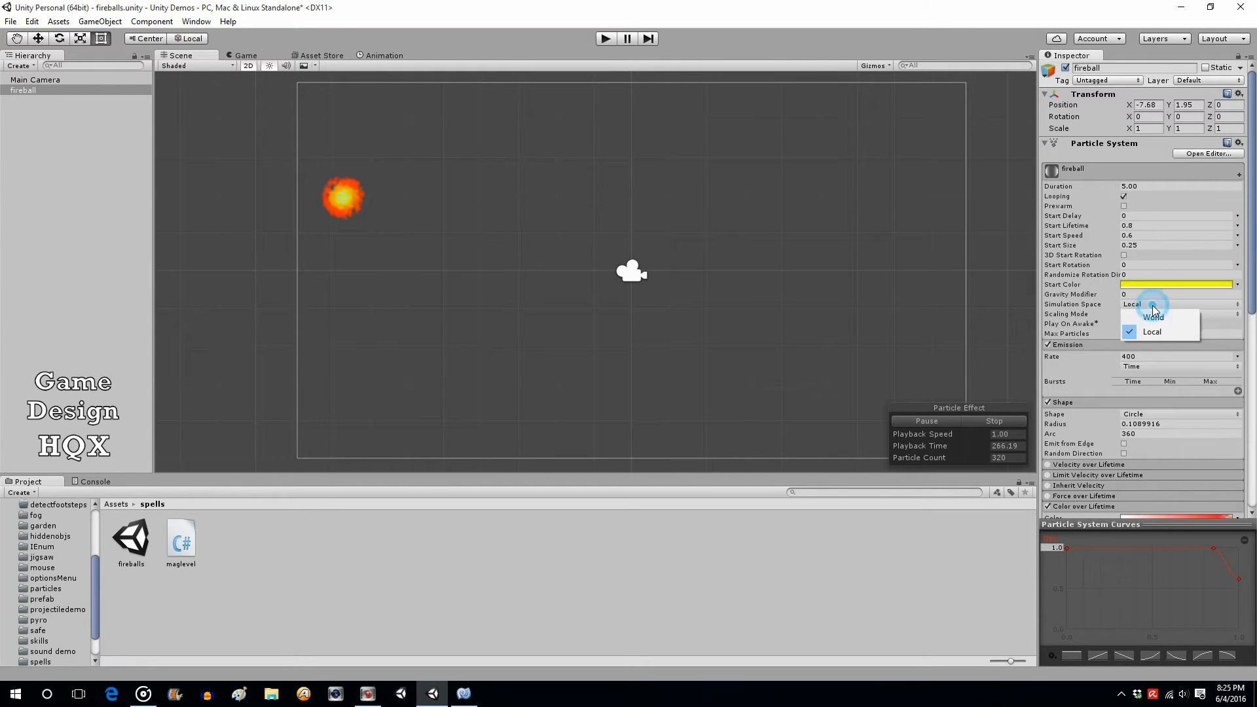
click(1161, 319)
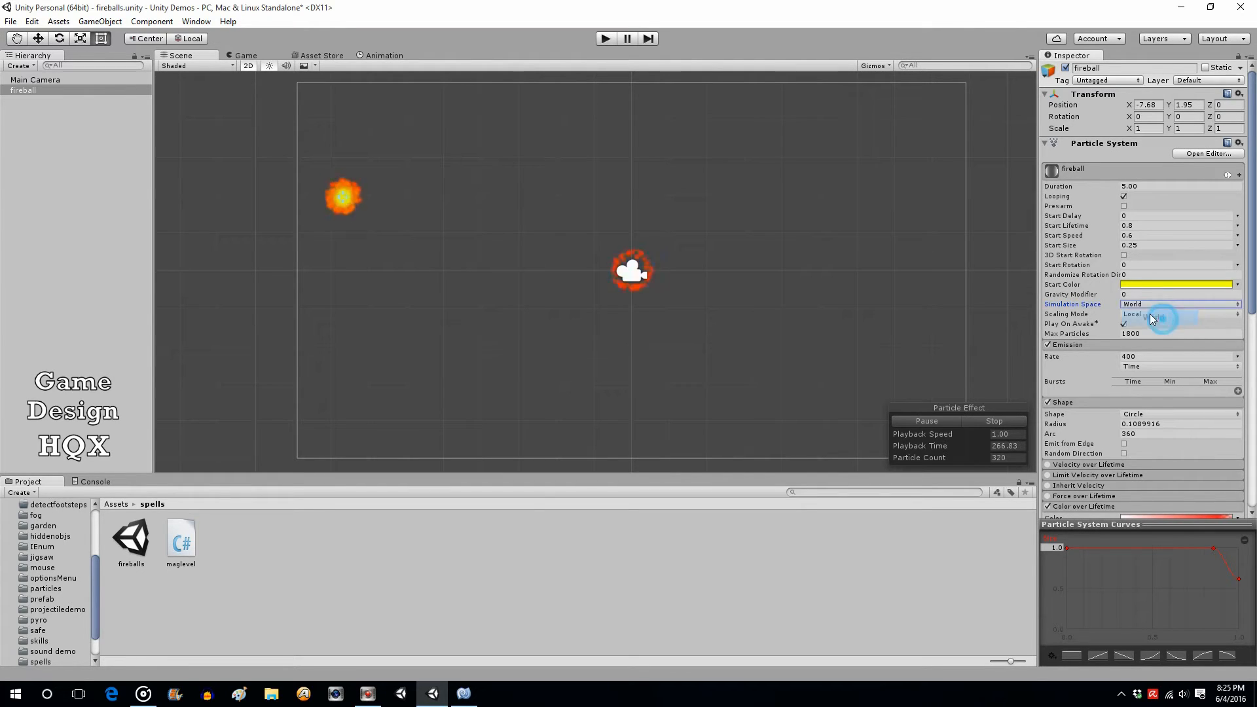
click(605, 39)
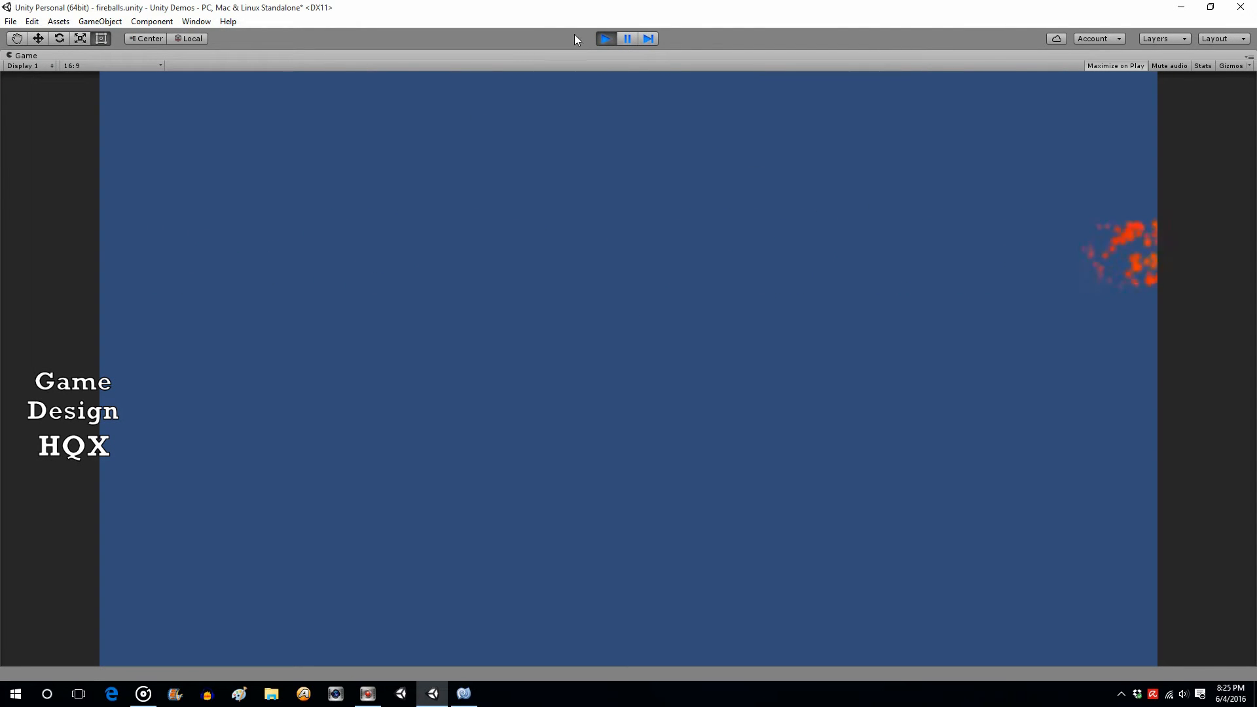
Stop the play test and set the fireball particle system's Simulation Space back to Local.
click(606, 40)
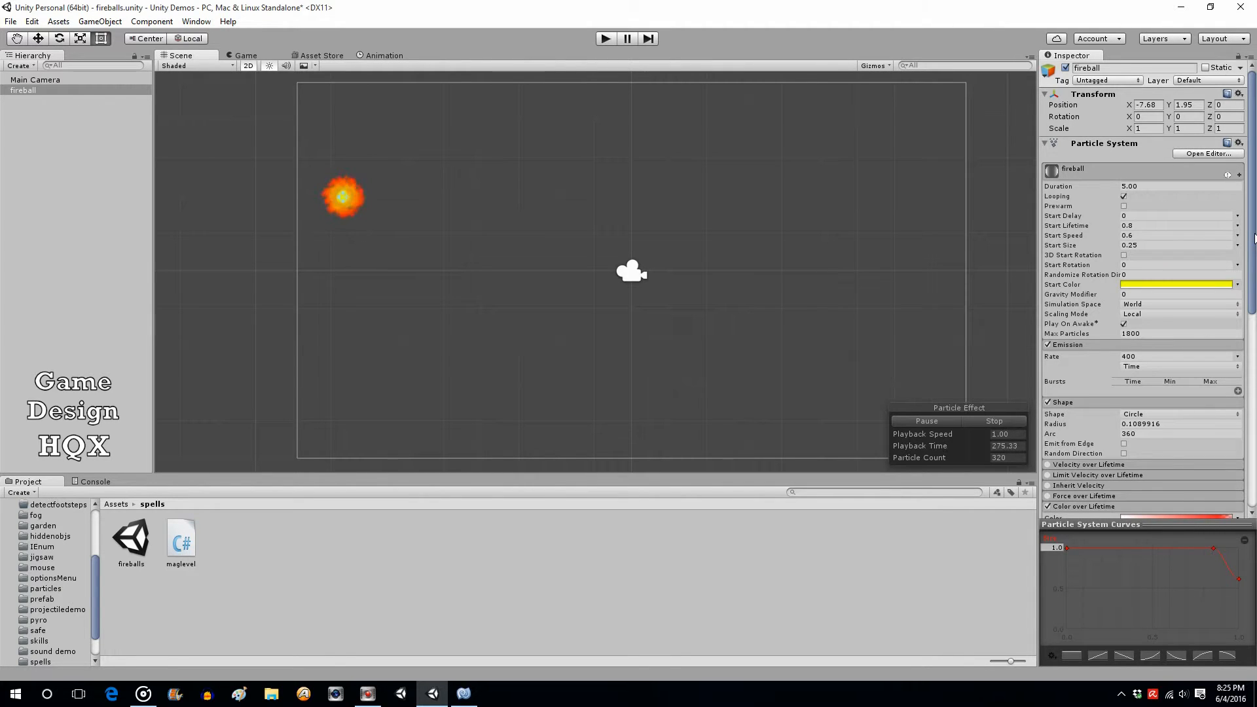
click(1203, 308)
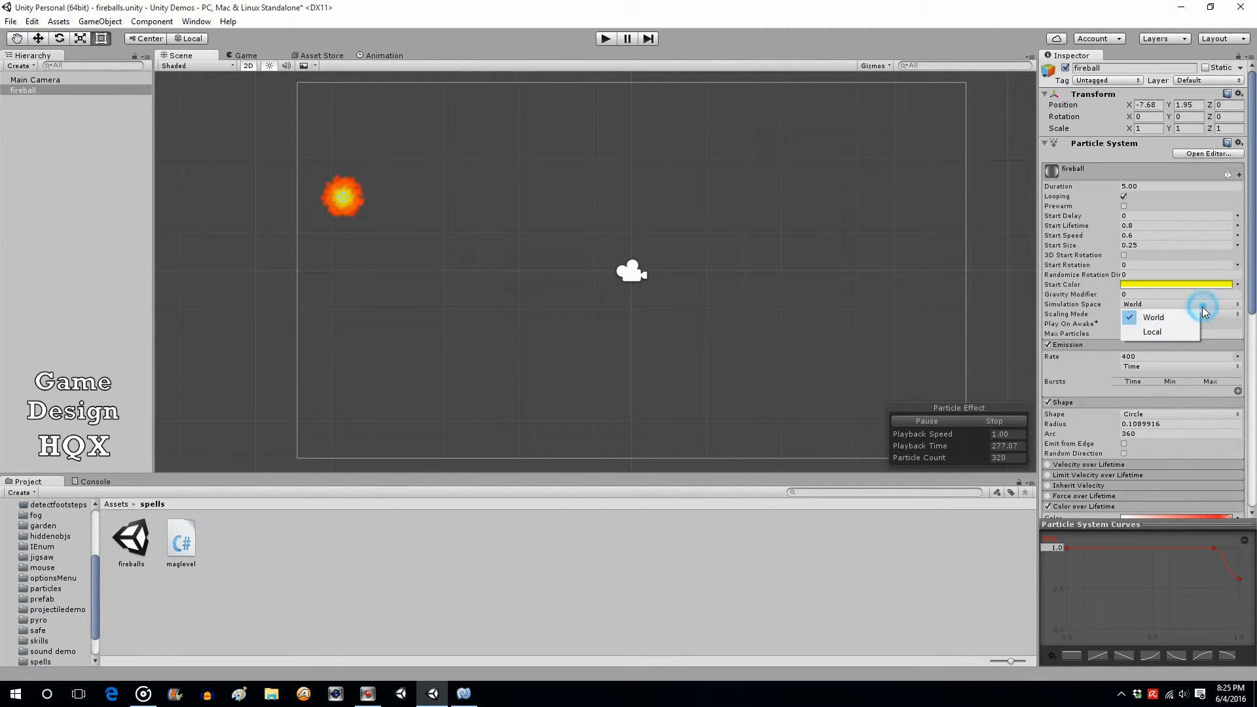
click(1168, 333)
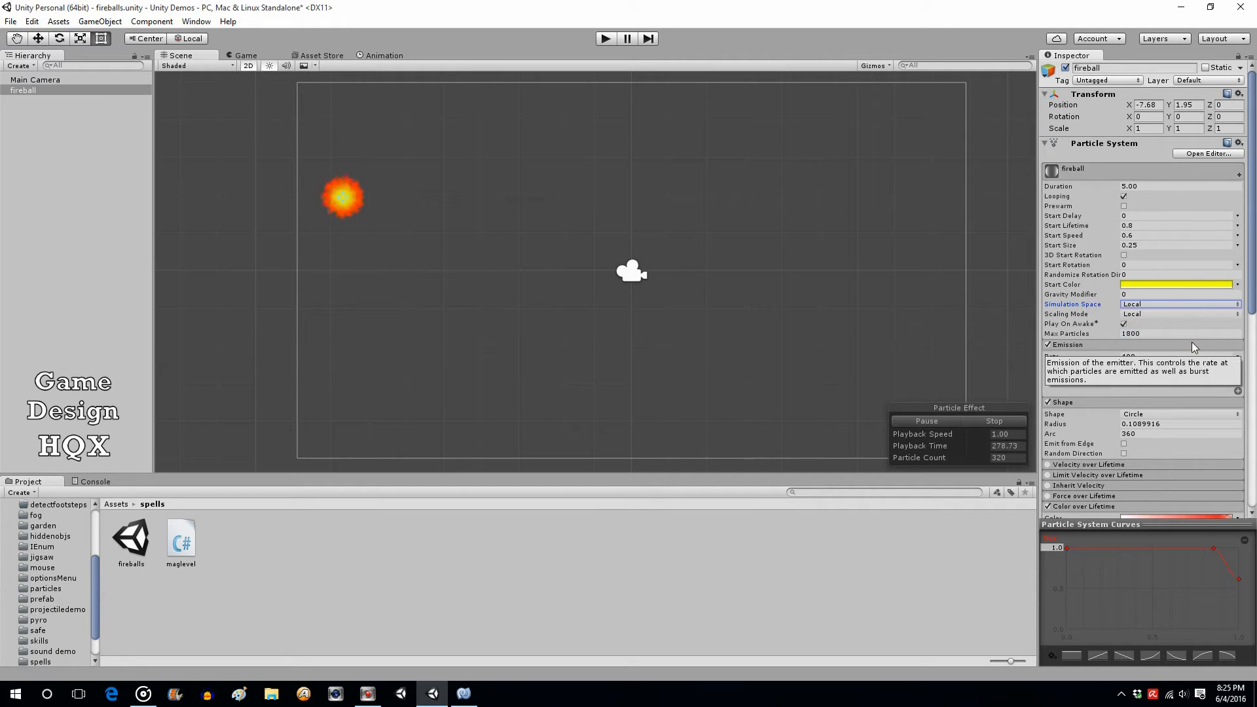
Enable the Velocity over Lifetime module of the fireball's particle system and show its settings.
scroll(1202, 331, down, 3)
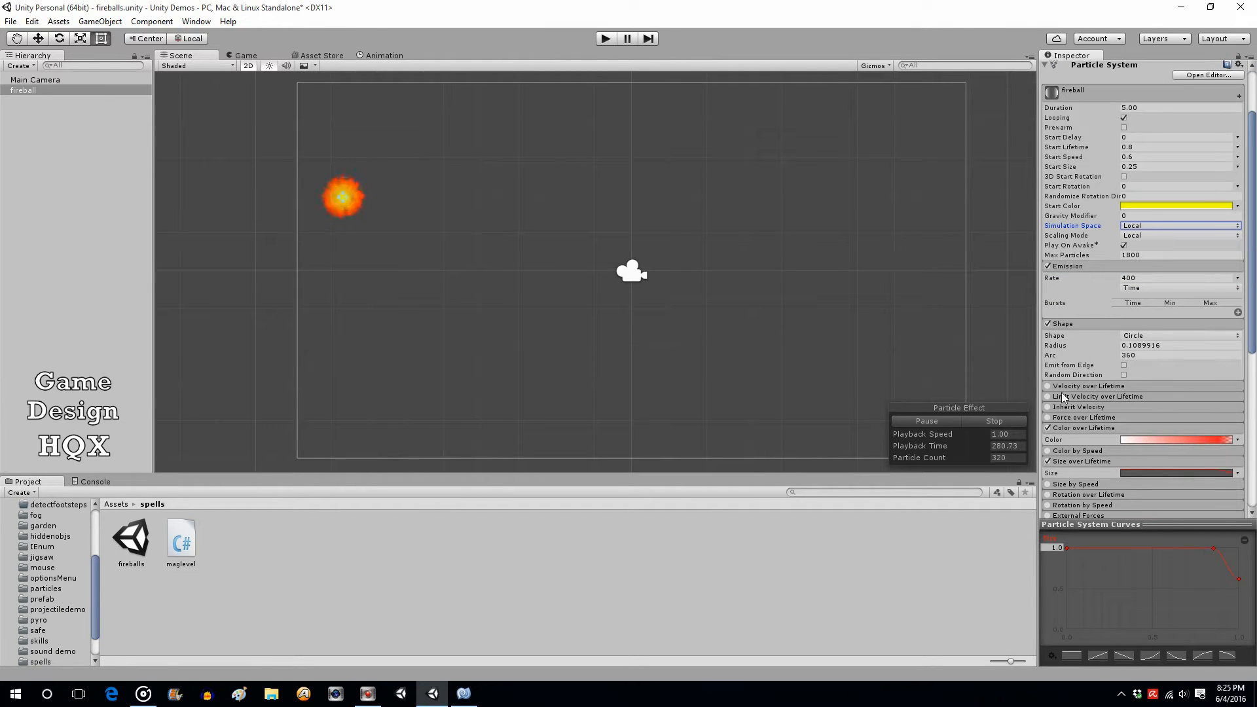
click(1048, 385)
click(1084, 386)
scroll(1112, 385, down, 2)
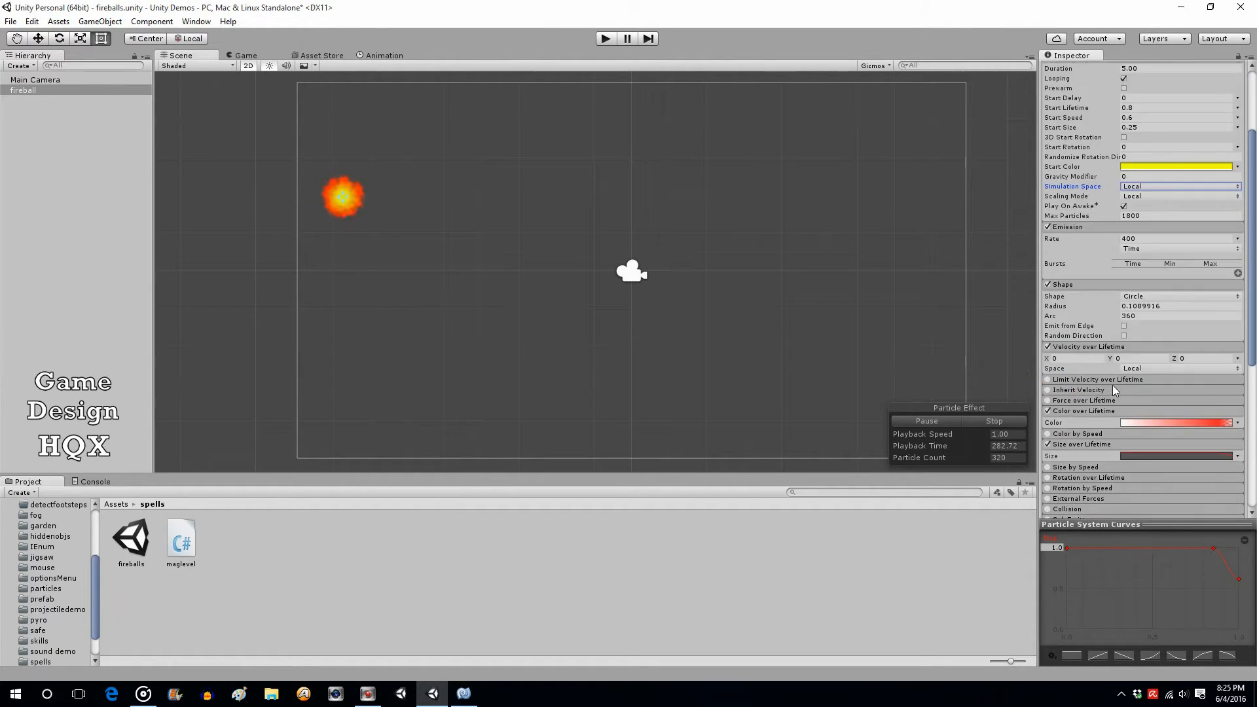
Try a Velocity over Lifetime Y value of -1 on the fireball, and reset it to 0.
click(1129, 359)
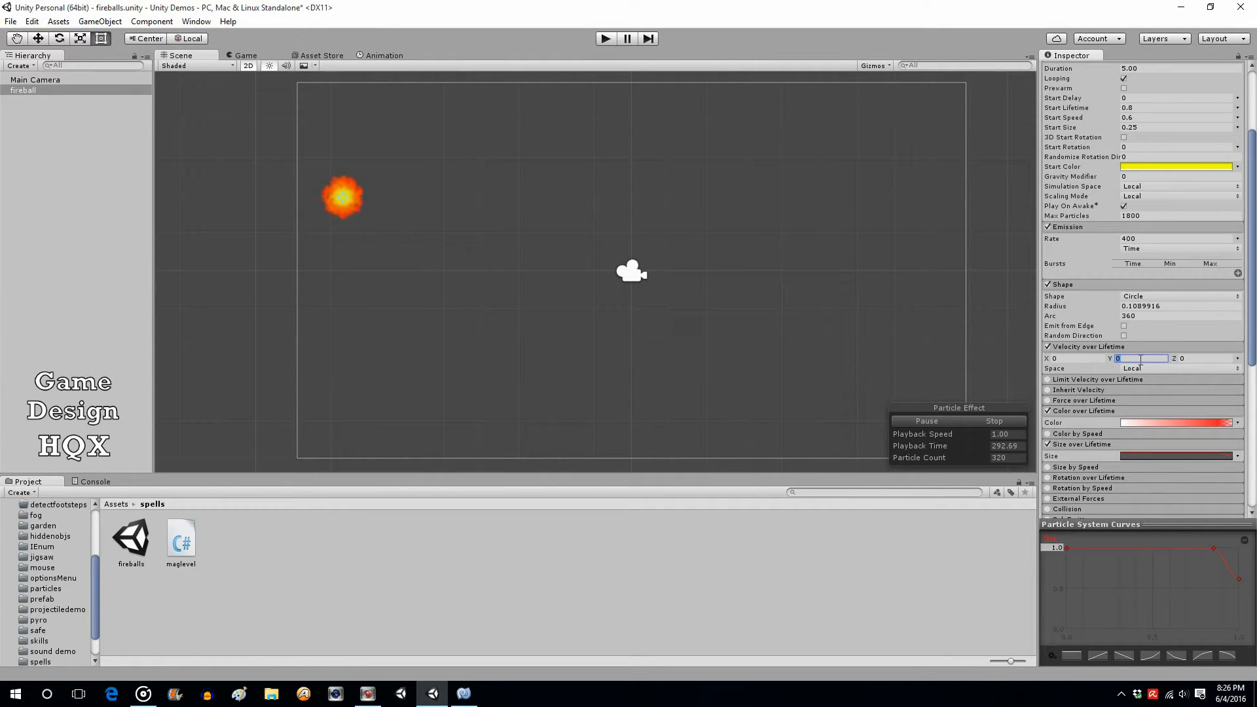
text(-)
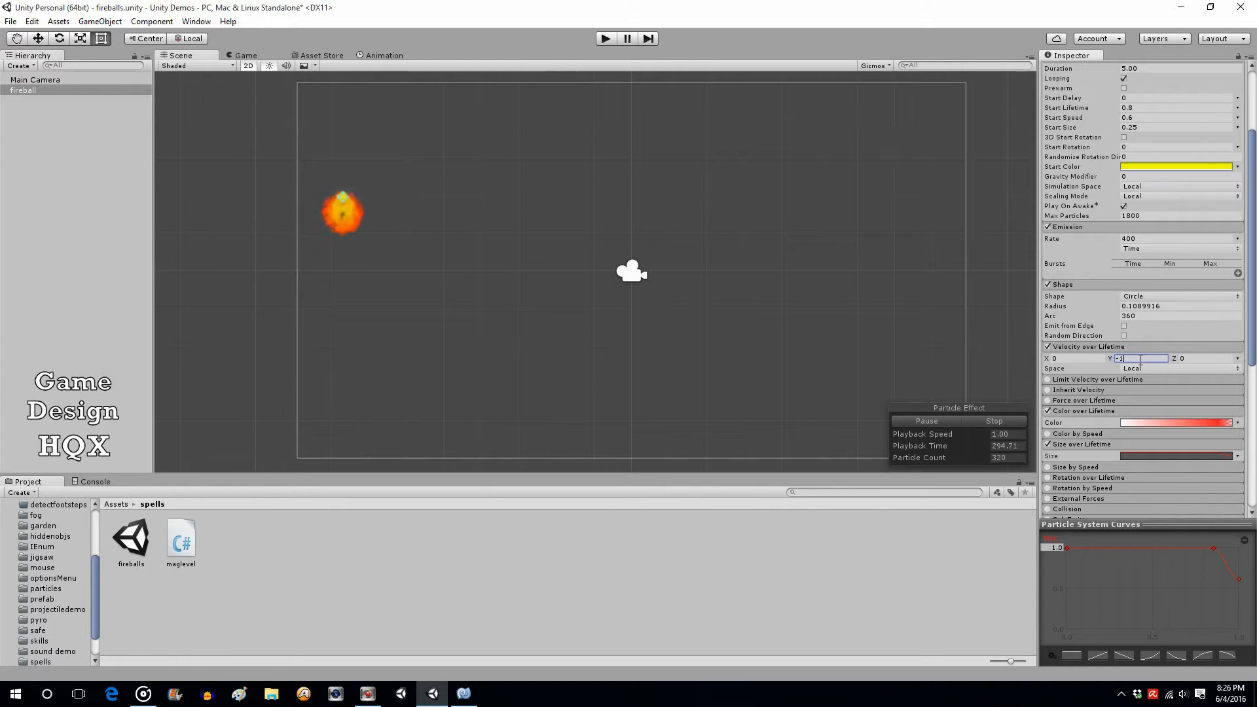
key(BackSpace)
text(0)
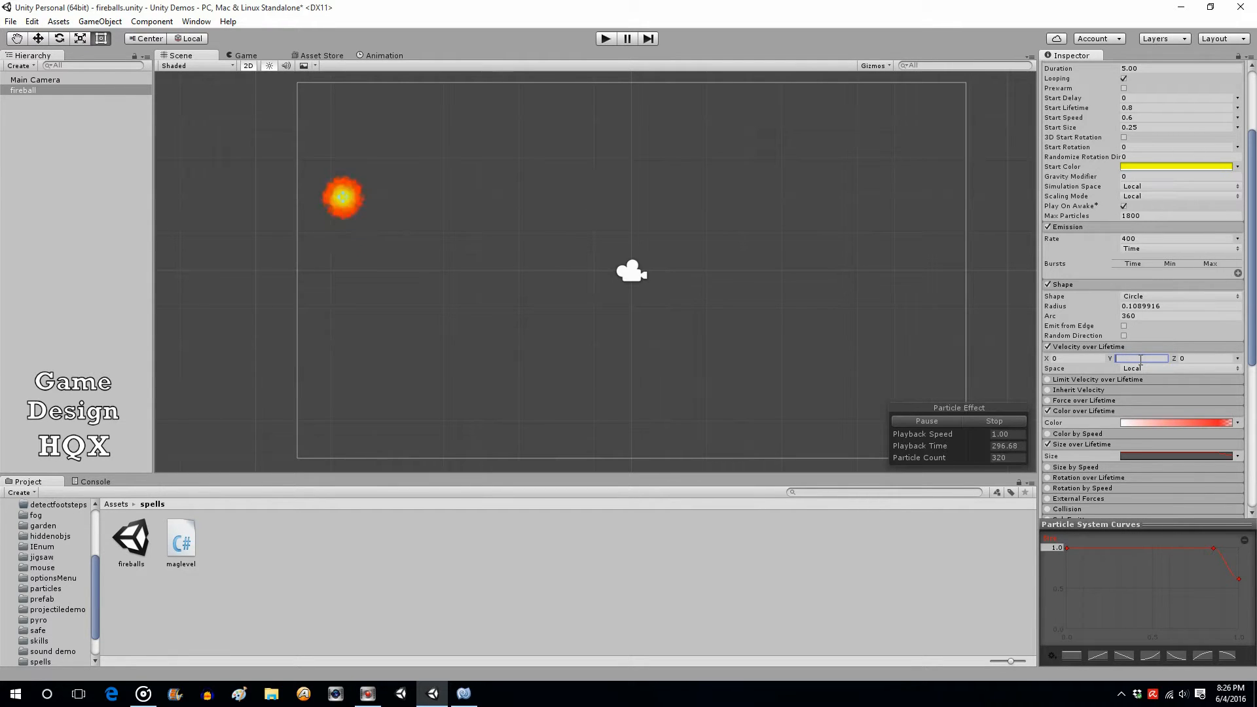
Set the X value of the fireball's Velocity over Lifetime to -1 so the particles trail behind it.
click(1072, 358)
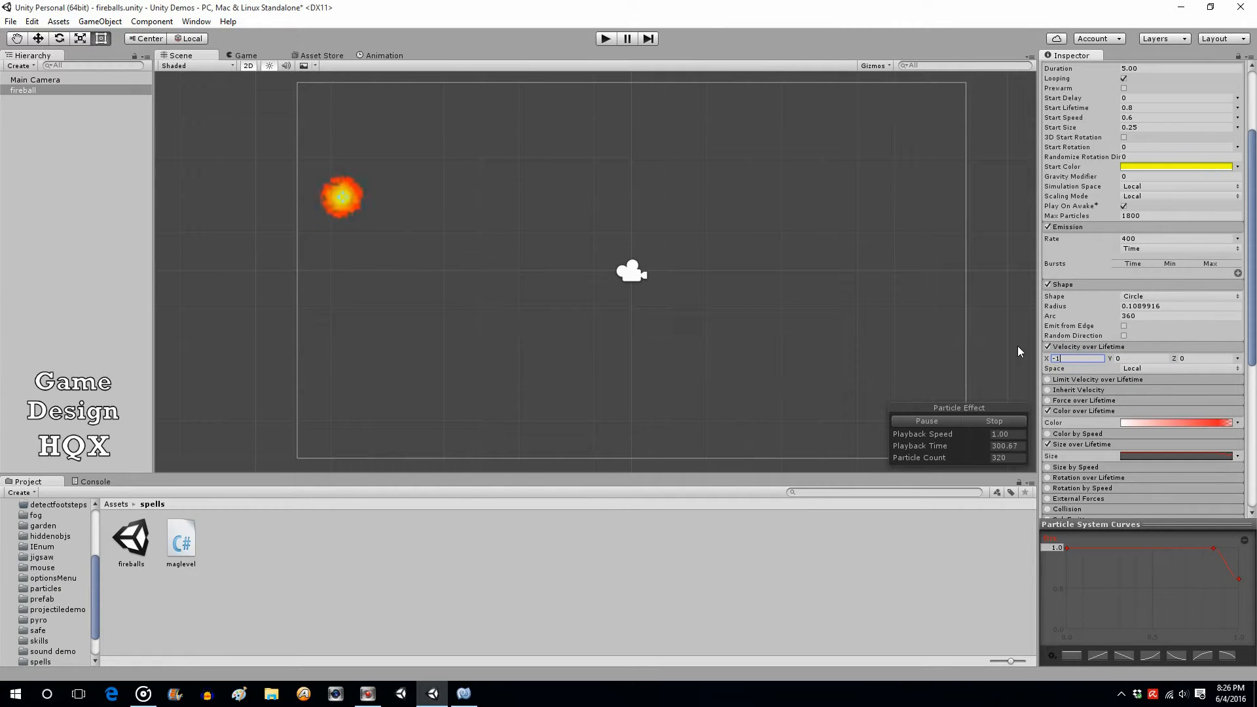
text(-1)
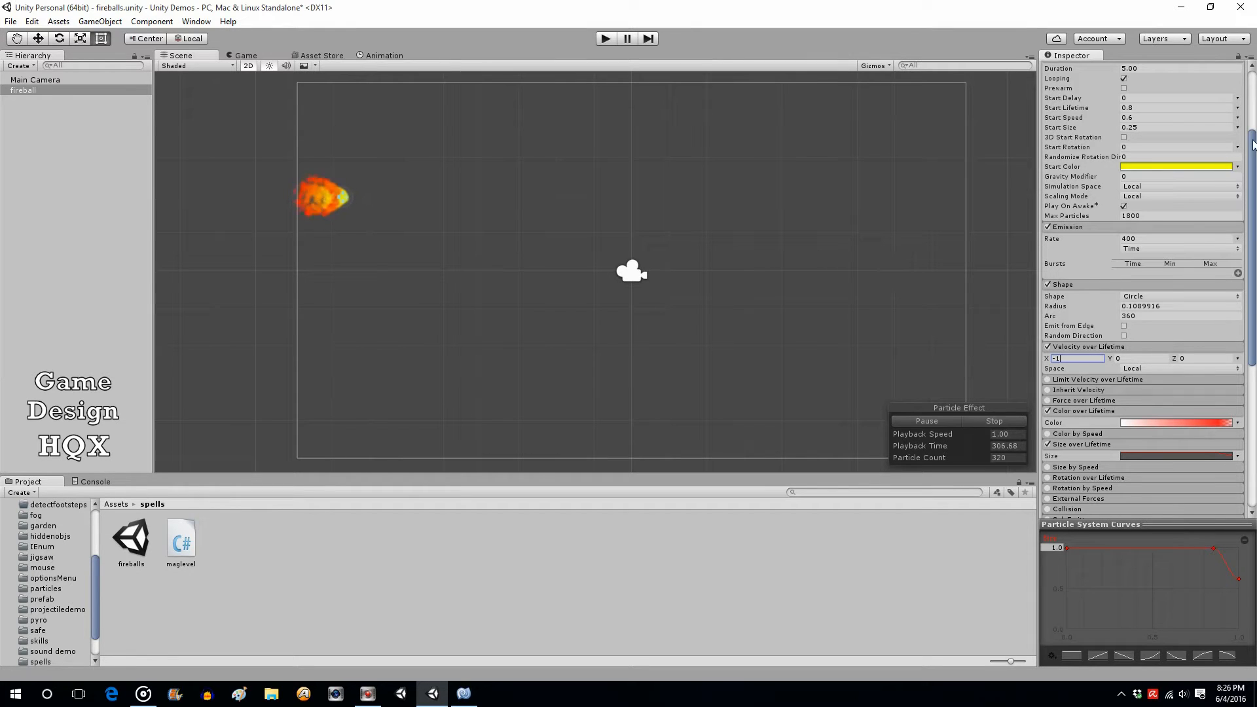
Set the Sort Mode in the fireball particle system's Renderer module to Youngest in Front.
drag(1248, 138, 1247, 335)
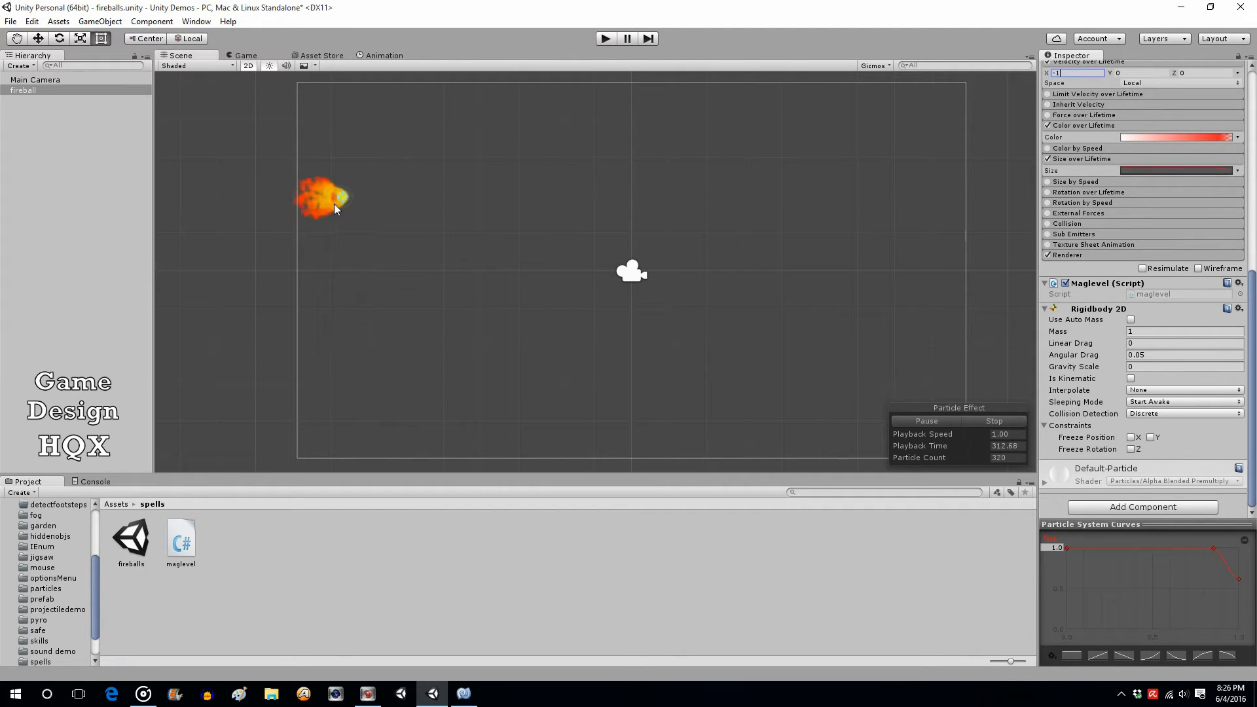
drag(1247, 322, 1252, 328)
click(1117, 255)
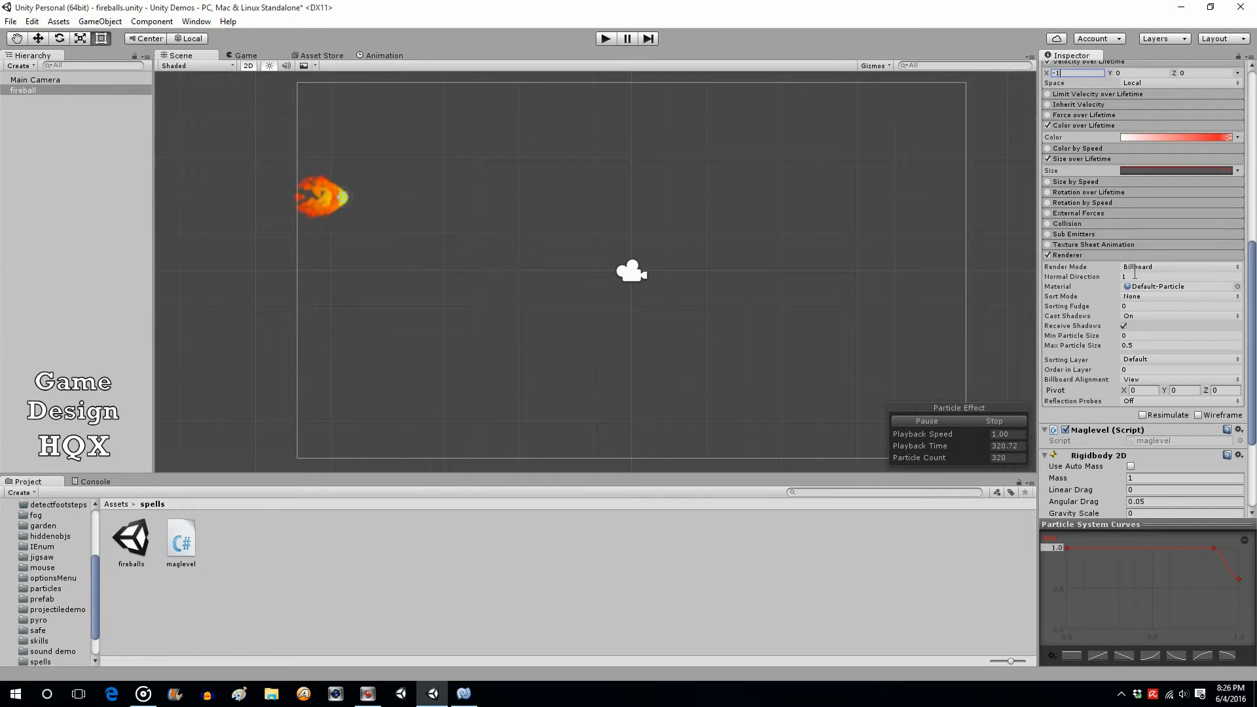
click(1162, 298)
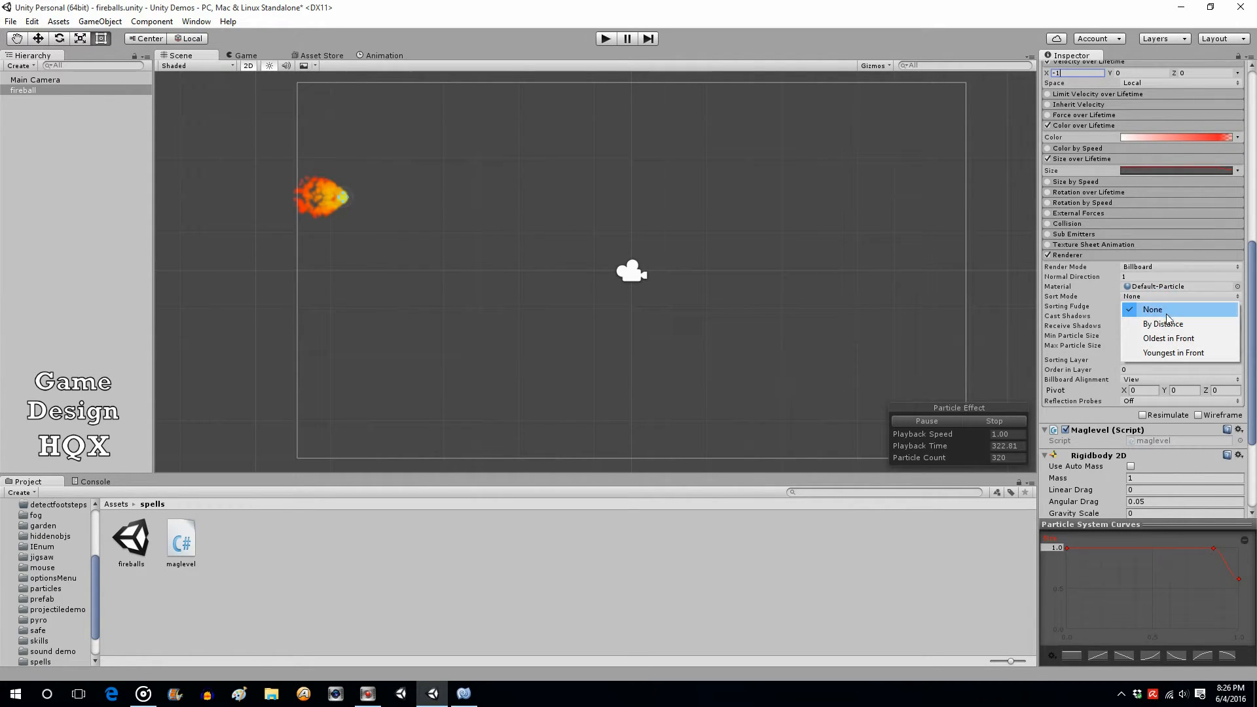
click(1169, 355)
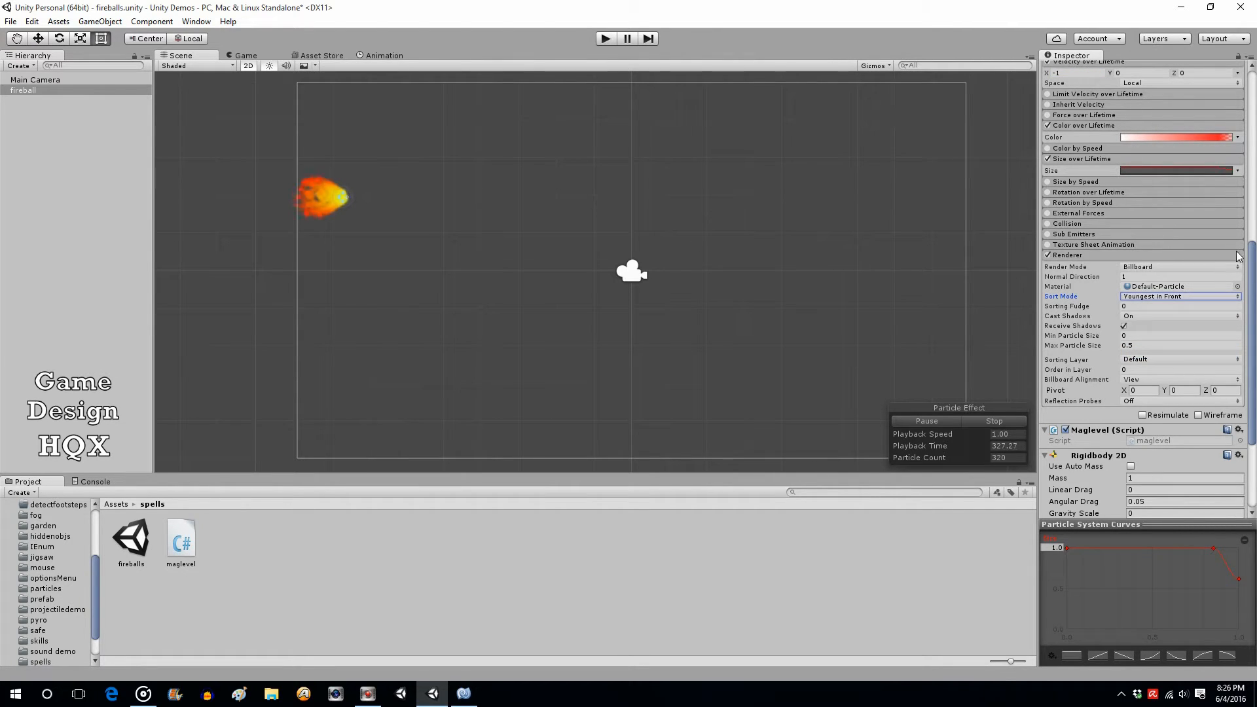
Play-test the fireball's flight with the trailing particles and stop the test.
drag(1255, 276, 1254, 86)
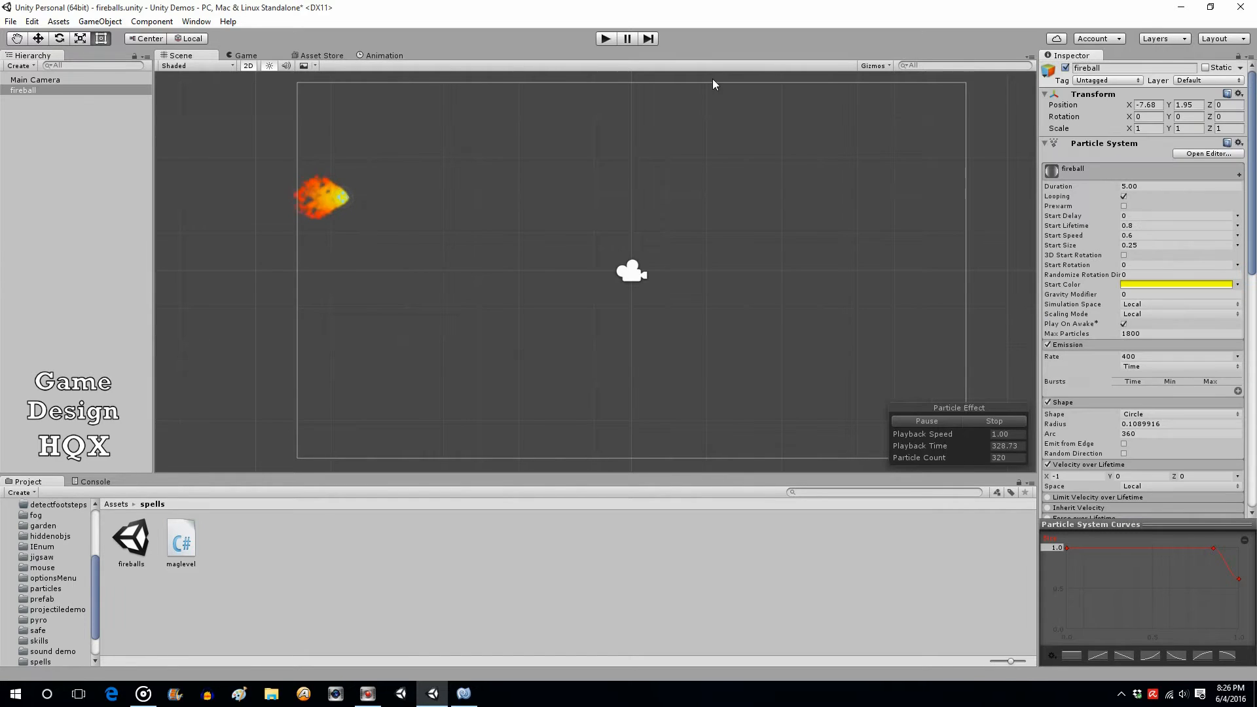
click(605, 40)
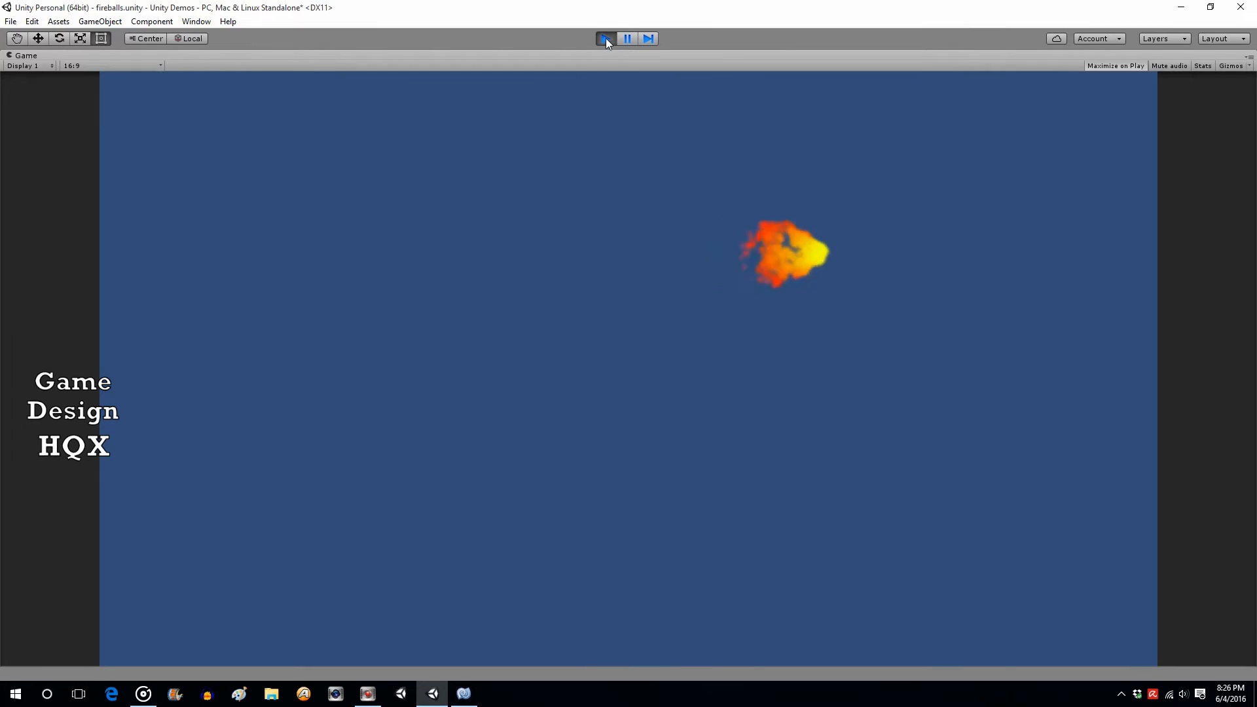
click(606, 39)
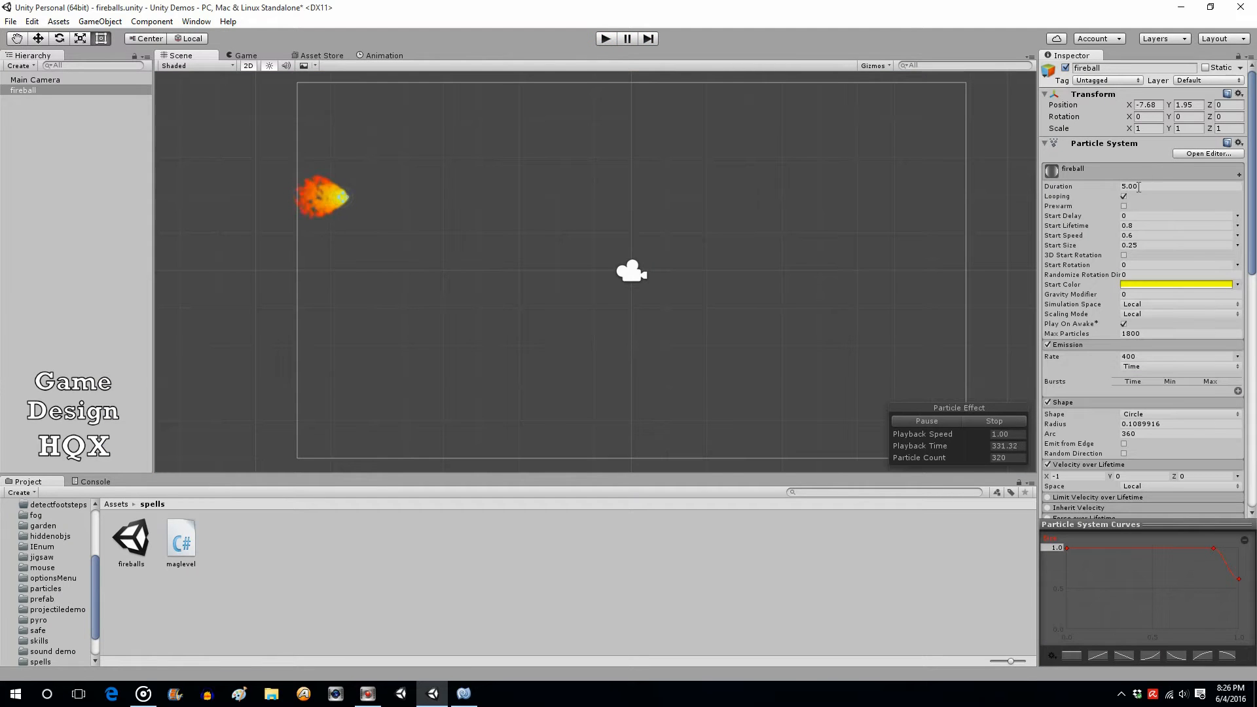
Enable Prewarm on the fireball's particle system and play-test the flight.
click(1123, 206)
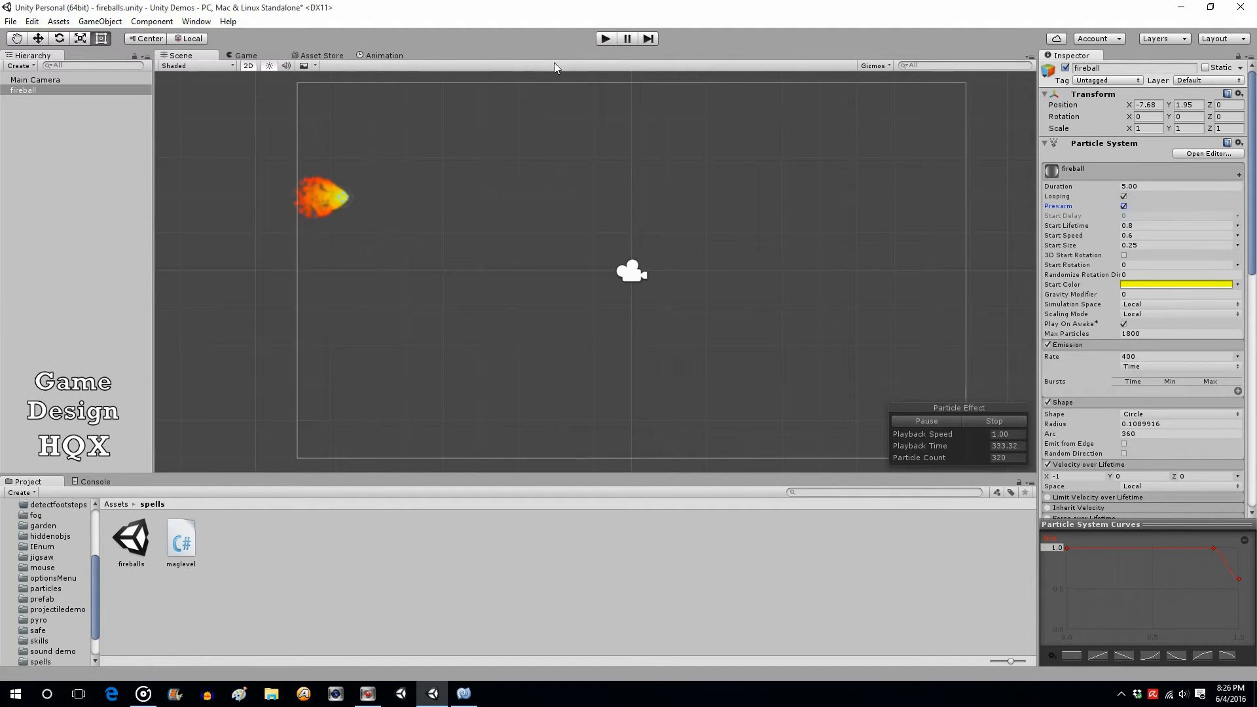
click(606, 41)
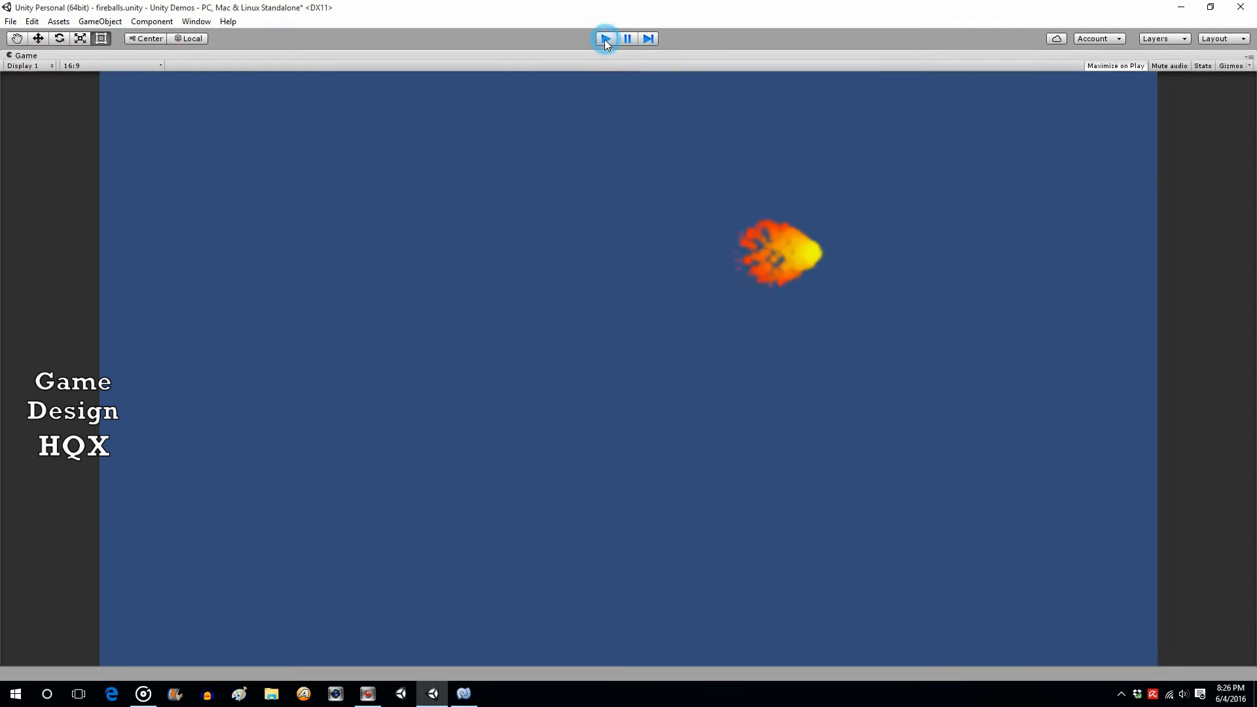
click(606, 39)
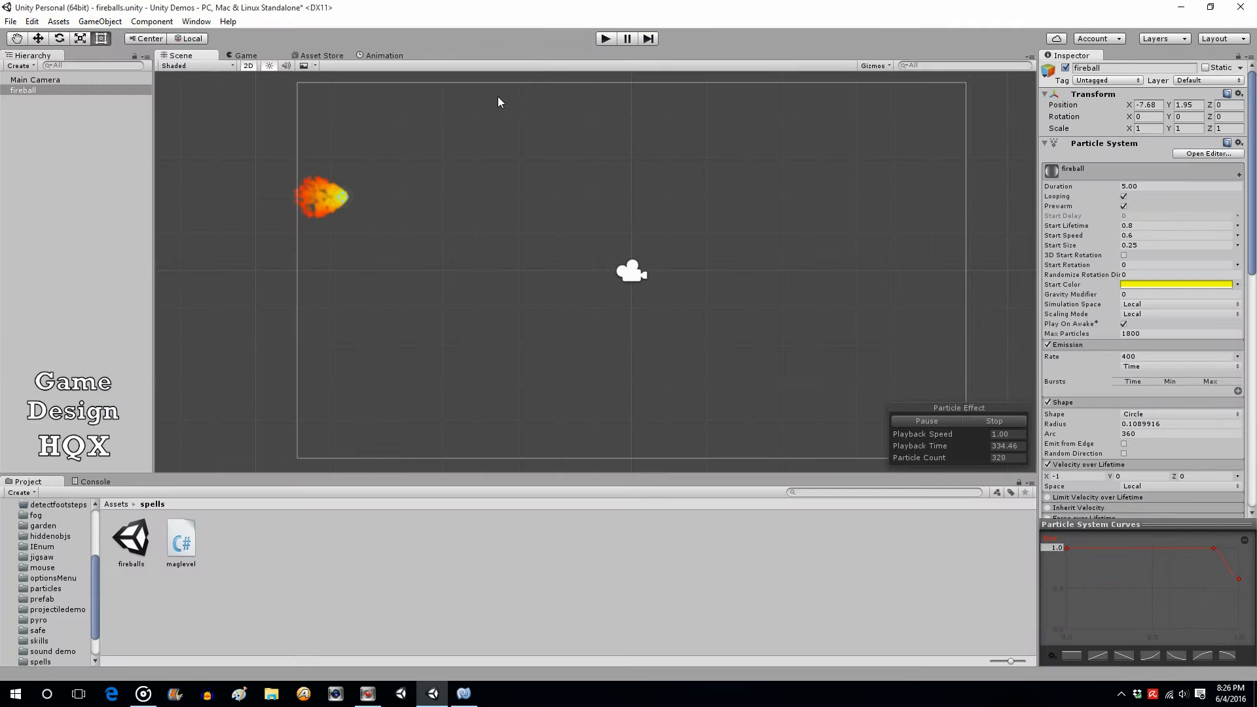
Enlarge the fireball's circular emission shape in the scene to a radius of about 0.44.
click(343, 200)
drag(343, 201, 372, 177)
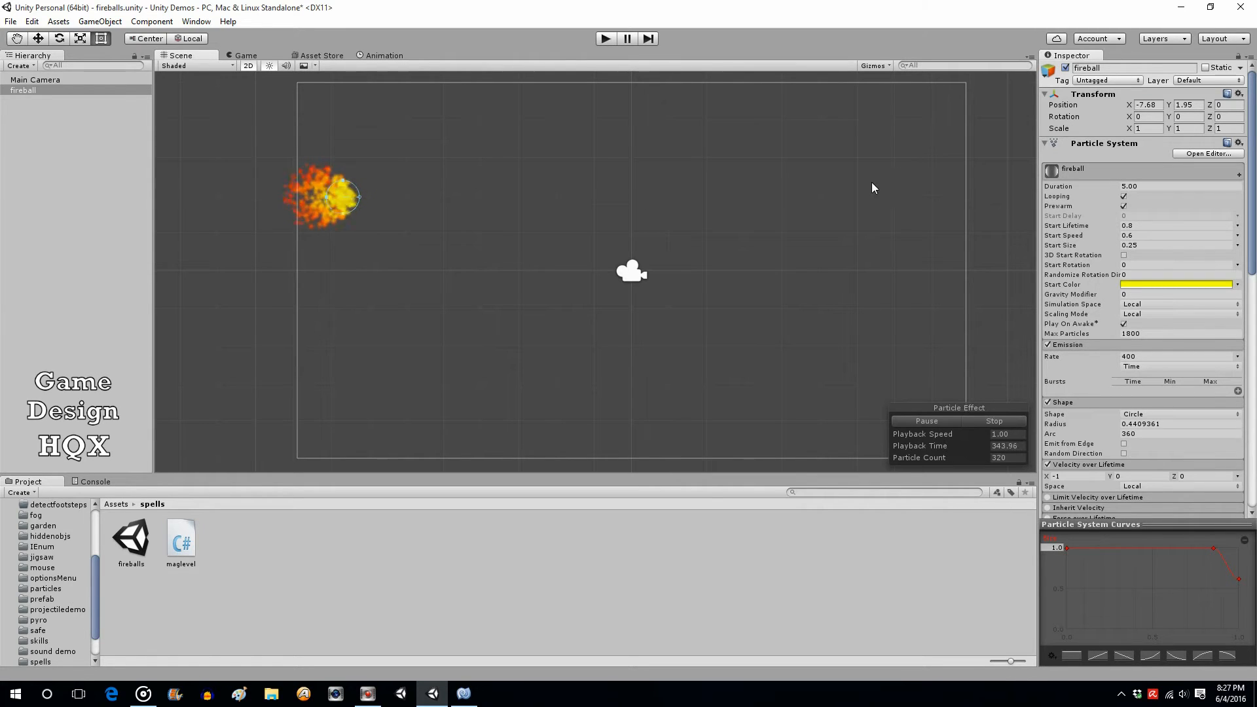
Set the fireball particles' Start Size to 0.5 and play-test the larger fireball.
click(1150, 244)
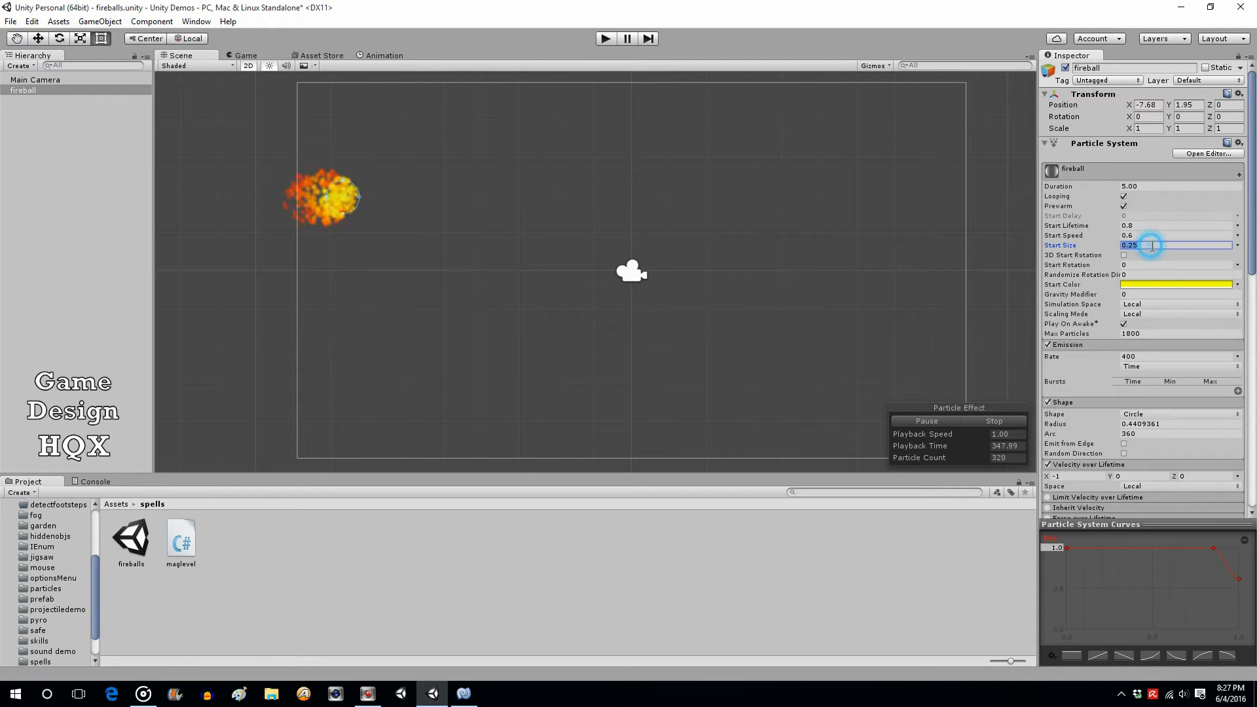
text(0.)
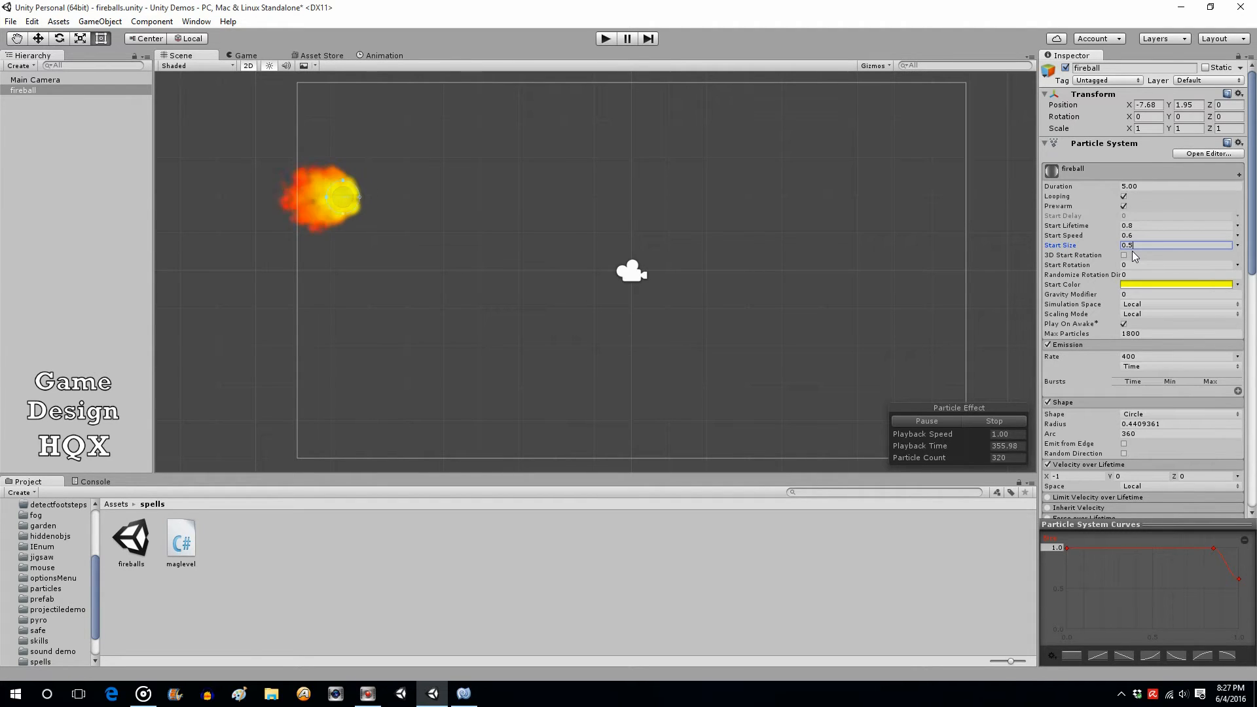
click(606, 39)
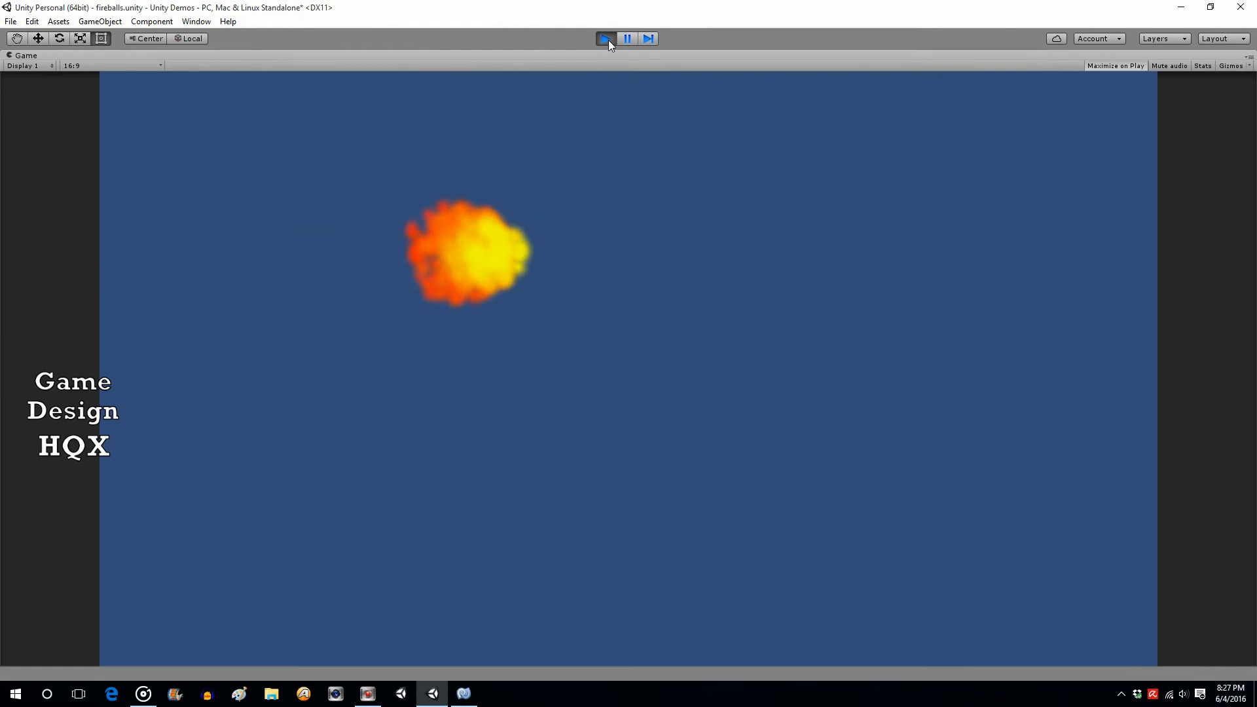
click(608, 40)
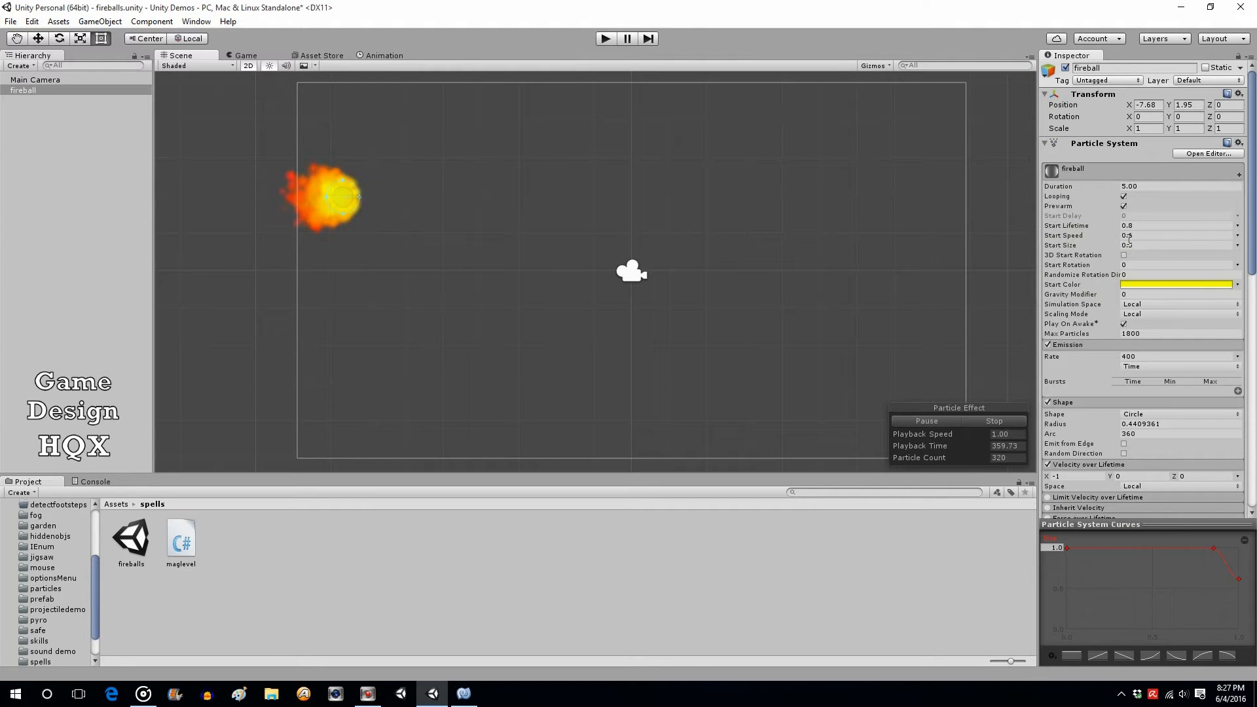
Set the fireball particles' Start Size to 0.45 and play-test the flight.
click(1143, 245)
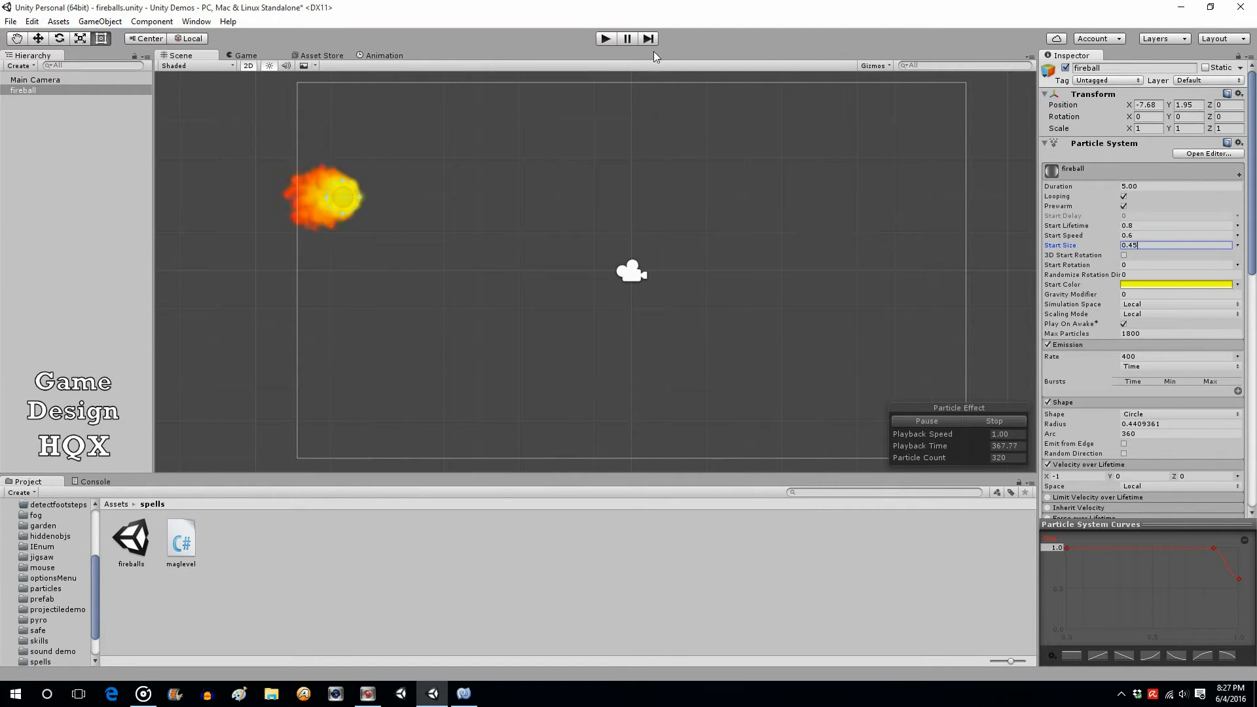
click(607, 39)
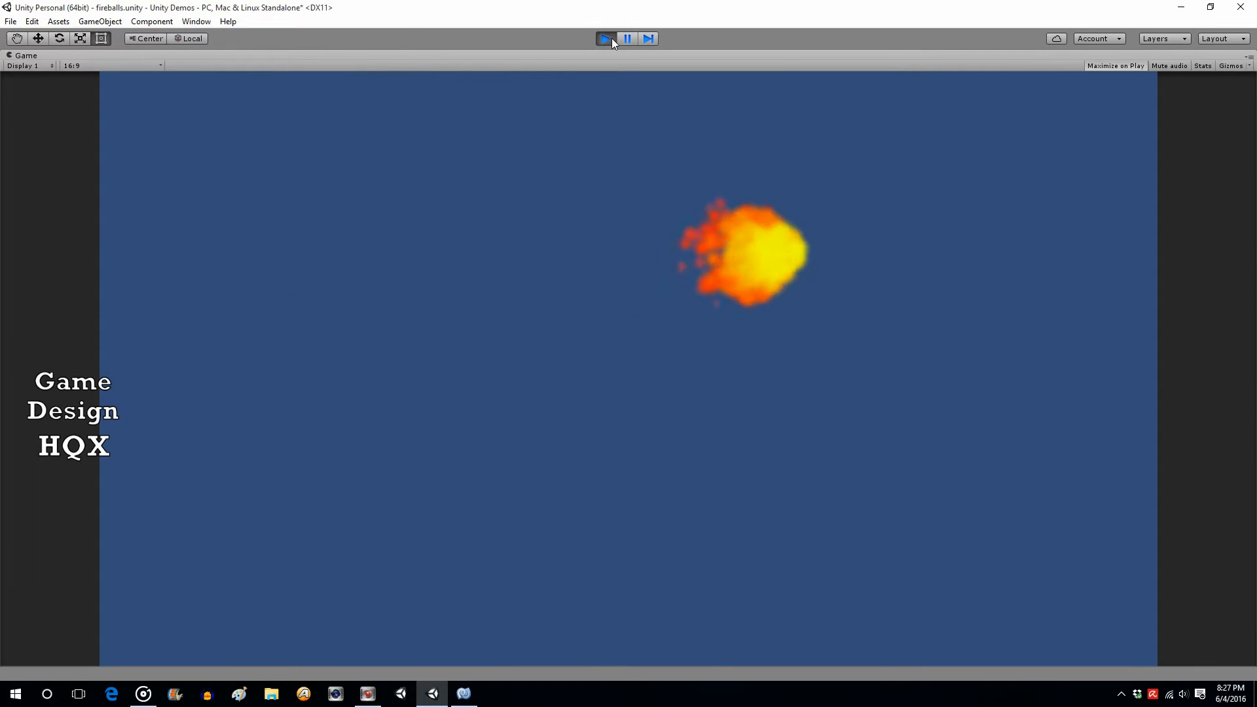
click(611, 38)
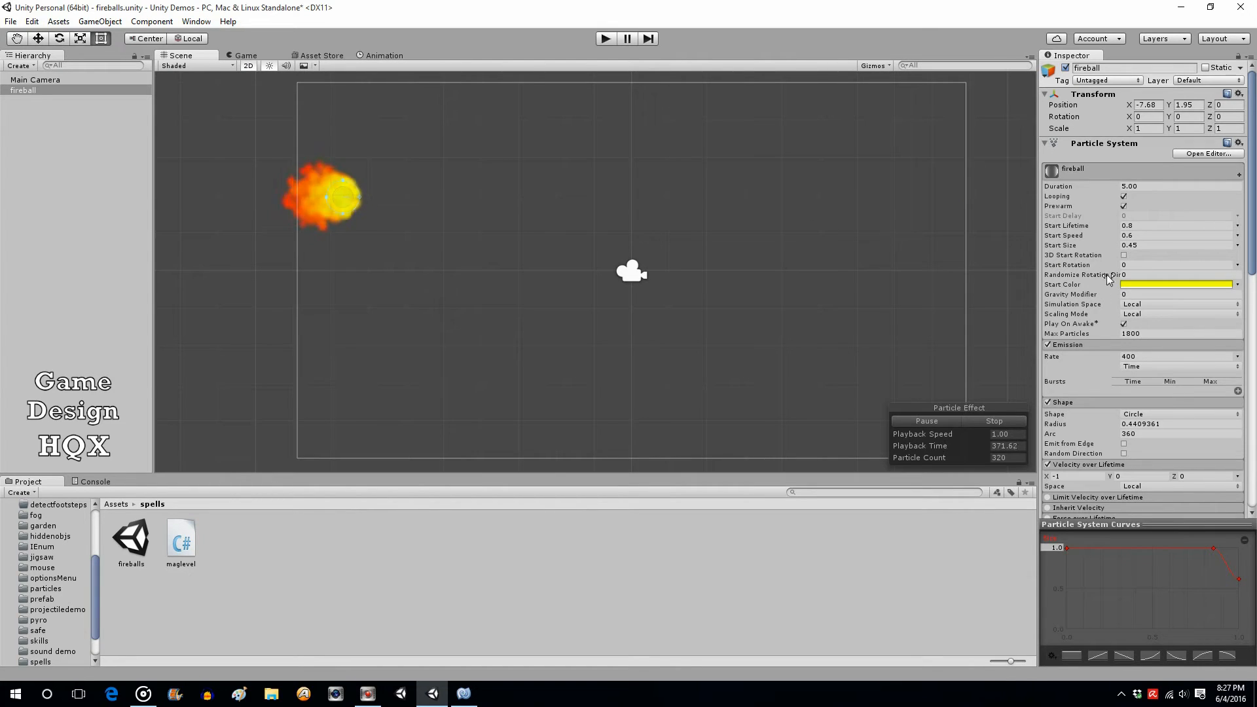
Set the fireball's Emission Rate to 450 and play-test the denser fireball.
click(1145, 357)
click(1151, 357)
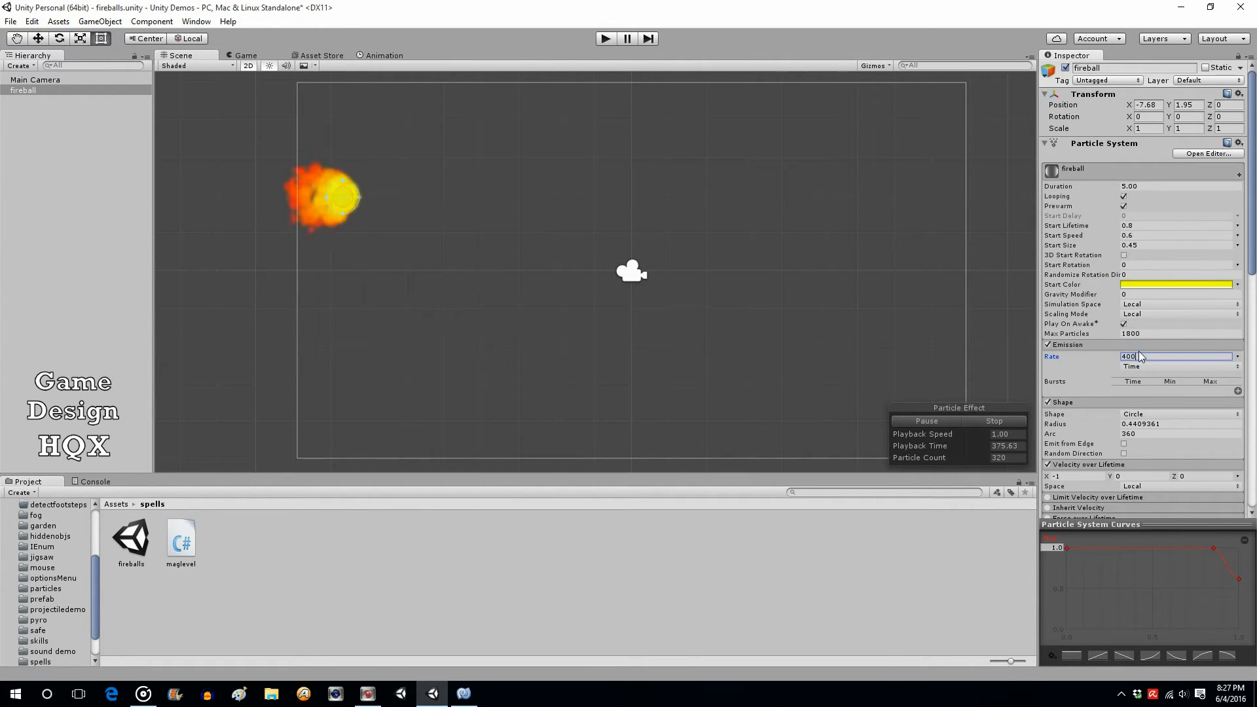
key(BackSpace)
key(BackSpace)
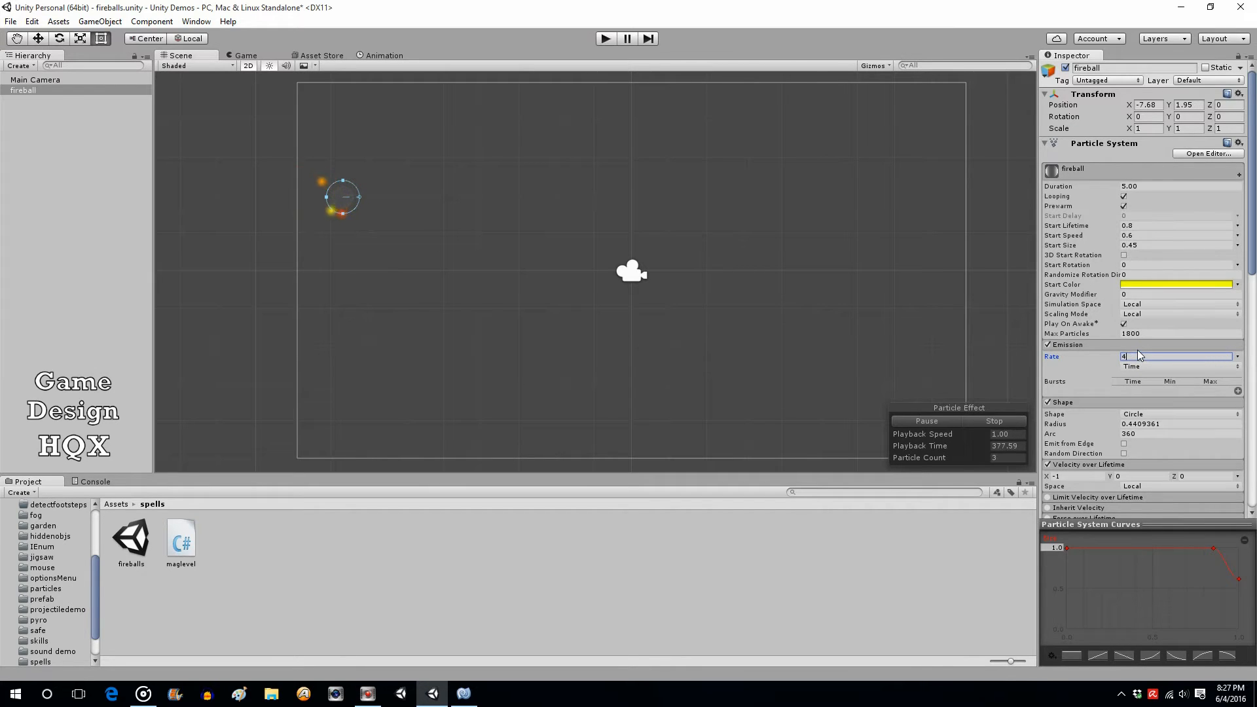
text(50)
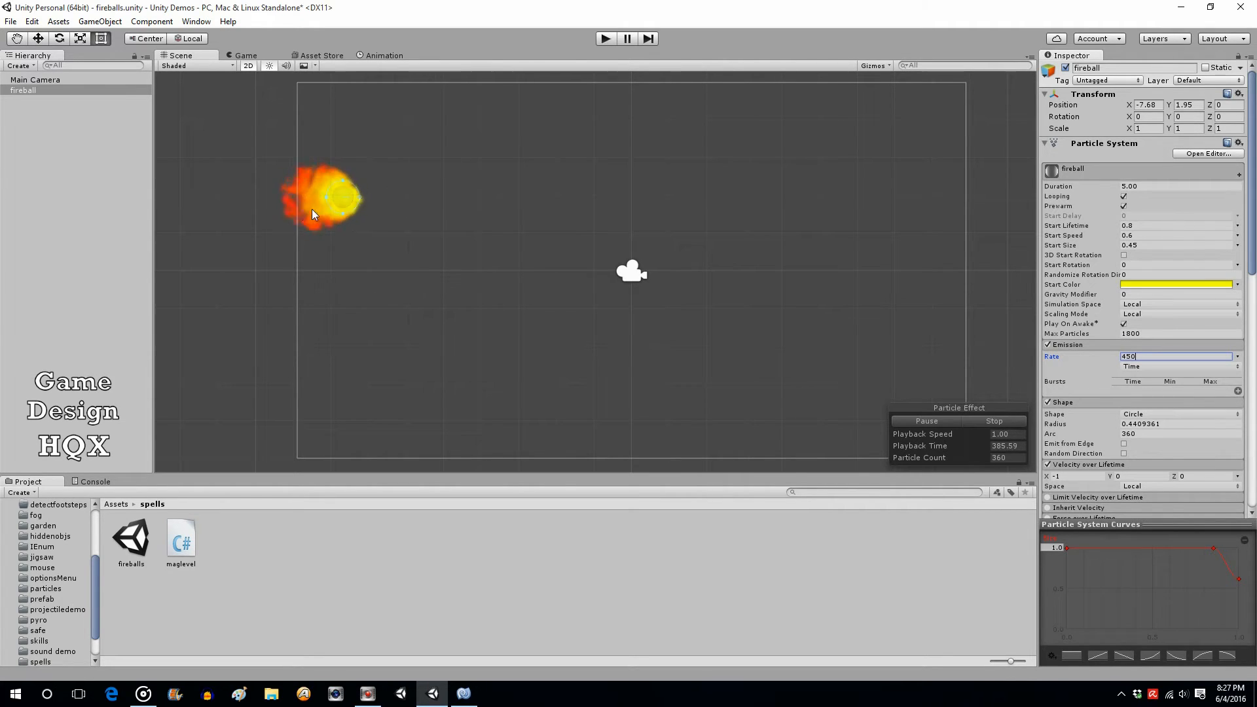
click(604, 40)
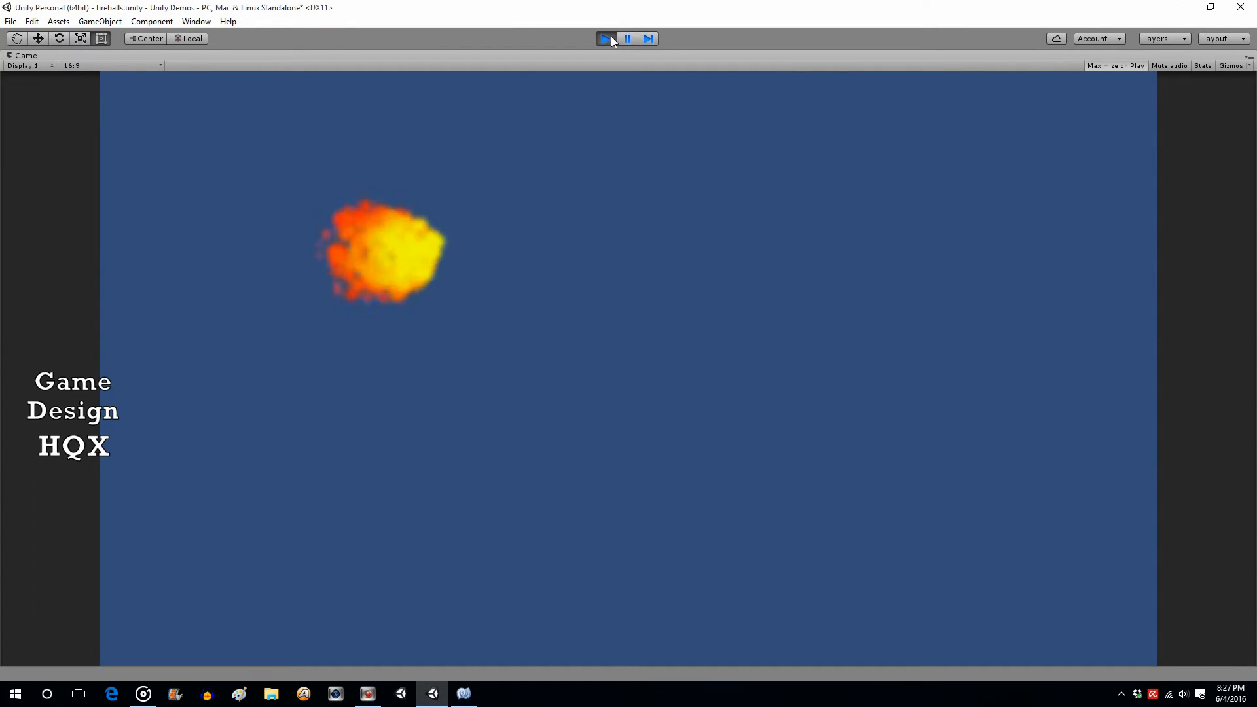
click(606, 39)
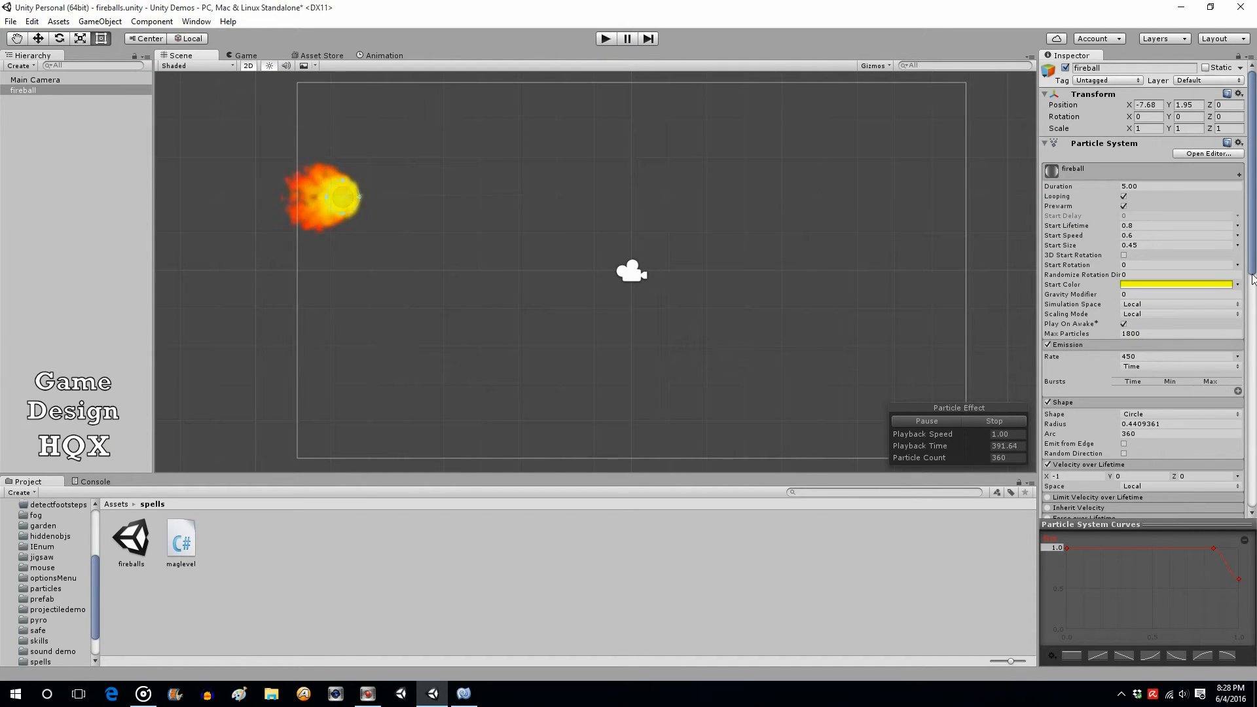
Shrink the fireball's circular emission shape in the scene to a radius of about 0.39.
drag(1251, 267, 1255, 301)
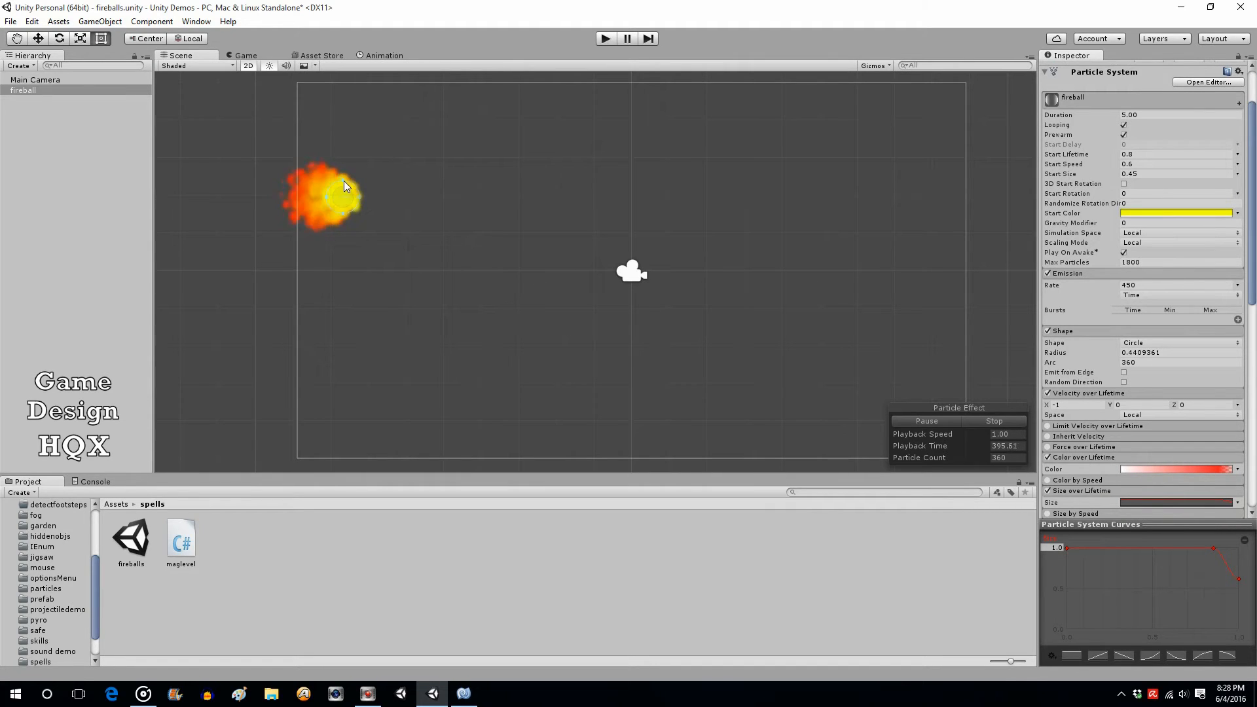
drag(341, 181, 341, 182)
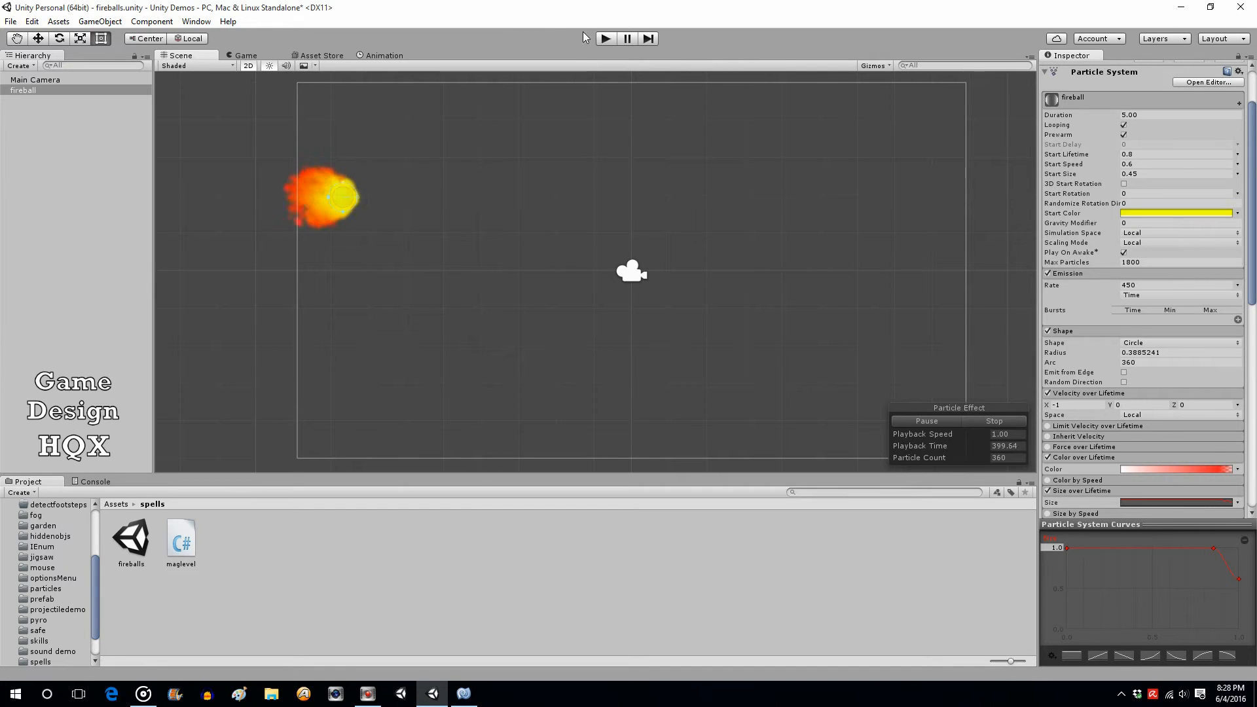
Play-test the fireball with its reduced emission radius.
click(603, 39)
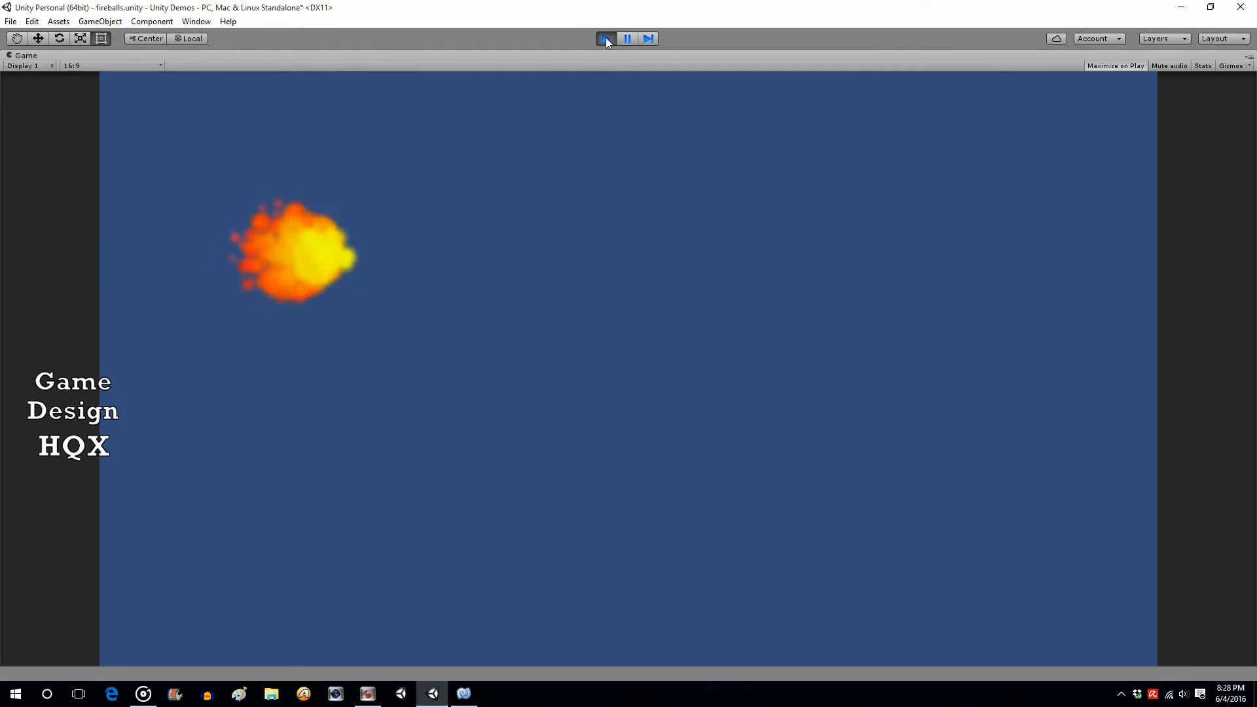
click(606, 38)
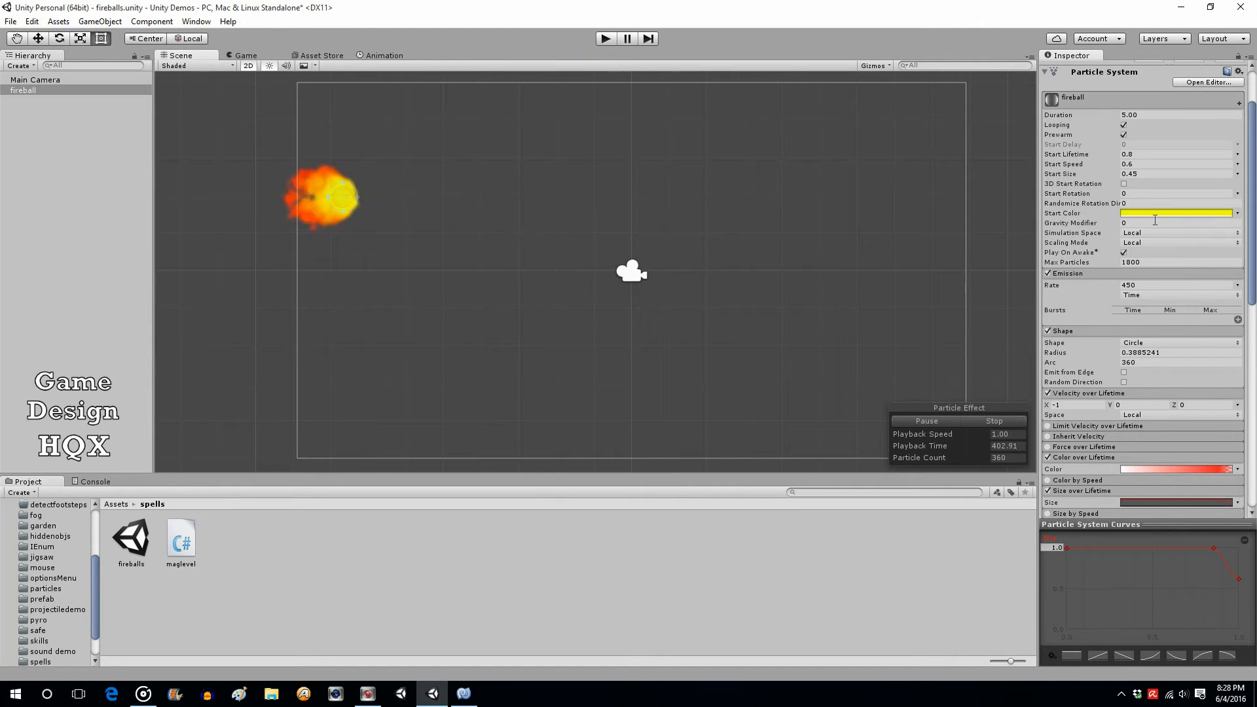
Add a yellow F0FF00 colour key about a third of the way along the fireball's Color over Lifetime gradient.
click(1165, 469)
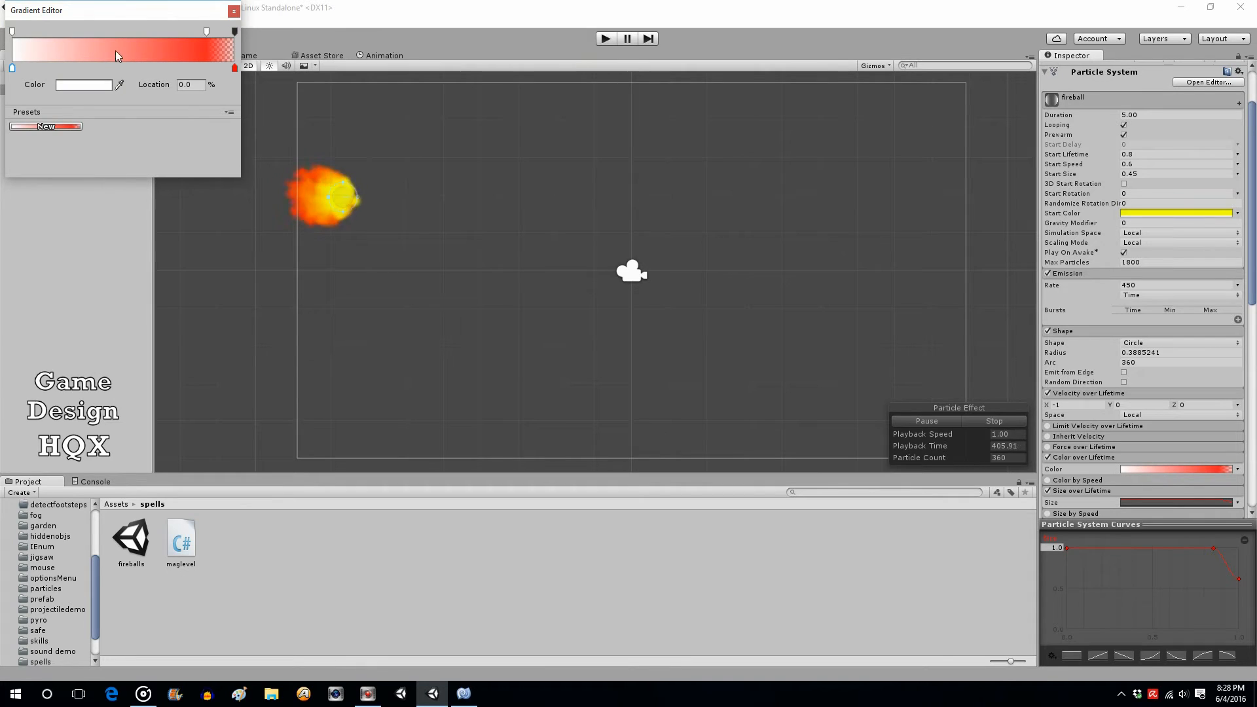
click(116, 30)
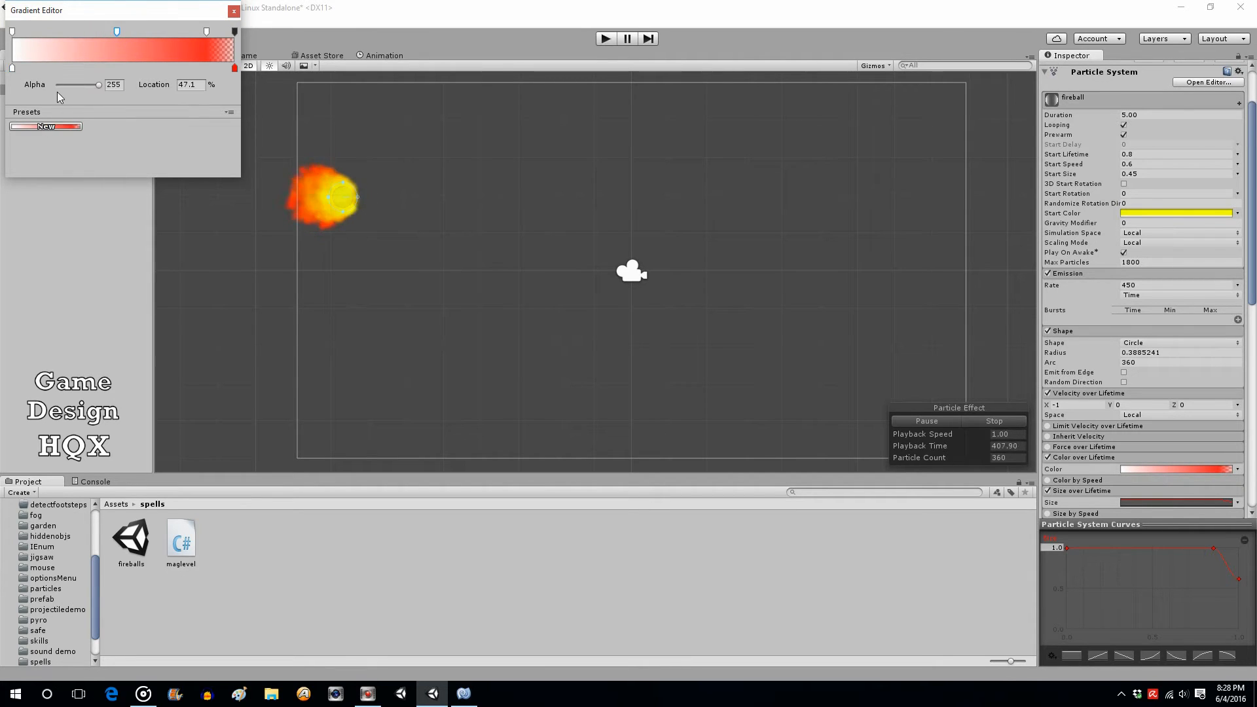
click(117, 31)
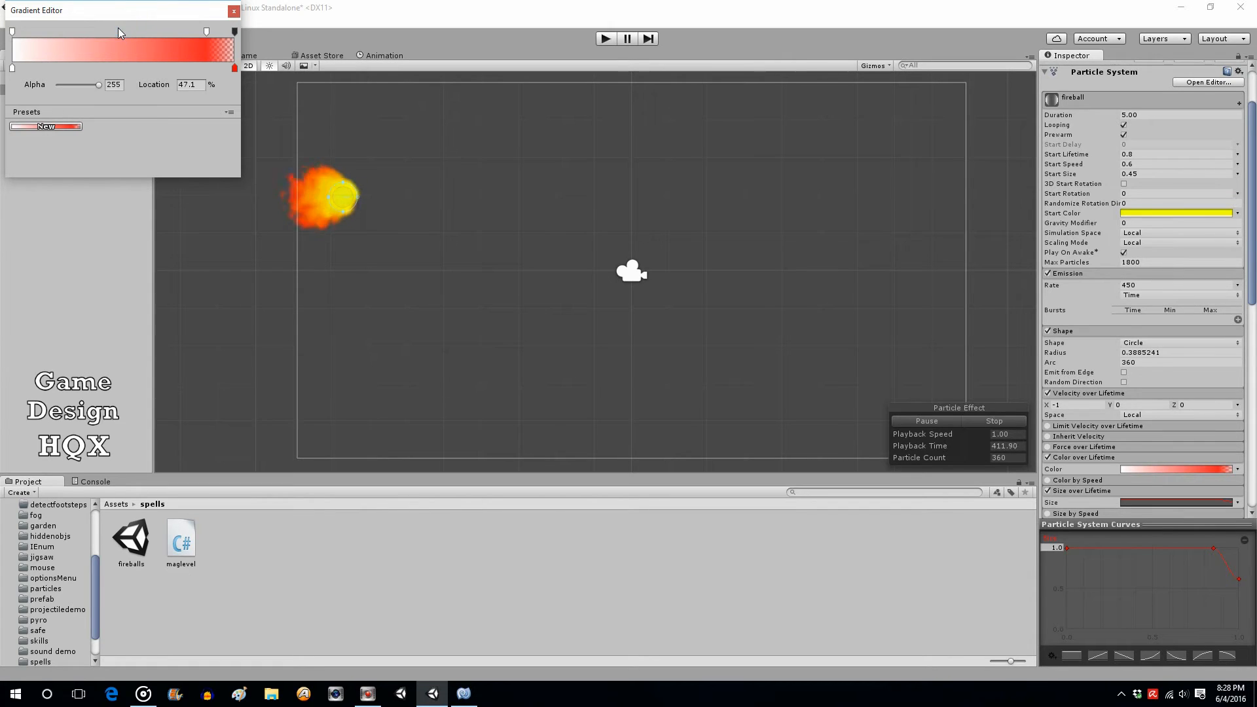
click(100, 65)
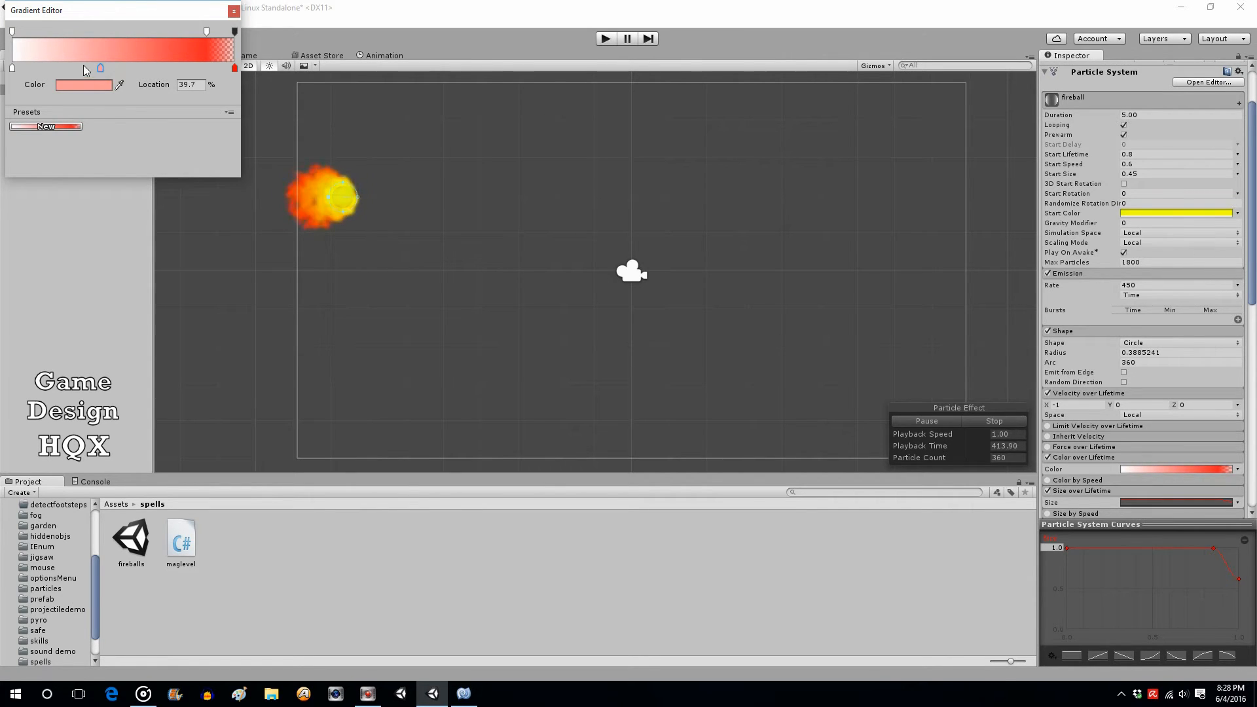
click(85, 81)
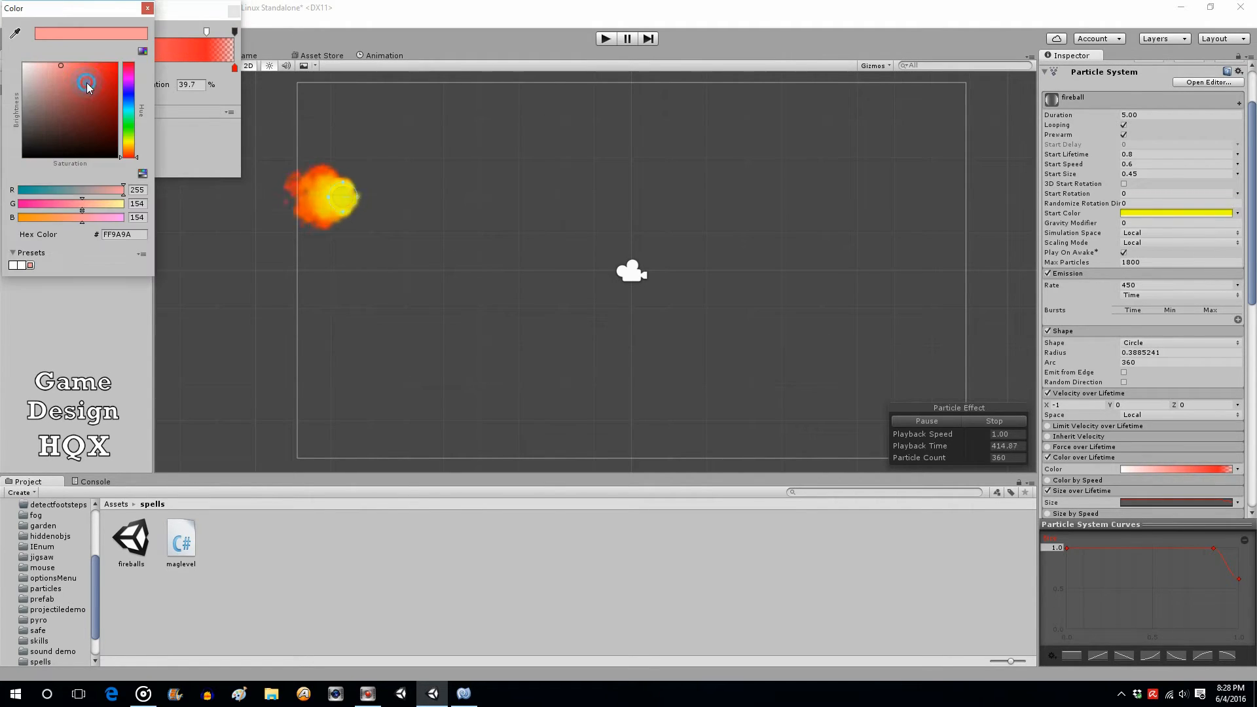
click(128, 142)
drag(64, 66, 112, 63)
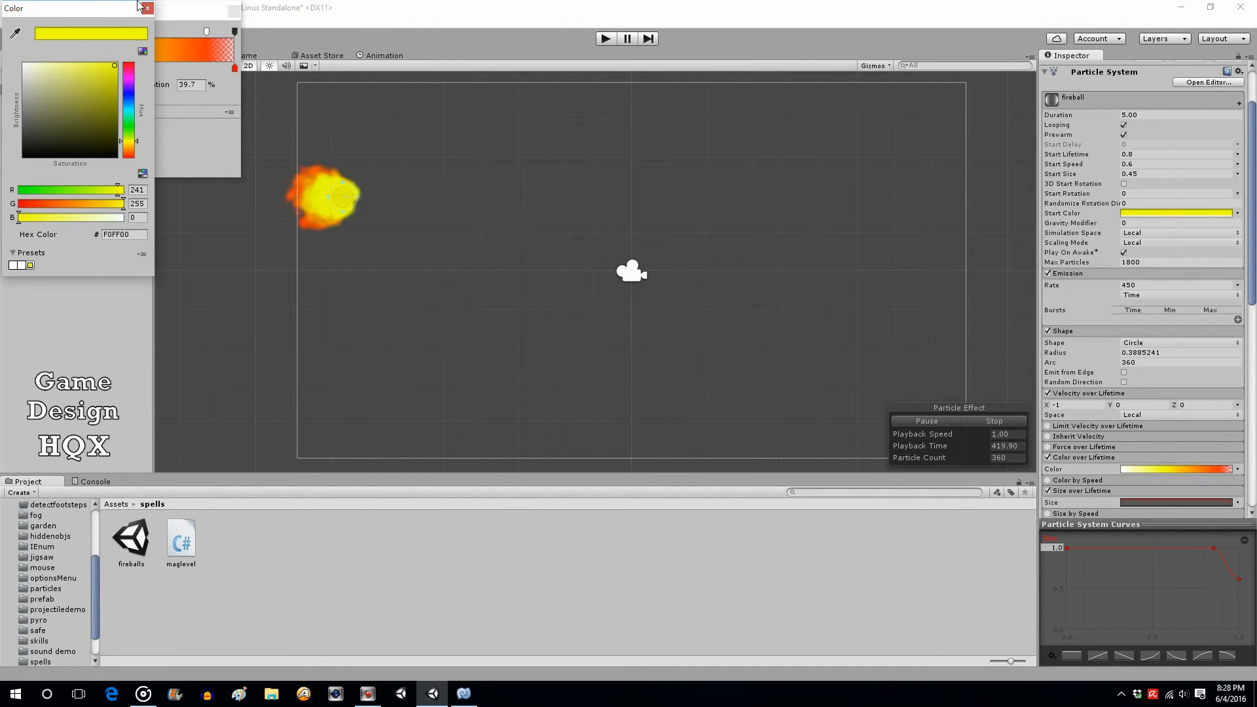
click(147, 7)
click(101, 69)
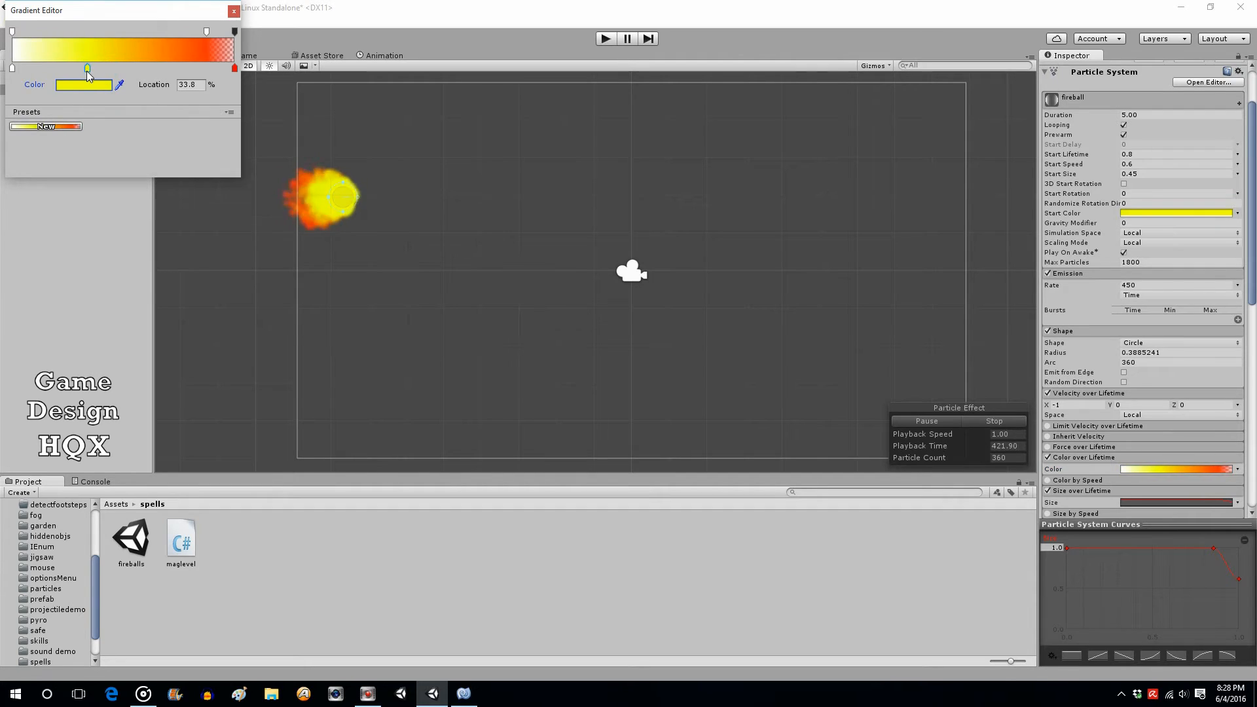
Set the Color over Lifetime gradient's starting key to pale yellow F1FFB2 and play-test the recoloured fireball.
click(12, 68)
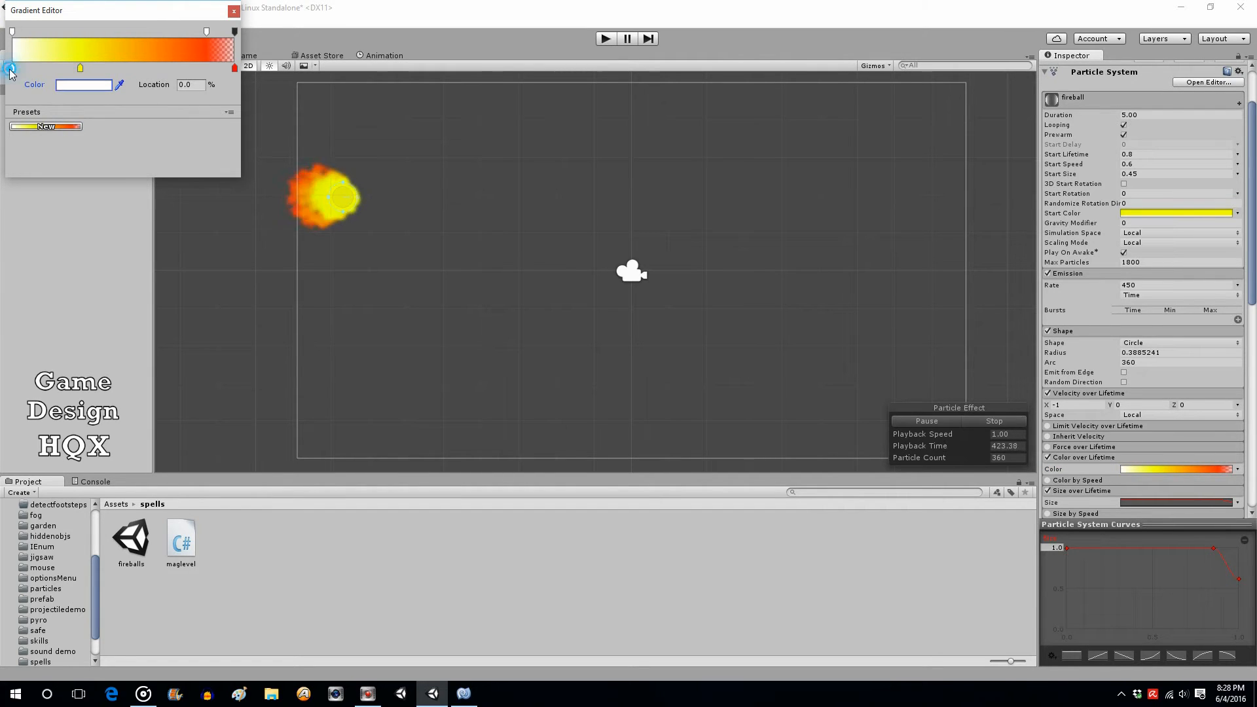
click(60, 88)
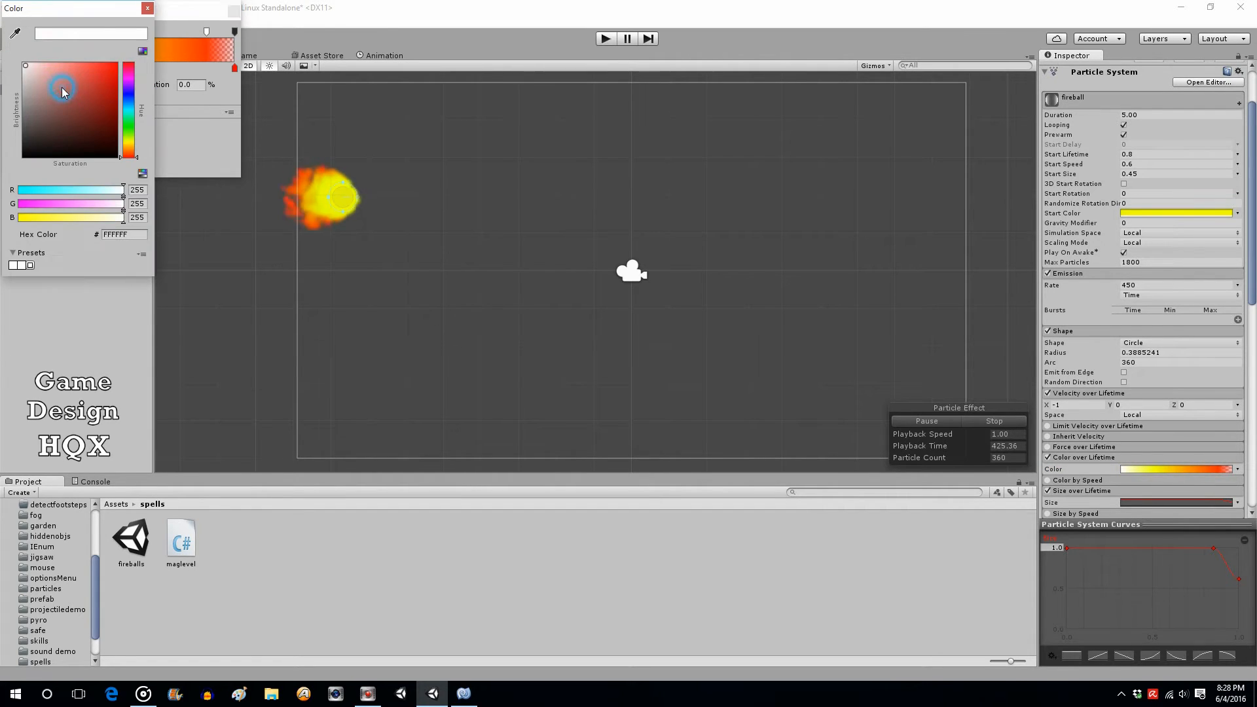
click(129, 138)
drag(23, 63, 126, 47)
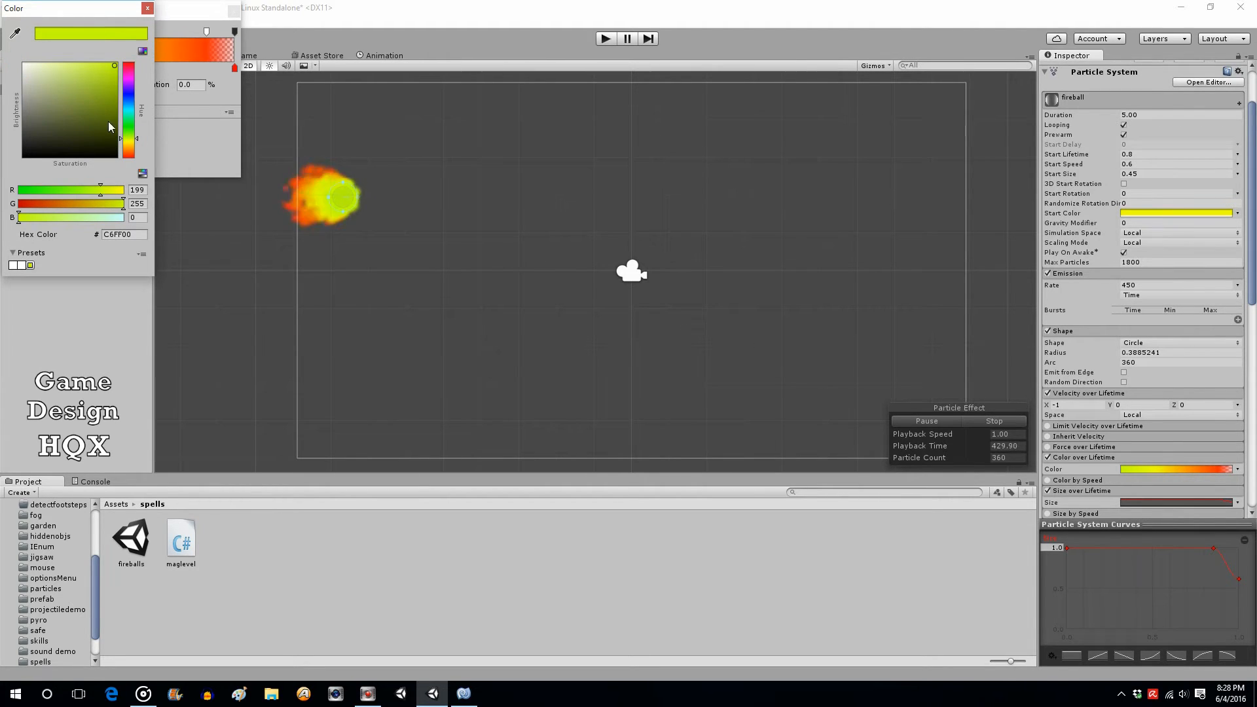
drag(74, 218, 84, 220)
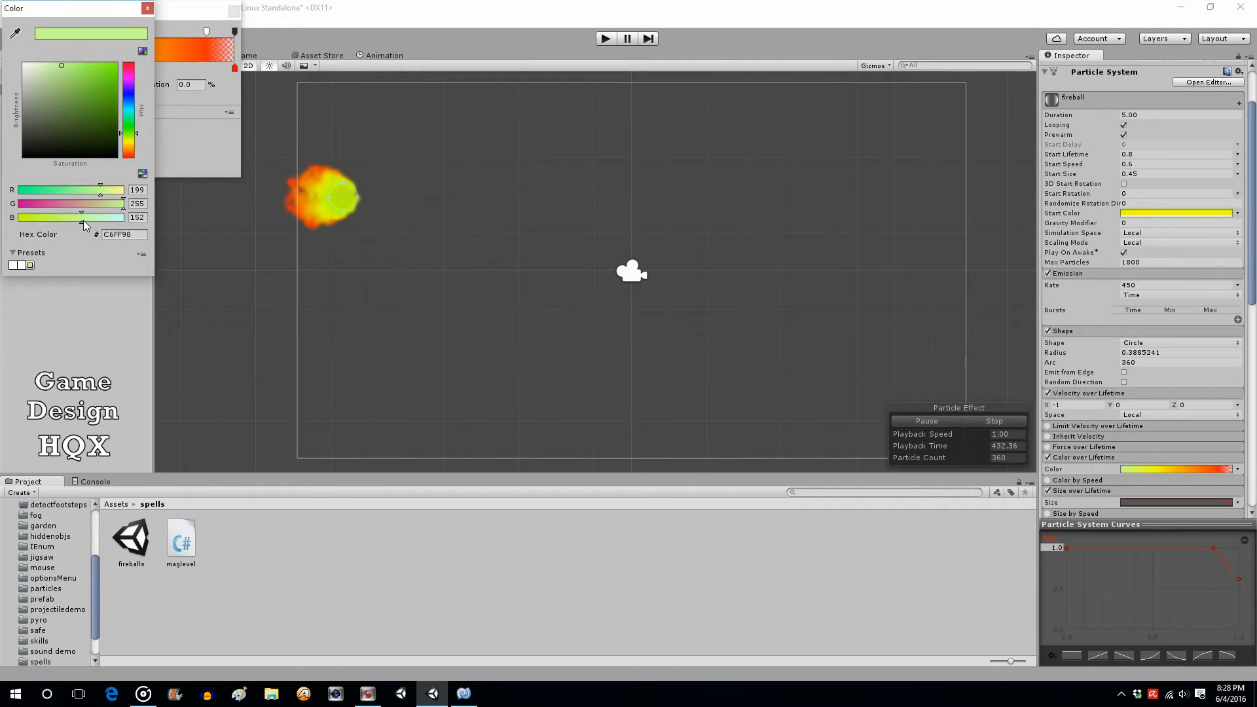
click(131, 139)
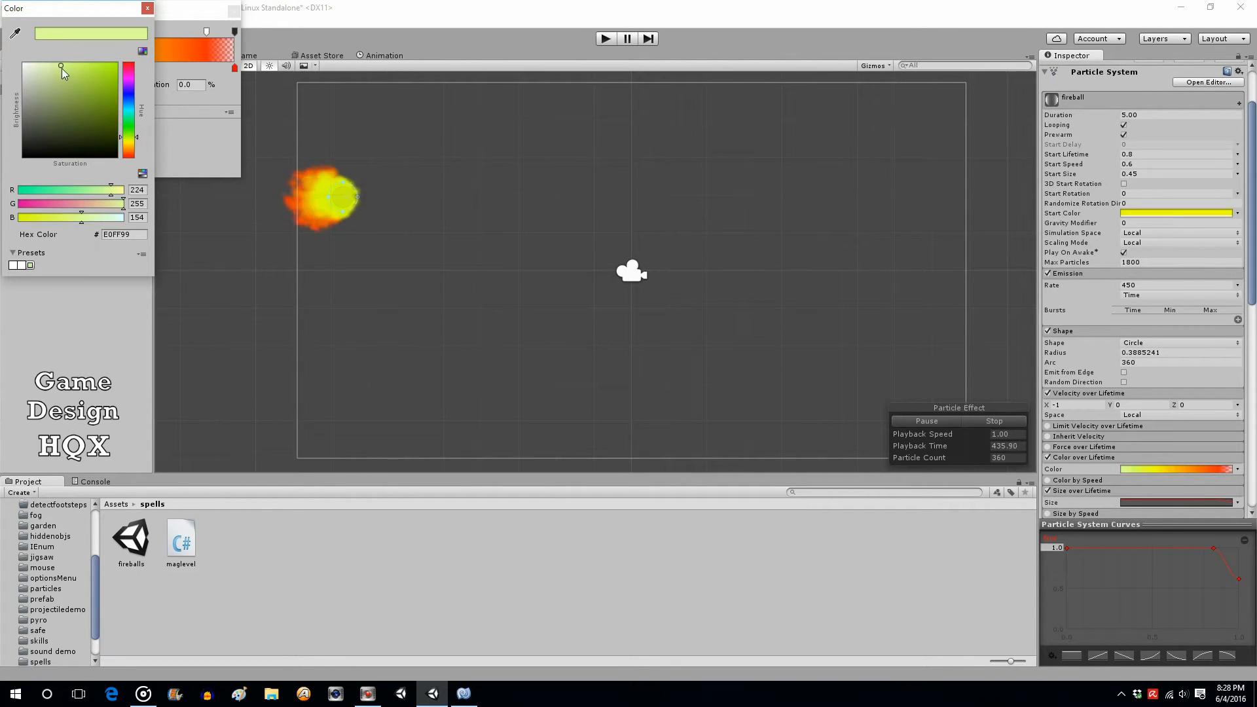
click(126, 139)
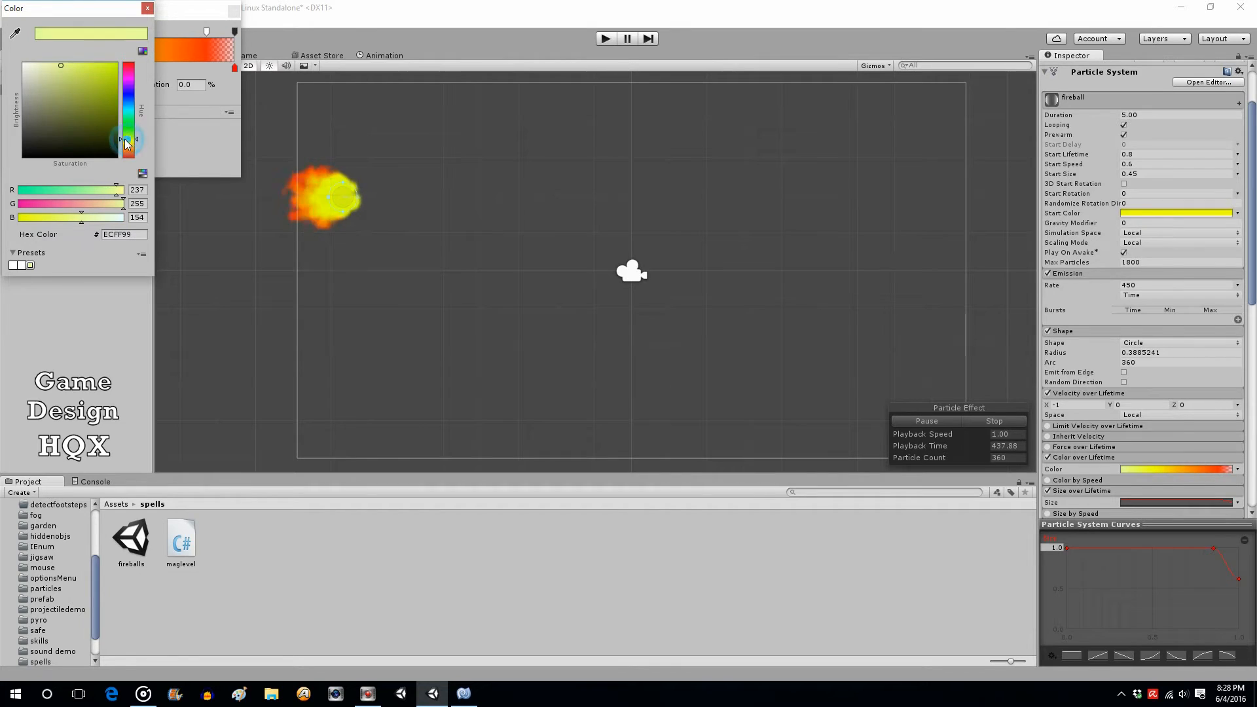
drag(65, 65, 54, 64)
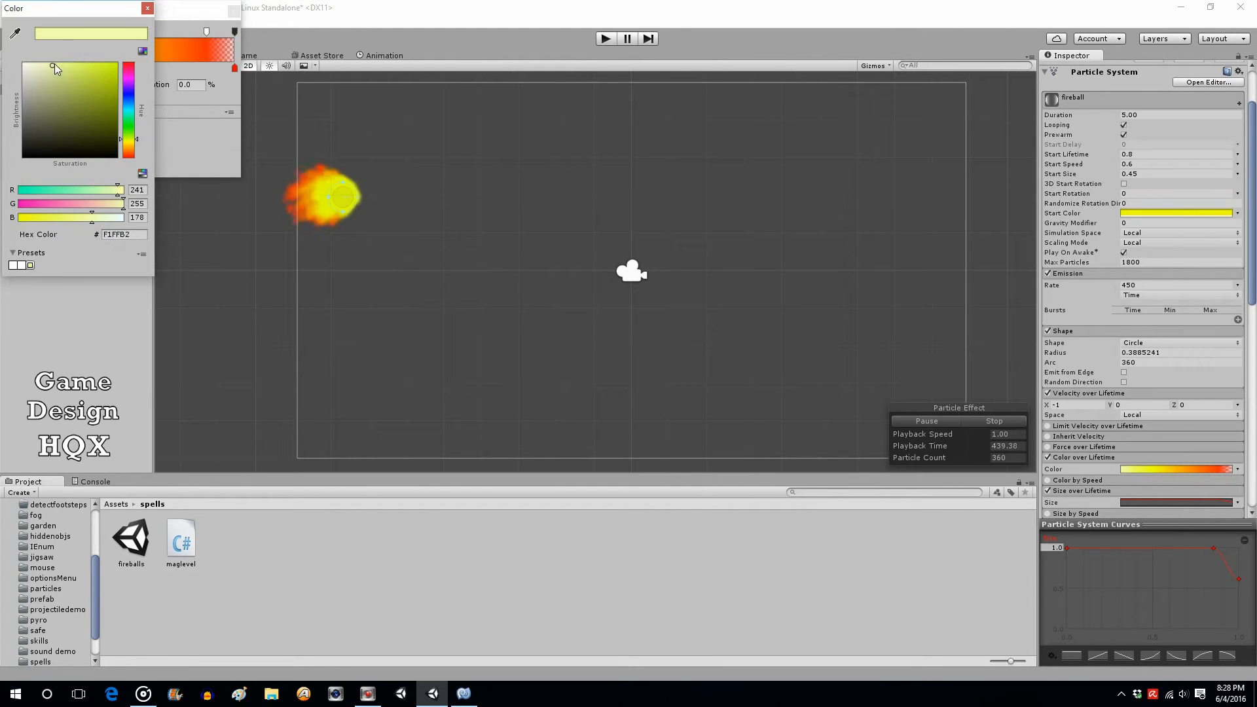
click(144, 10)
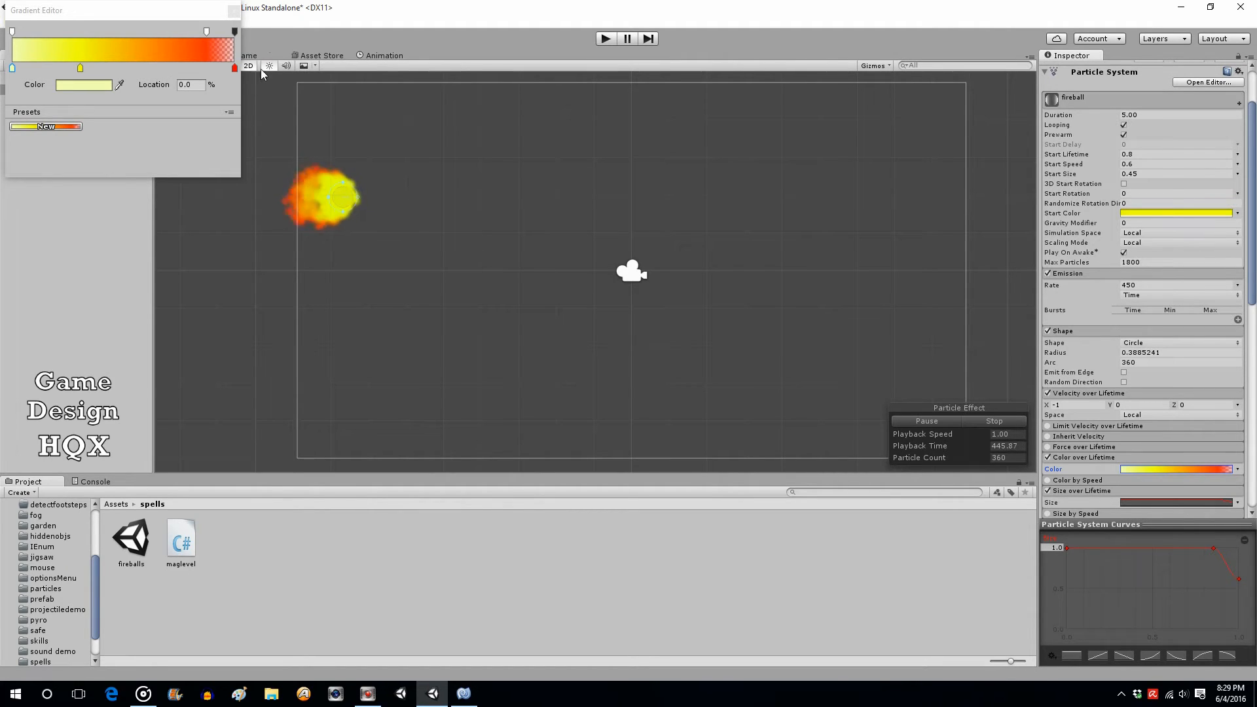
click(233, 12)
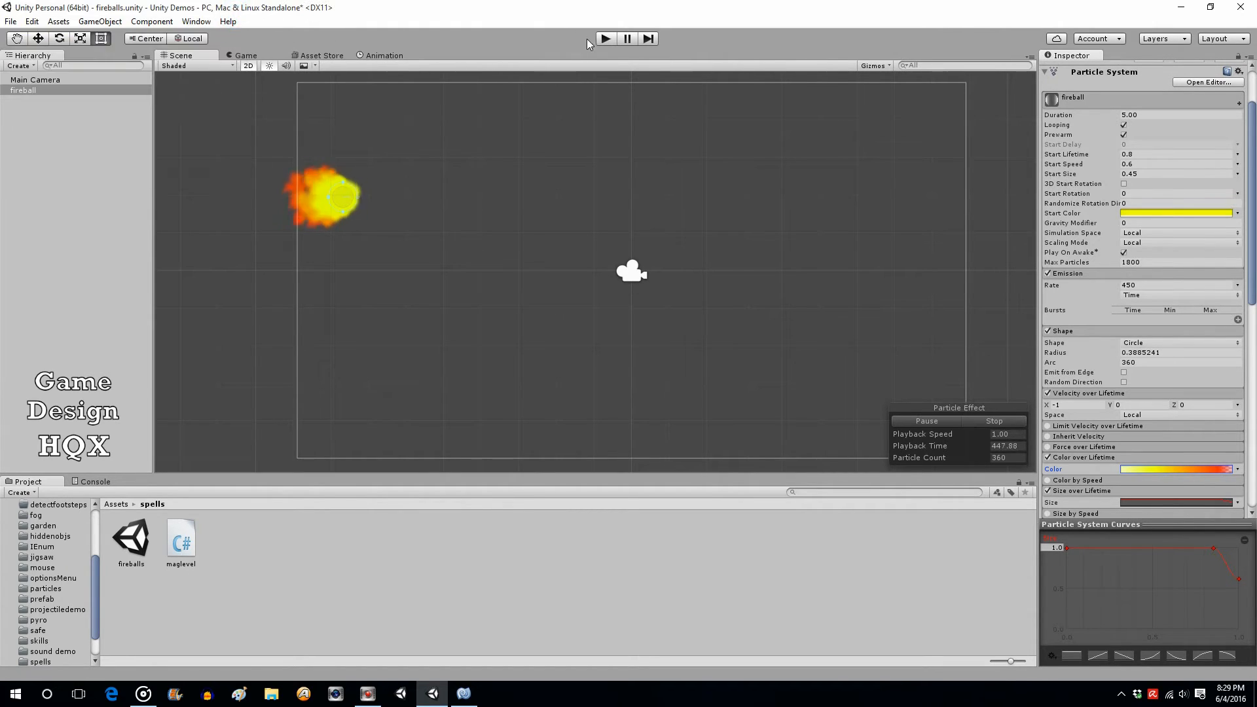
click(607, 38)
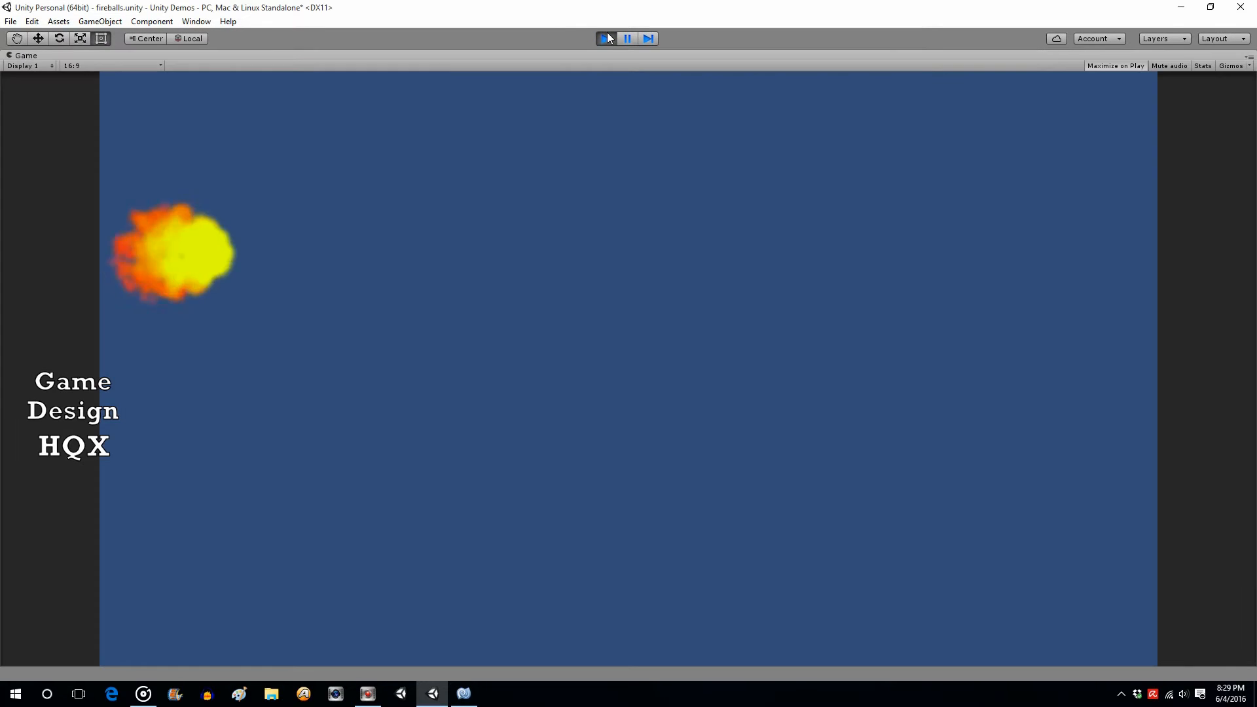
click(607, 39)
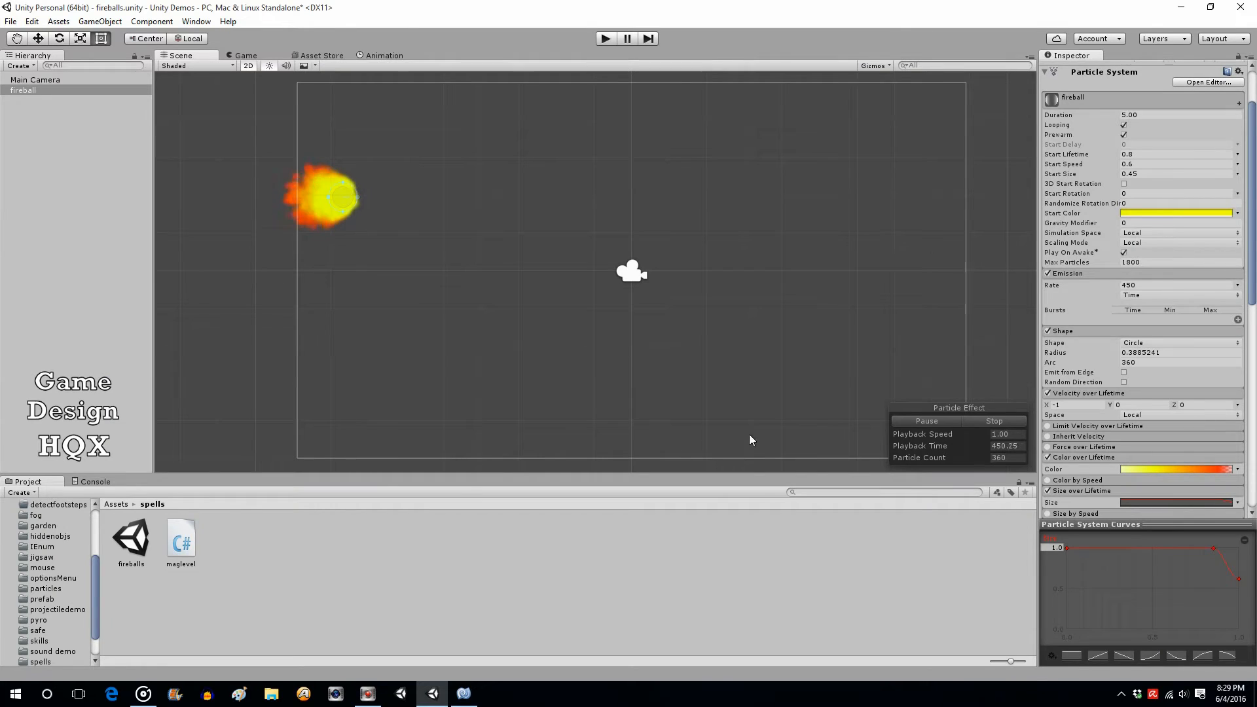
Set the fireball's Velocity over Lifetime X to -1.5 and play-test the longer trail.
click(1073, 404)
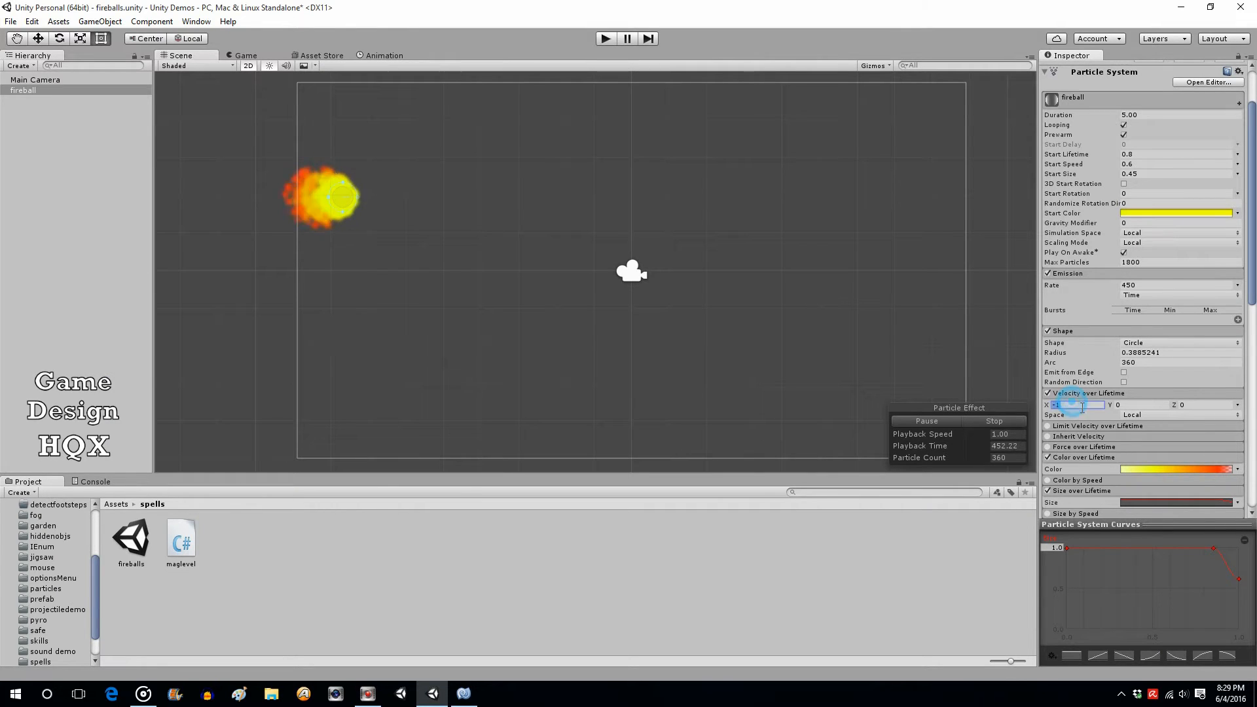
text(.)
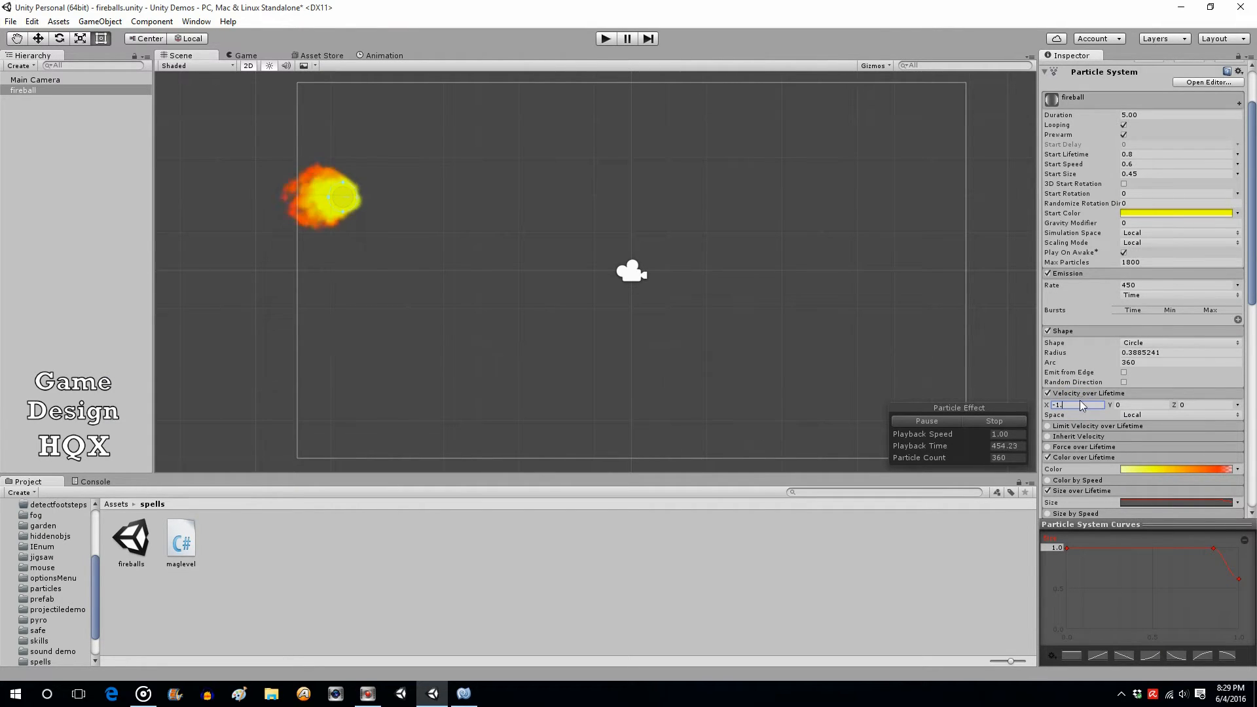
text(5)
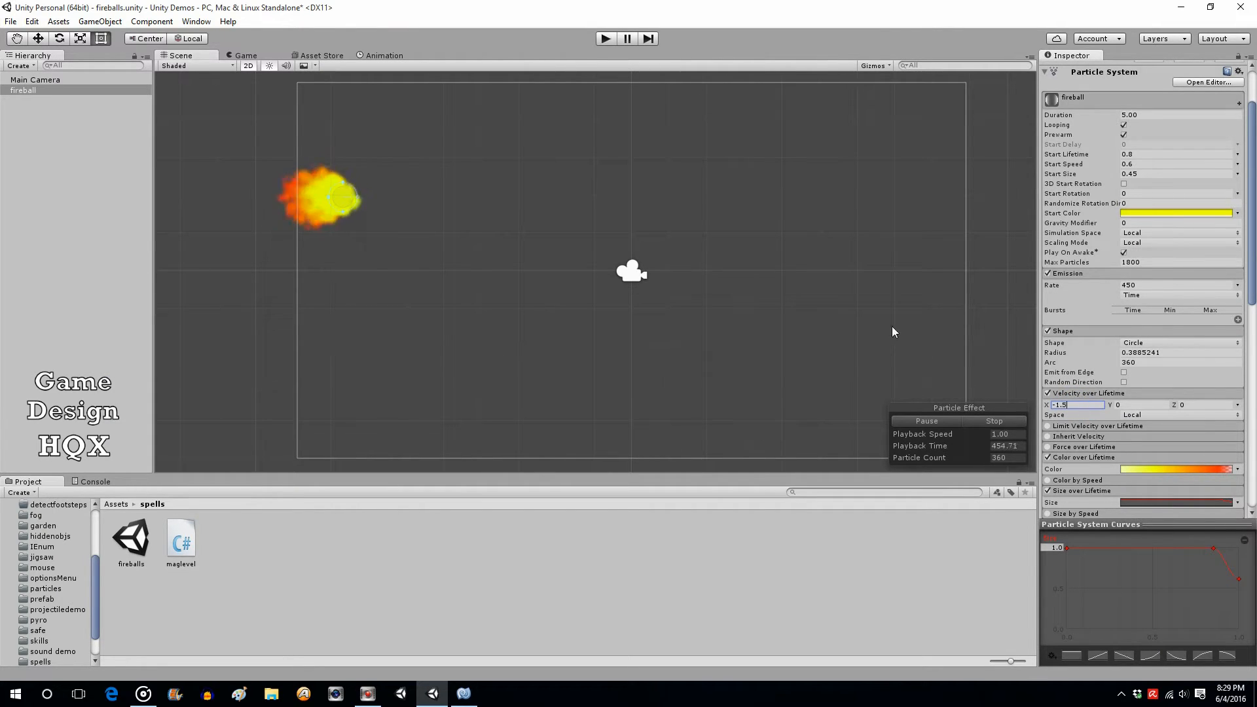
click(603, 40)
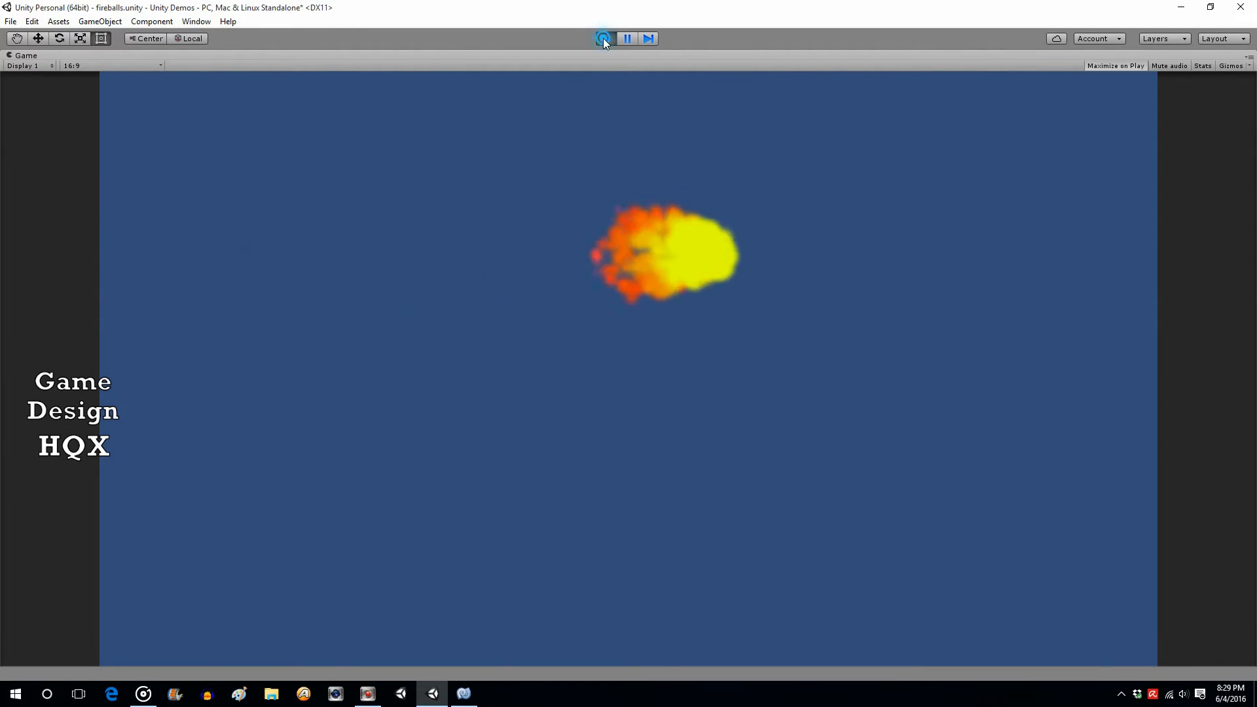
click(603, 38)
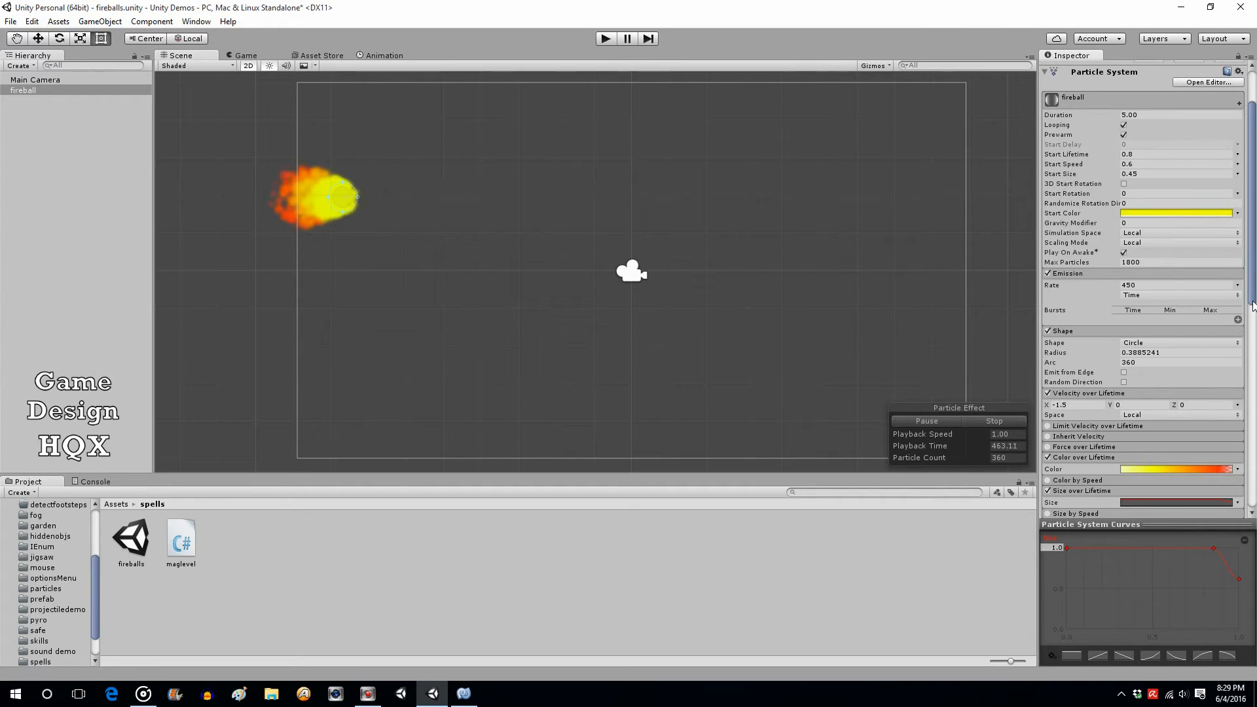
Add a key near the start of the Size over Lifetime curve, lower the first key to about 0.7, and play-test the fireball.
drag(1252, 305, 1246, 401)
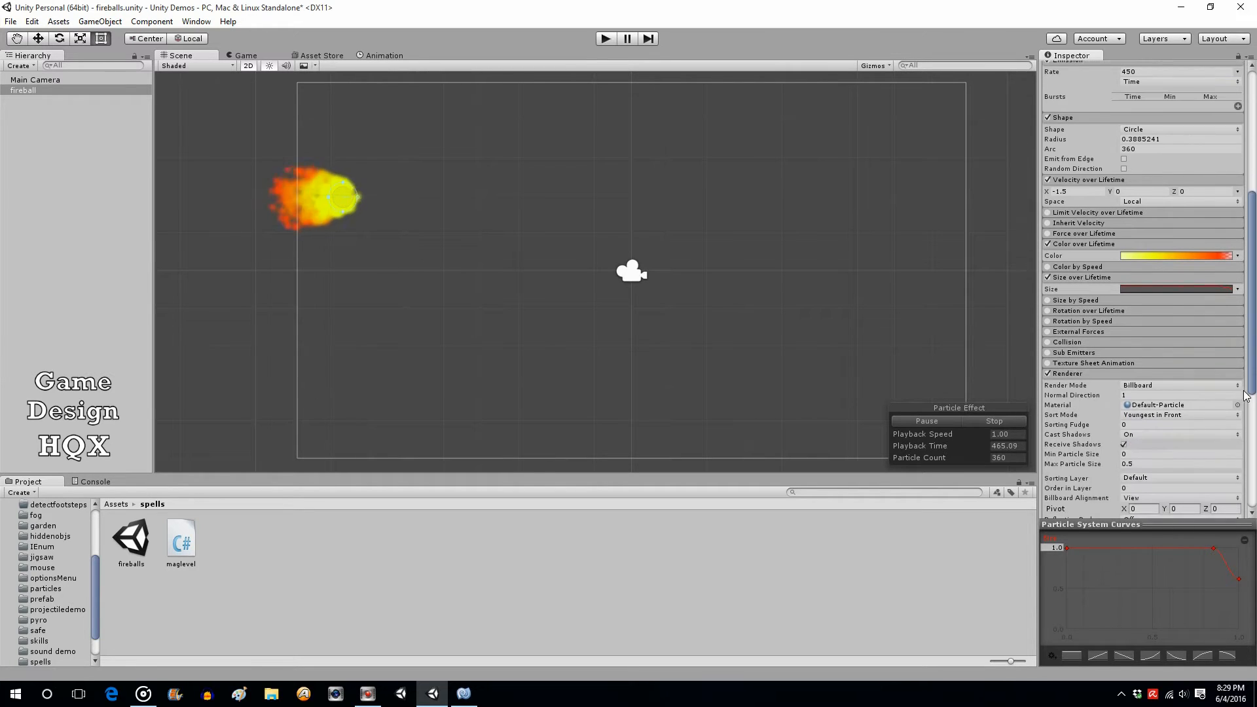
click(1136, 288)
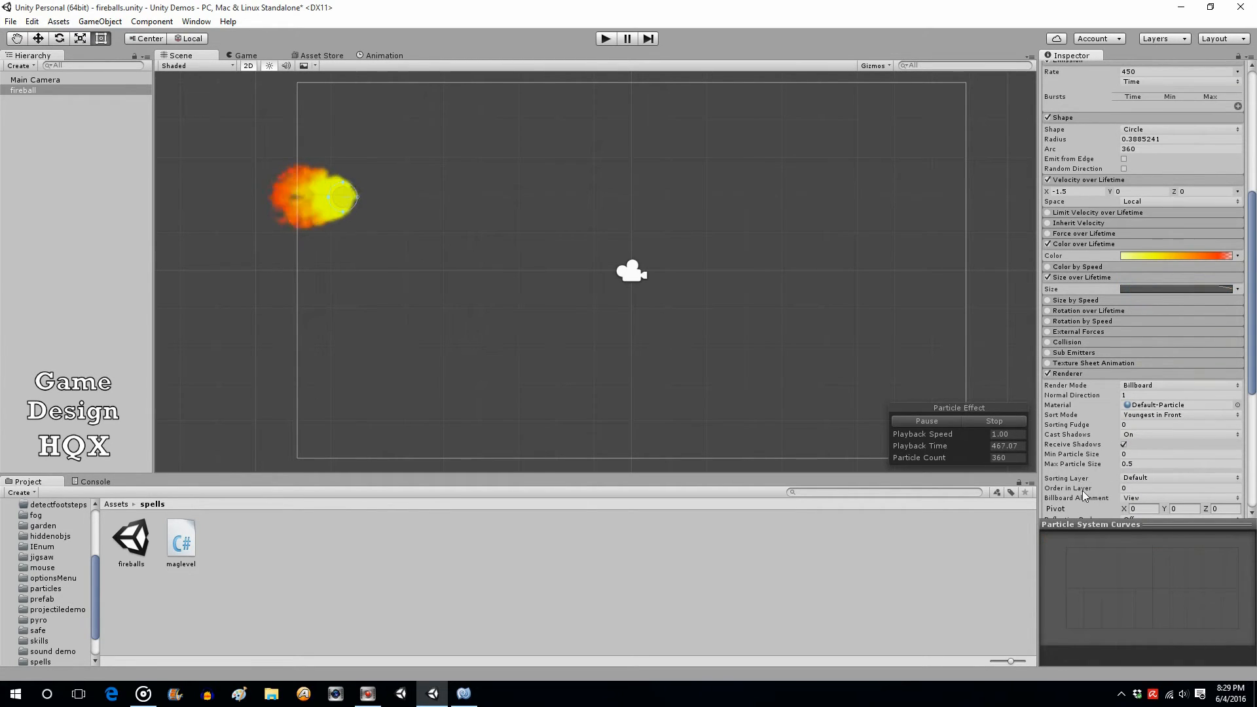
click(1156, 291)
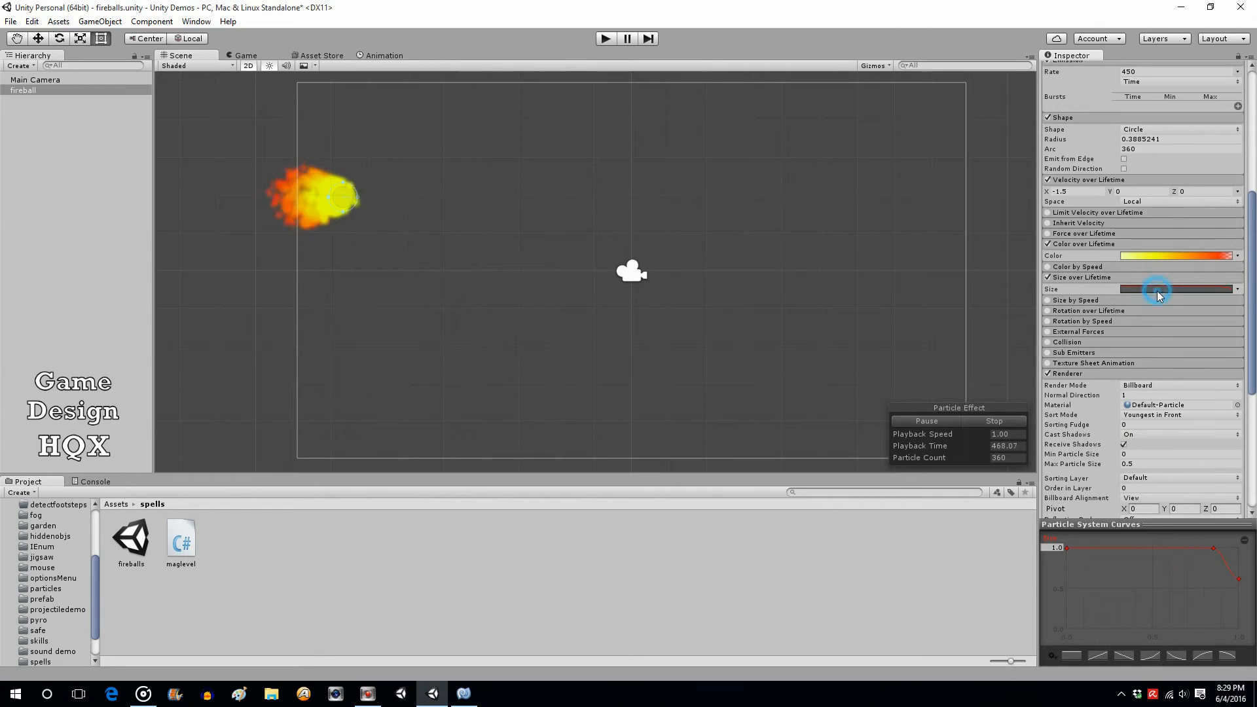
right_click(1076, 544)
click(1090, 551)
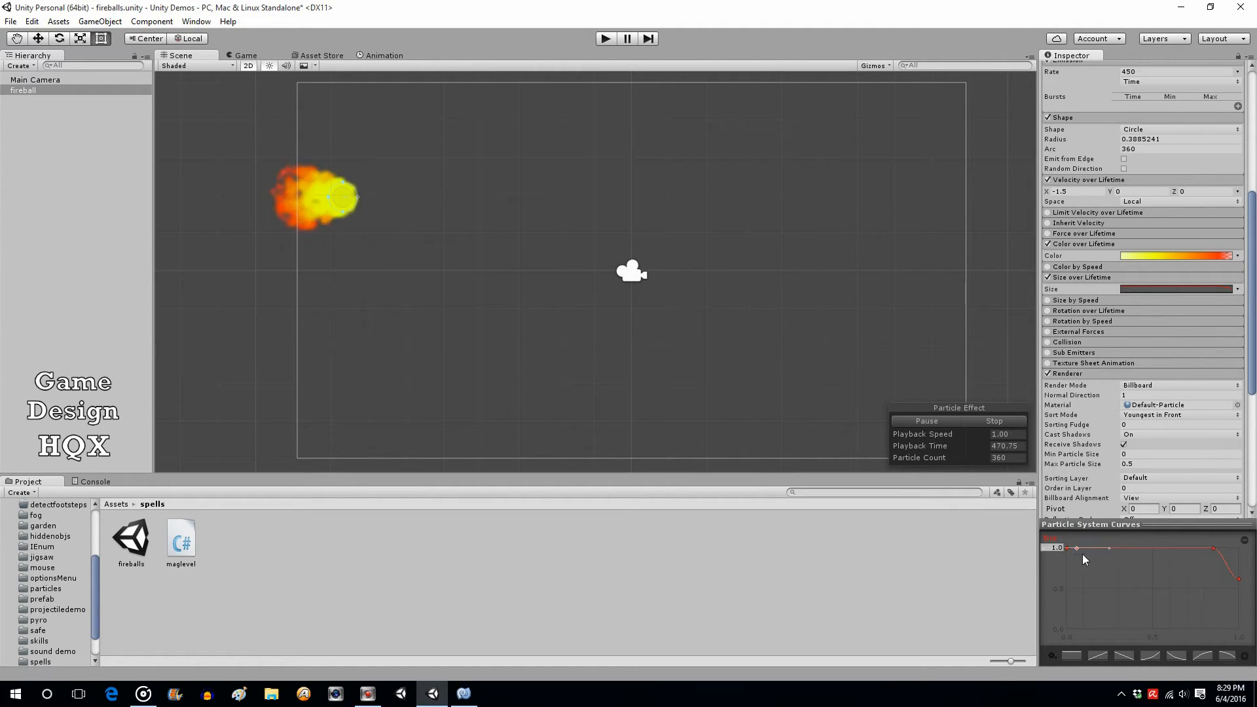
click(1126, 559)
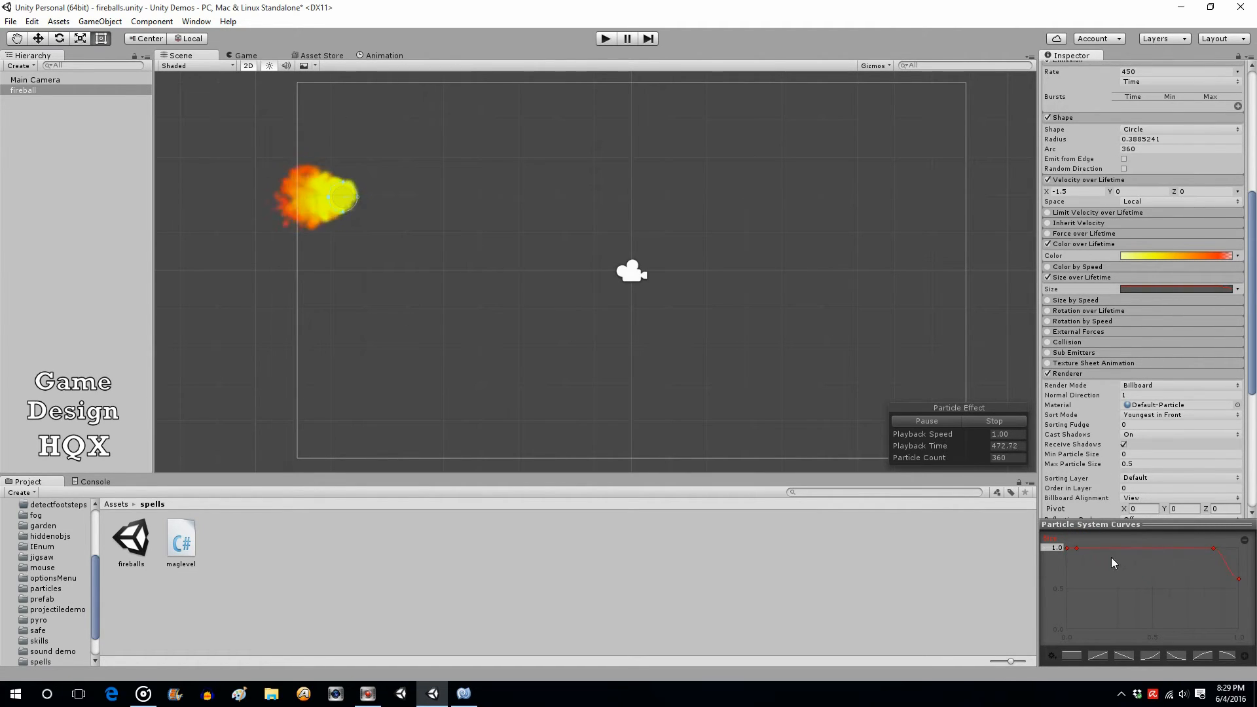
drag(1066, 550, 1062, 572)
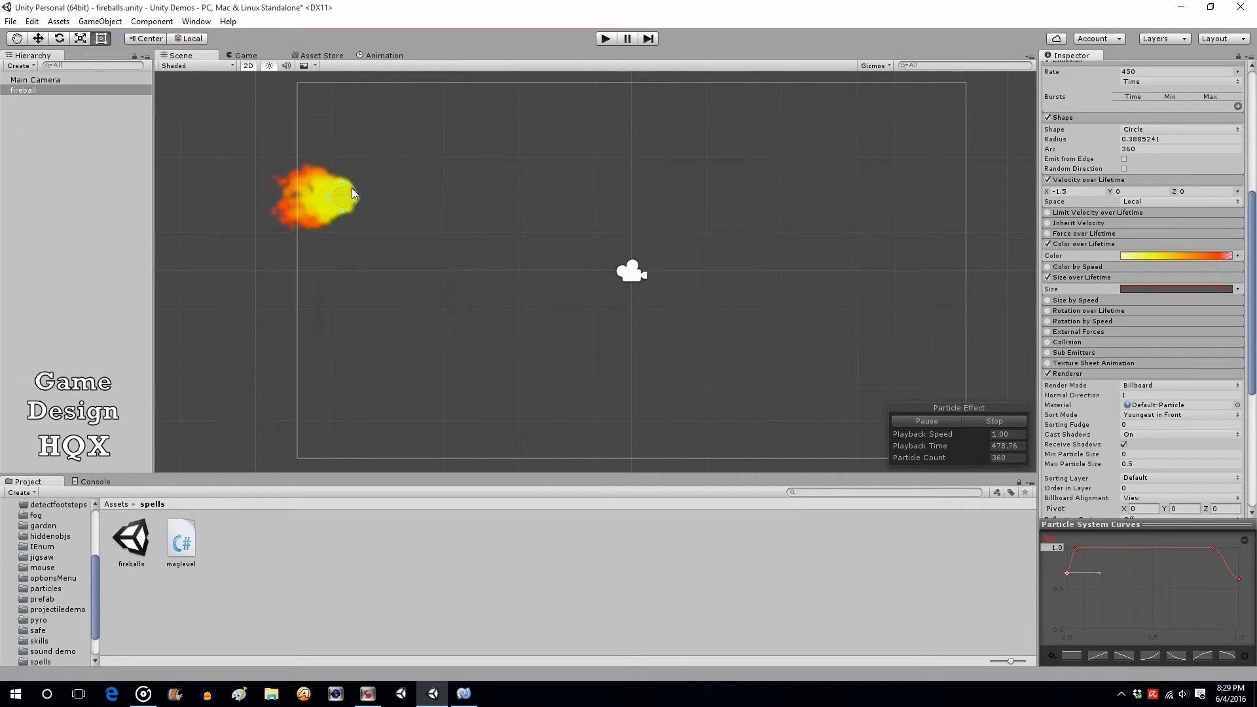
click(608, 38)
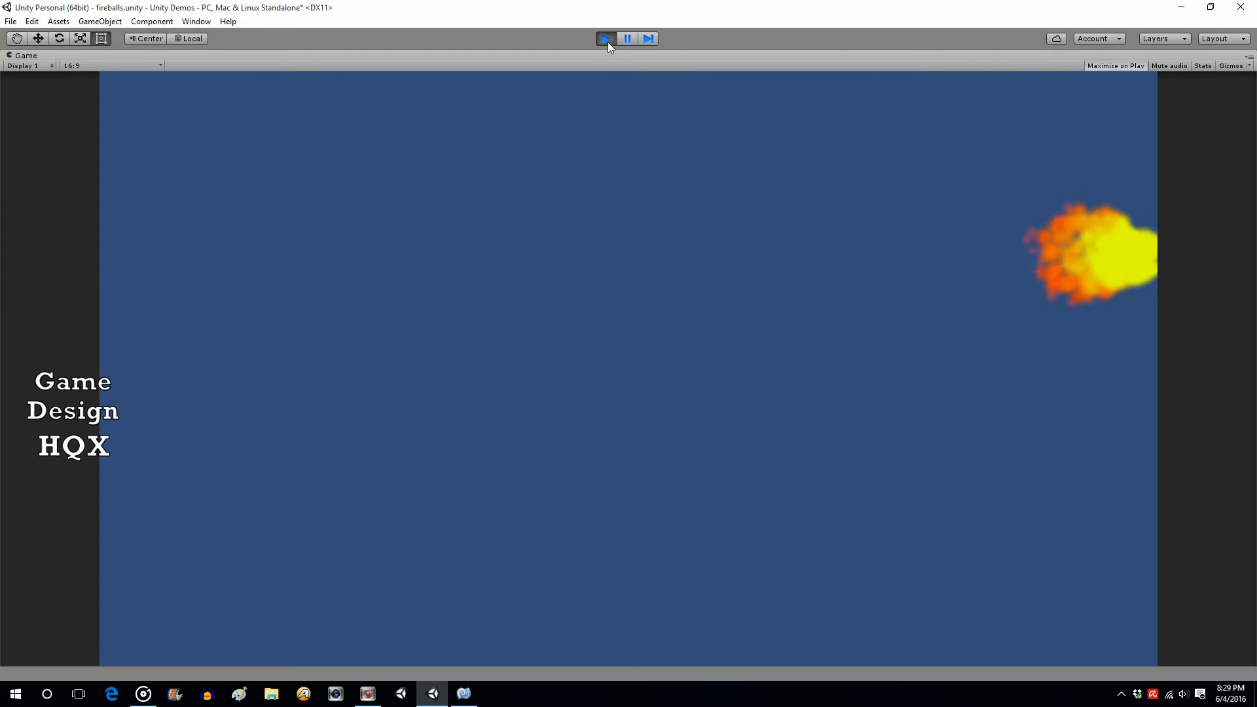
click(607, 40)
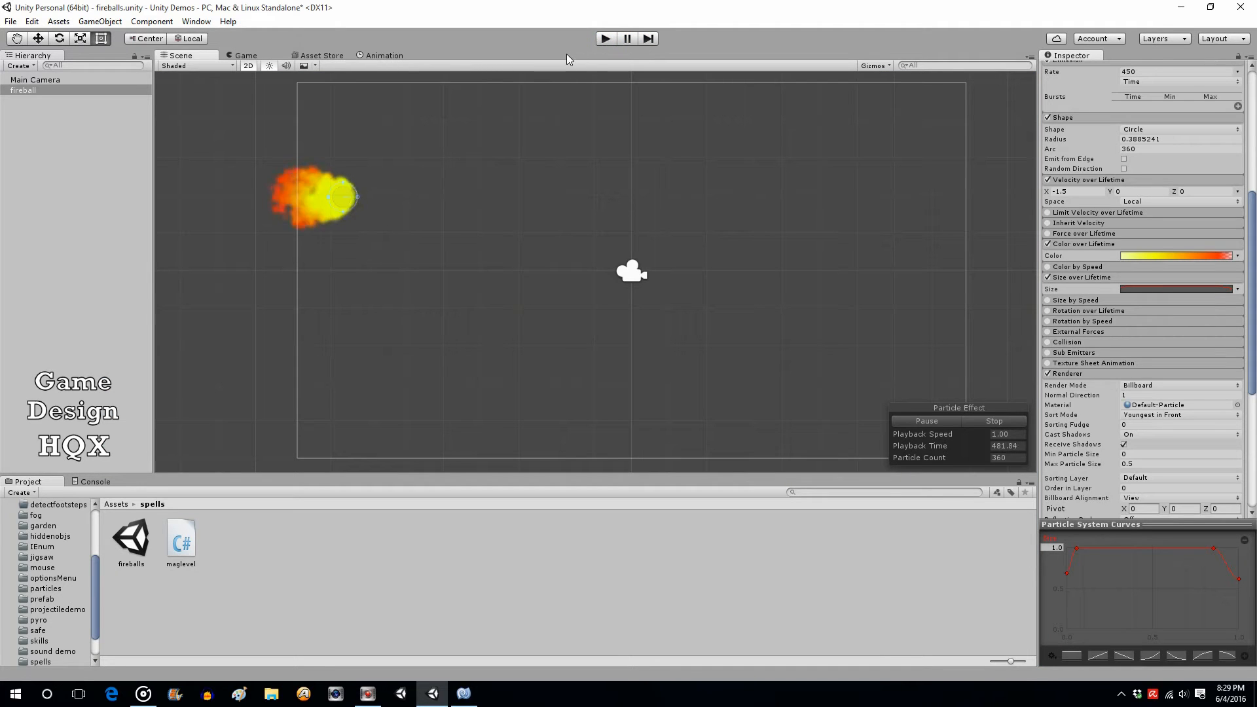
Set the fireball's emission Rate to 550 and play-test the particle density.
scroll(1249, 211, up, 6)
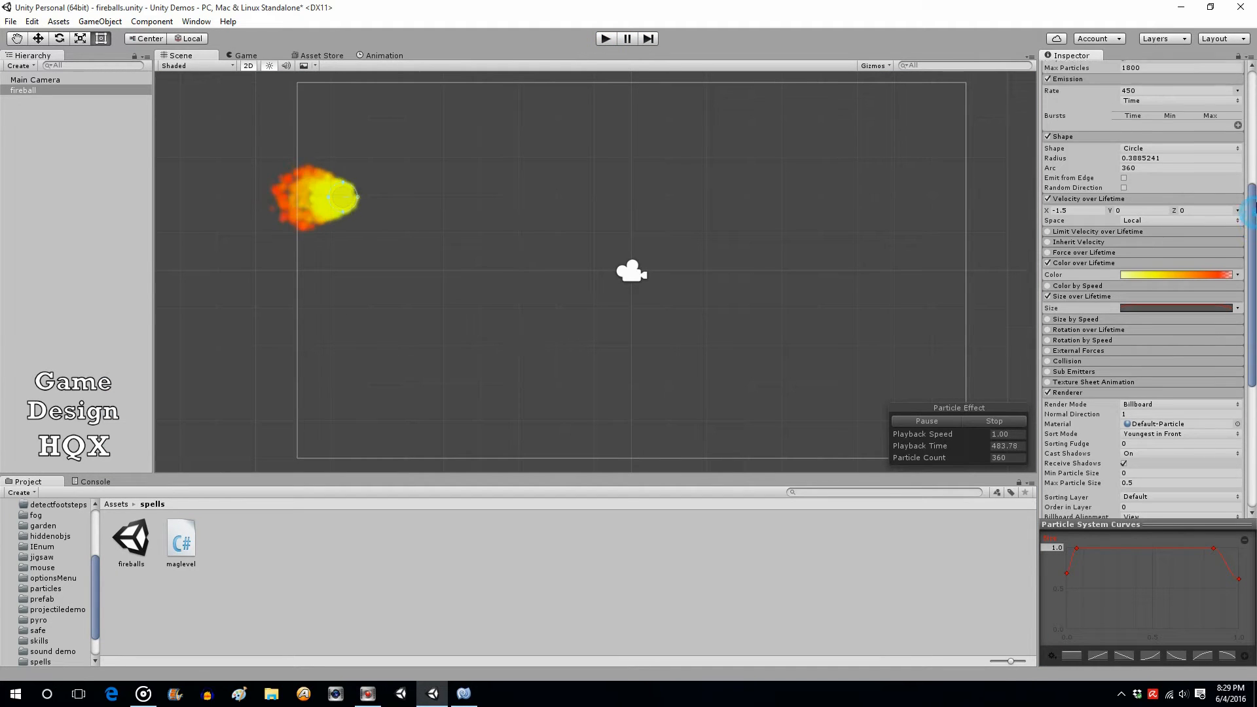
click(606, 39)
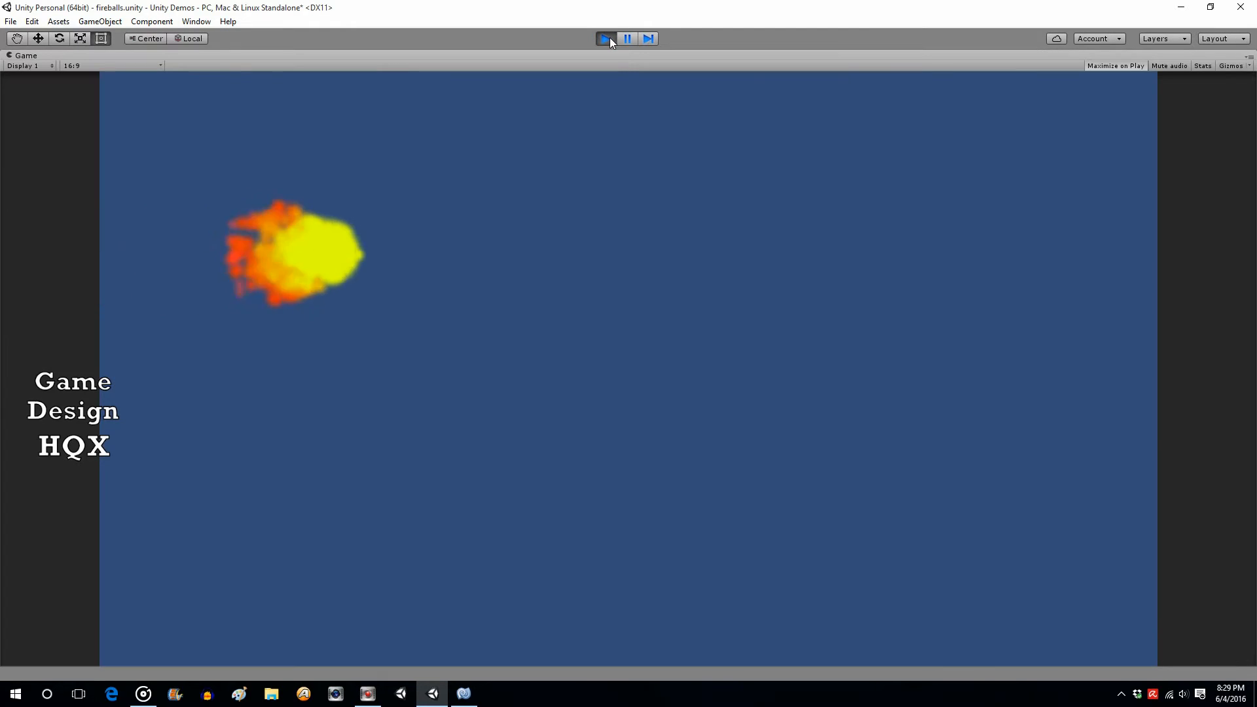
click(610, 38)
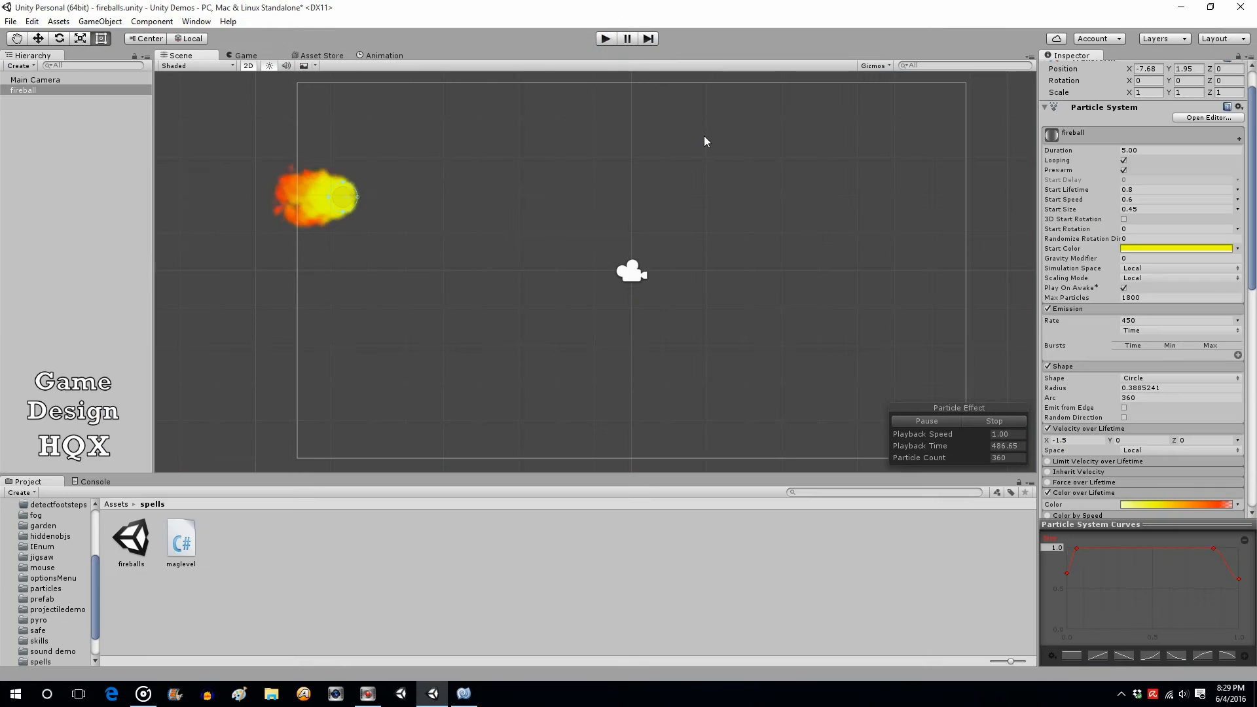
click(1155, 321)
mouse_move(1049, 296)
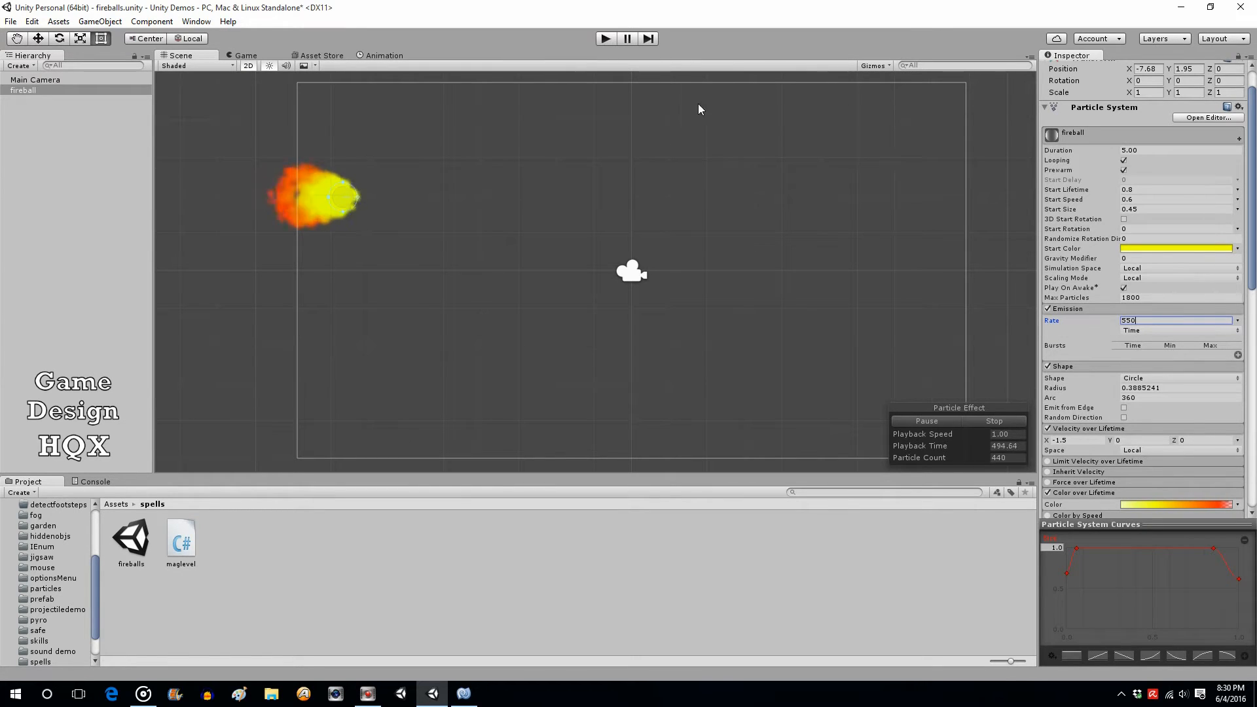
click(604, 39)
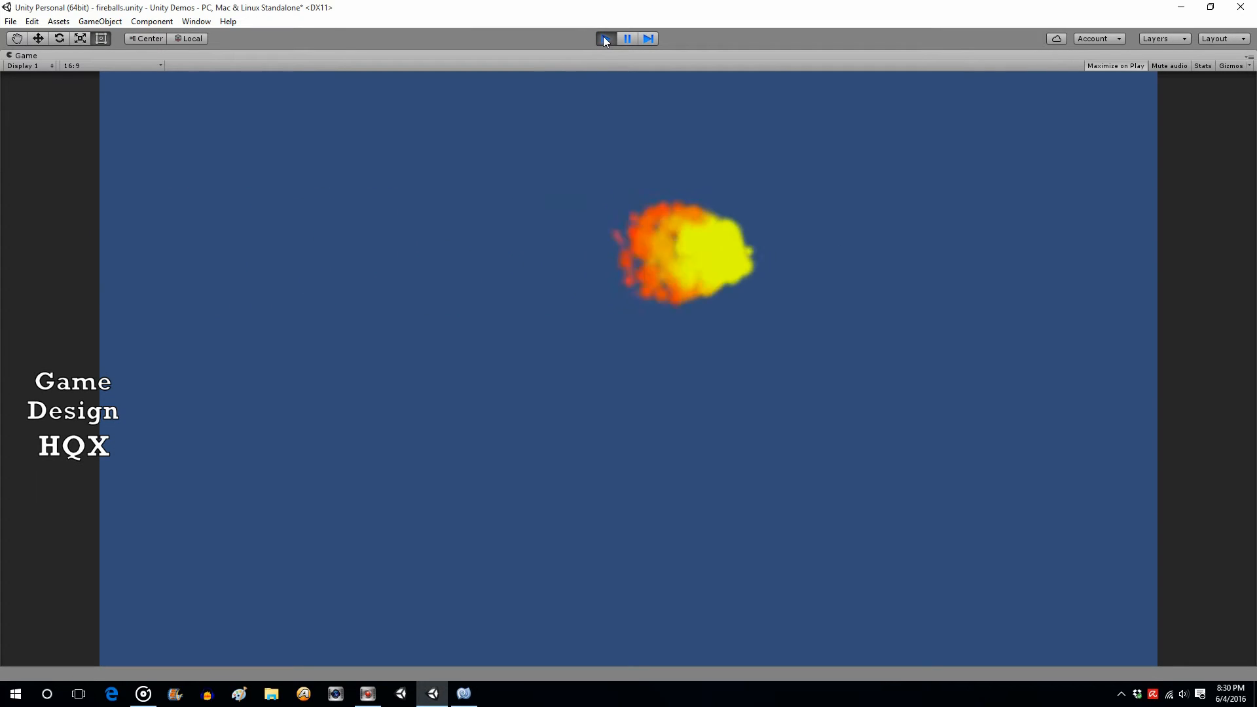
click(605, 39)
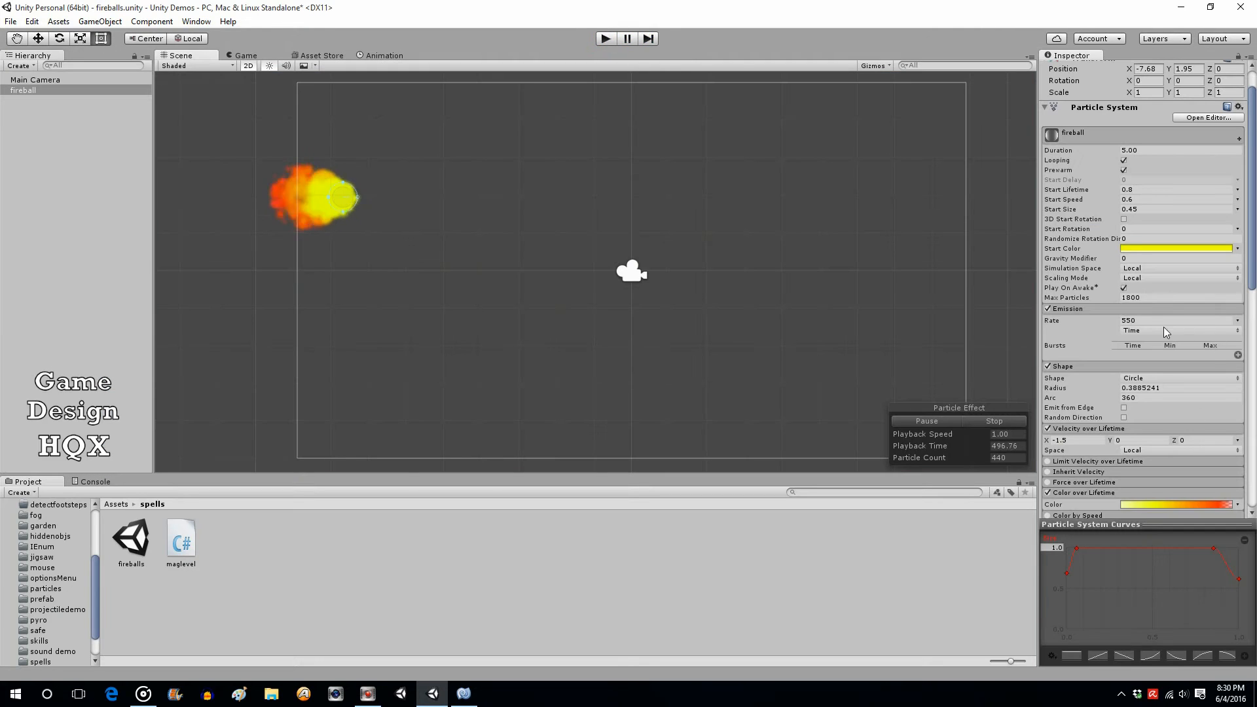
Set the fireball's emission Rate to 600 and play-test the denser flame.
click(1145, 321)
text(600)
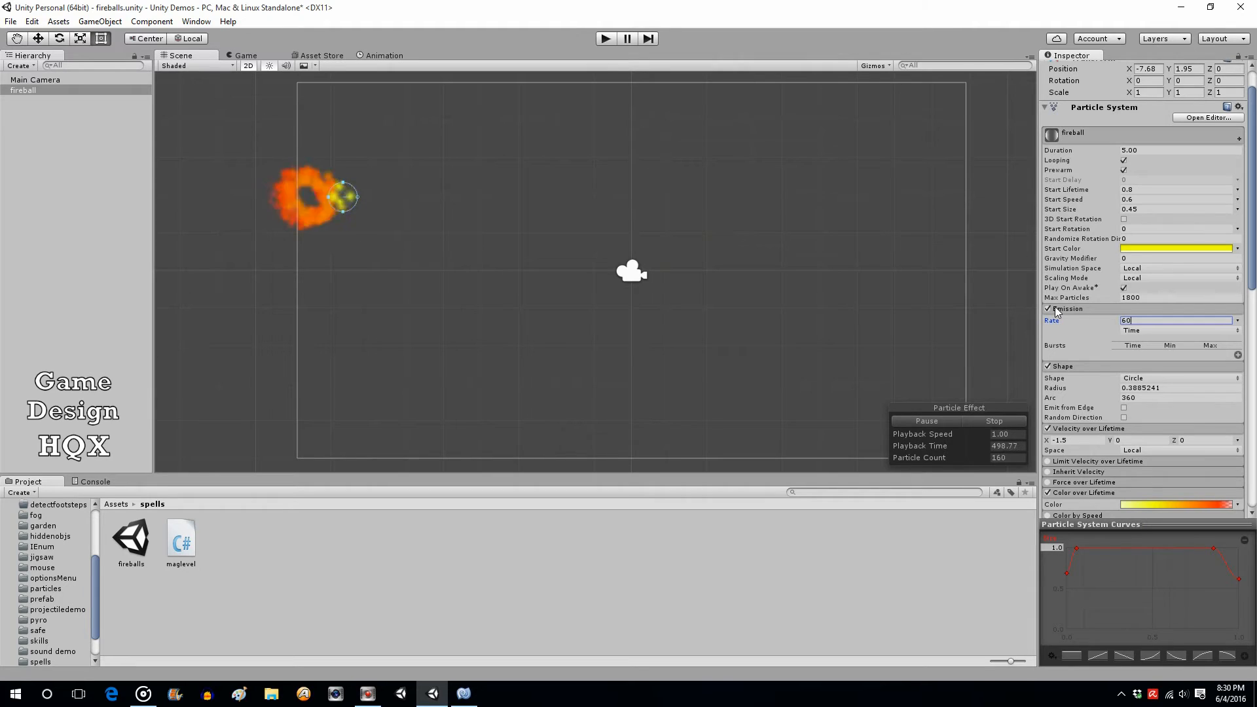
click(605, 39)
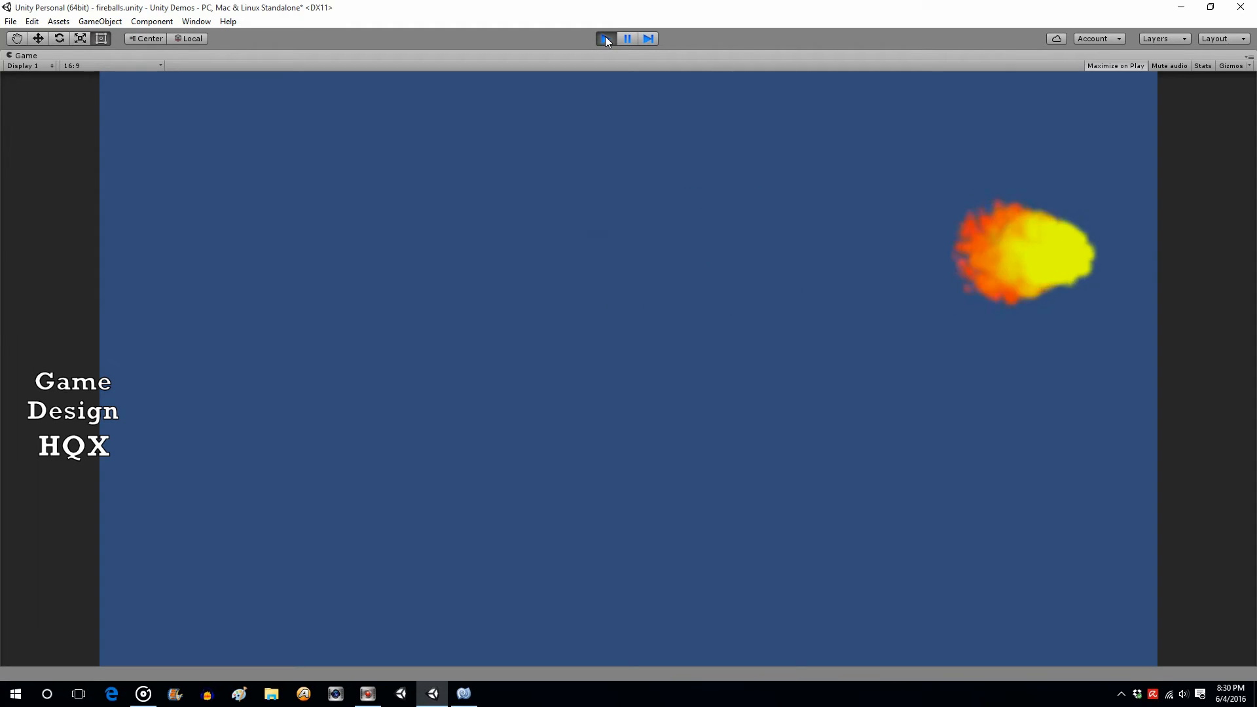
click(605, 38)
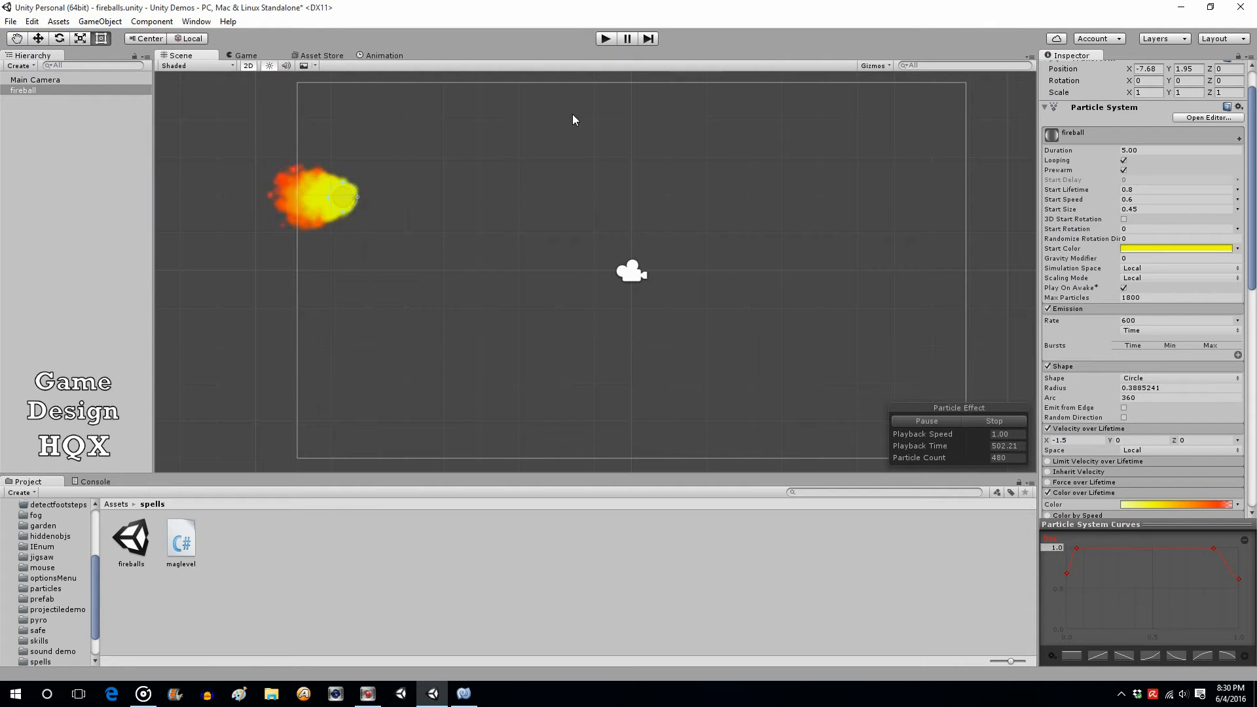
Set the fireball's Start Speed to 0.4 and play-test the narrower flame.
click(1144, 200)
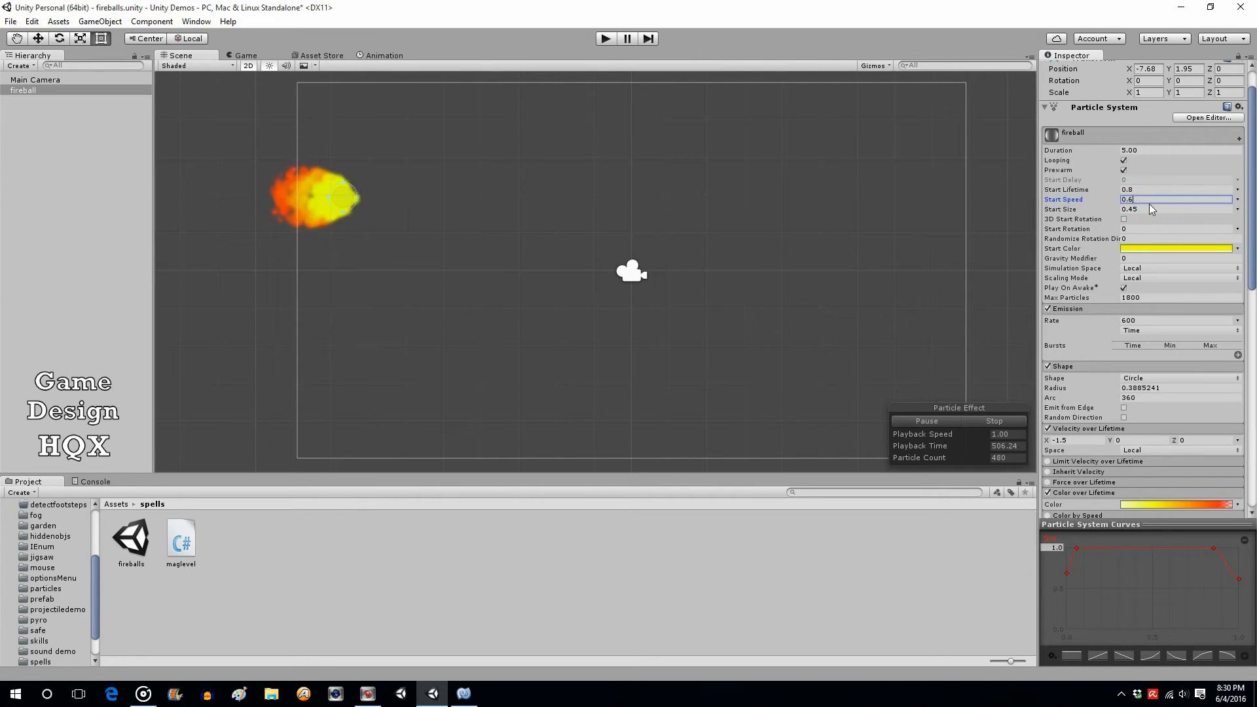
key(BackSpace)
text(4)
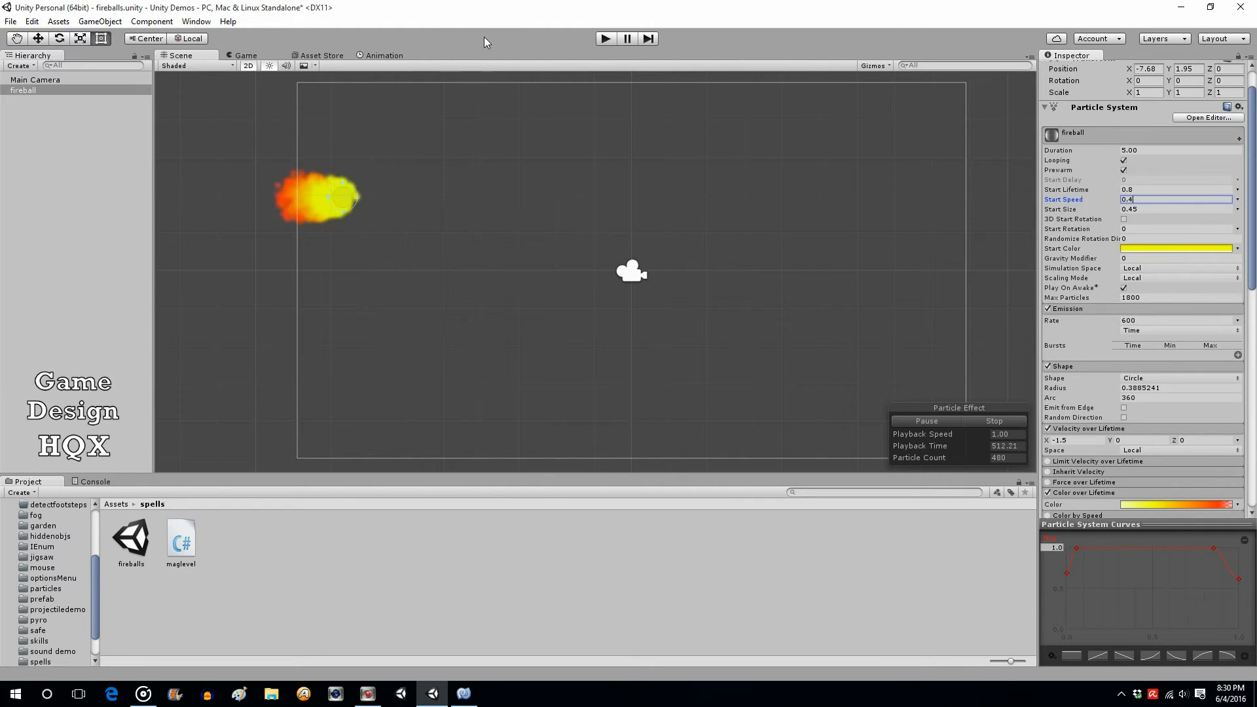
click(607, 38)
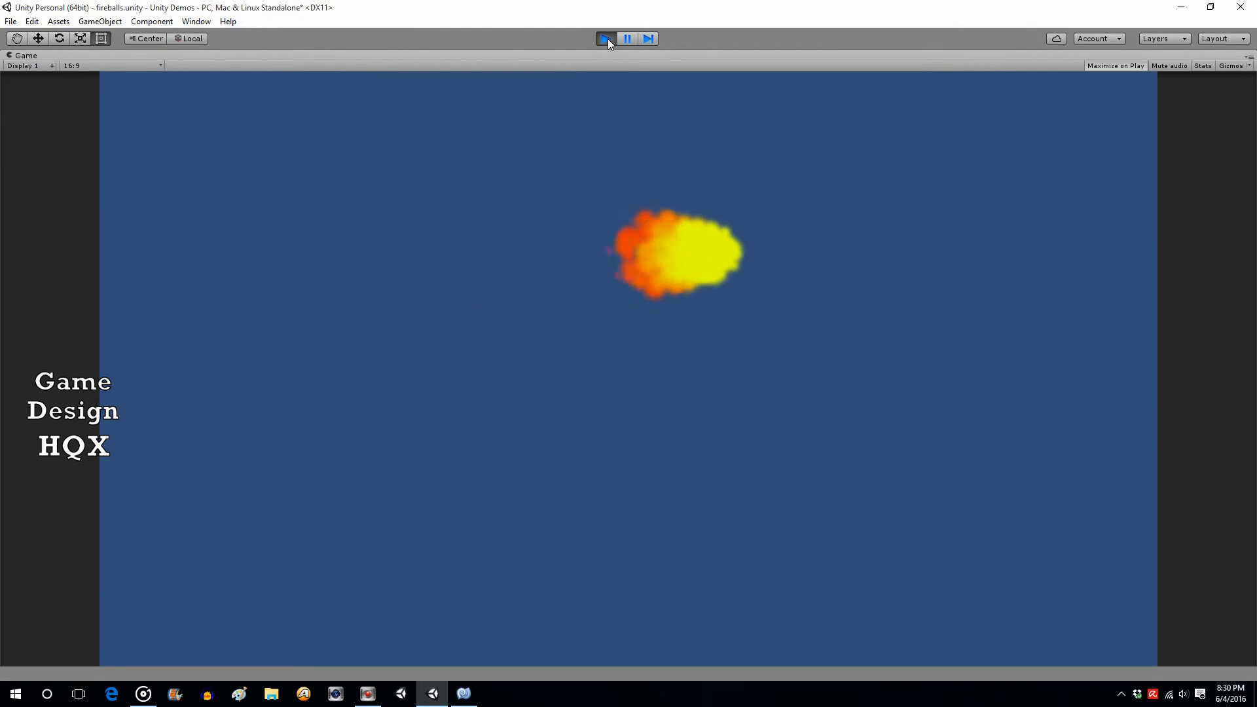
click(608, 38)
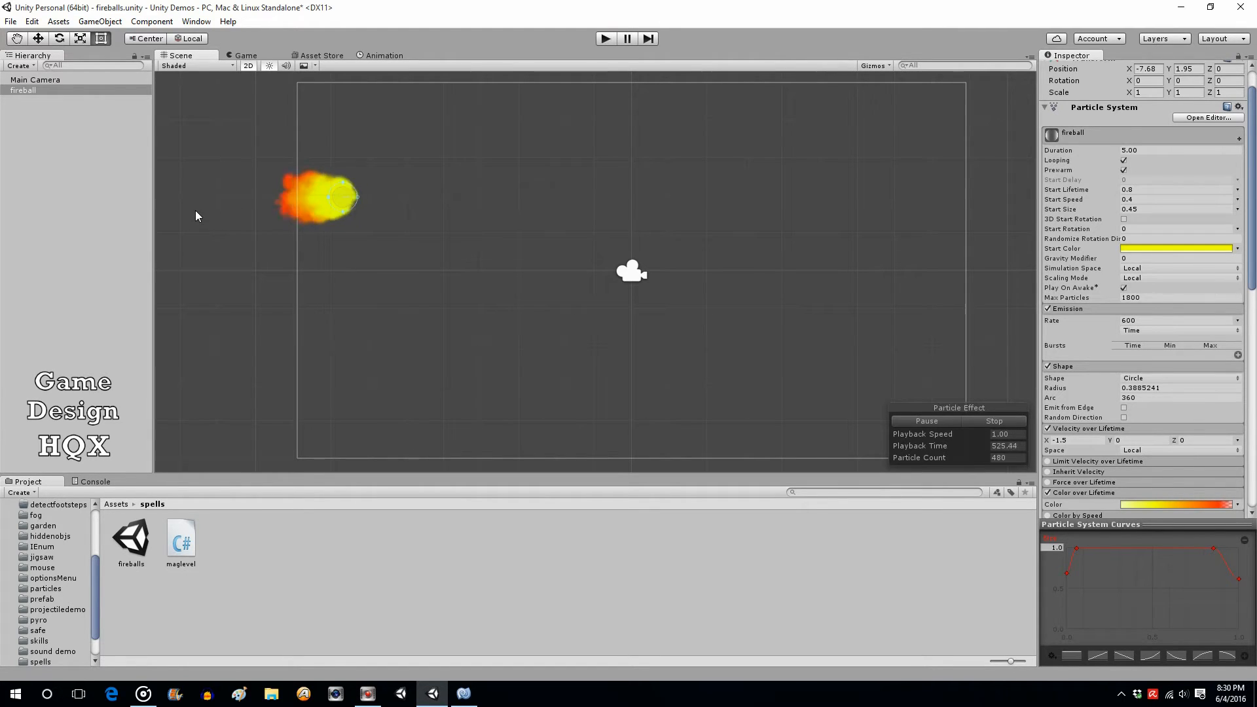
Add a second particle system to the scene and set its Start Size to 0.1.
click(89, 22)
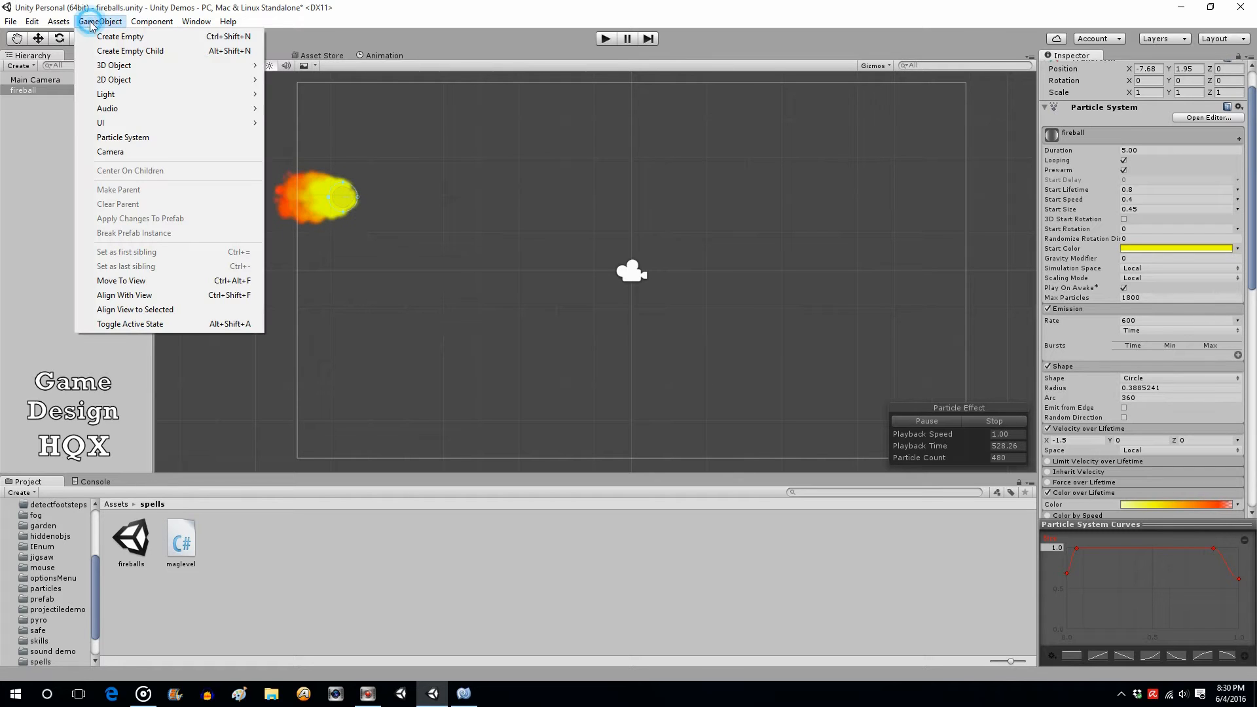
click(95, 137)
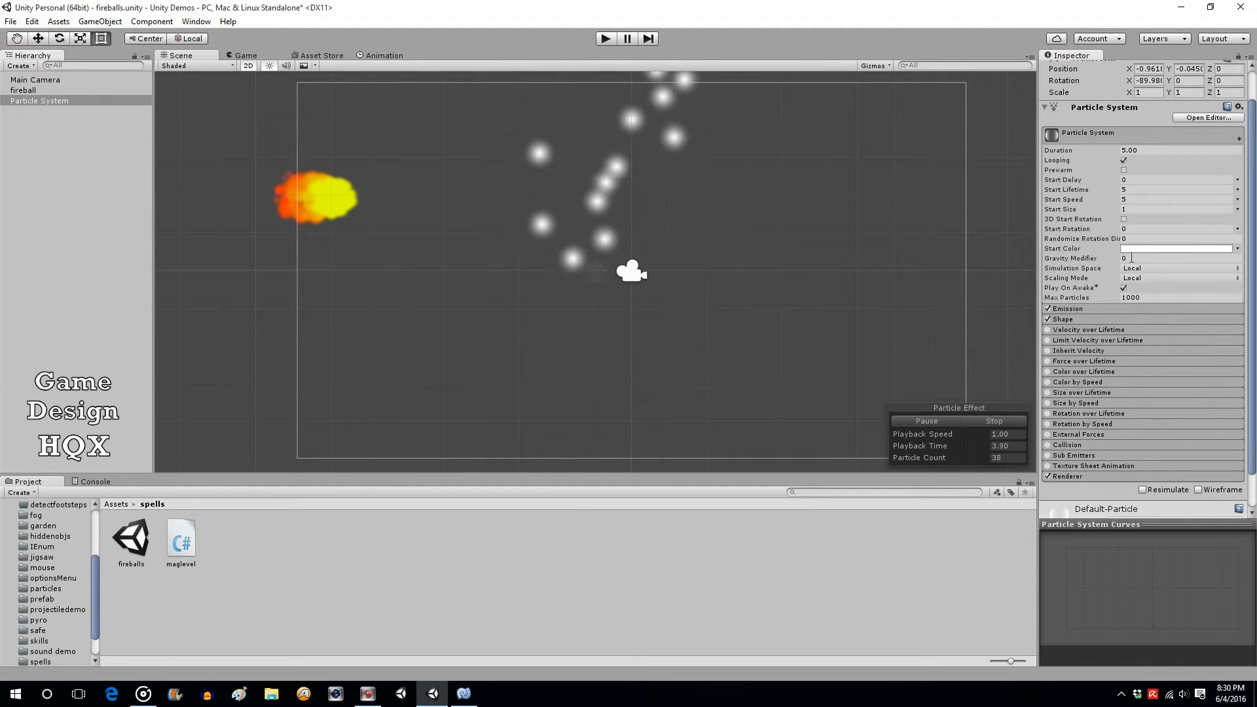
click(1132, 209)
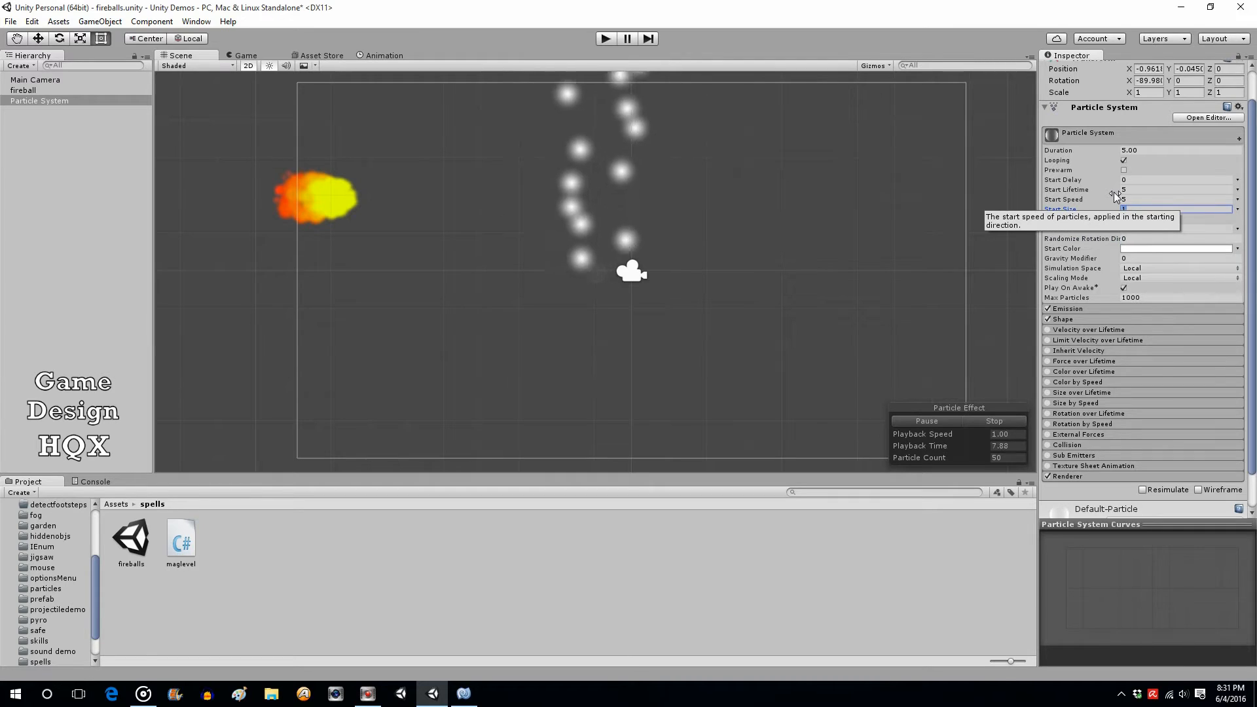
text(.1)
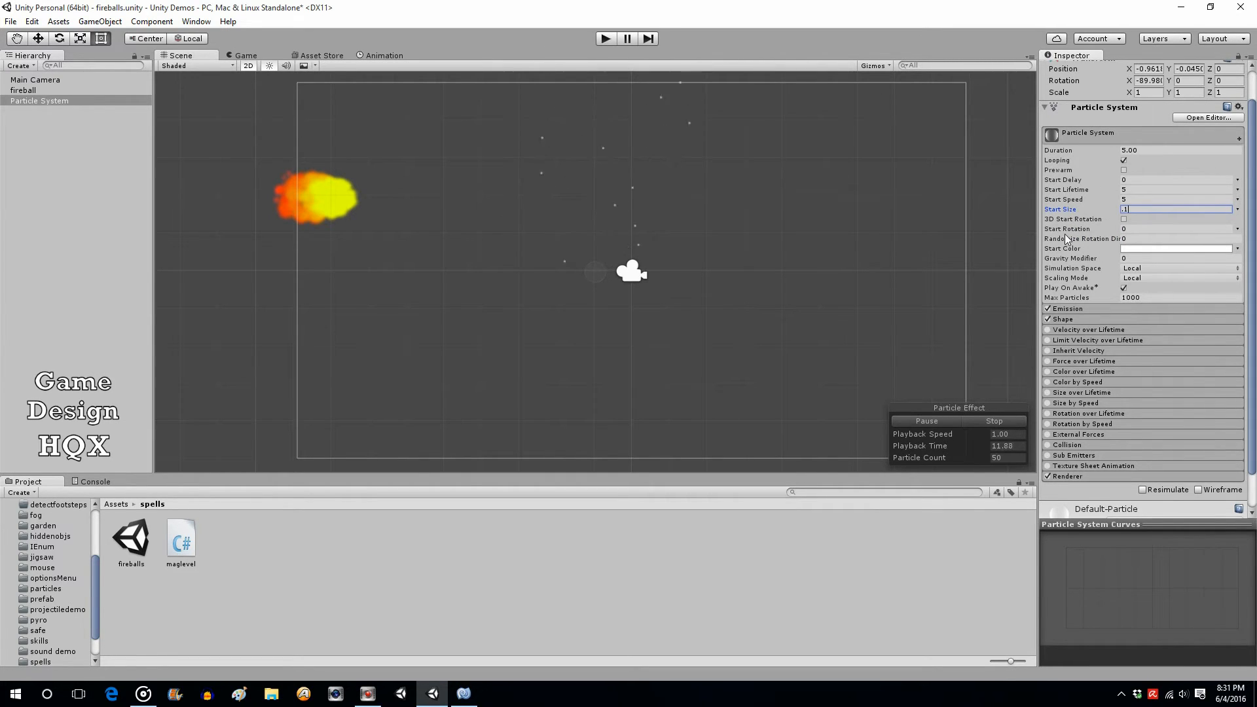
Straighten the new particle system's cone emitter to an angle of 0 and shrink its radius to about 0.62.
click(1098, 320)
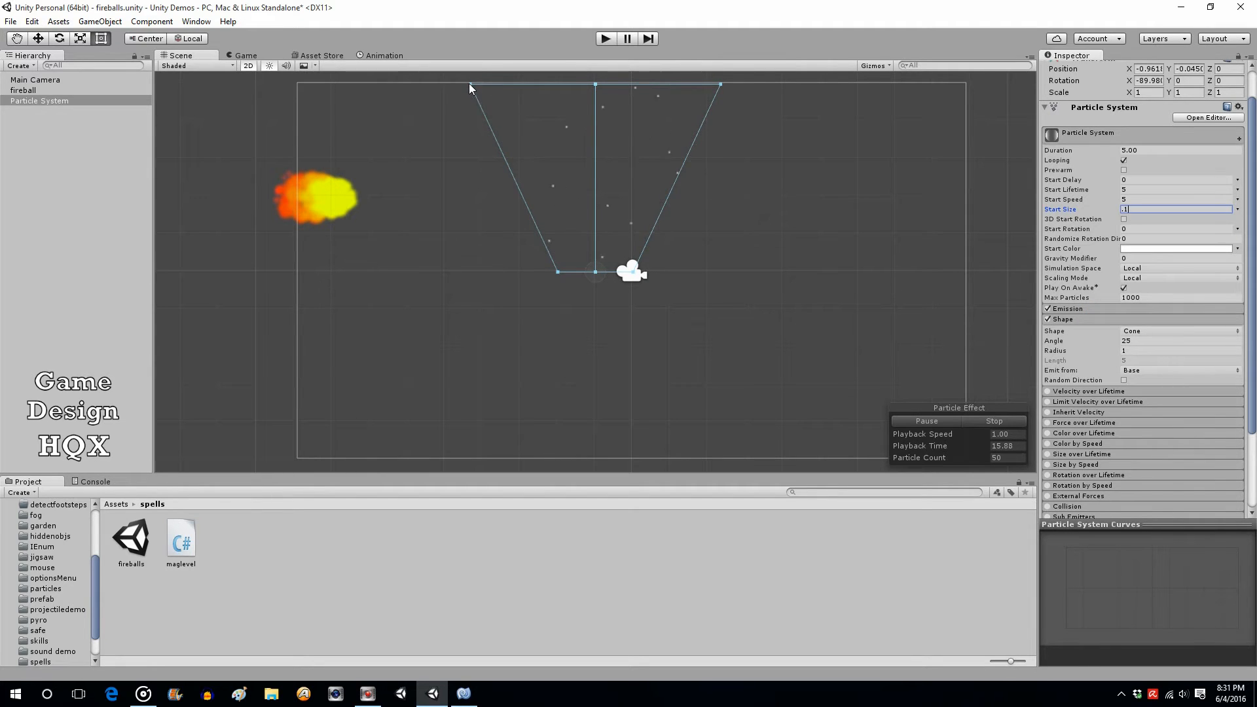
drag(469, 84, 576, 93)
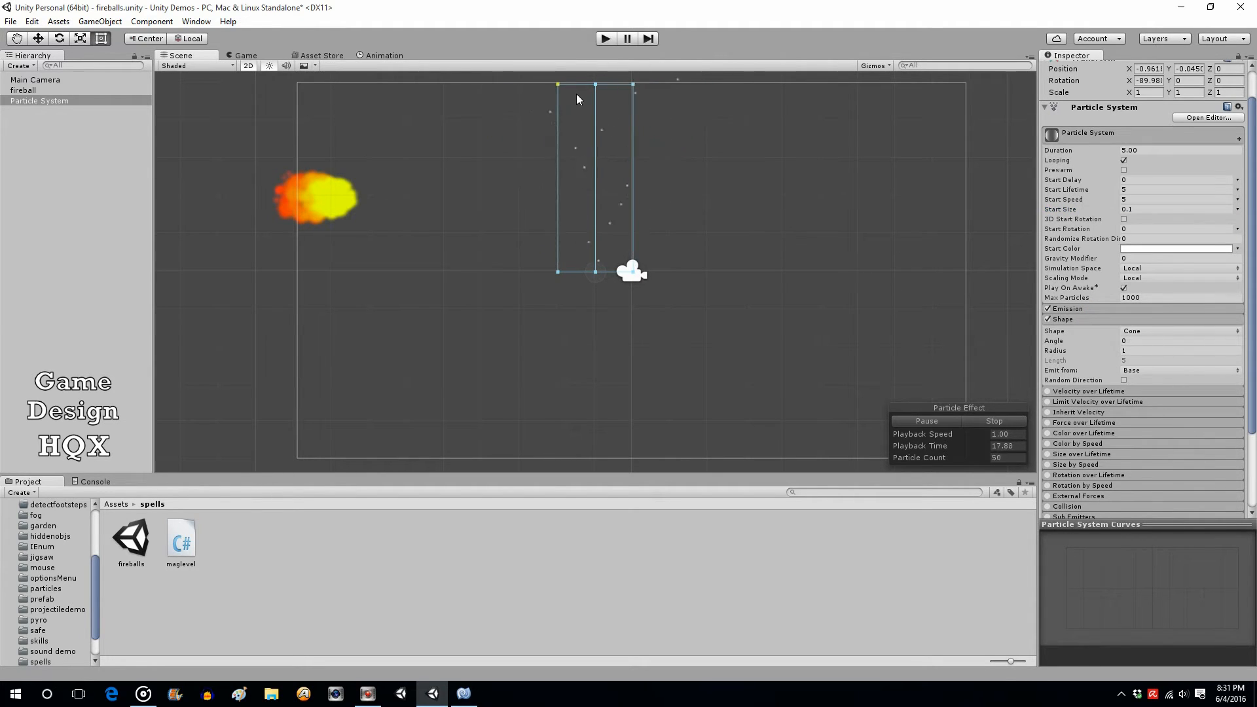
drag(559, 270, 572, 273)
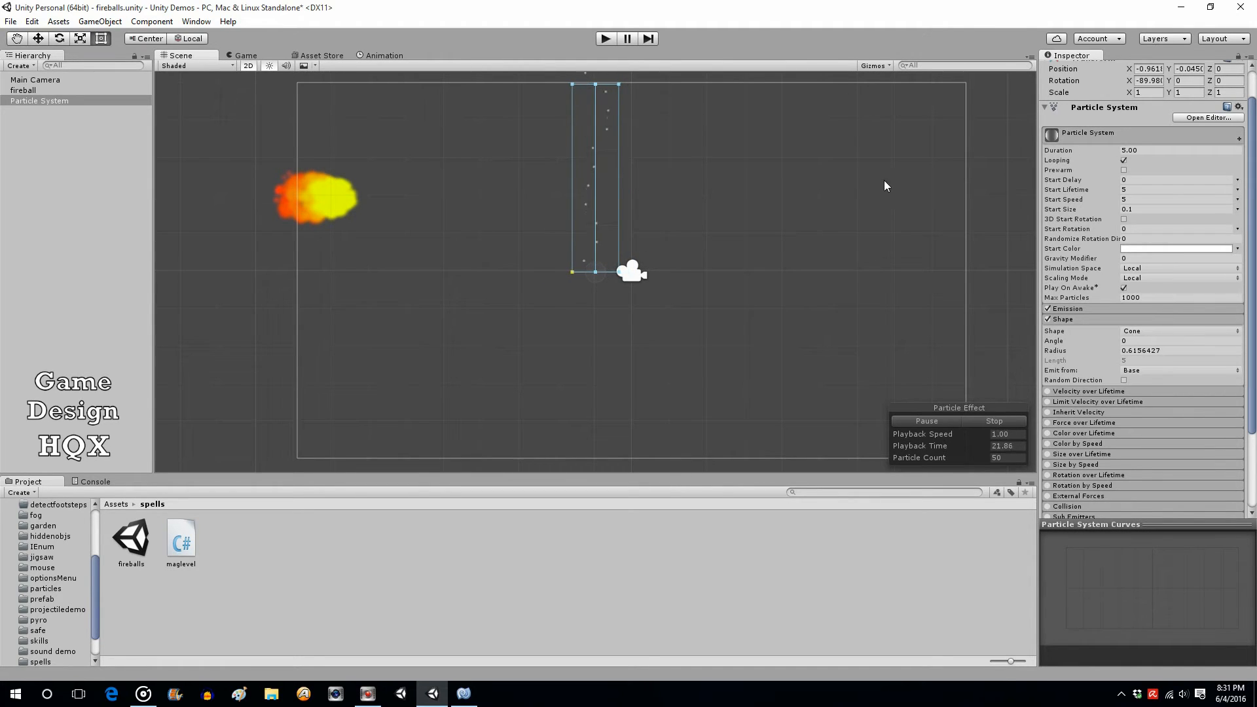
Set the new particle system's Start Color to red FF0000 and its Start Lifetime to 1.
click(1153, 250)
drag(21, 69, 153, 54)
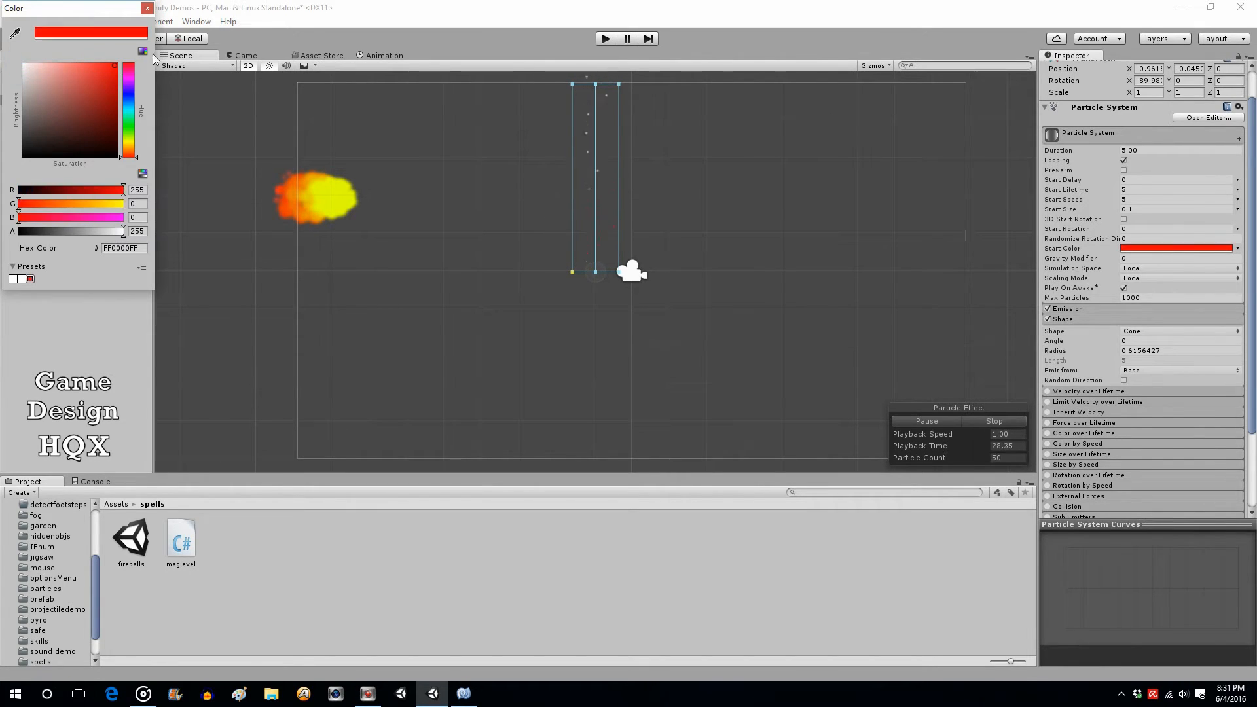
click(148, 9)
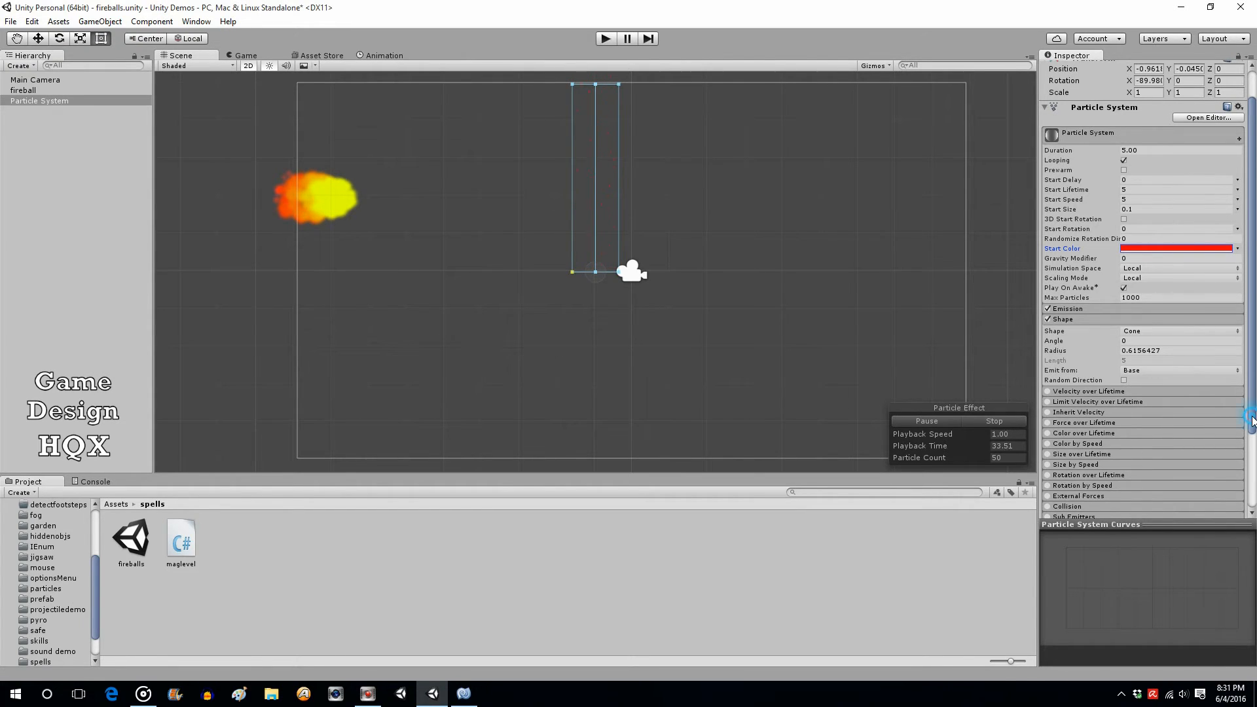
drag(1251, 420, 1251, 477)
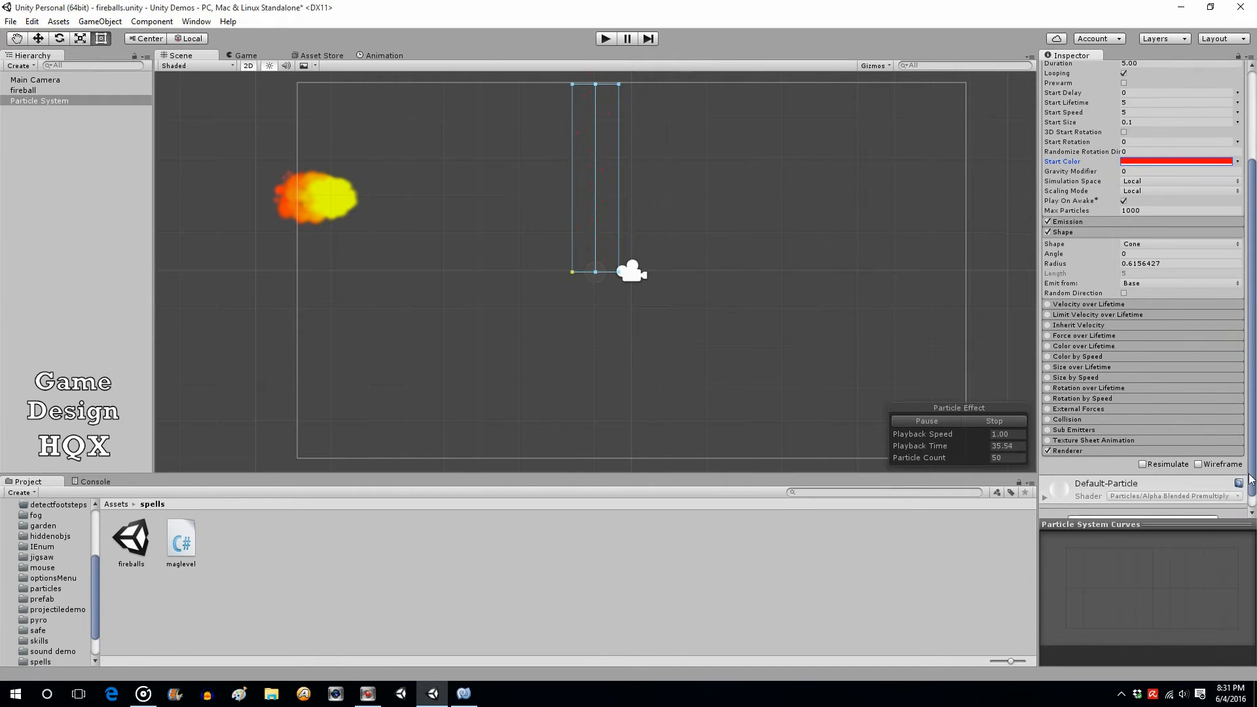
scroll(1088, 215, up, 5)
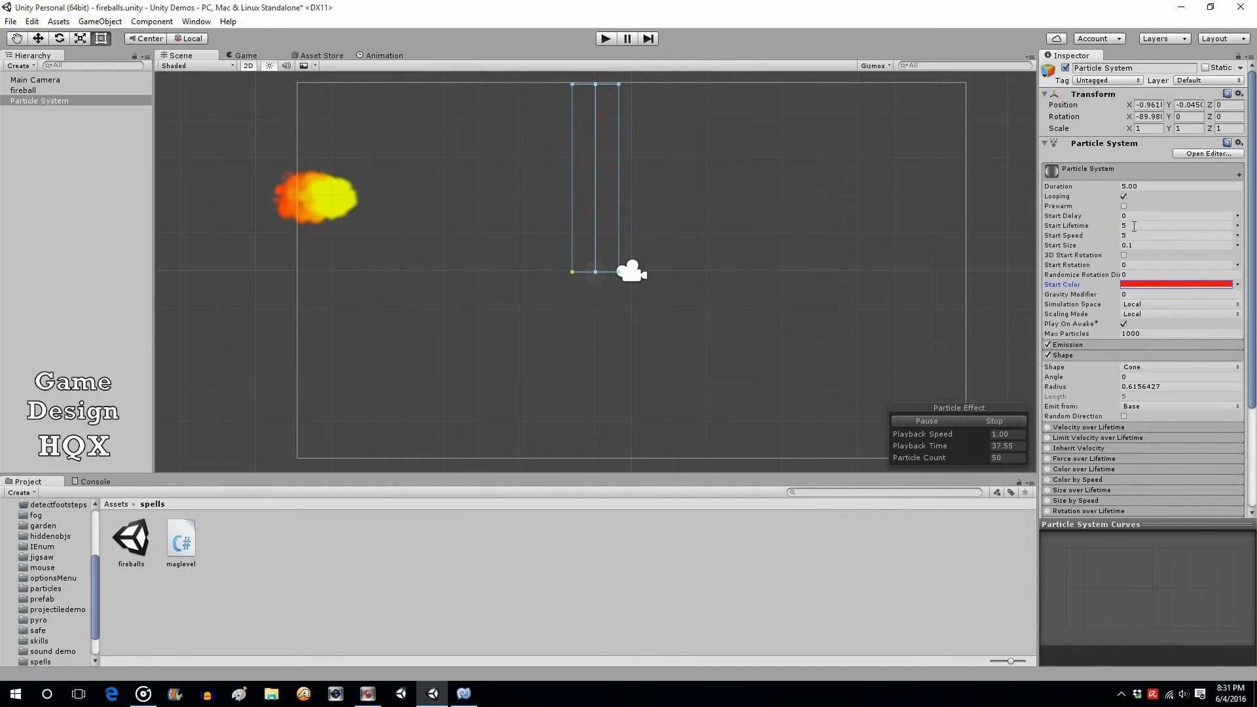
click(1134, 226)
text(1)
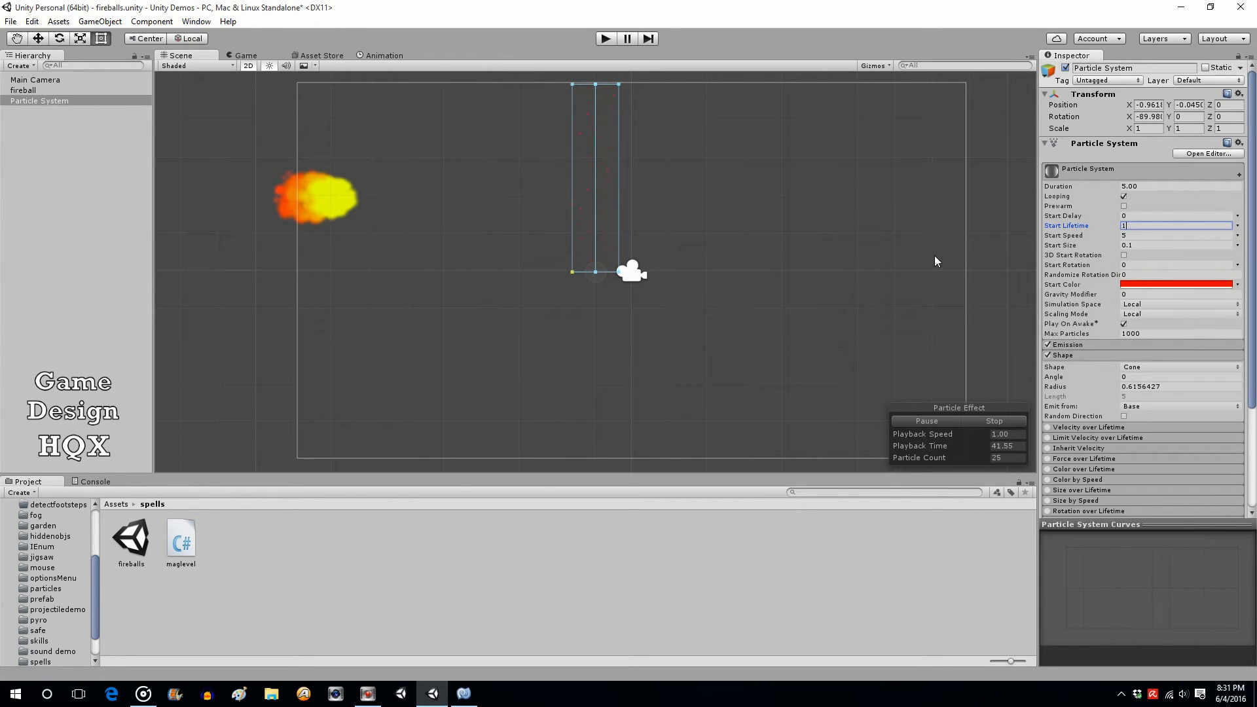
Rotate the new particle system to X 0, Y -90, Z 90 so it emits horizontally backwards, away from the fireball's flight direction.
click(60, 38)
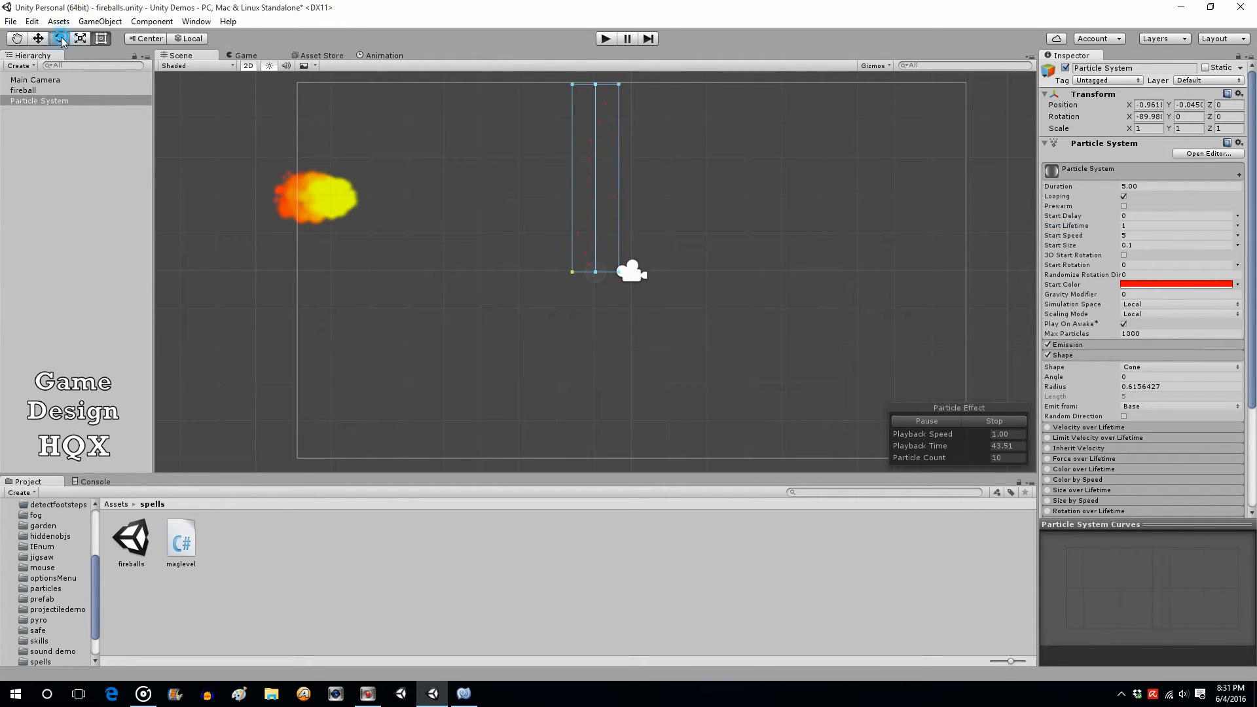
drag(577, 227, 610, 312)
drag(601, 220, 567, 225)
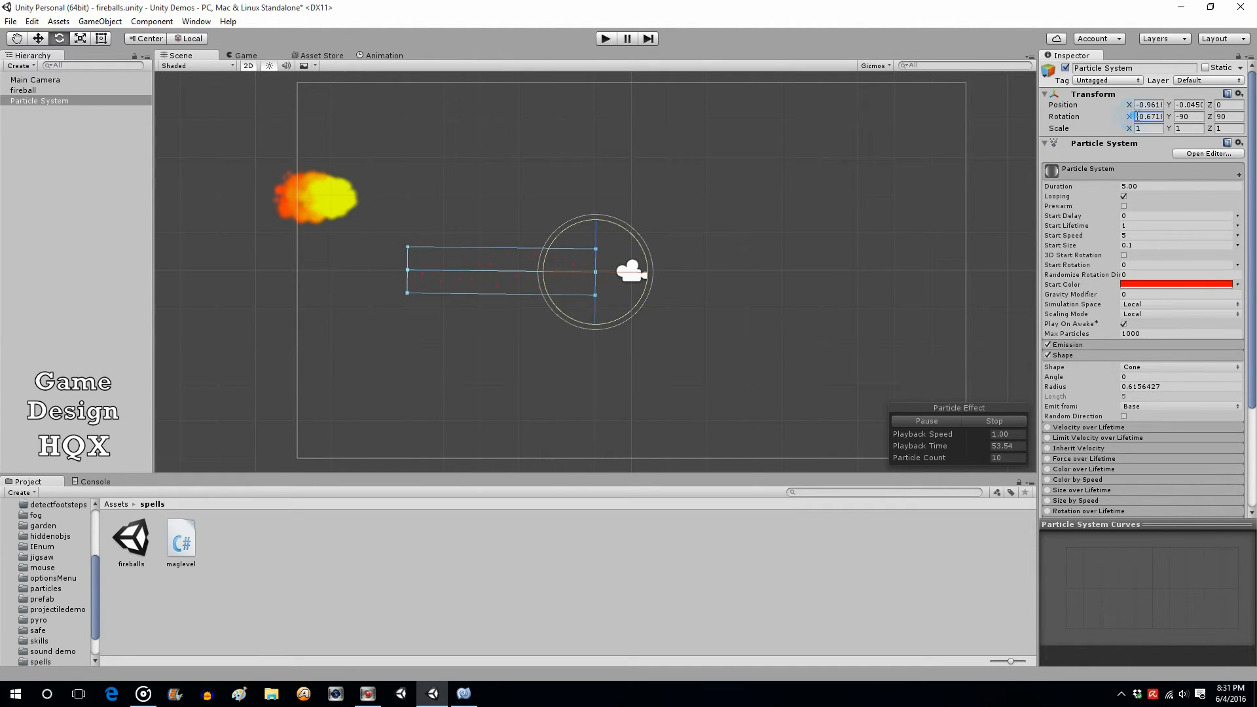
click(1142, 116)
text(0)
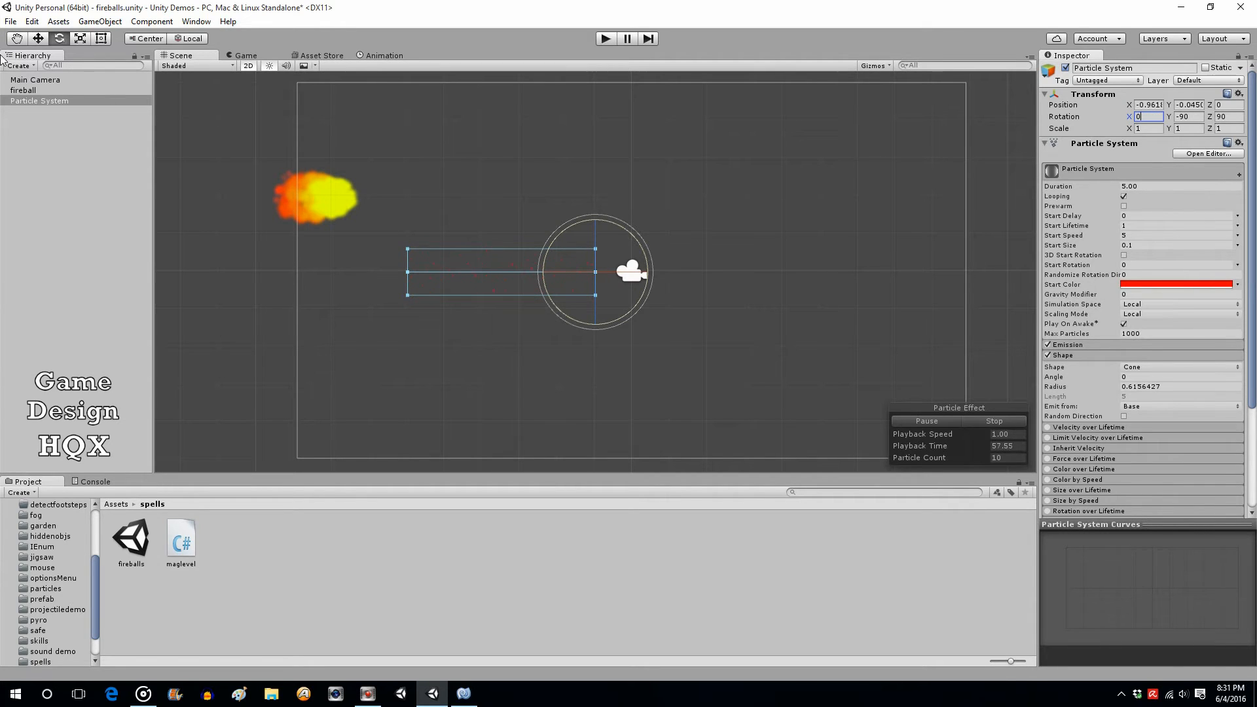
Move the new particle system onto the fireball's trailing edge, at about X -8.77, Y 2.01.
click(37, 39)
drag(560, 270, 288, 258)
drag(343, 220, 360, 142)
drag(298, 190, 252, 202)
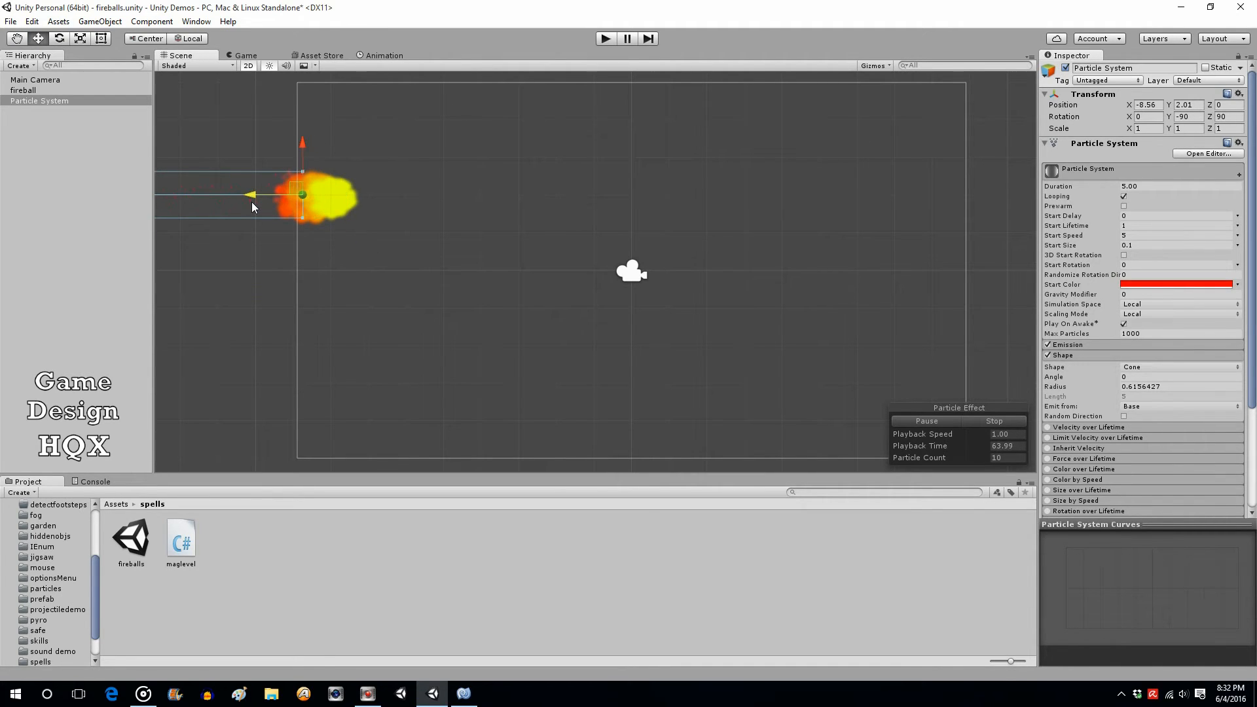
Rename the new particle system as embers.
click(64, 101)
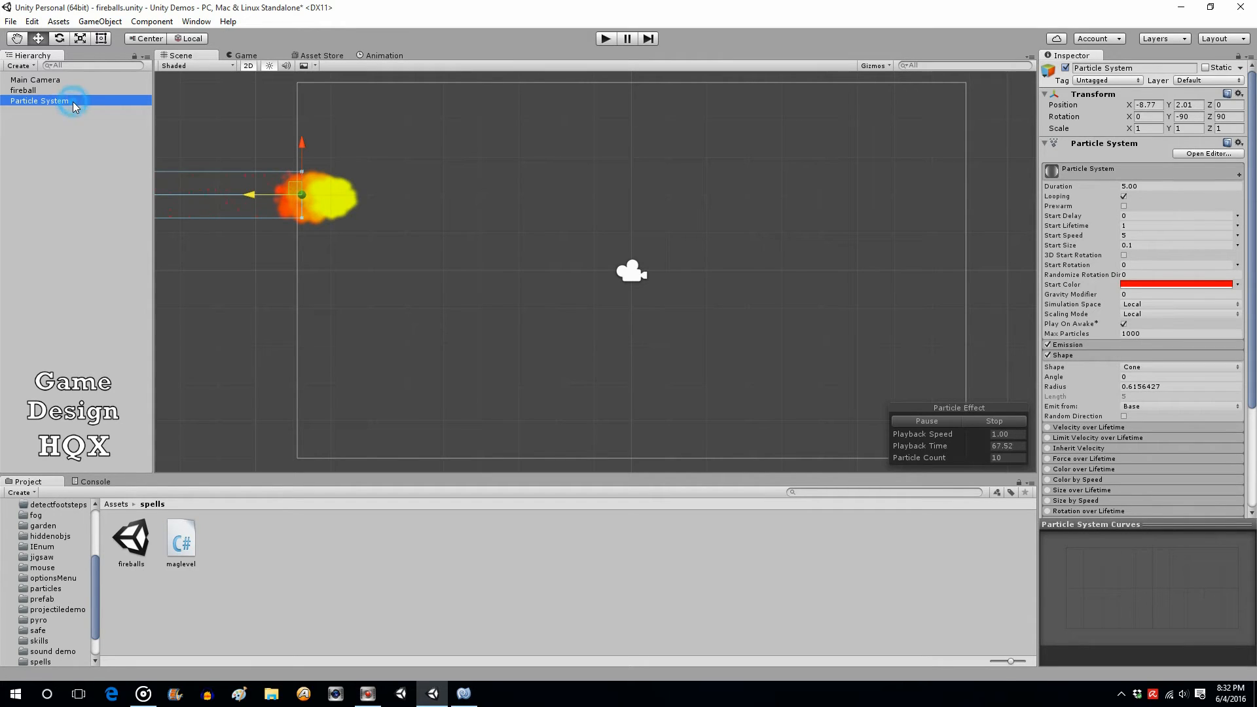
click(72, 101)
text(em)
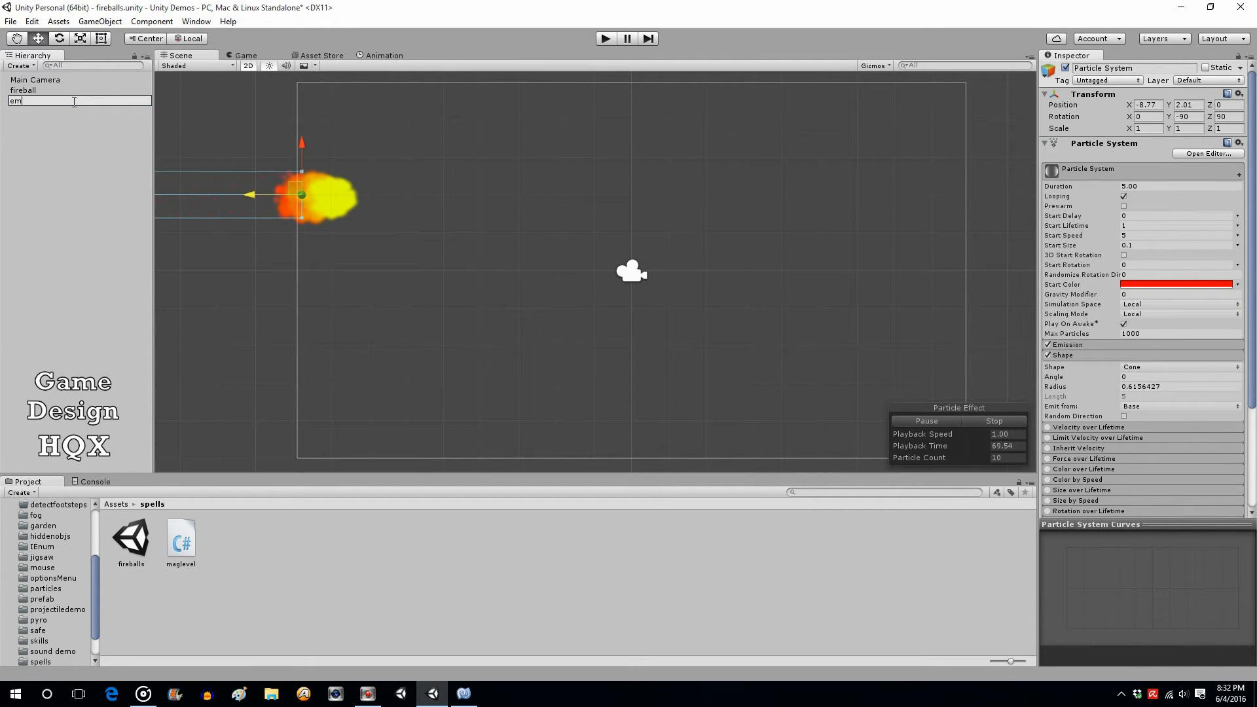
text(bers)
key(Return)
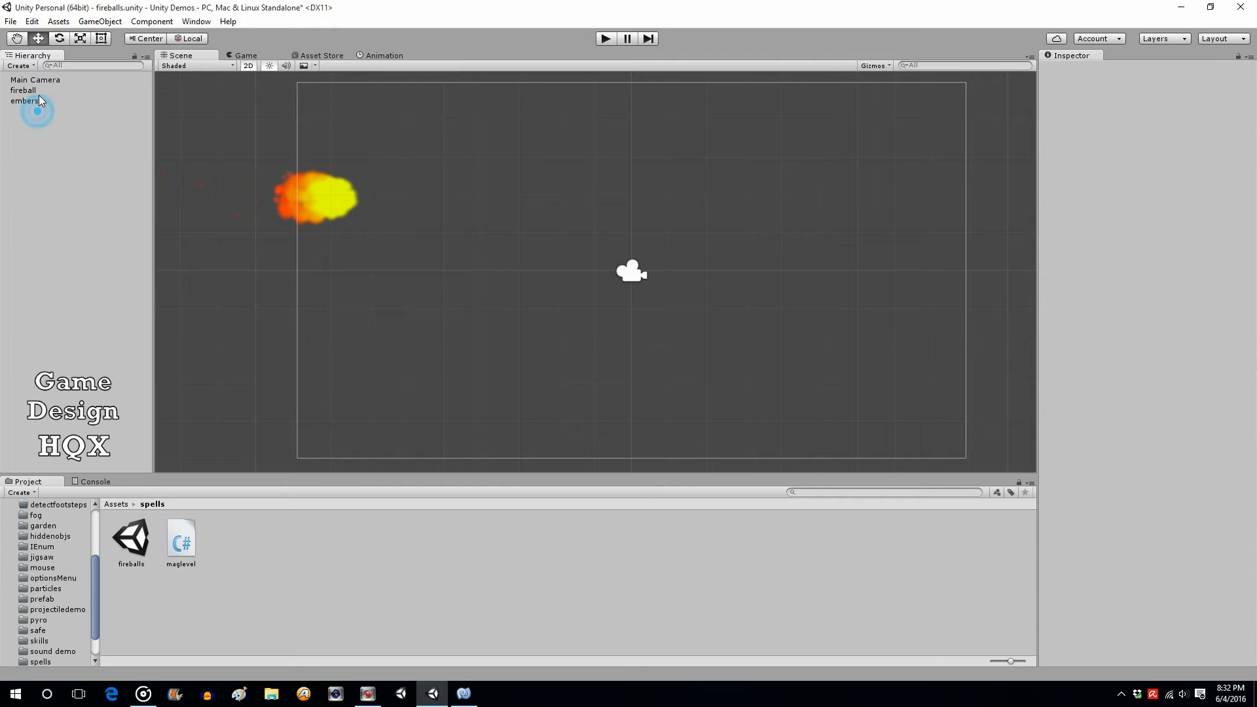
Make embers a child of the fireball object and play-test the combined effect.
mouse_move(38, 99)
mouse_down()
mouse_move(8, 90)
mouse_move(49, 94)
mouse_up()
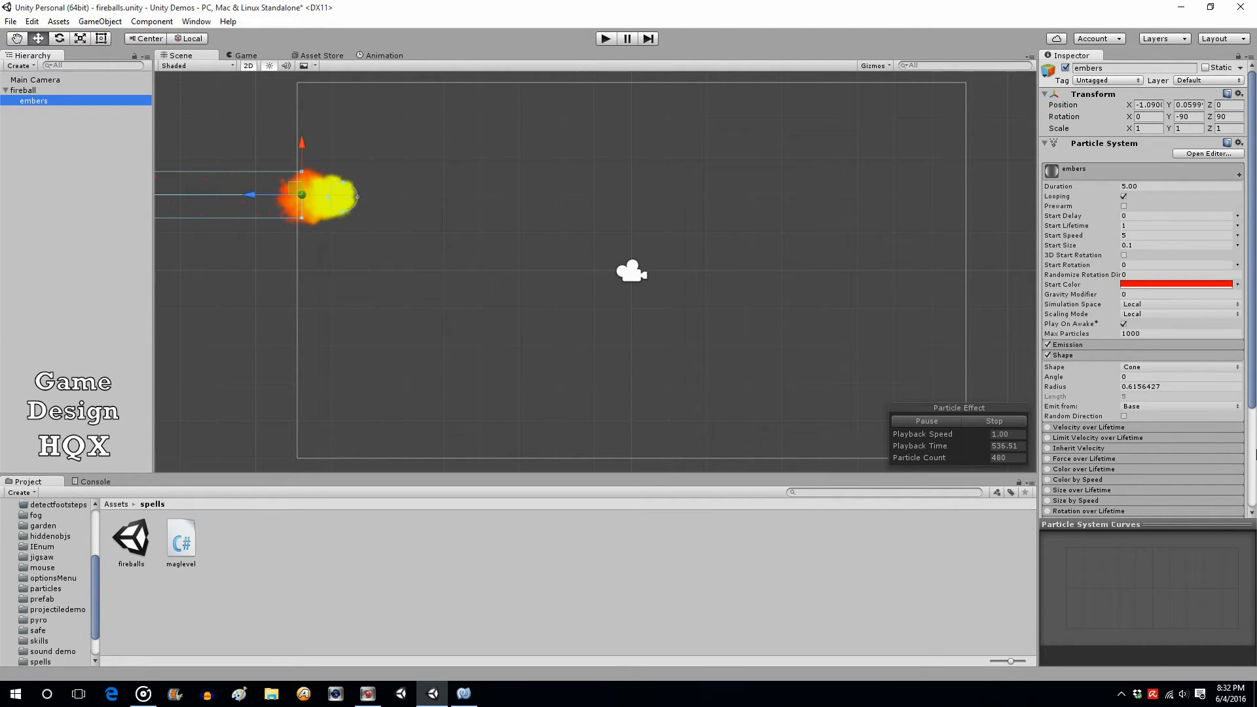
click(606, 39)
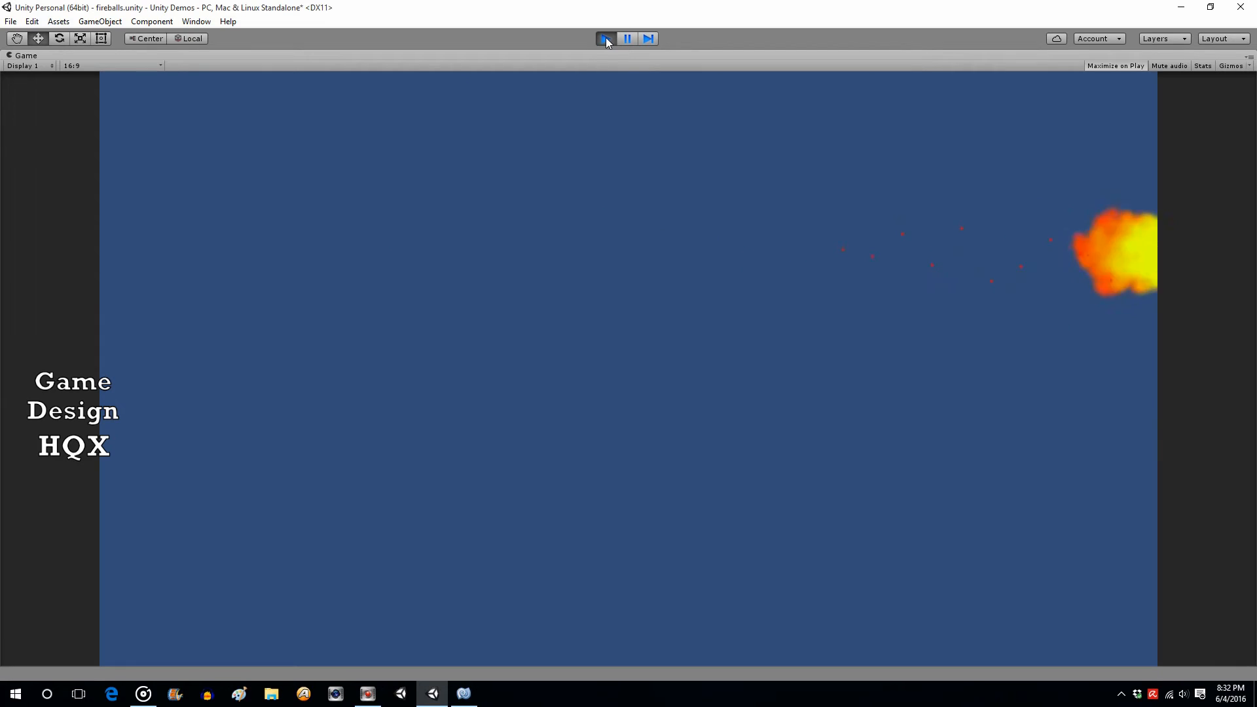
click(606, 38)
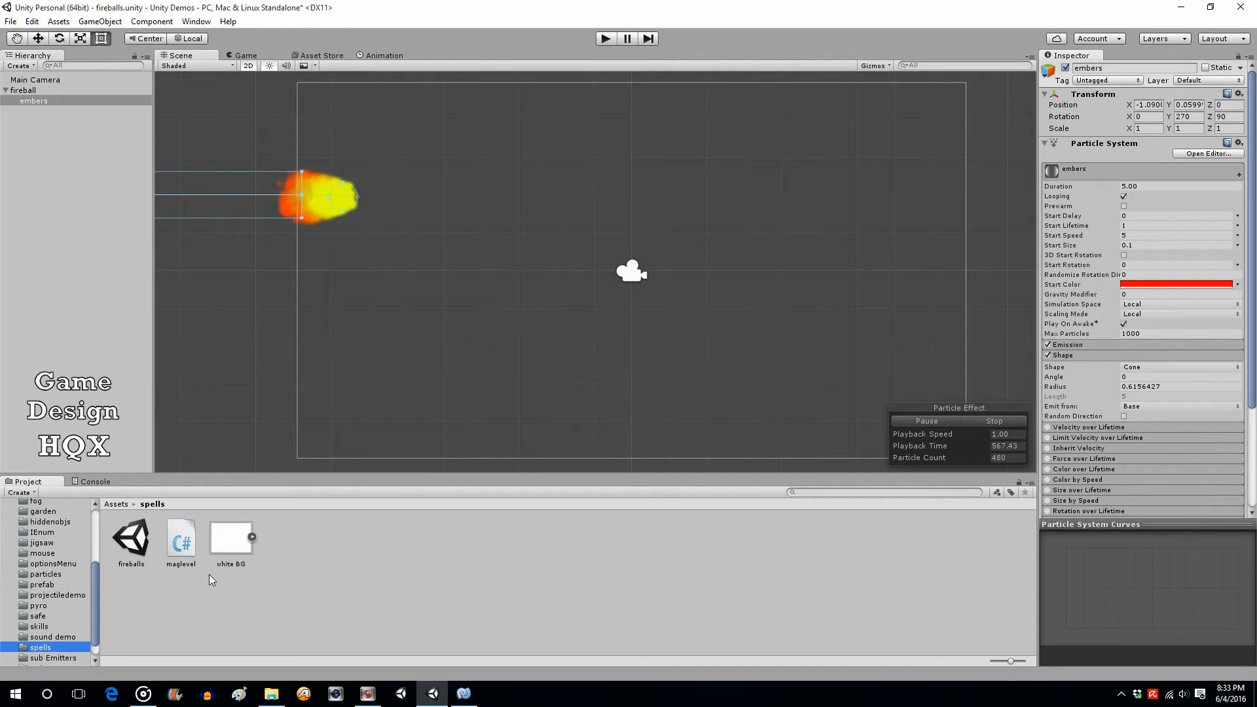
Add the white BG sprite to the scene as its own object and set its order in layer to -1.
click(326, 564)
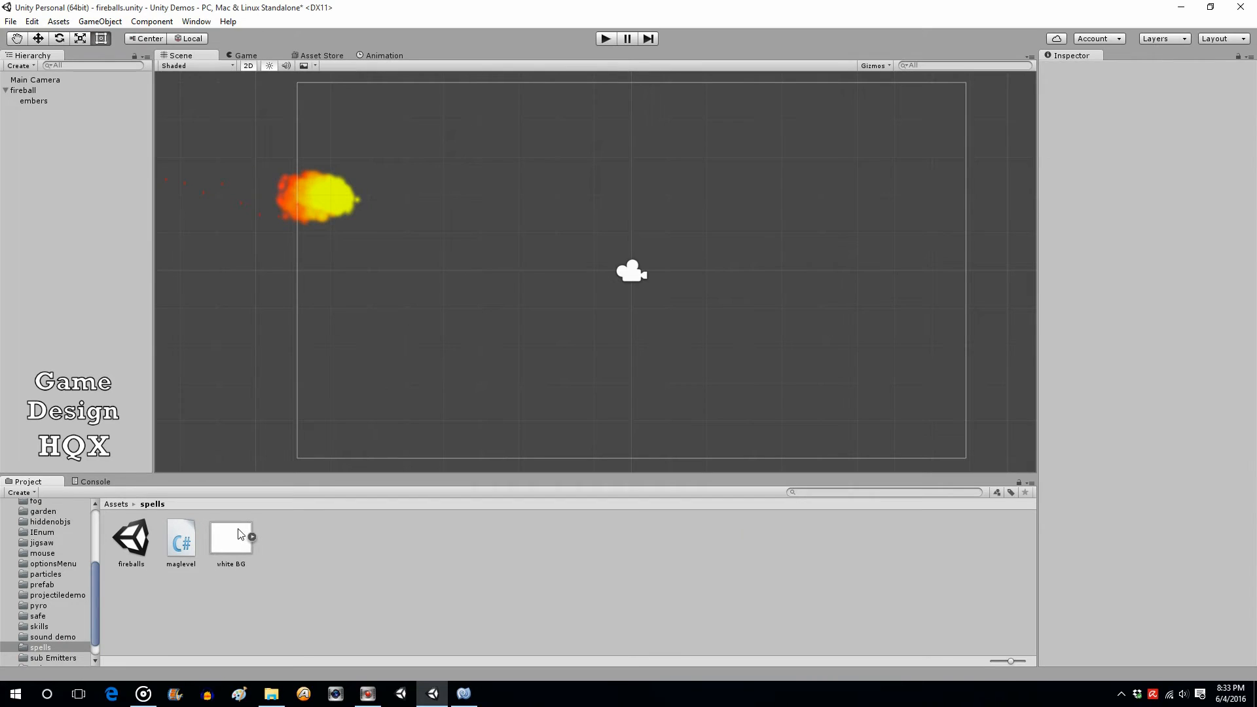
drag(239, 531, 114, 236)
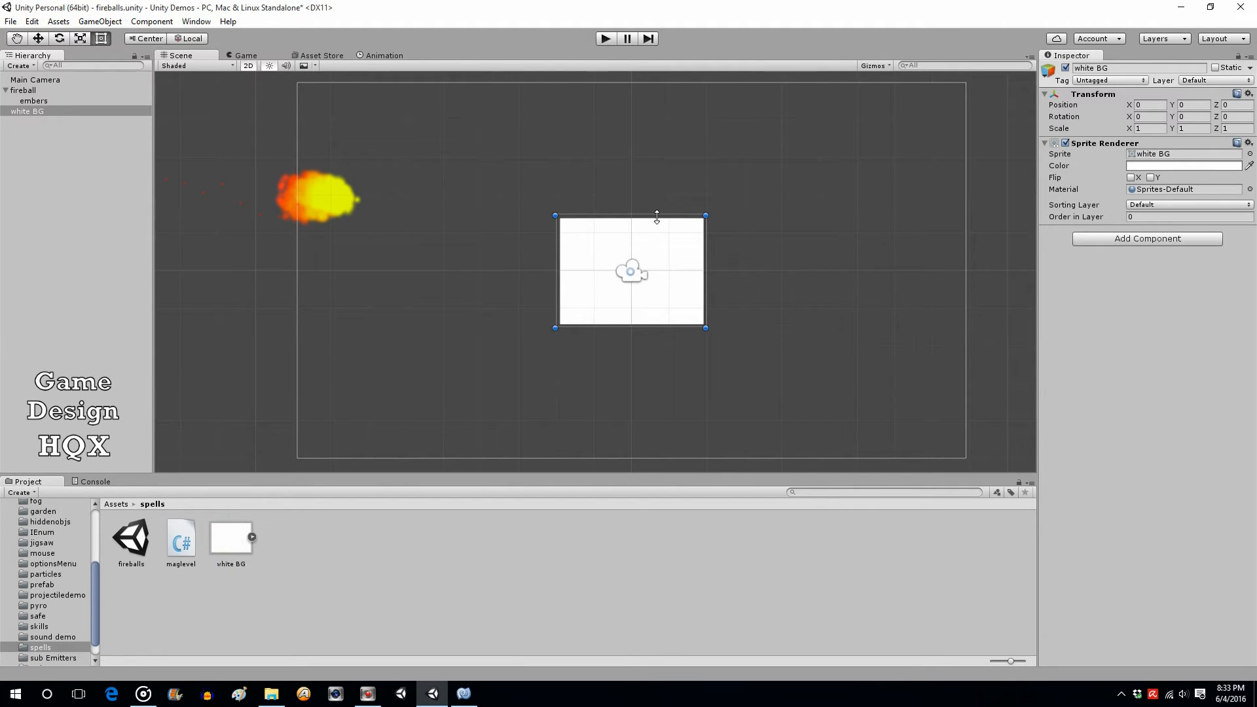
click(1140, 216)
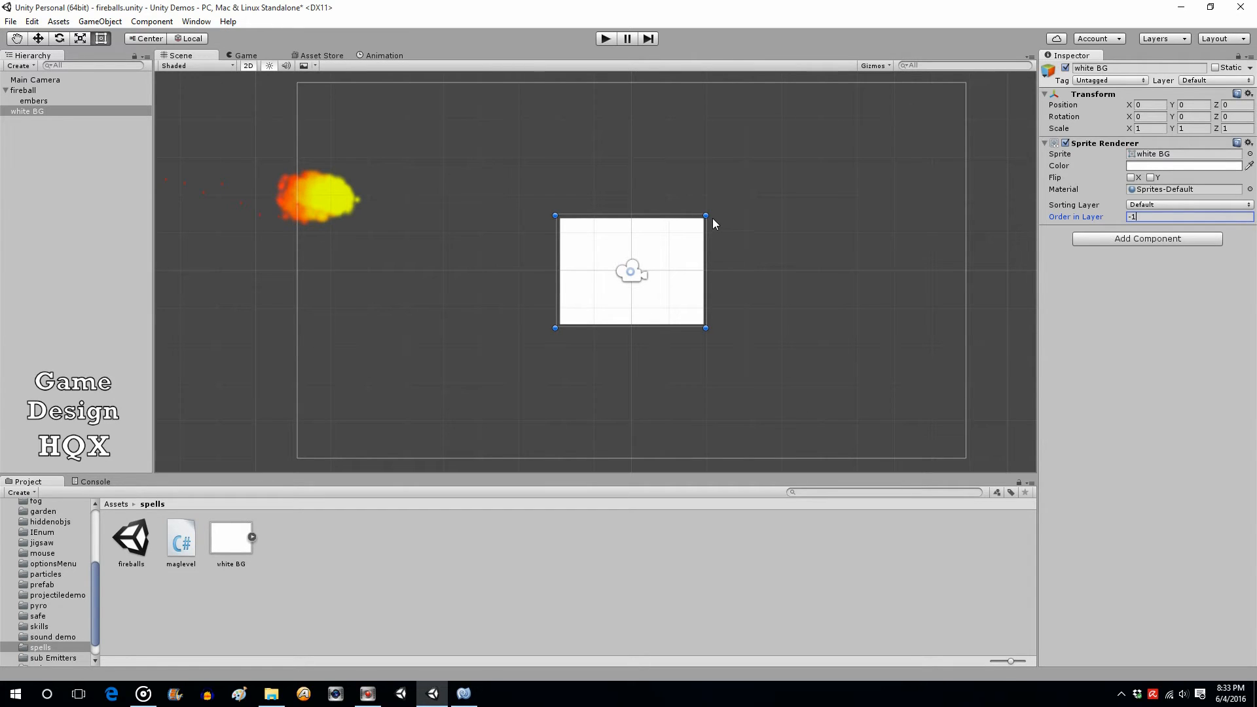
Enlarge the white BG sprite around the fireball's flight area to a scale of about X 3.76, Y 2.93.
drag(707, 213, 847, 140)
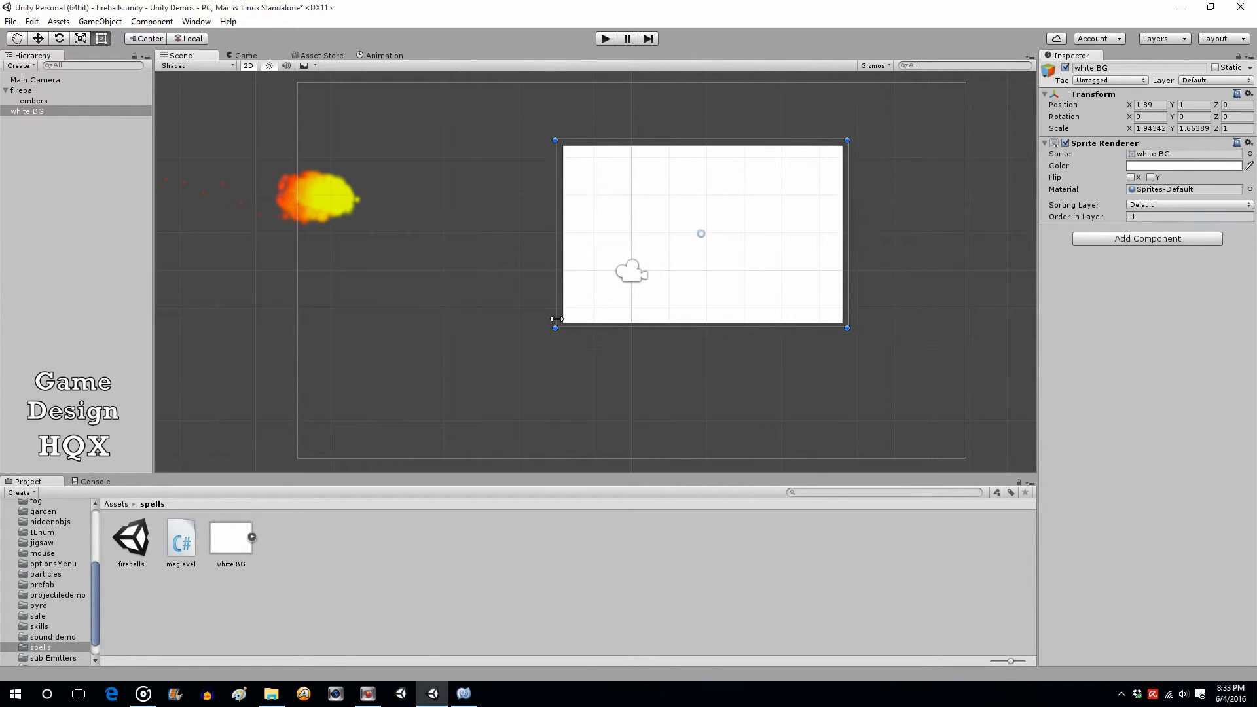
drag(558, 328, 383, 424)
drag(382, 139, 283, 95)
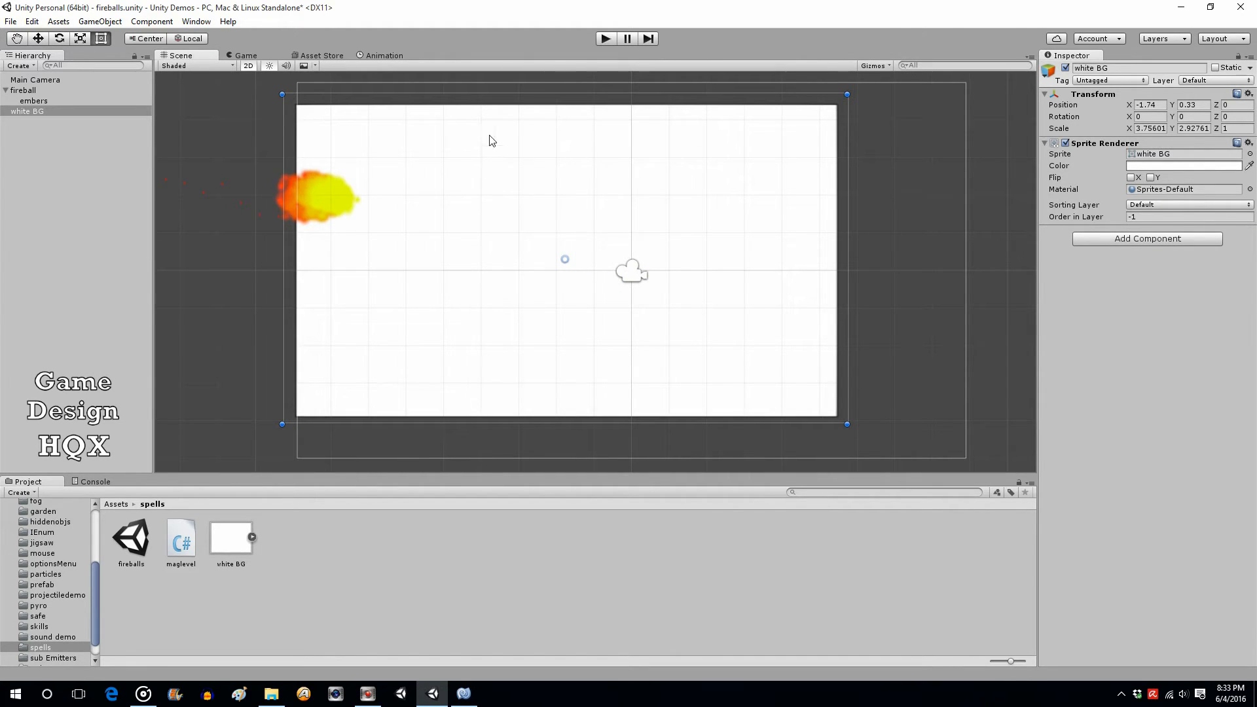
Tint the white BG sprite light grey, about RGB 214, 214, 214, at full opacity.
click(1198, 166)
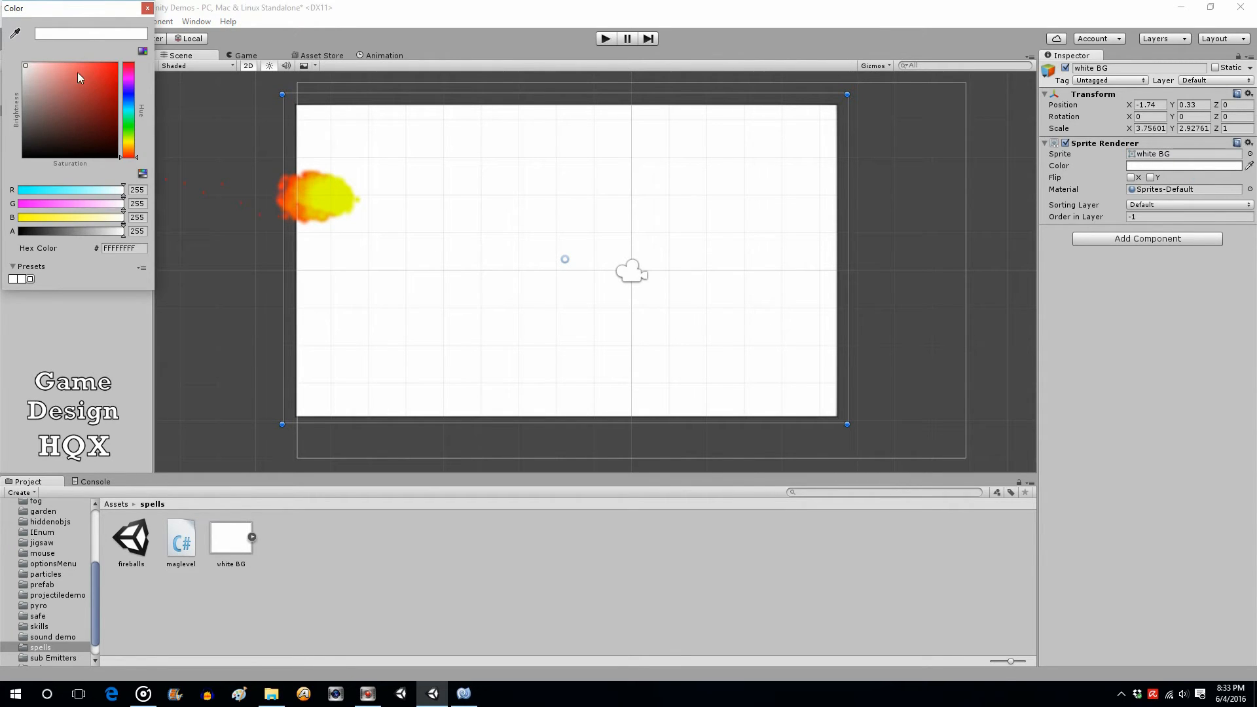
drag(25, 68, 19, 83)
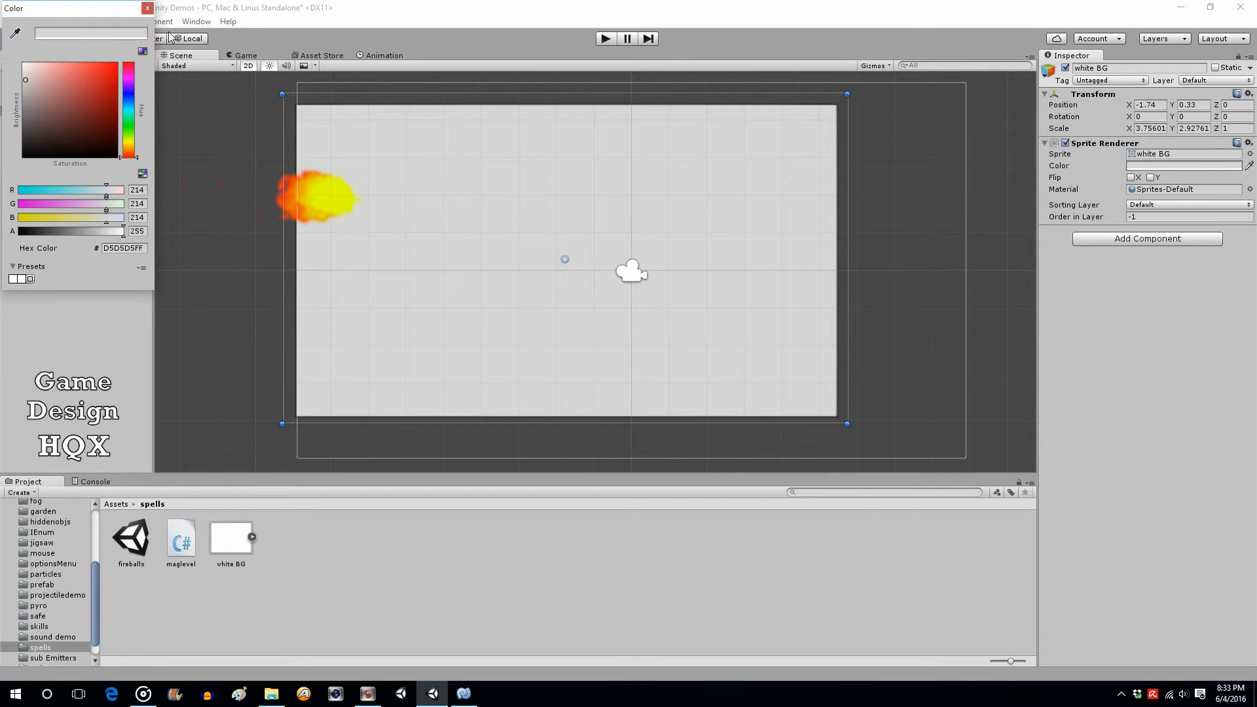
click(147, 8)
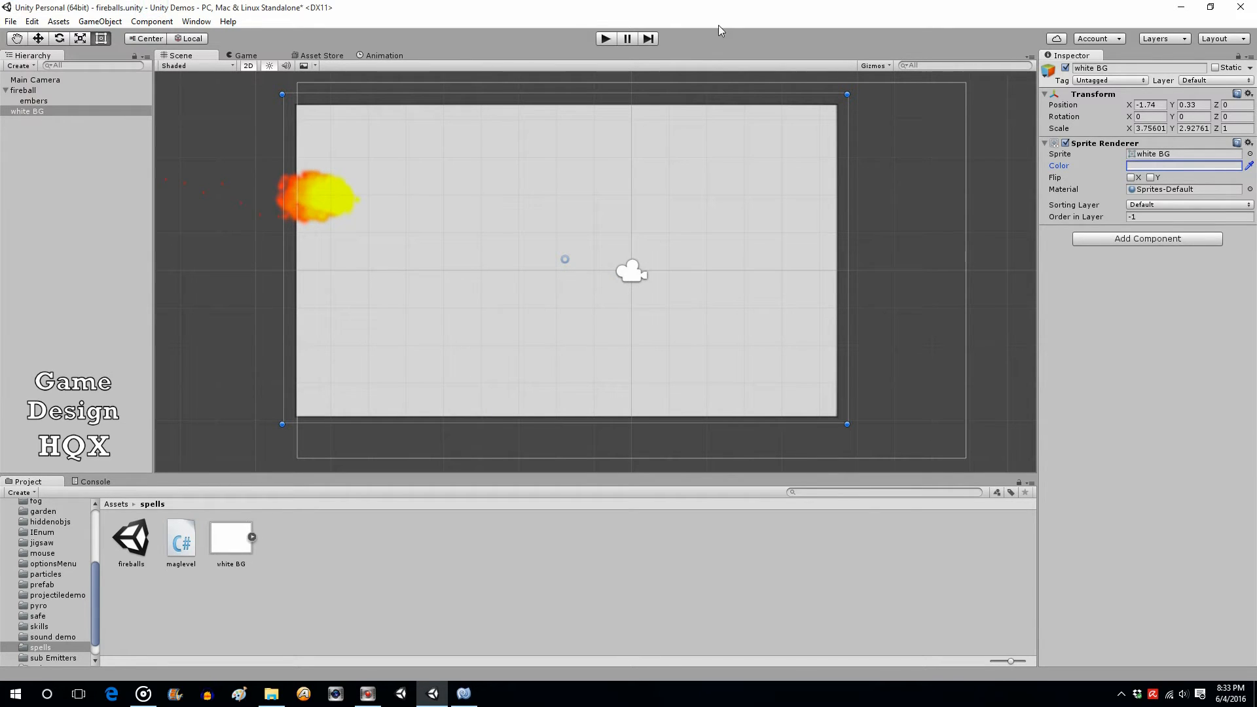
Play-test the fireball and its embers against the grey background.
click(612, 41)
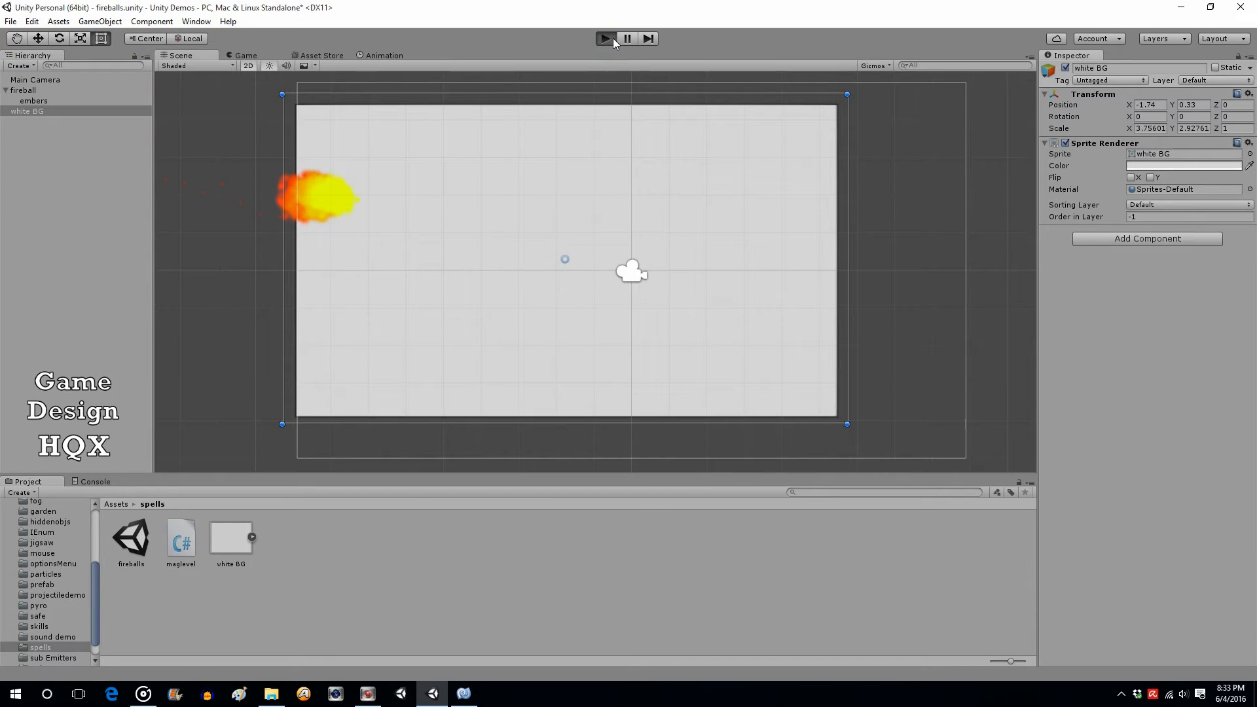
click(606, 38)
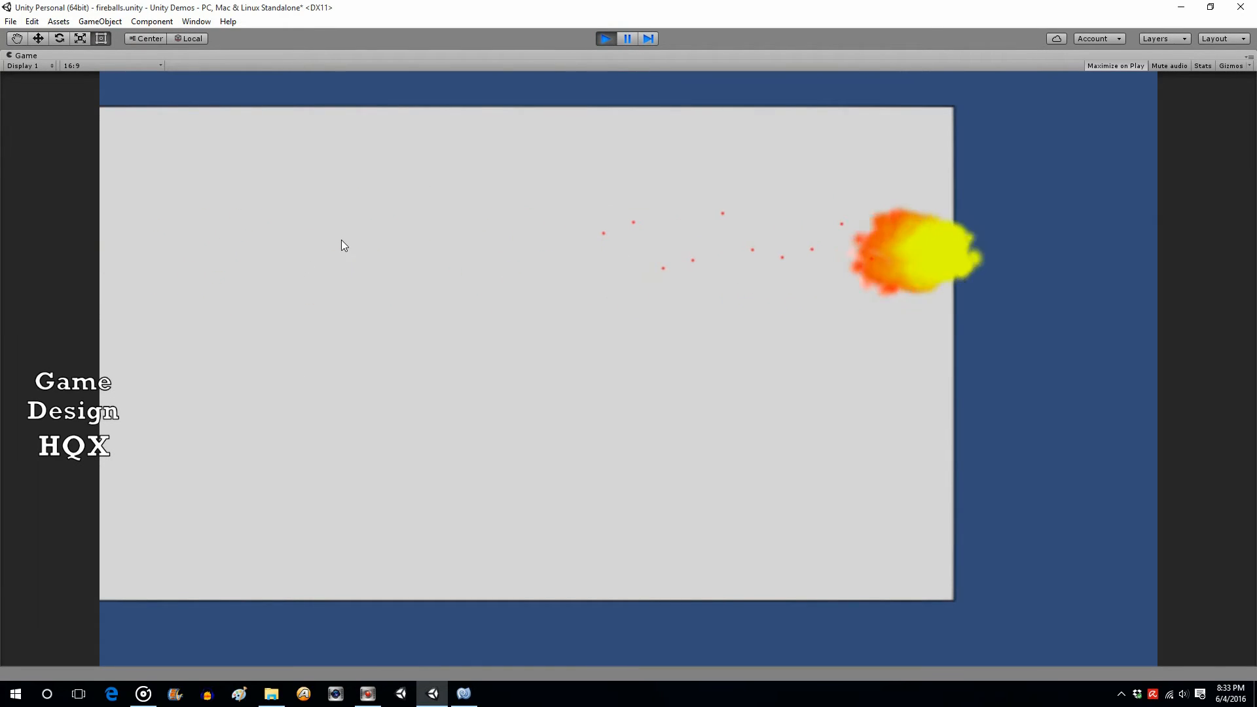
click(613, 41)
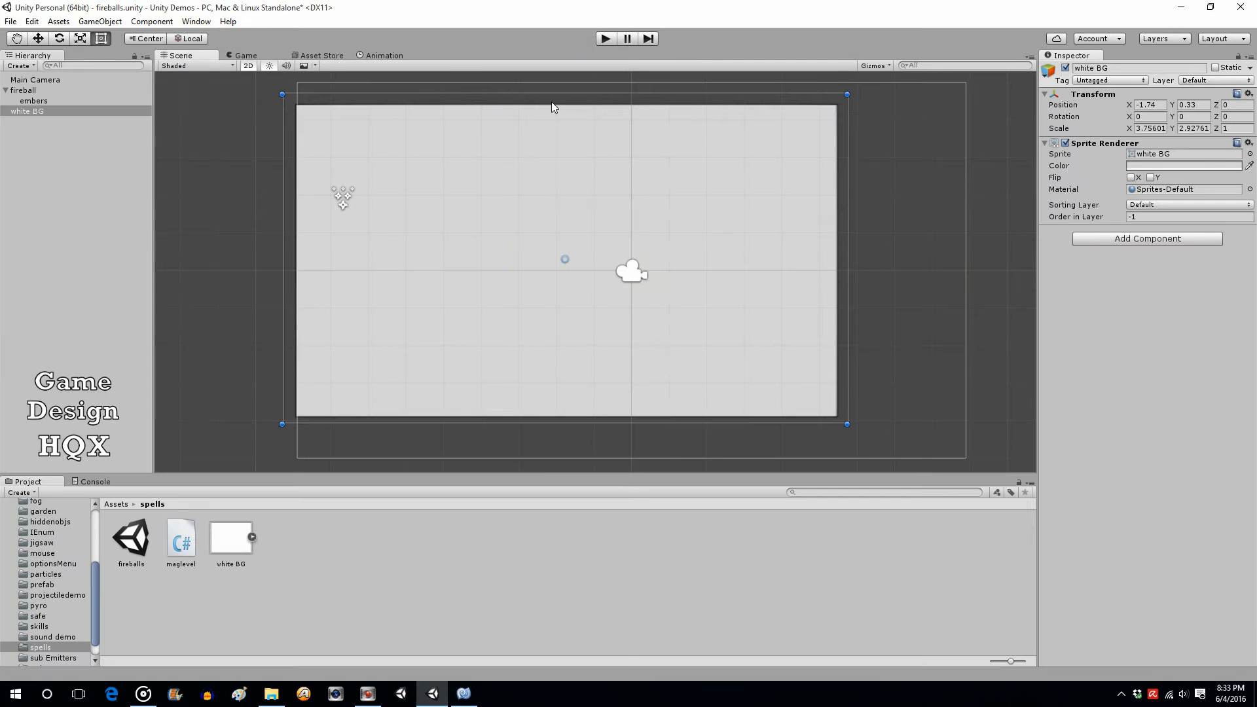
Set embers' start size to 0.05, start lifetime to 0.5 and simulation space to World, and play-test the effect.
click(45, 100)
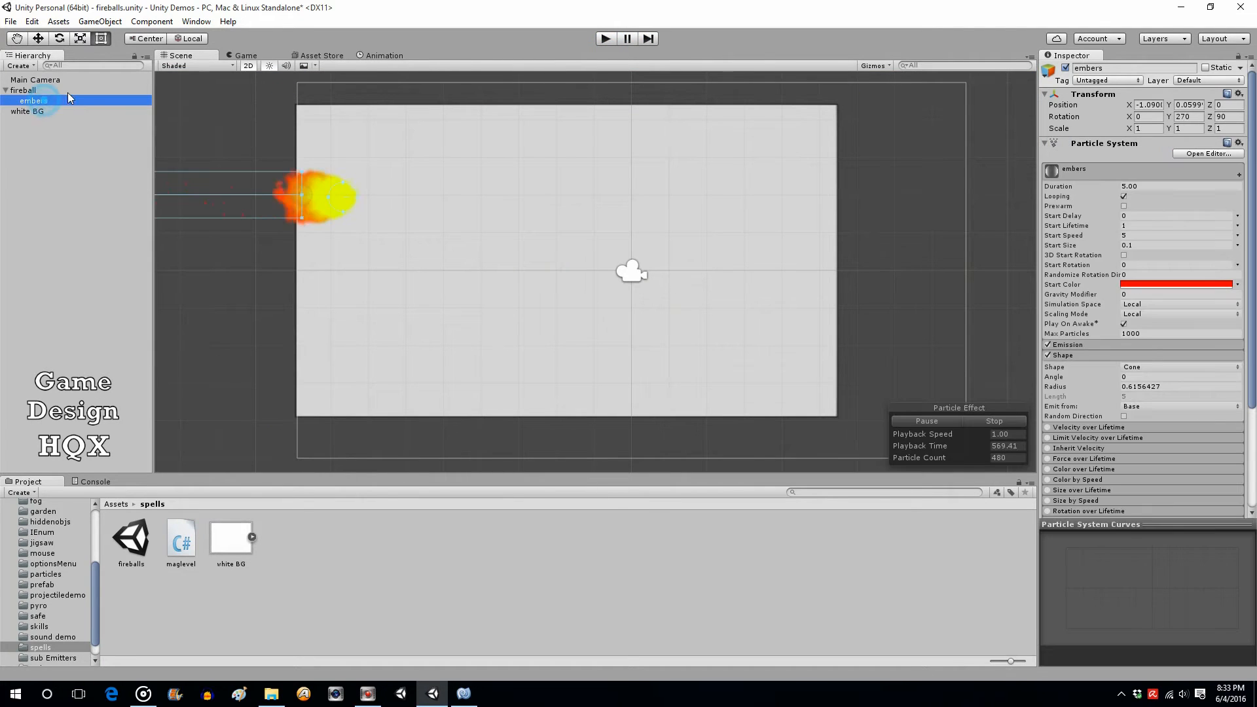
click(1155, 246)
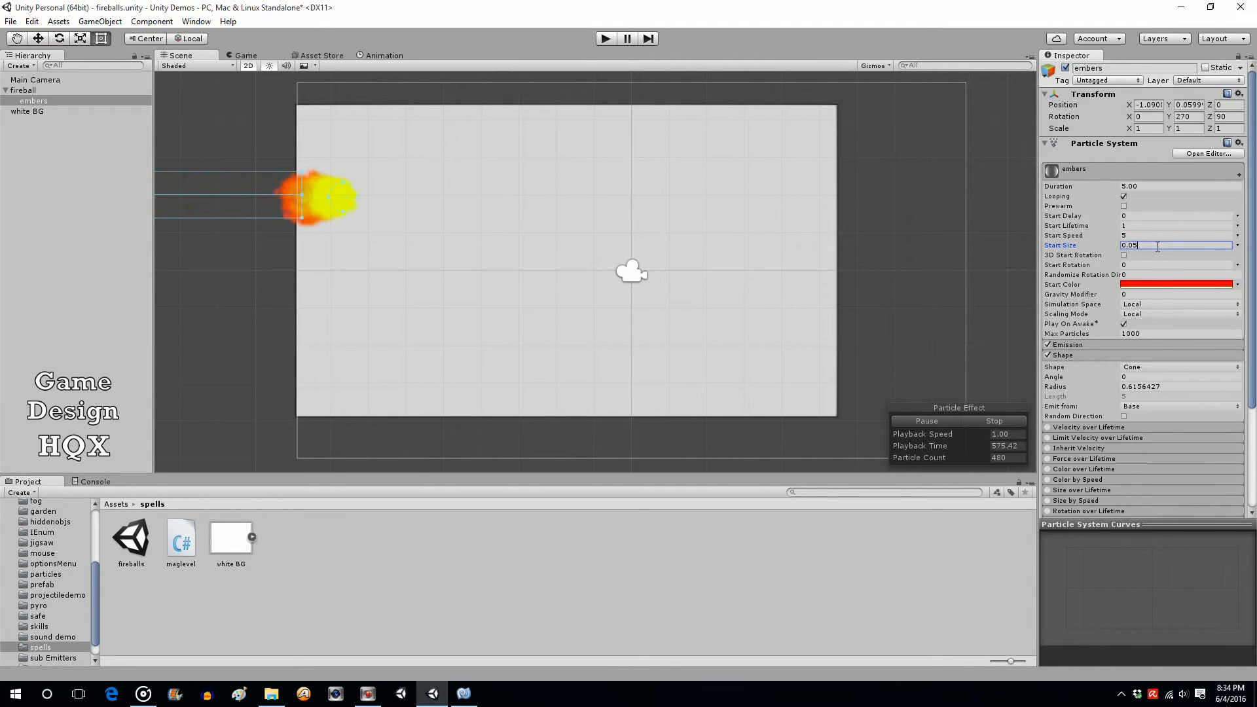
click(1129, 226)
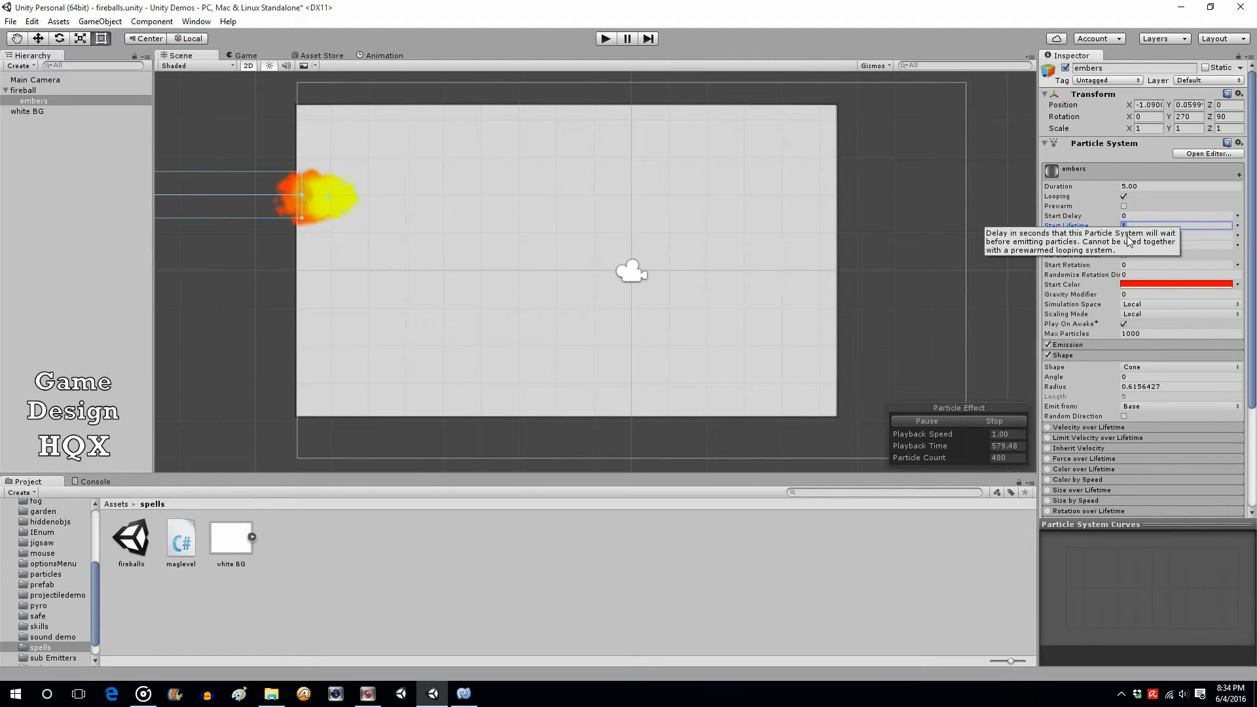
text(.5)
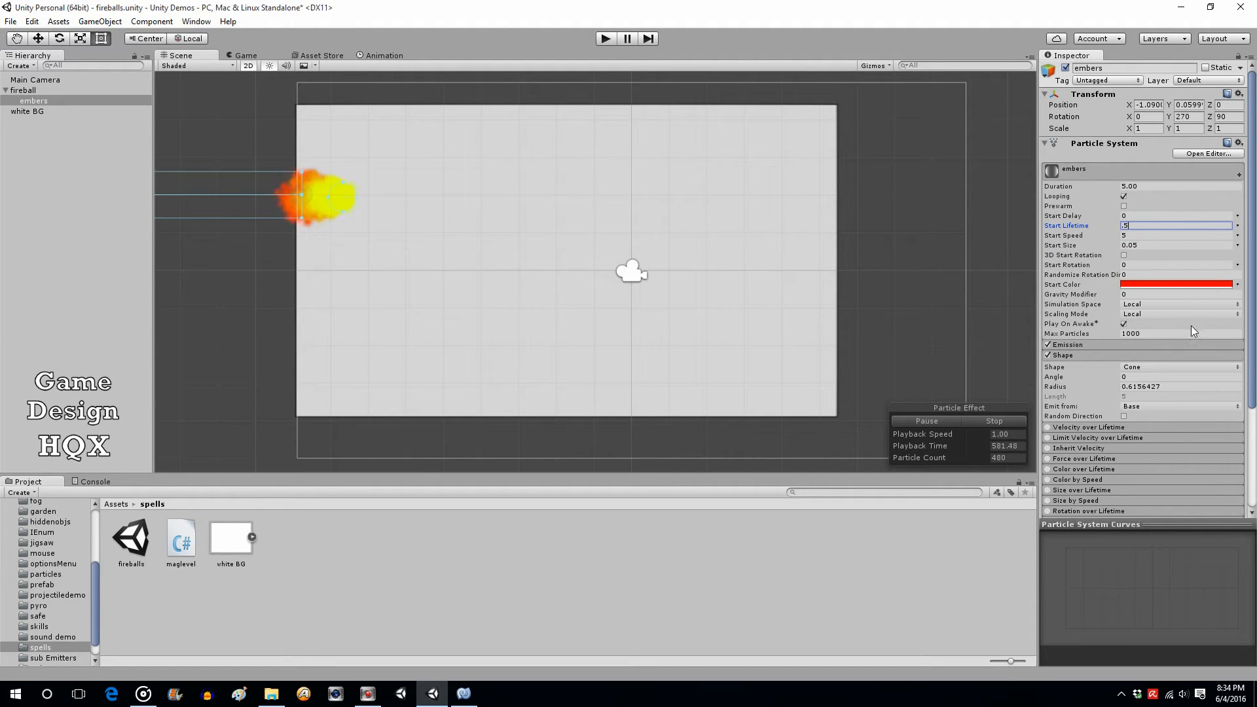
click(1195, 304)
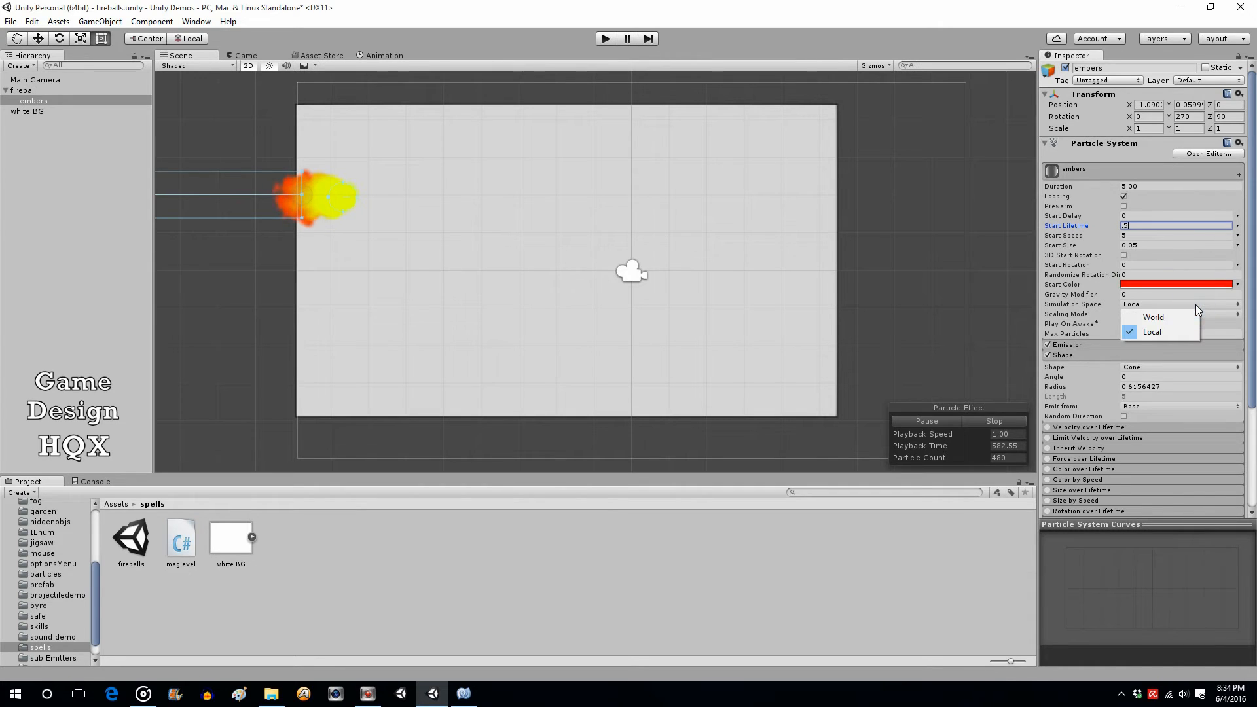
click(1179, 317)
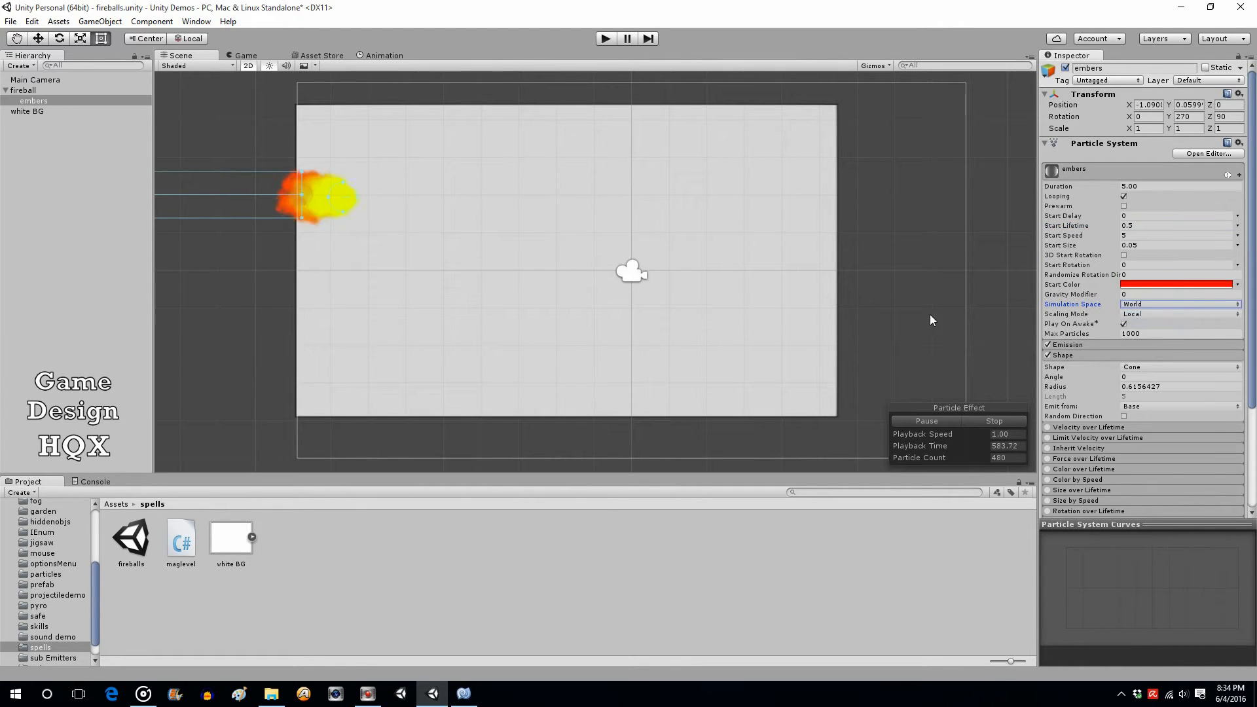
click(605, 39)
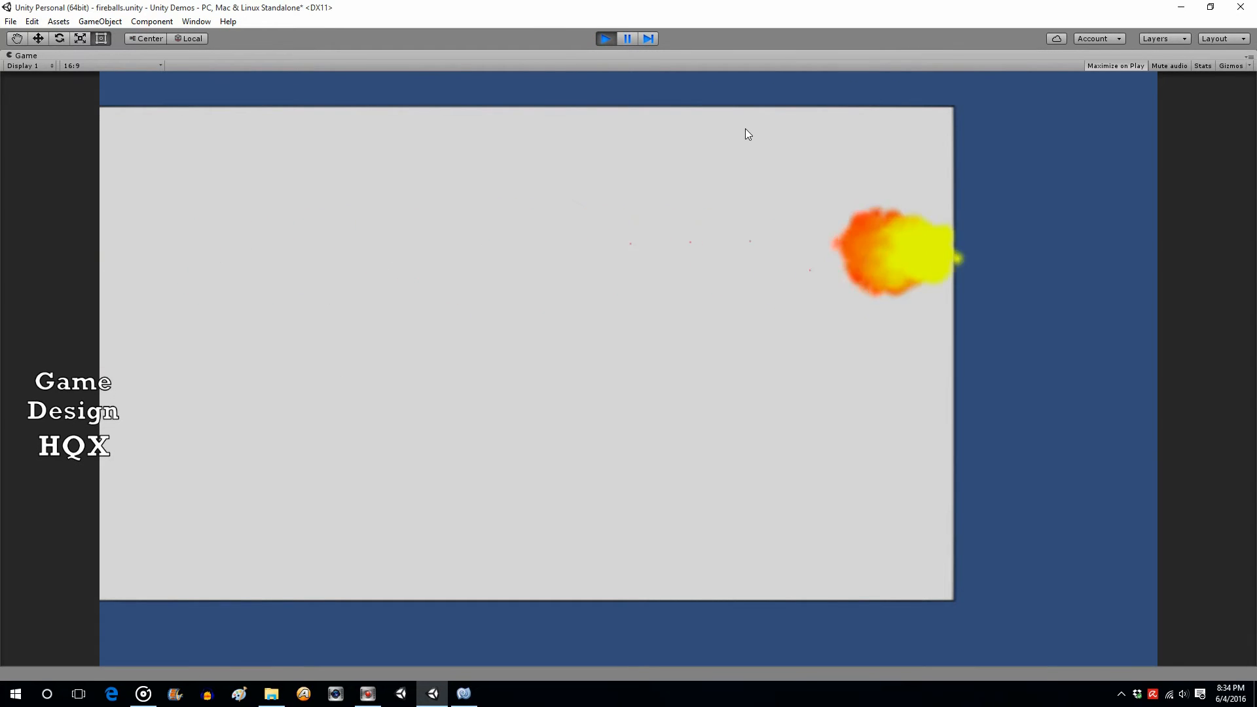
click(603, 39)
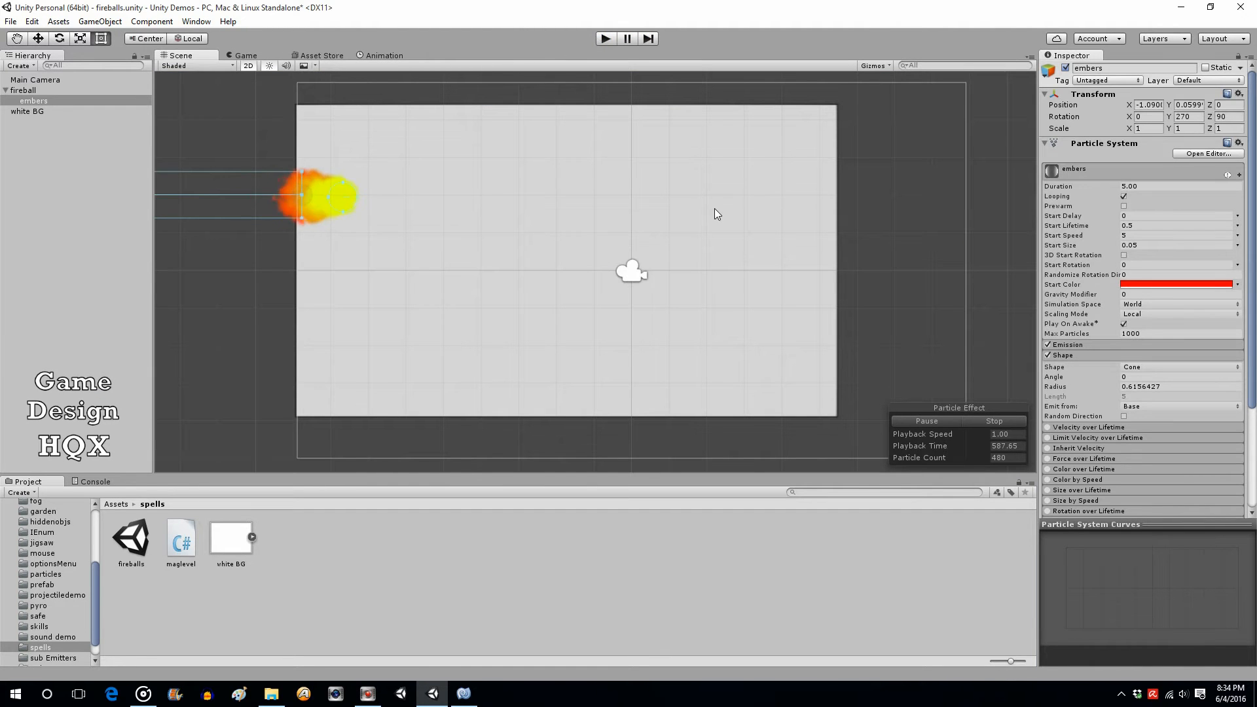
Set the embers emission rate to 100 and play-test the denser trail.
click(1135, 345)
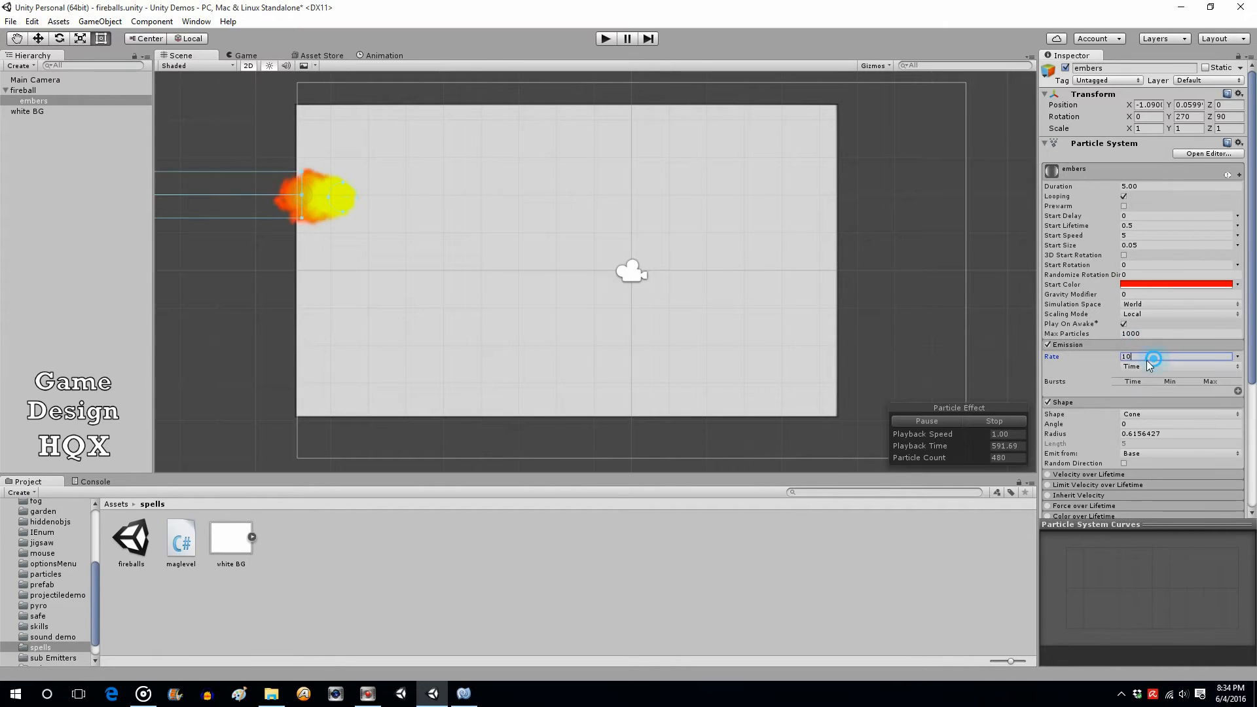
text(1)
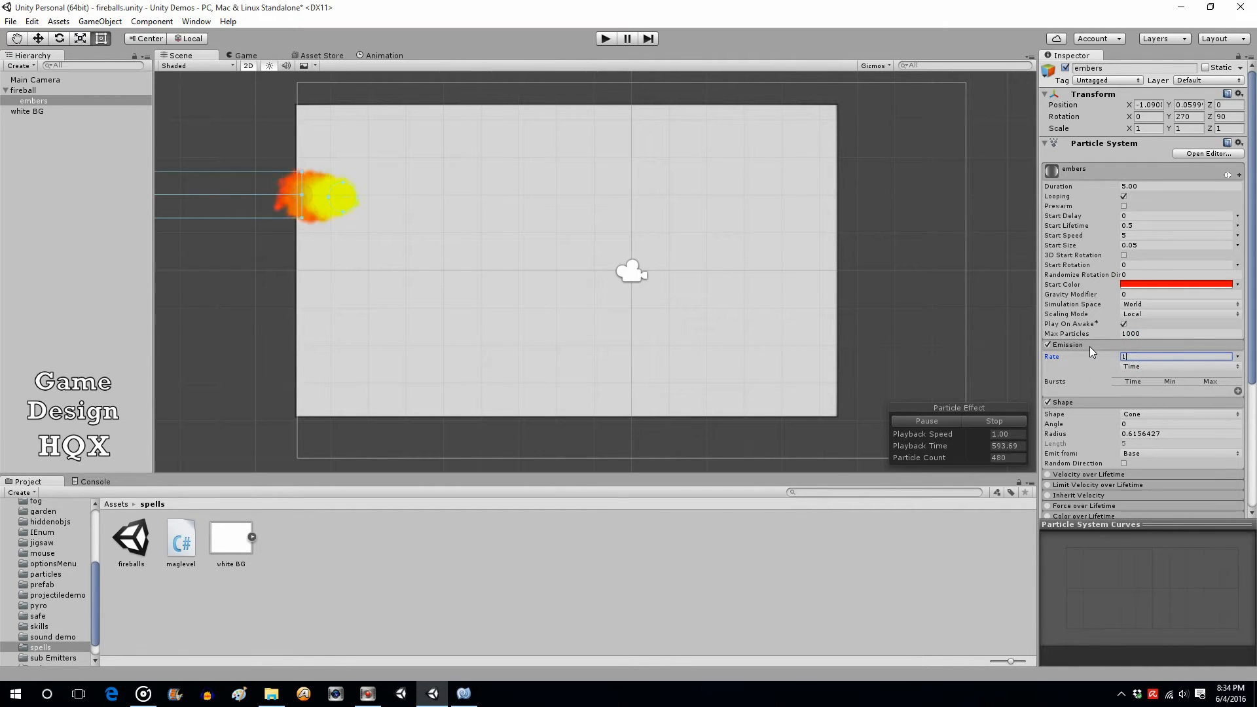
click(604, 39)
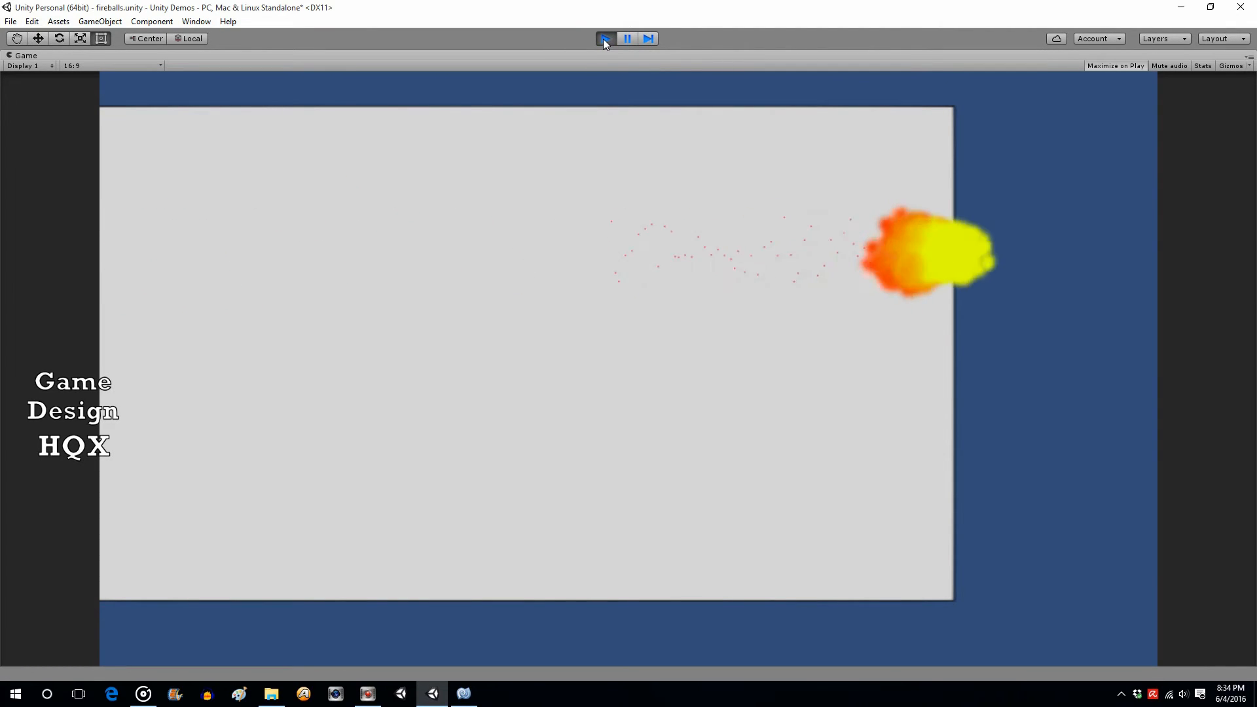
click(604, 40)
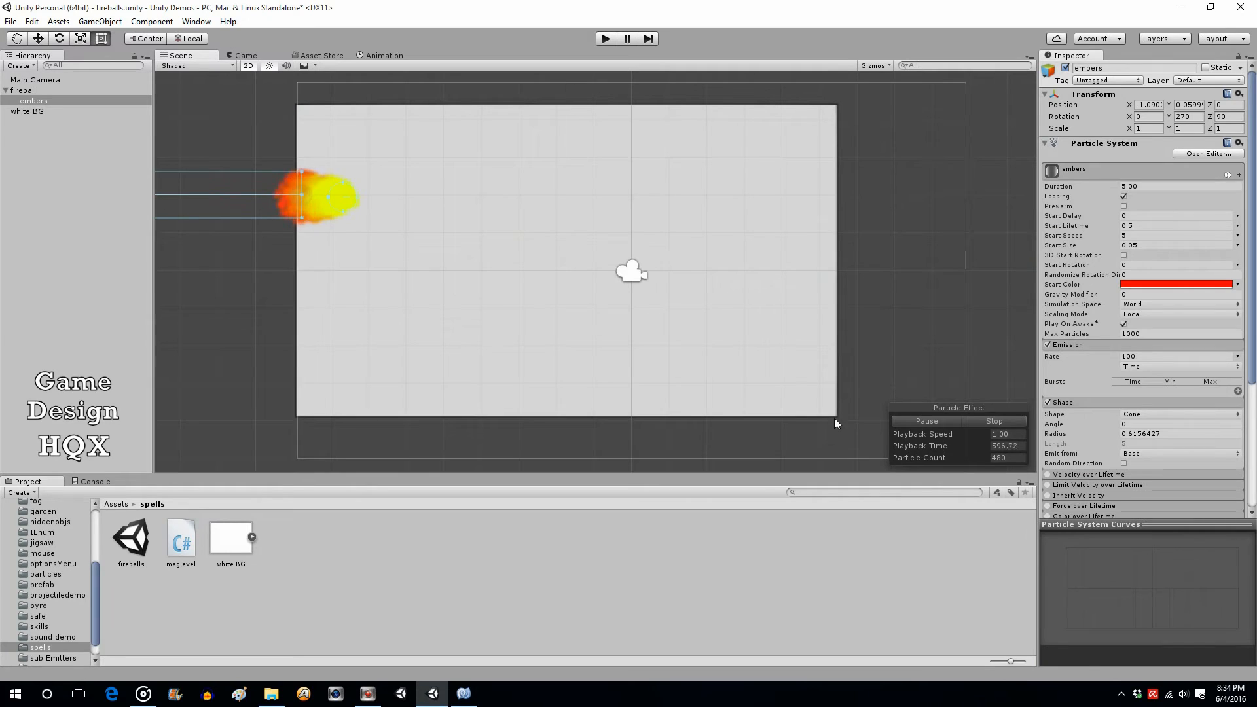
Widen the white BG sprite to nearly the camera frame's right edge, at a scale of about X 4.51, Y 2.93.
click(822, 281)
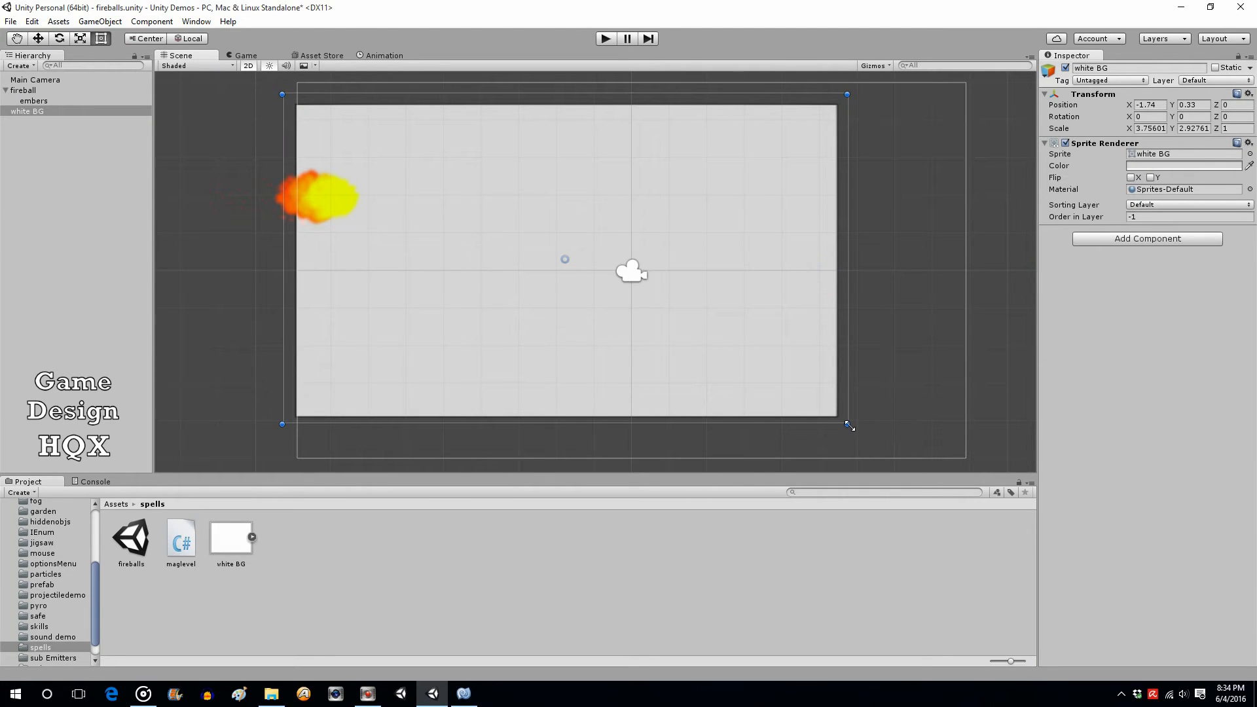
drag(849, 426, 960, 425)
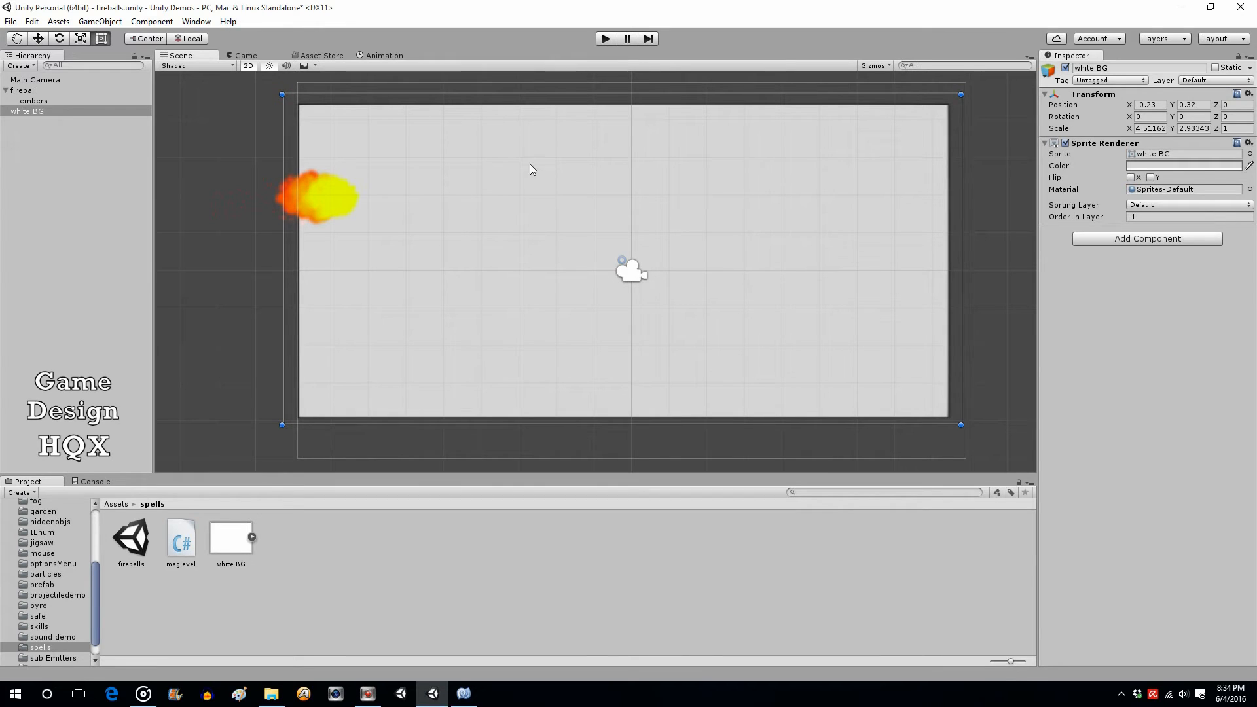
click(38, 198)
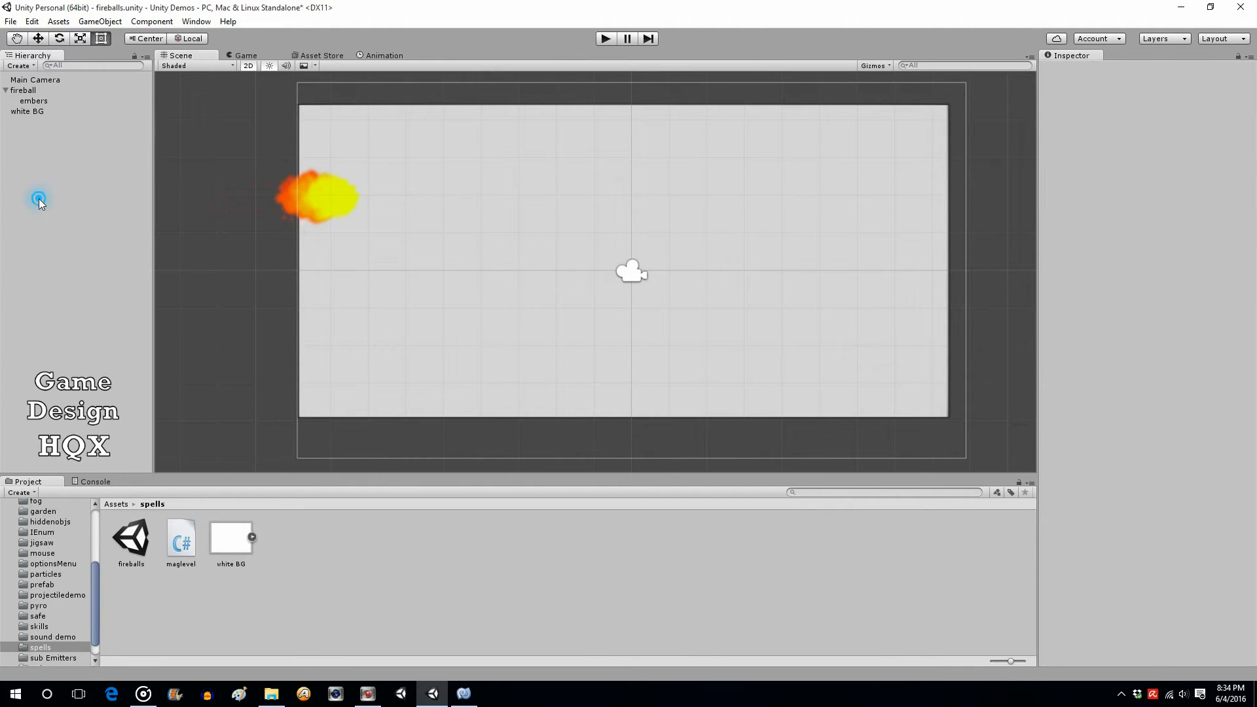
Create a new particle system and rename it smokering.
click(96, 23)
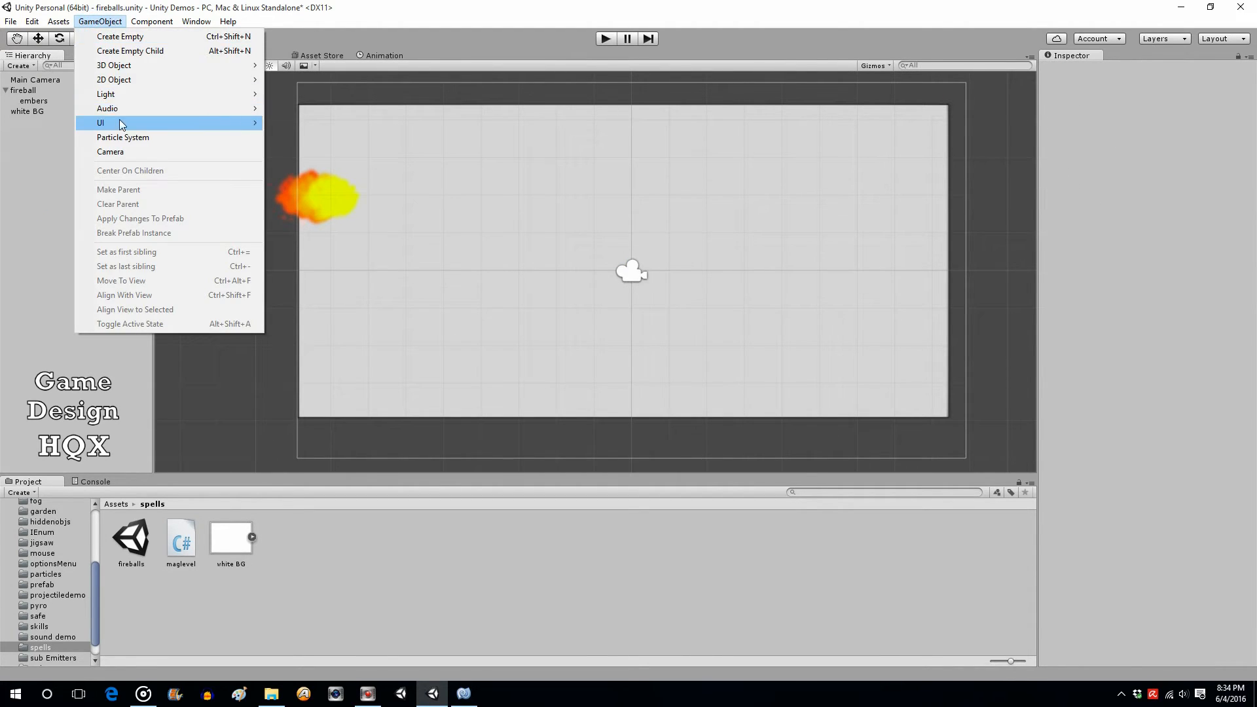
click(123, 137)
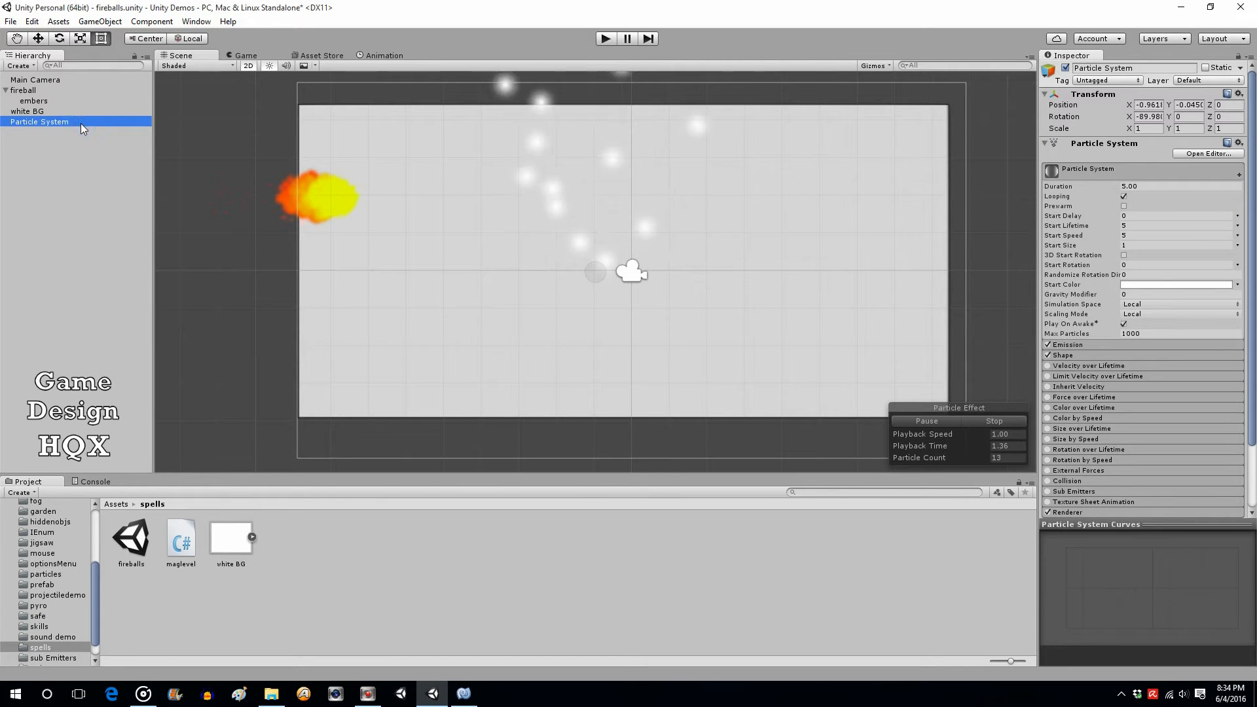
click(81, 123)
text(smokering)
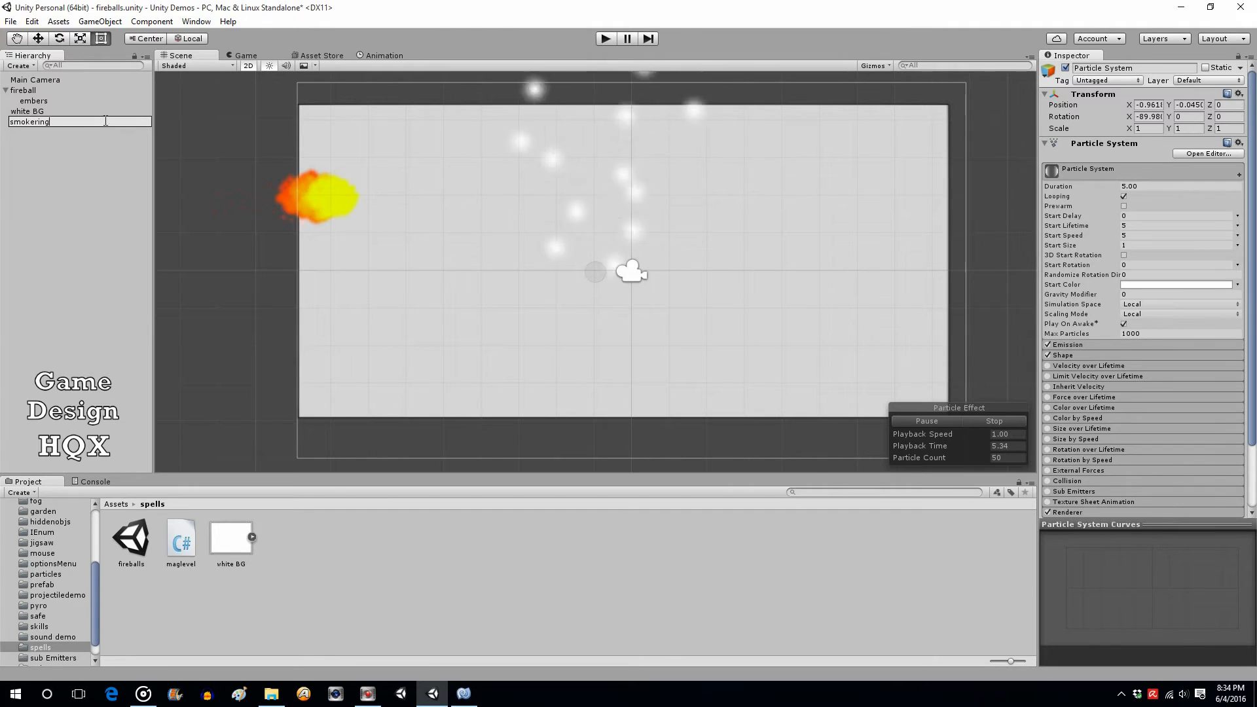
click(89, 147)
Change smokering's emission shape to a Circle that emits from its edge, and set its X rotation to 0.
click(37, 126)
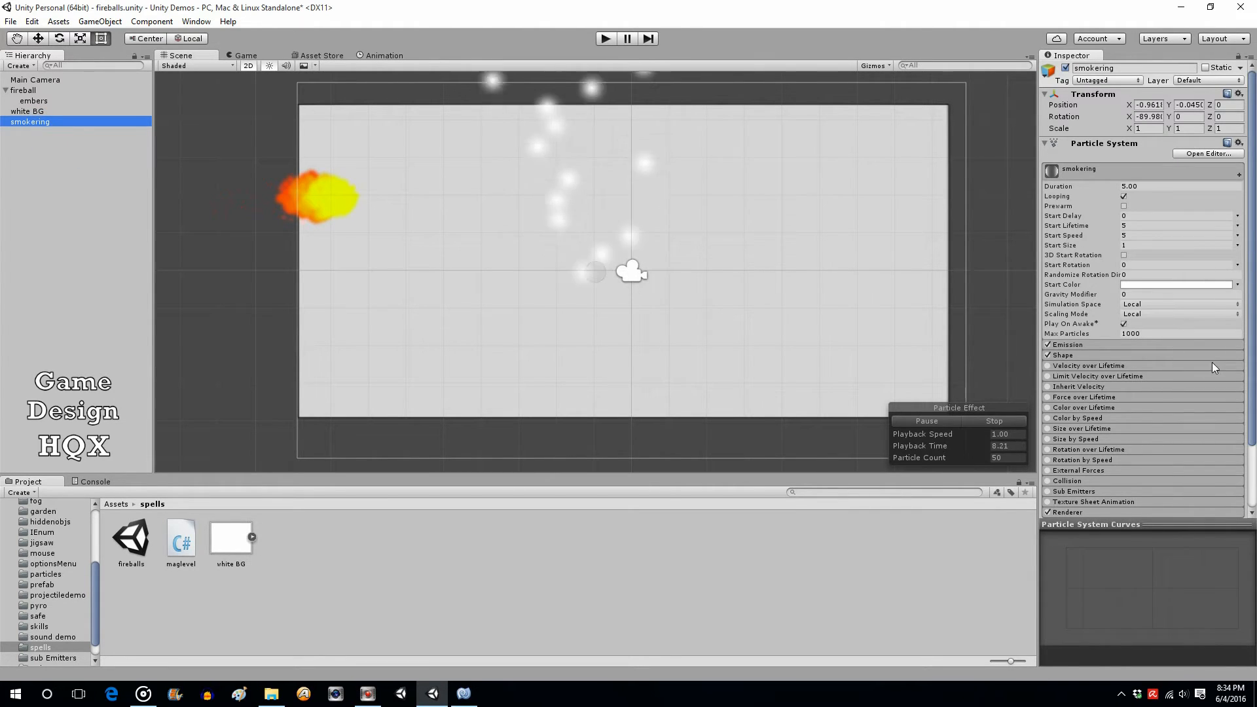
click(1176, 356)
click(1168, 368)
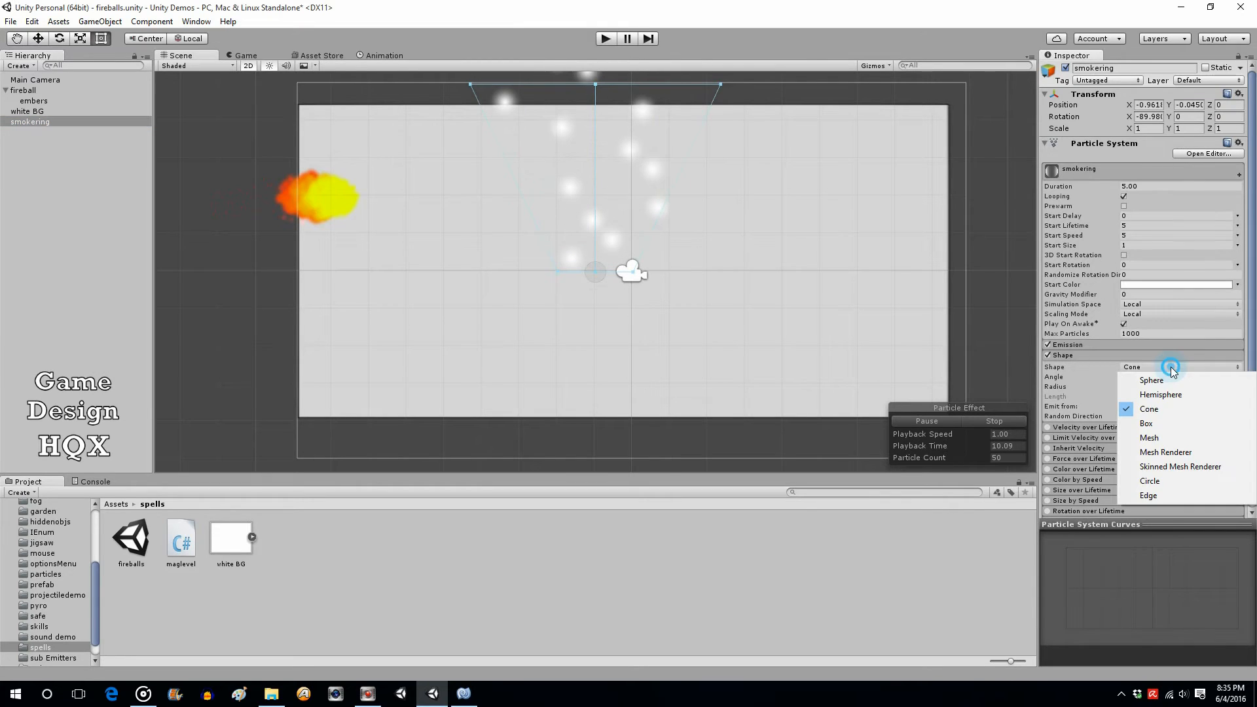
click(1151, 483)
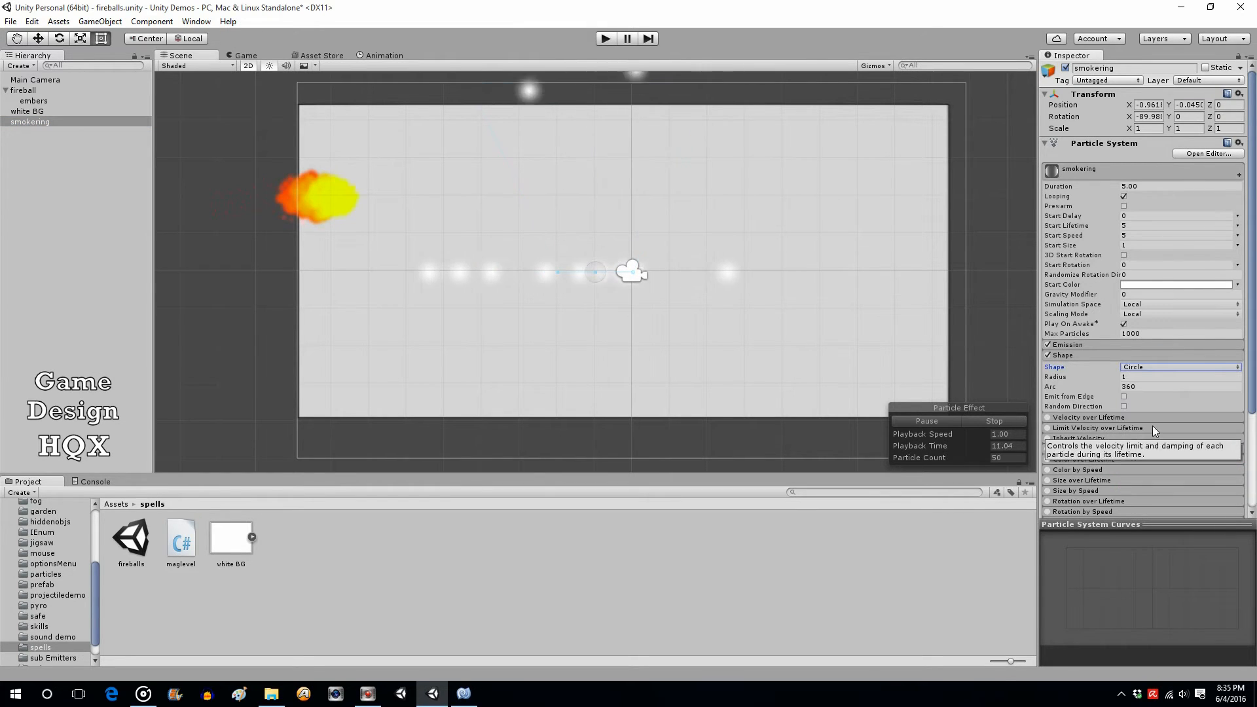
click(1124, 397)
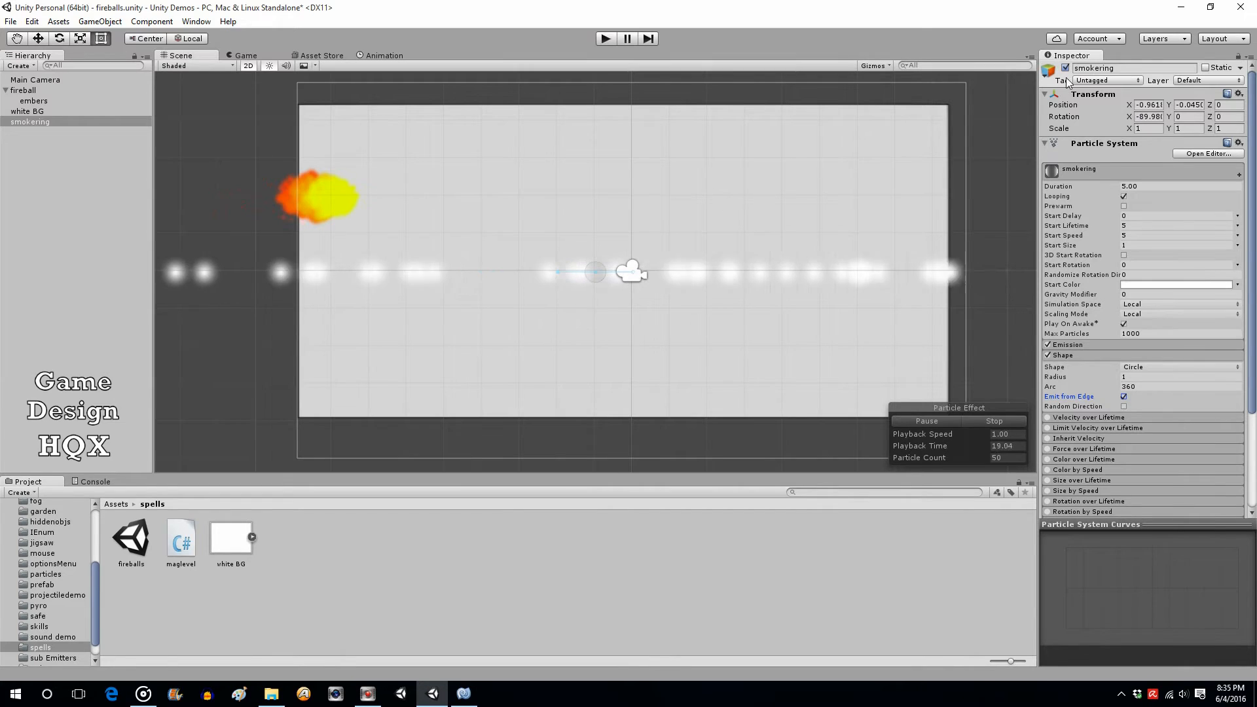
double_click(1138, 116)
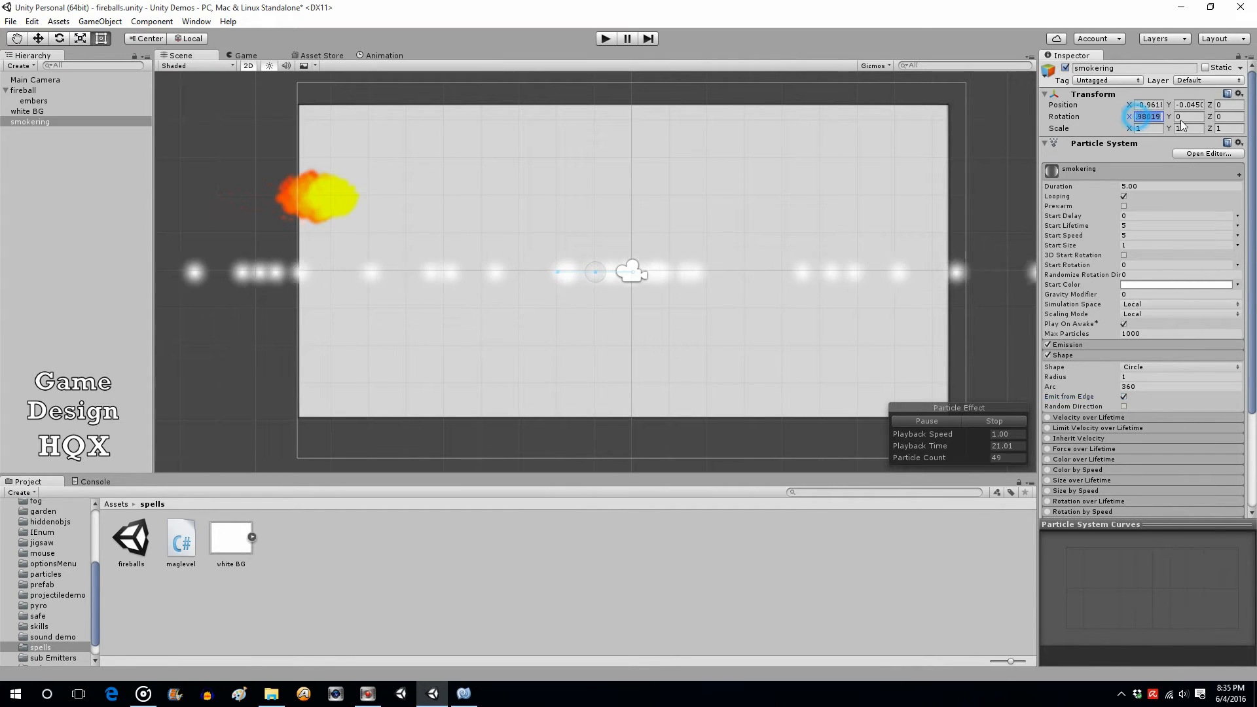
text(0)
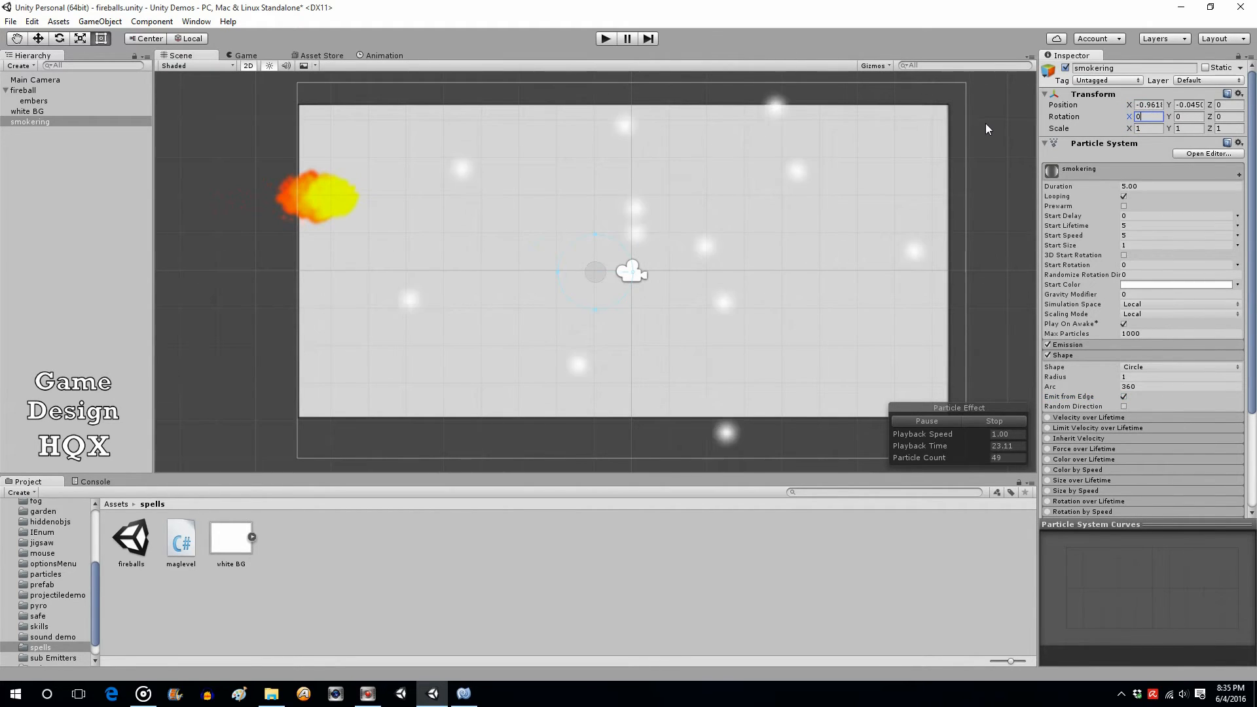
Set smokering's start size to 0.3, start lifetime to 0.4 and start speed to 1.
click(1136, 247)
text(.3)
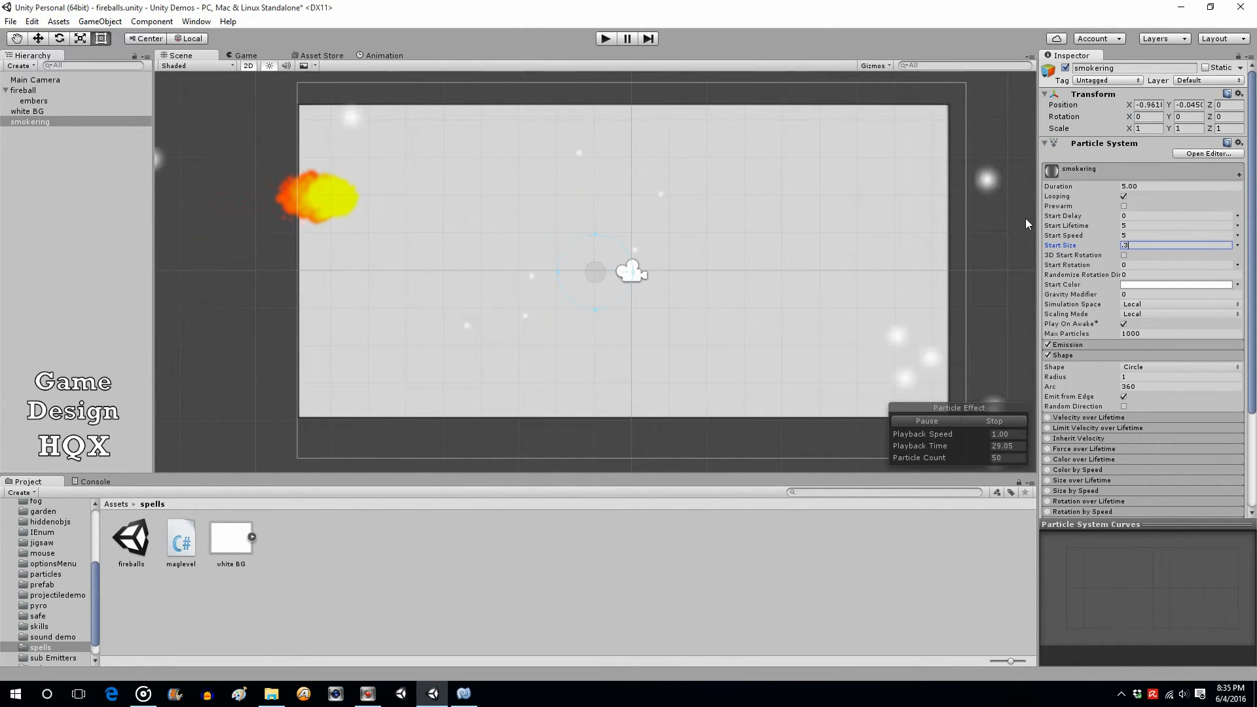
click(1136, 226)
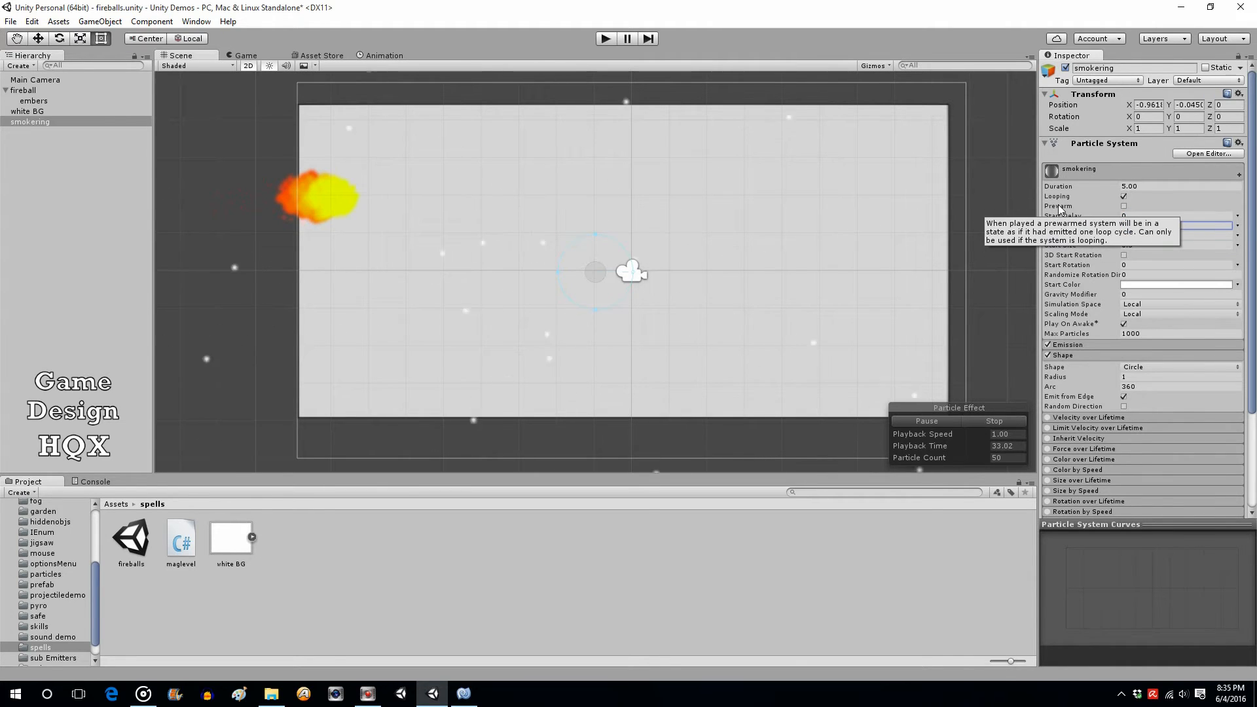
text(.4)
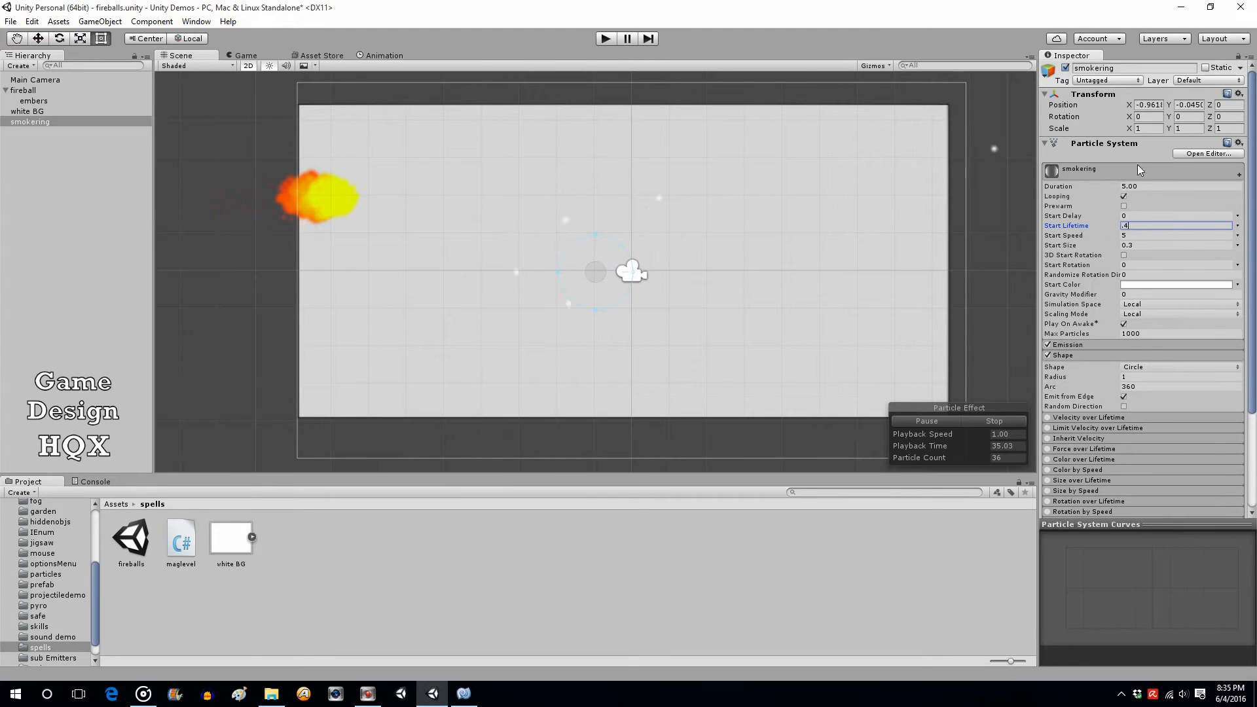
click(1131, 235)
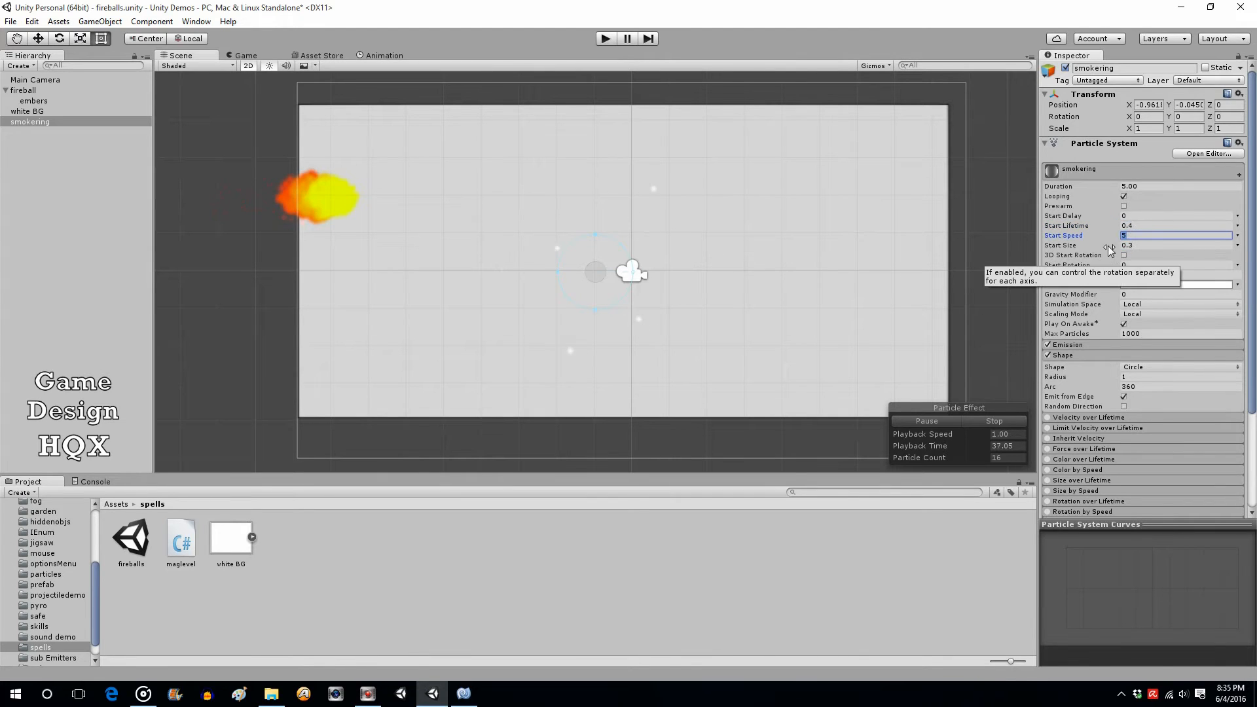
text(1)
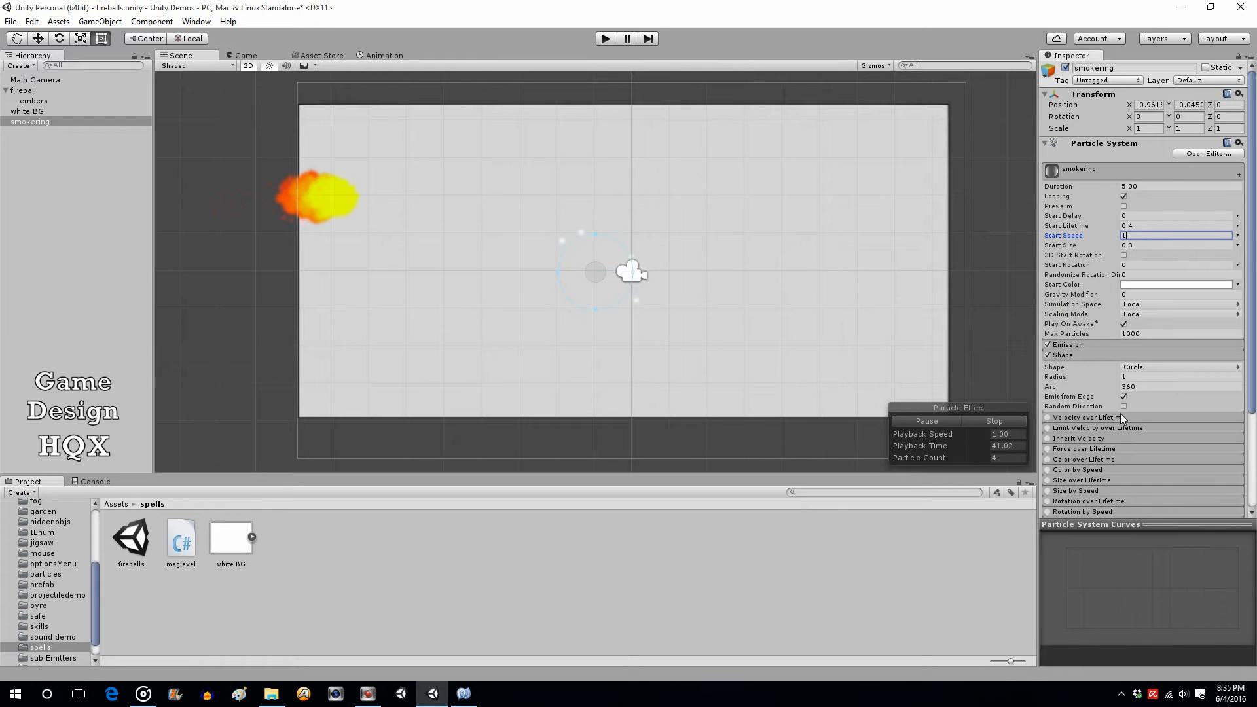
Replace smokering's continuous emission with a rate of 0 and a 500-particle burst at time 0.00, using a duration of 0.4.
click(1162, 347)
scroll(1161, 345, down, 1)
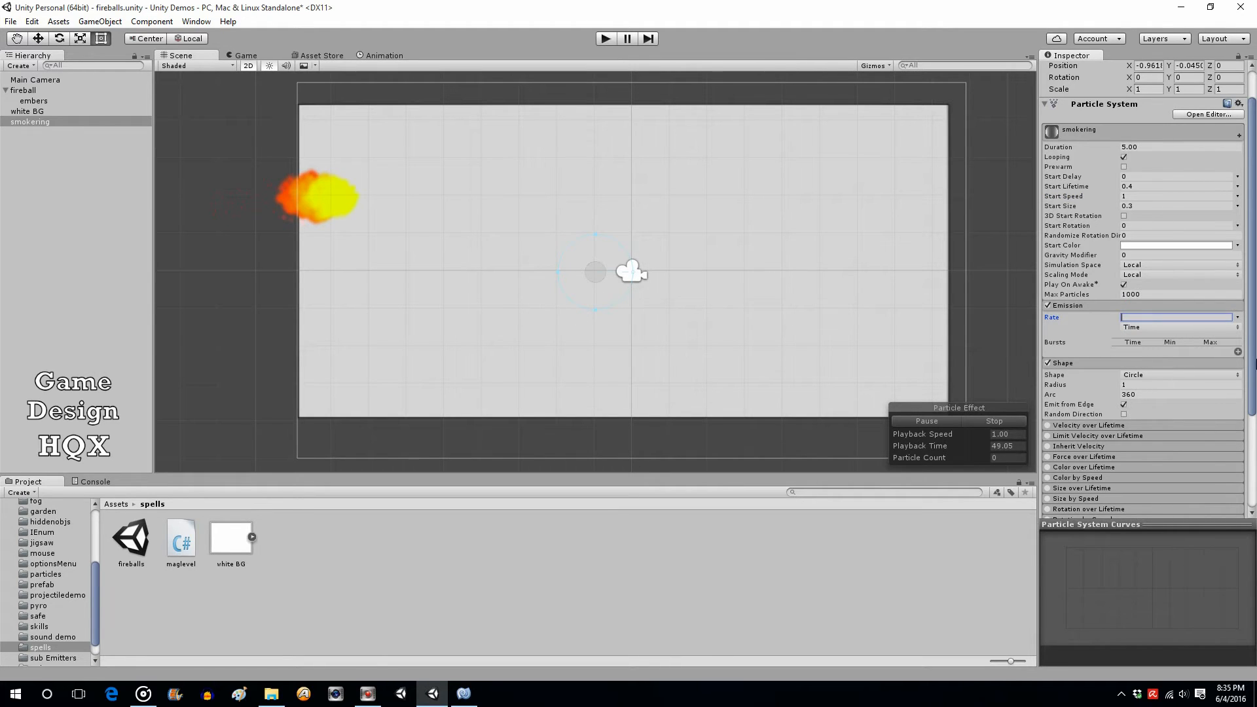
click(1238, 352)
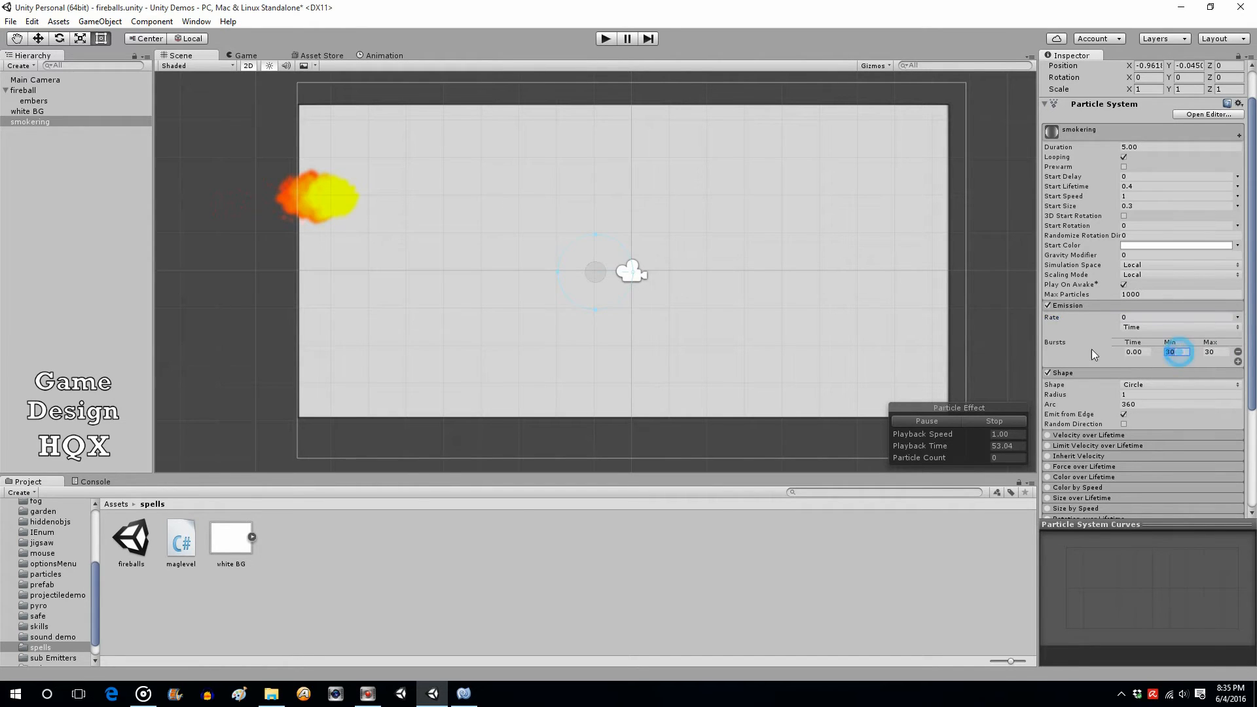
text(500)
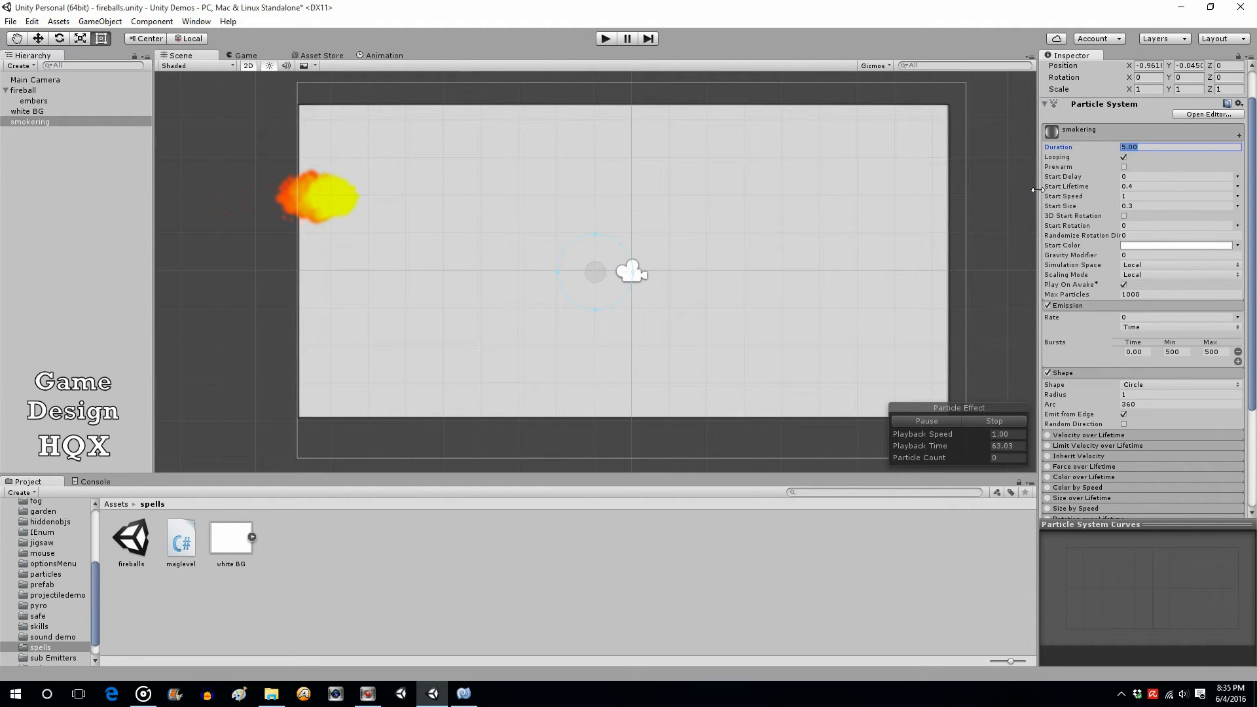
text(.4)
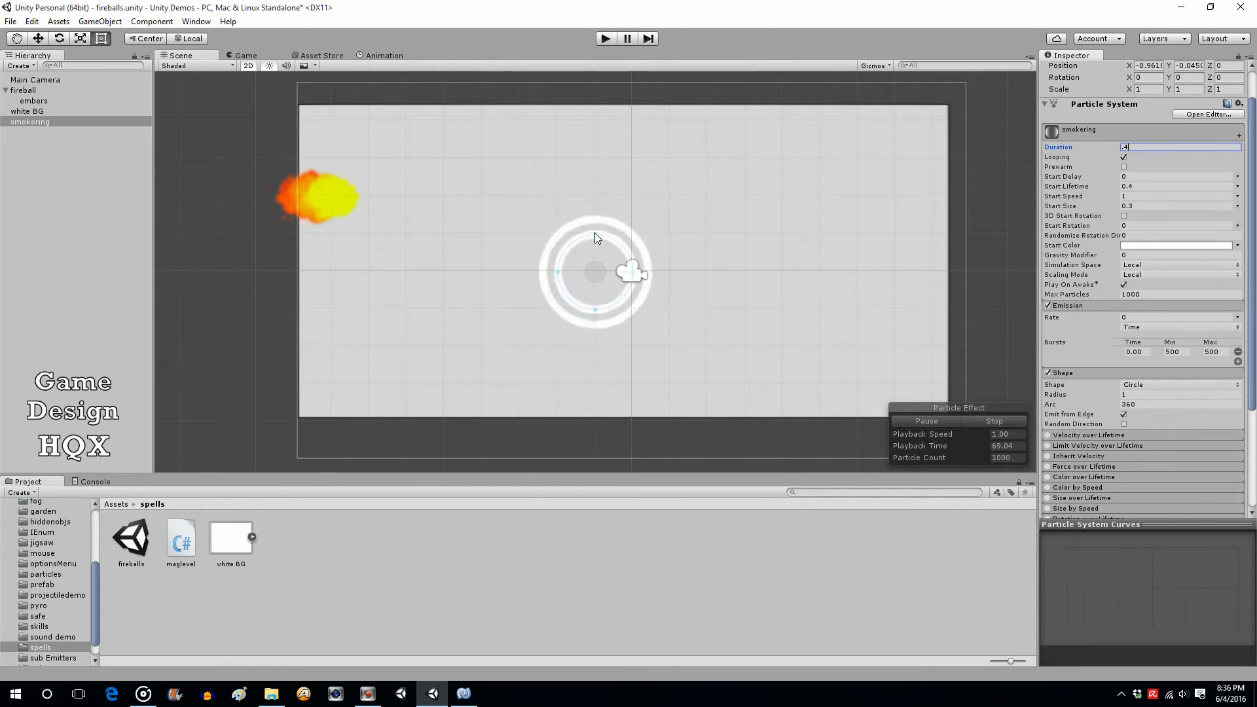
Shrink smokering's emission circle to a radius of about 0.51 and set its start color to gray 797979.
mouse_move(595, 233)
mouse_down()
mouse_move(594, 249)
mouse_move(598, 231)
mouse_up()
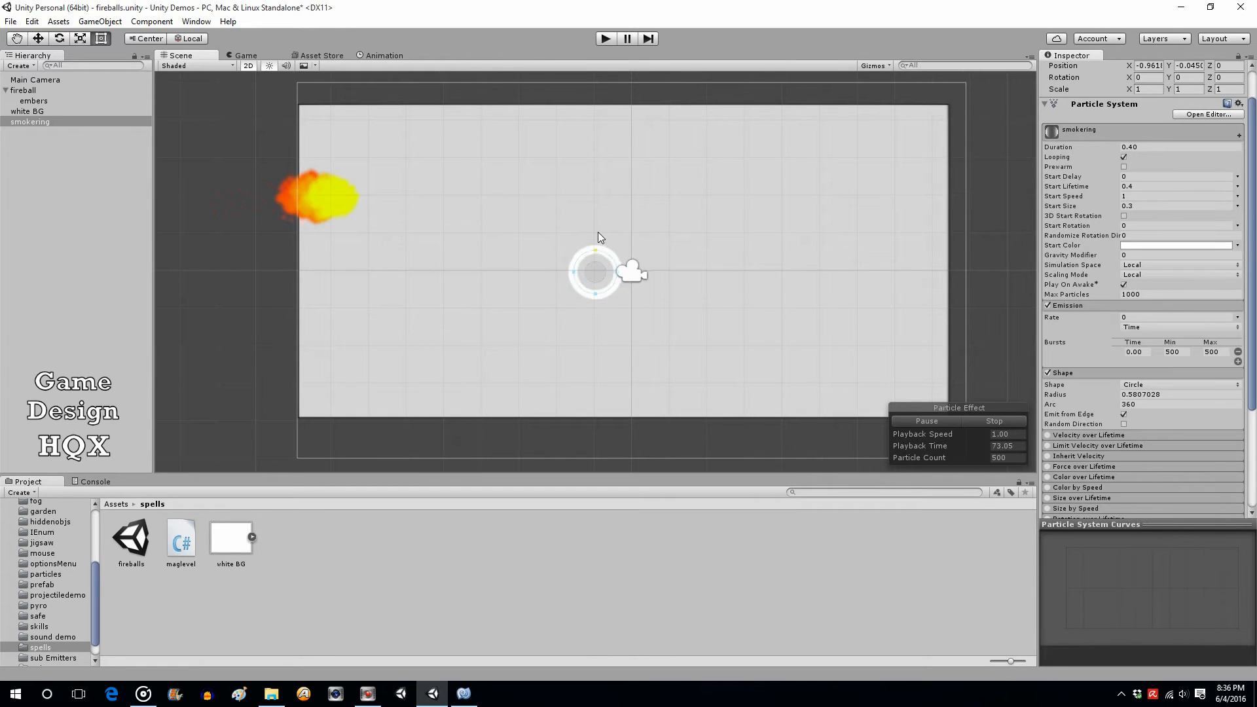
click(1150, 245)
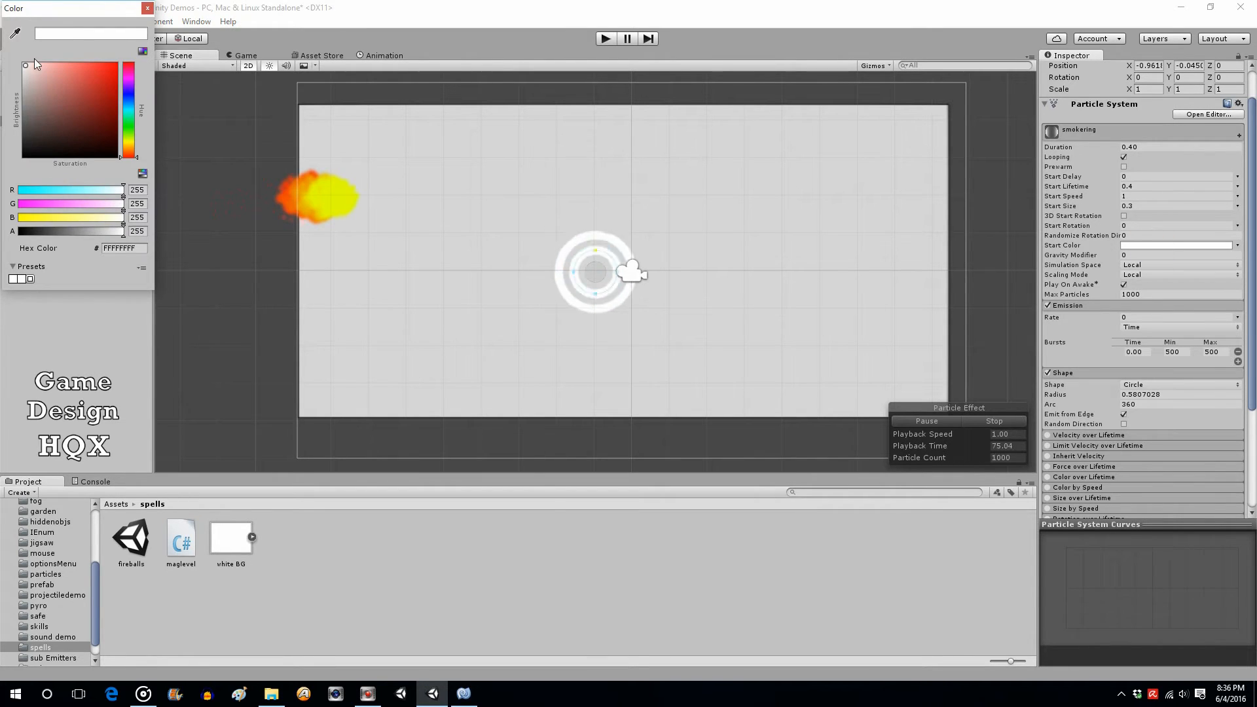
drag(27, 104, 24, 112)
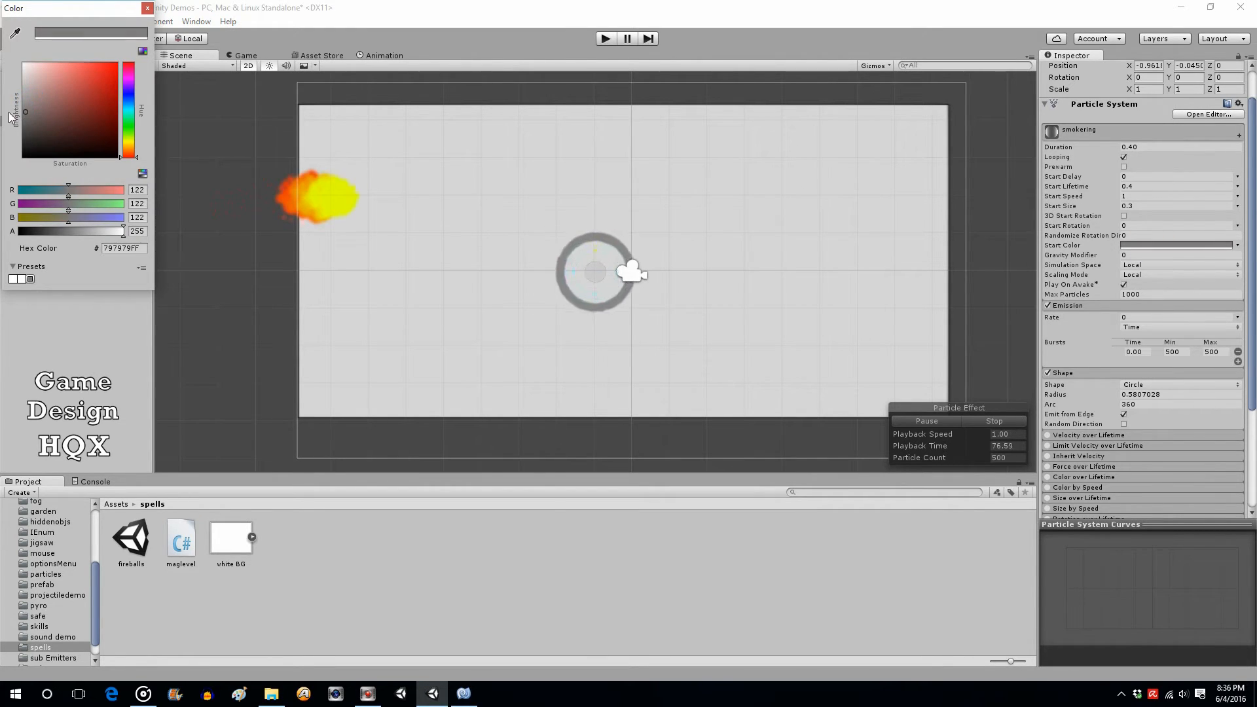
click(147, 8)
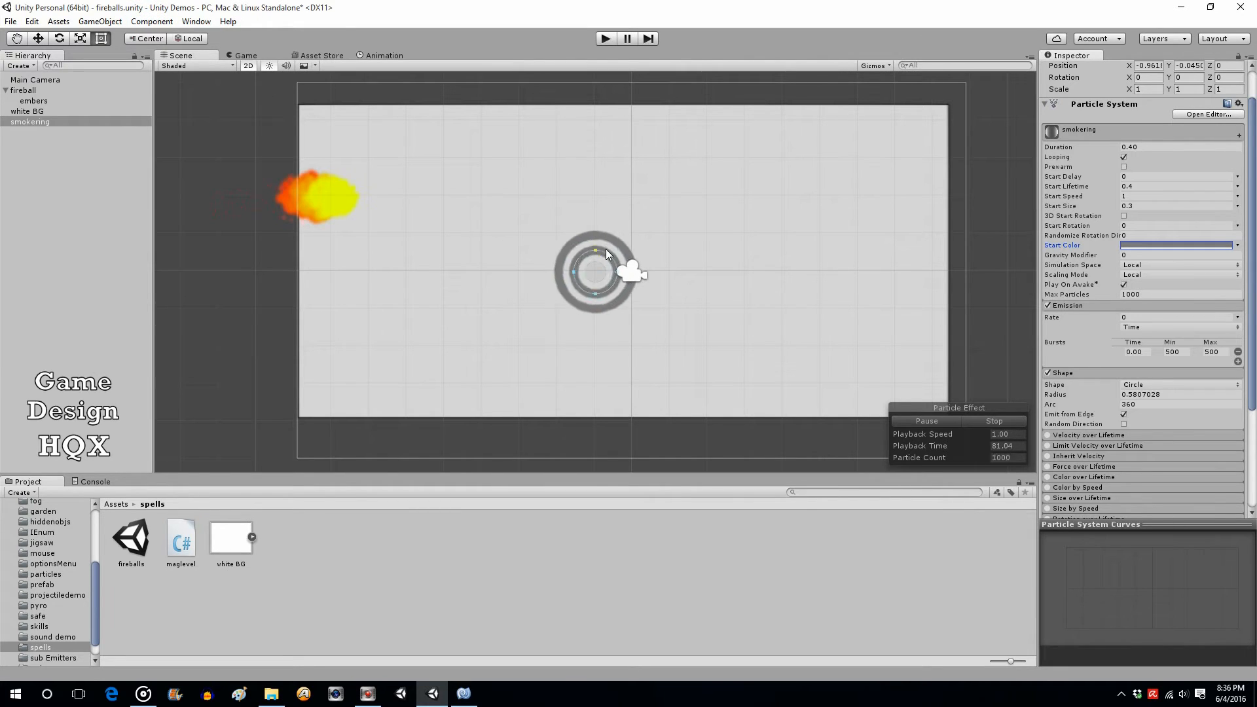
drag(595, 250, 594, 255)
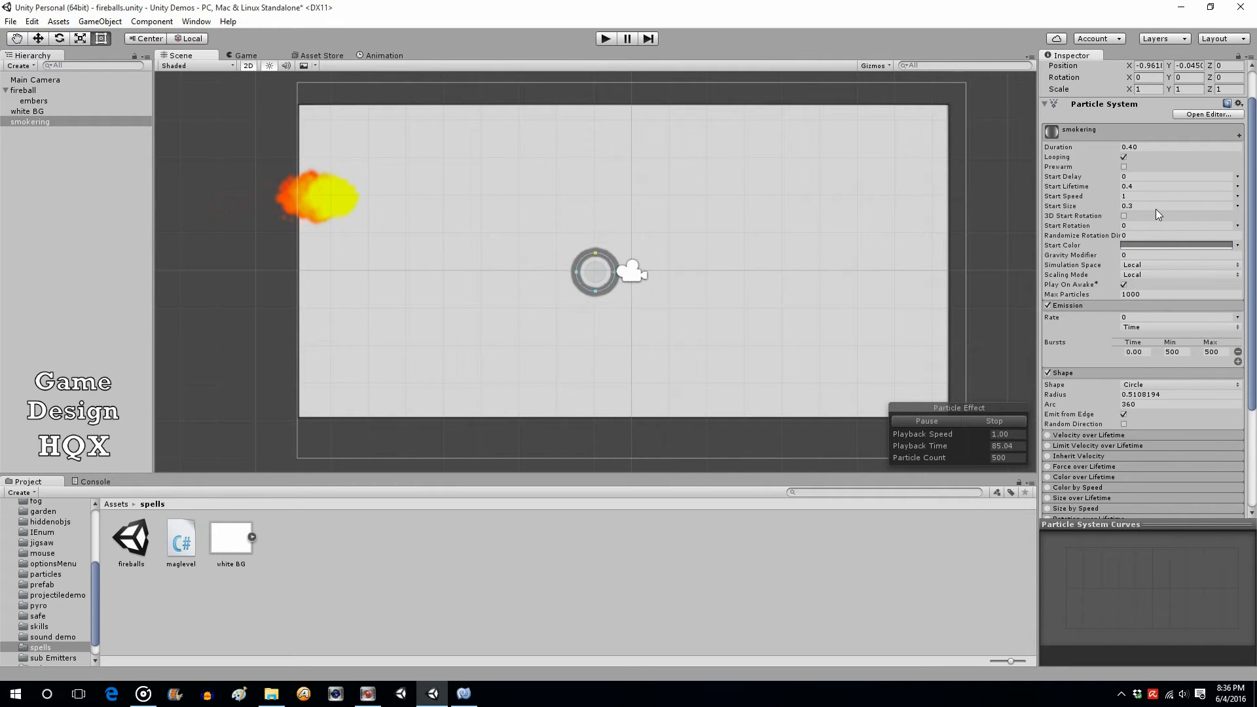
Set both smokering's start lifetime and its duration to 0.8.
click(1143, 186)
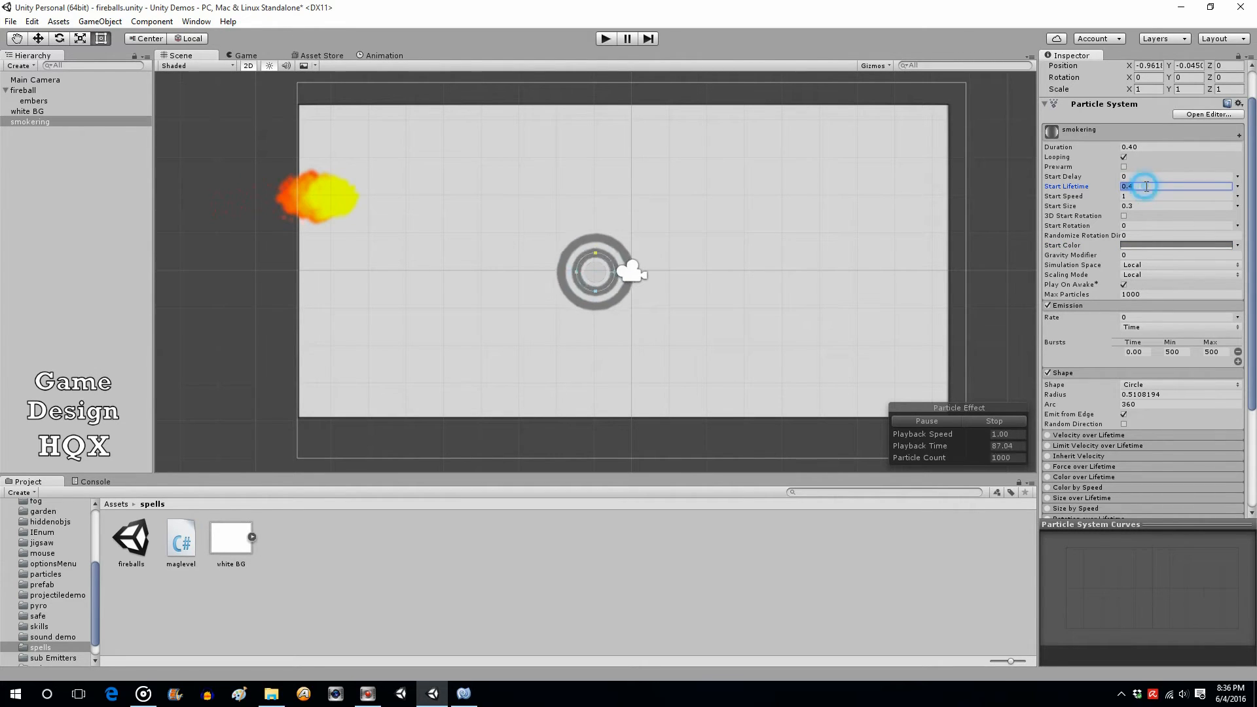
click(1148, 187)
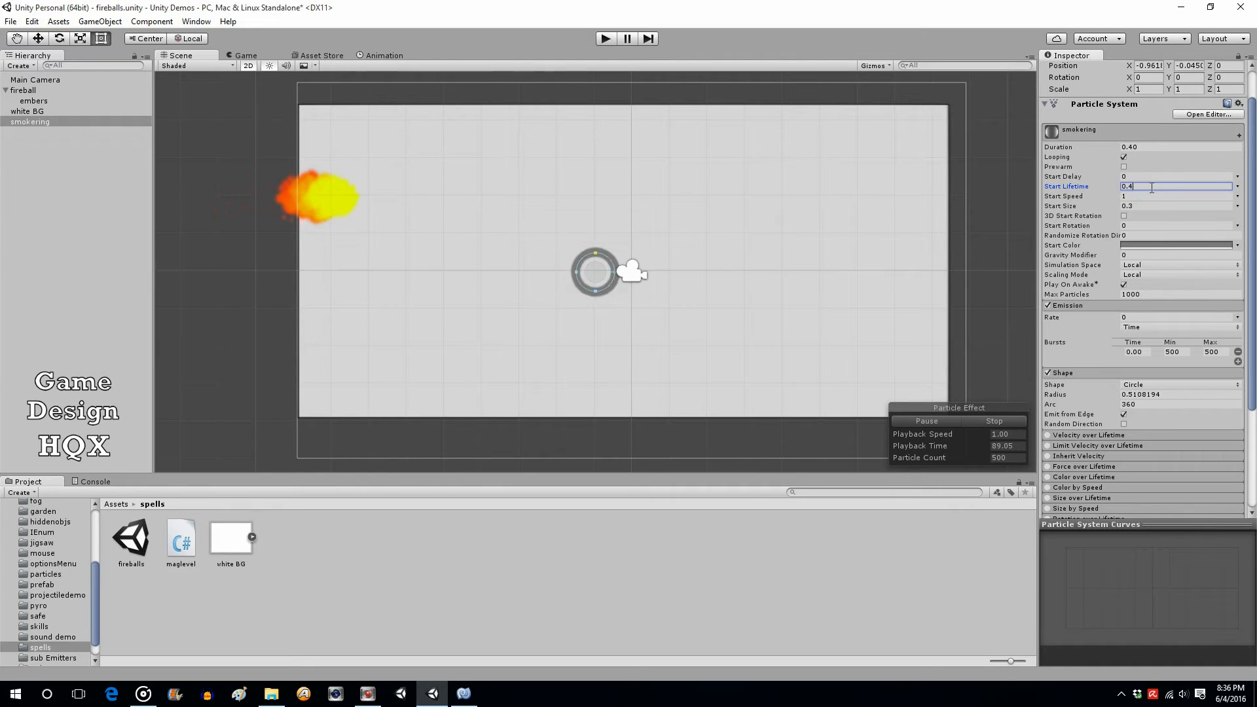
key(BackSpace)
text(8)
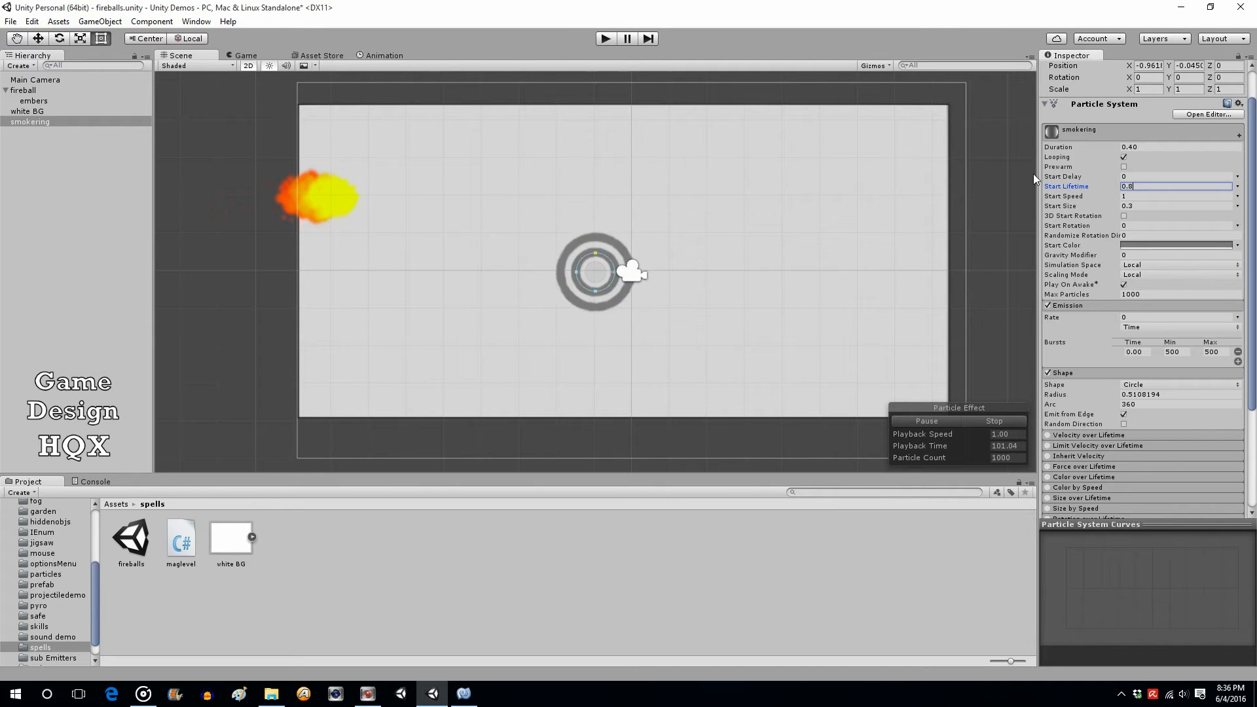
click(1150, 146)
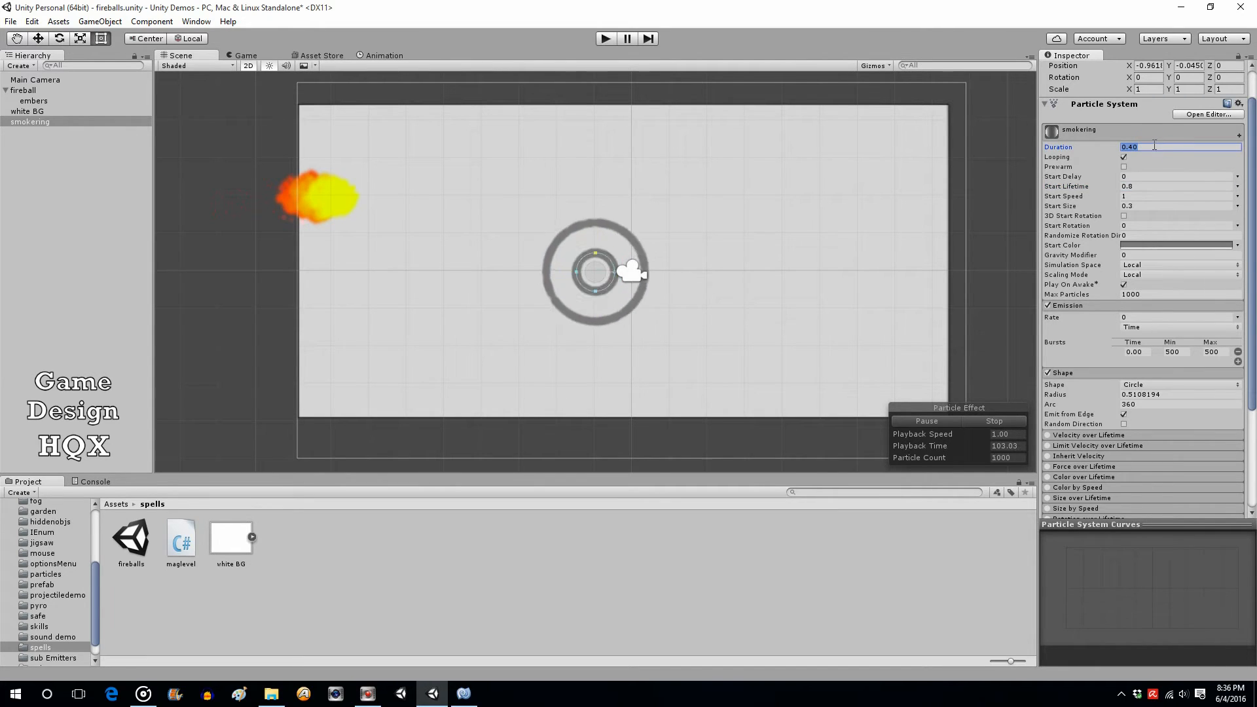
text(0.8)
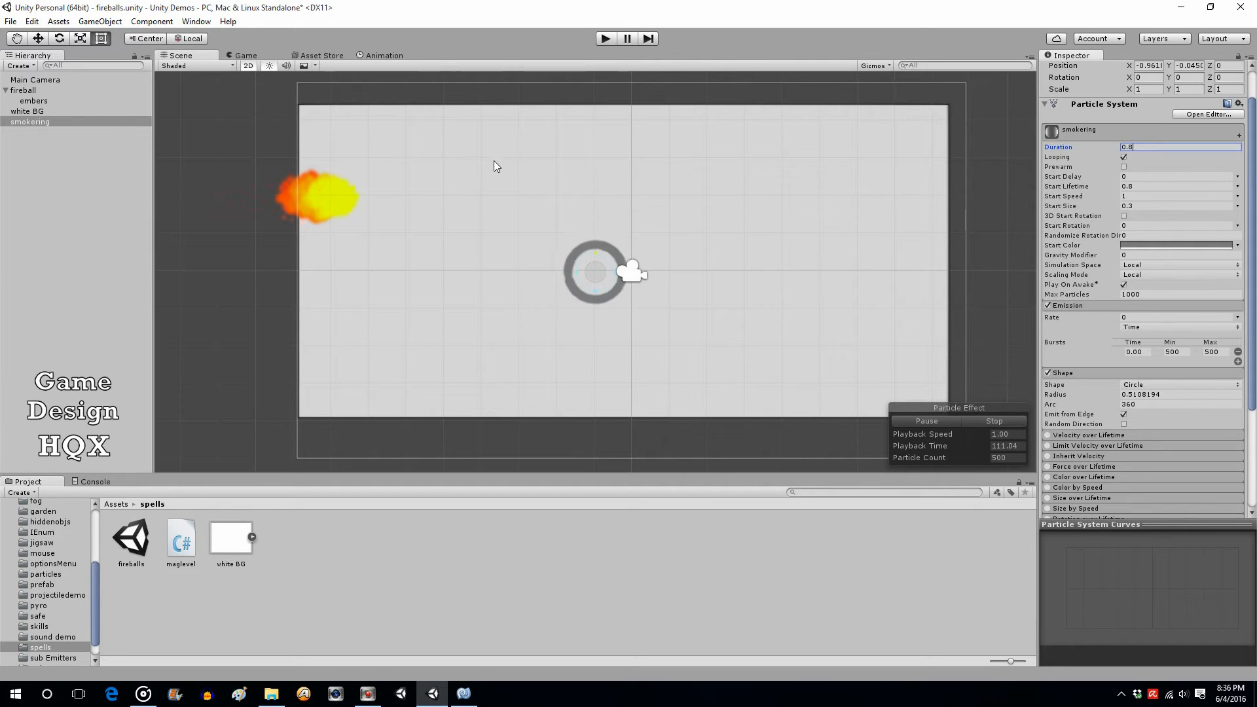
Rotate smokering to about -78 degrees around Y and move it to the fireball's tail, at about X -9.33, Y 1.89.
click(58, 41)
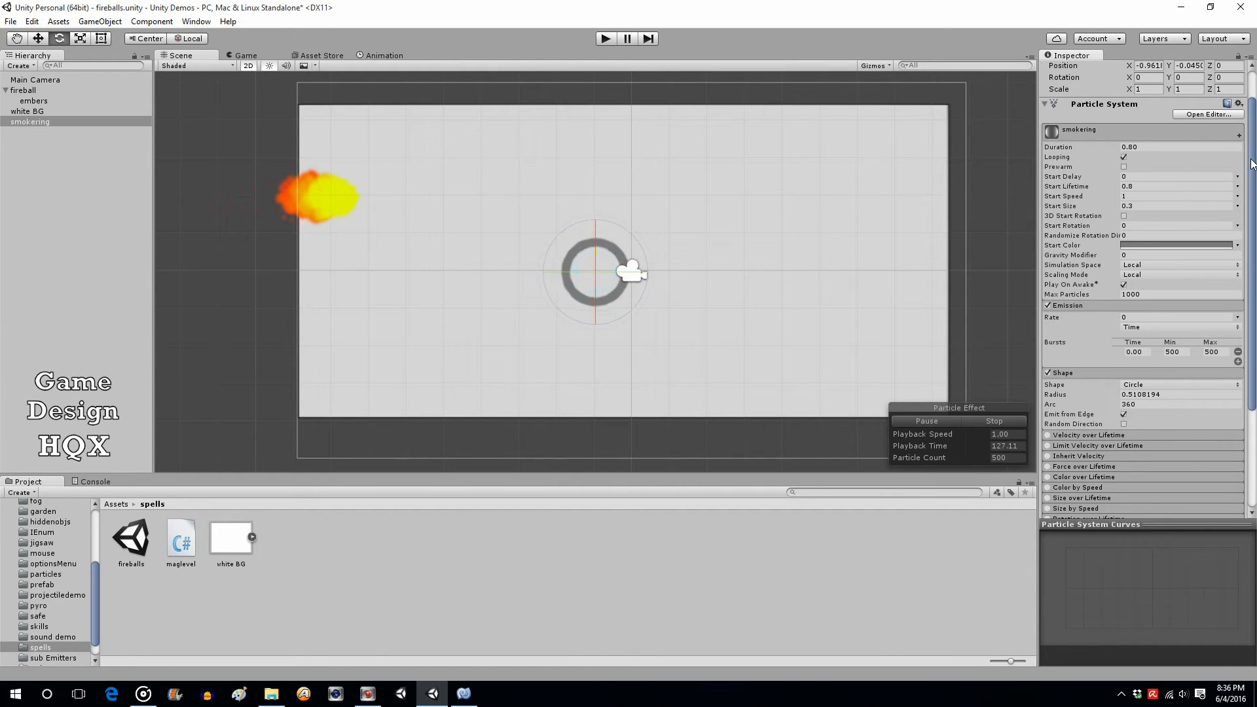
scroll(1251, 164, up, 3)
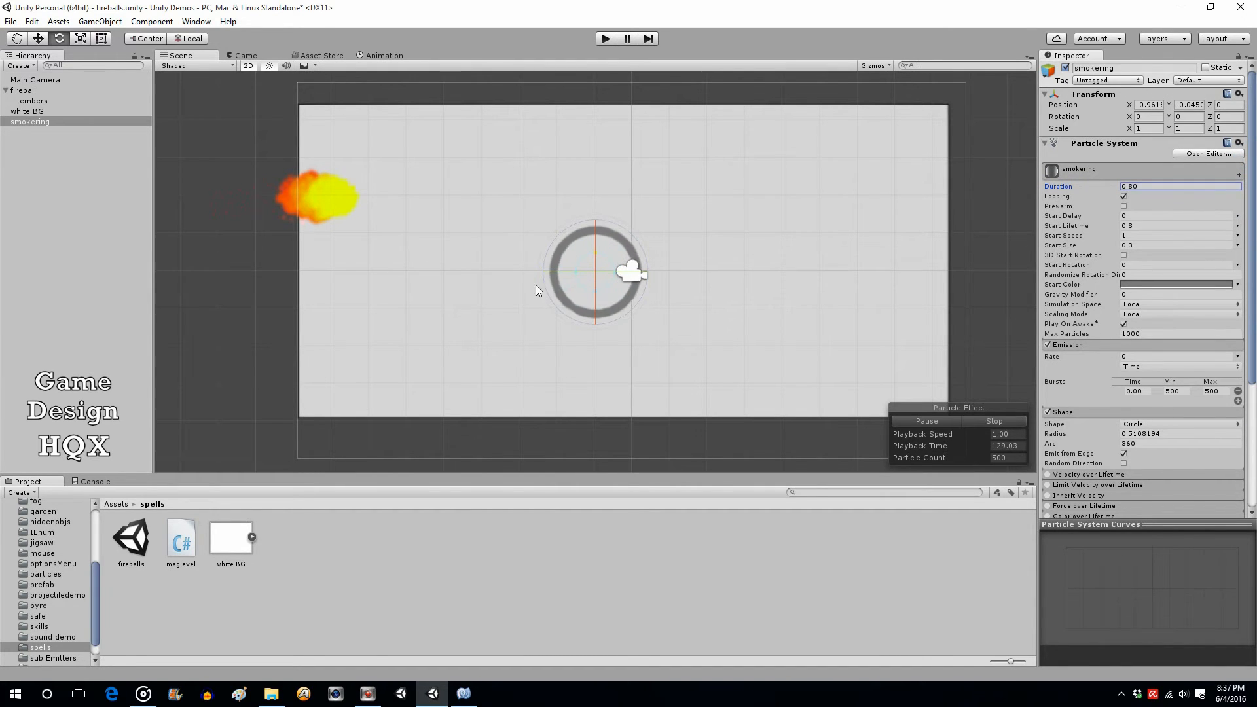
drag(554, 273, 638, 264)
drag(639, 259, 640, 260)
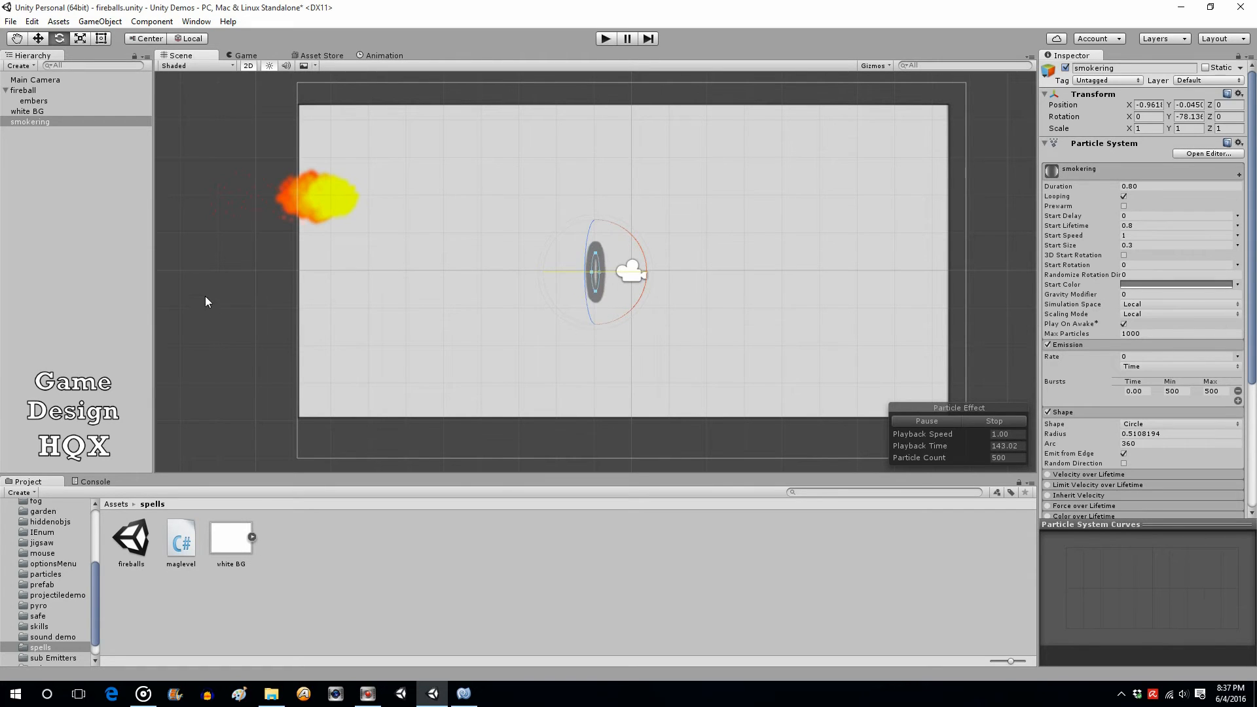
key(w)
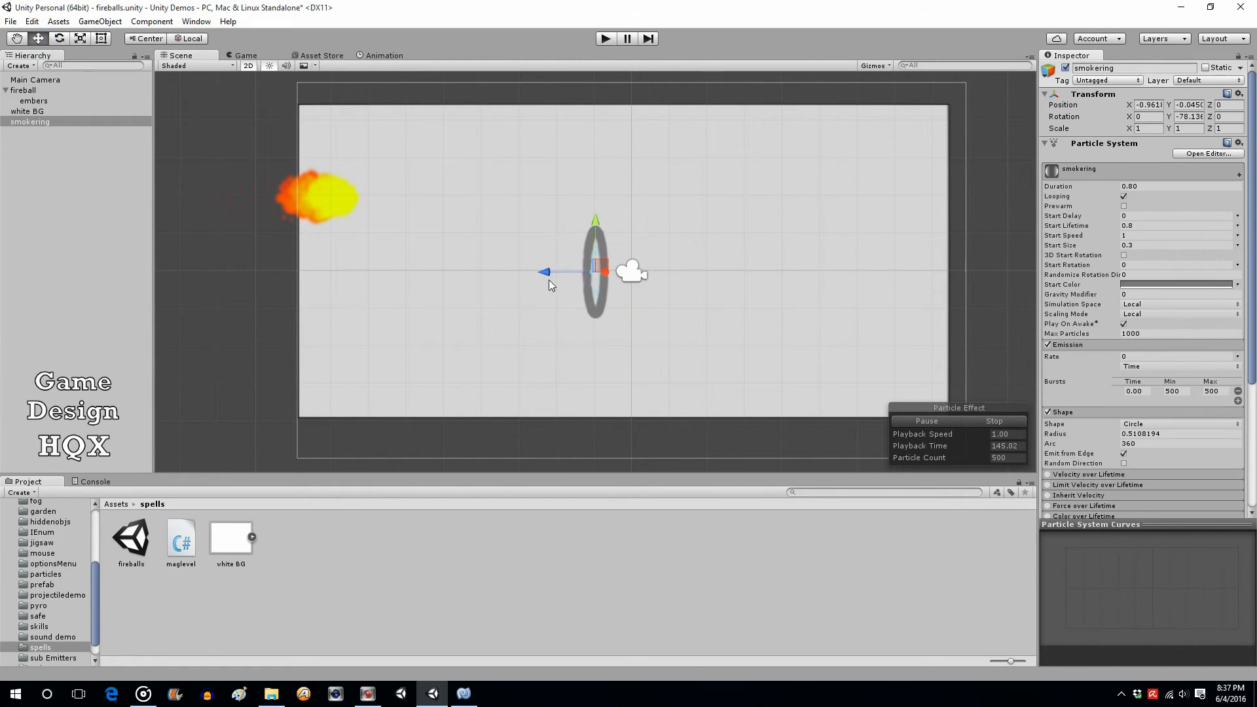
drag(544, 272, 292, 157)
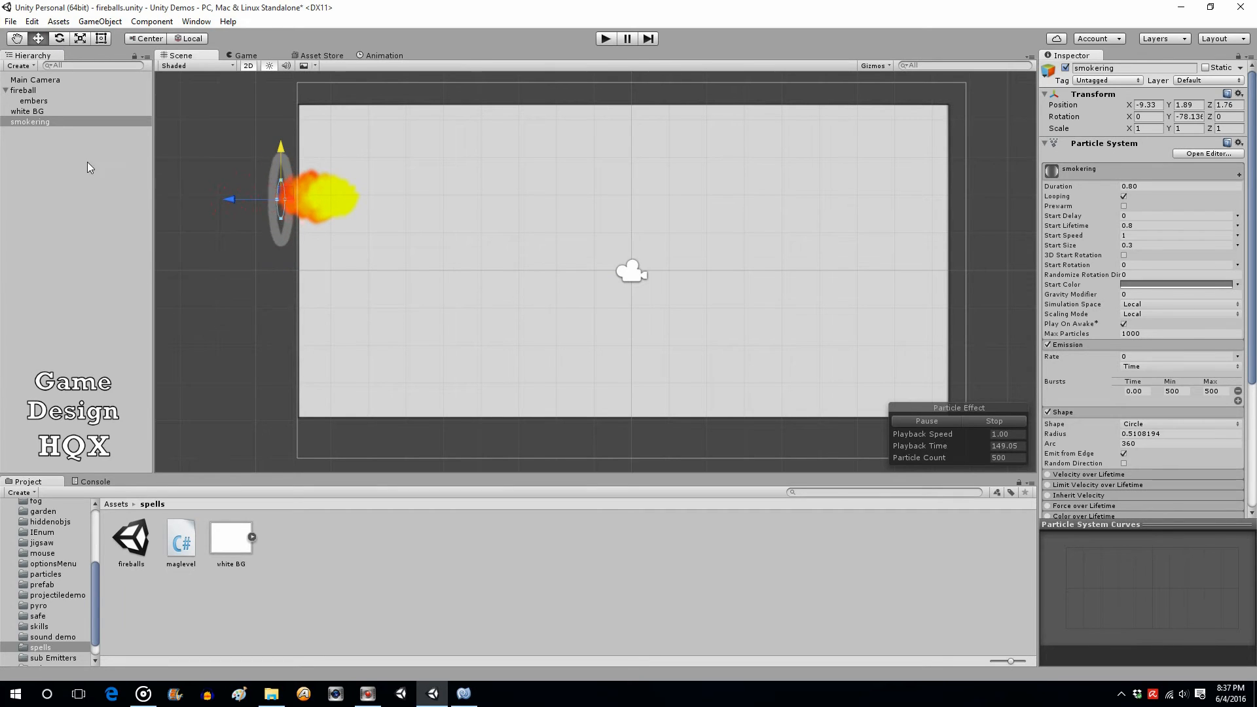
Parent smokering to the fireball, set its simulation space to World, and play-test the smoke rings.
drag(38, 120, 57, 94)
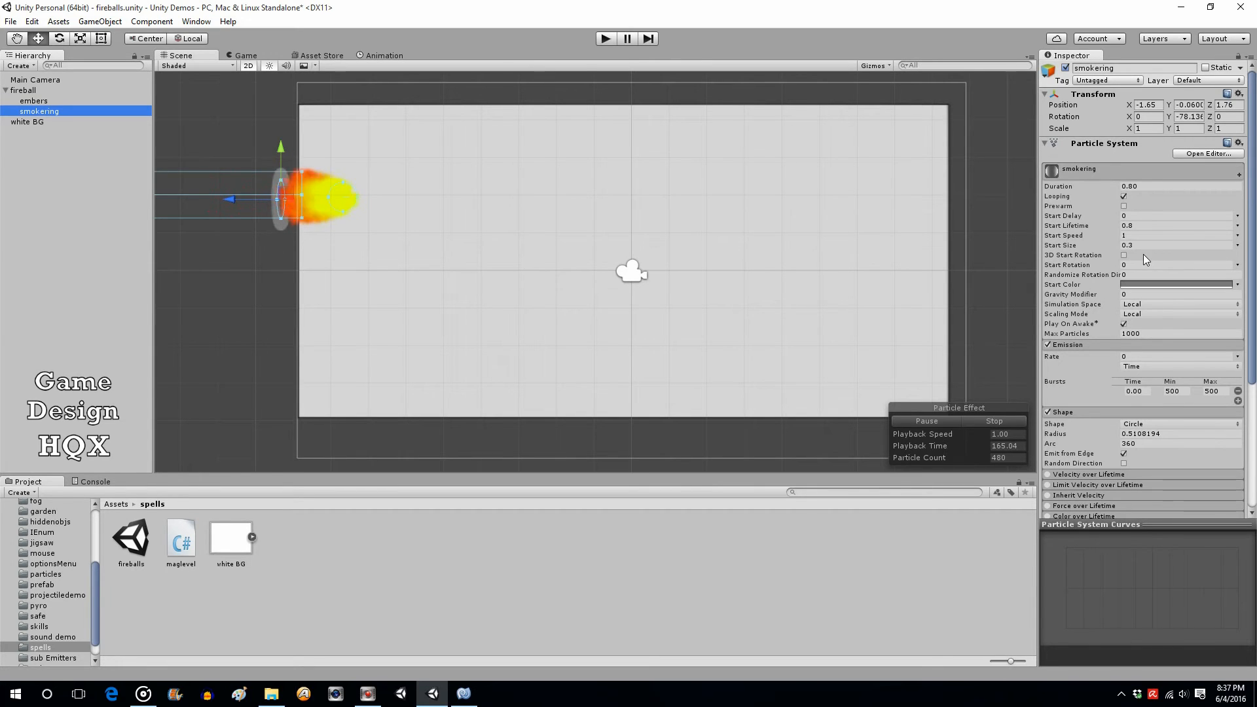
click(1152, 305)
click(1153, 317)
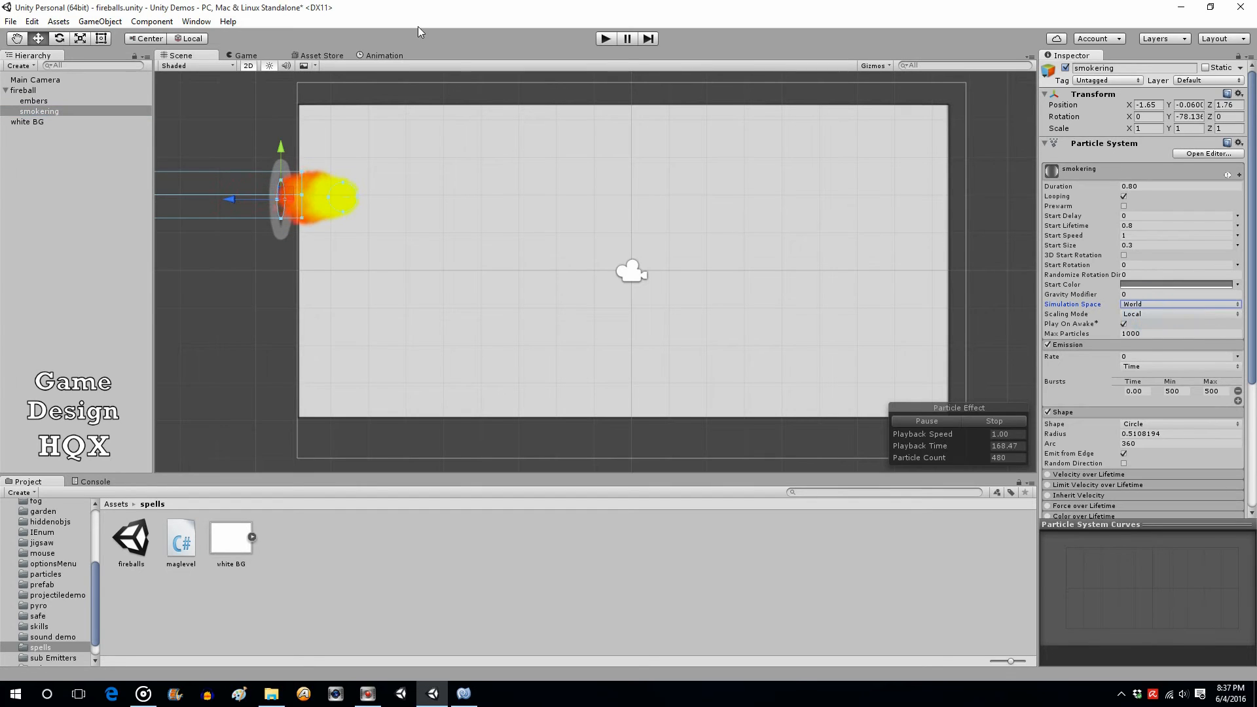
click(605, 39)
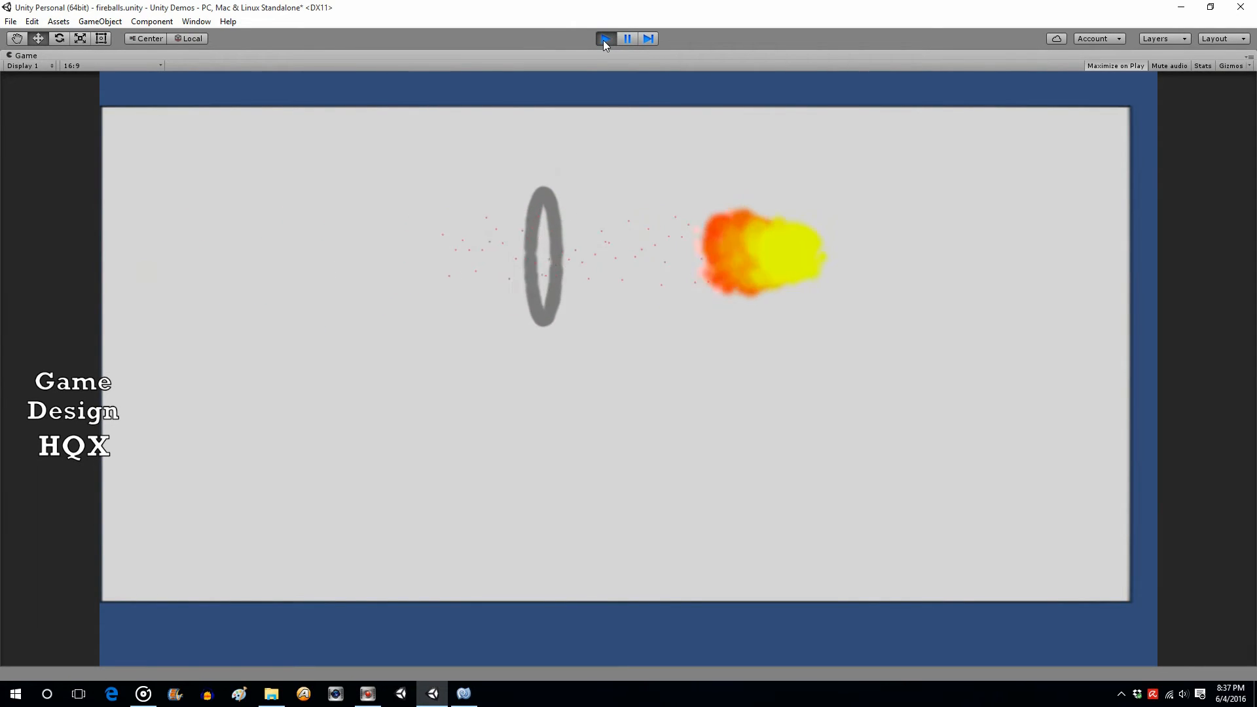
click(603, 41)
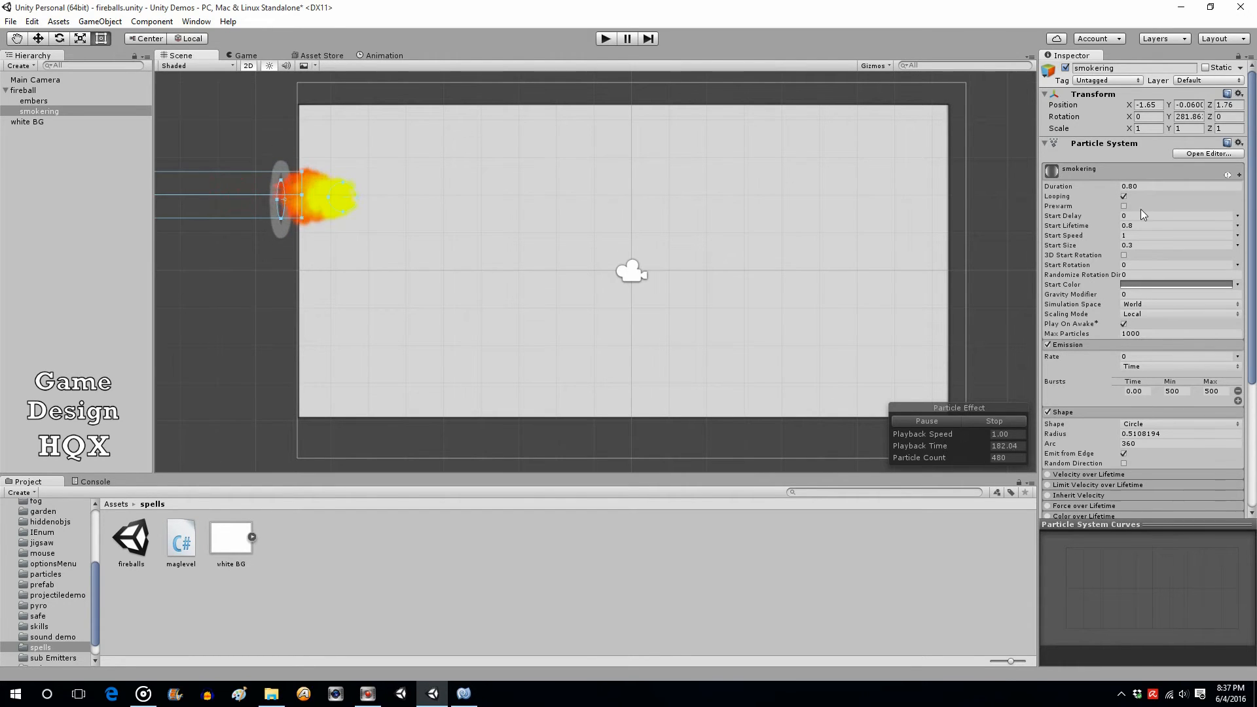
Set smokering's duration to 0.4 and play-test how often the rings appear.
click(1147, 186)
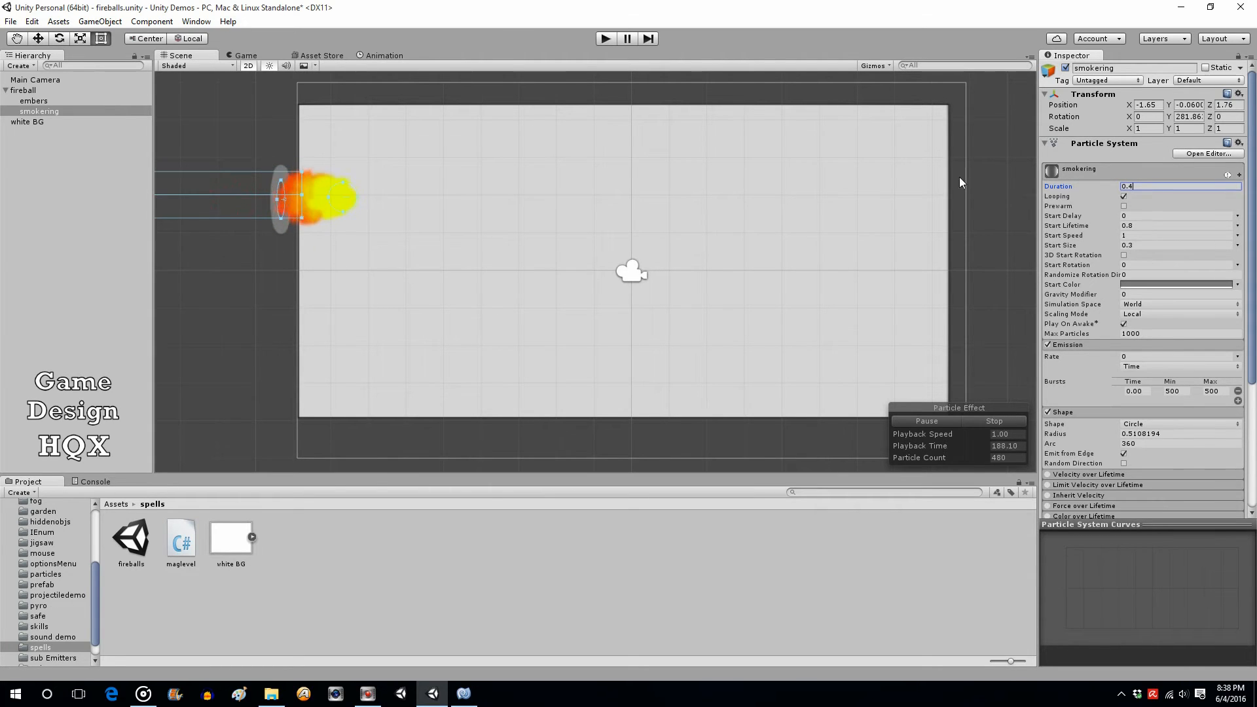
click(606, 39)
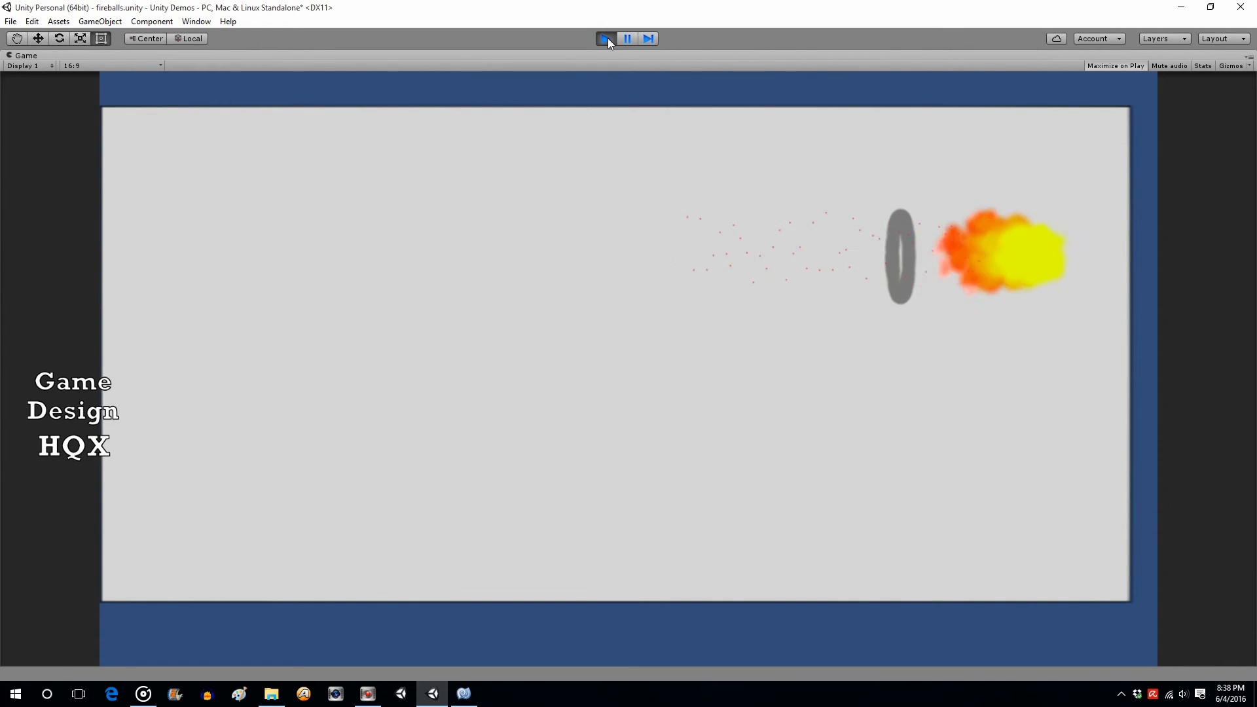
click(607, 38)
Set smokering's duration to 0.3 and its maximum particles to 1600, and play-test the ring trail.
click(1152, 187)
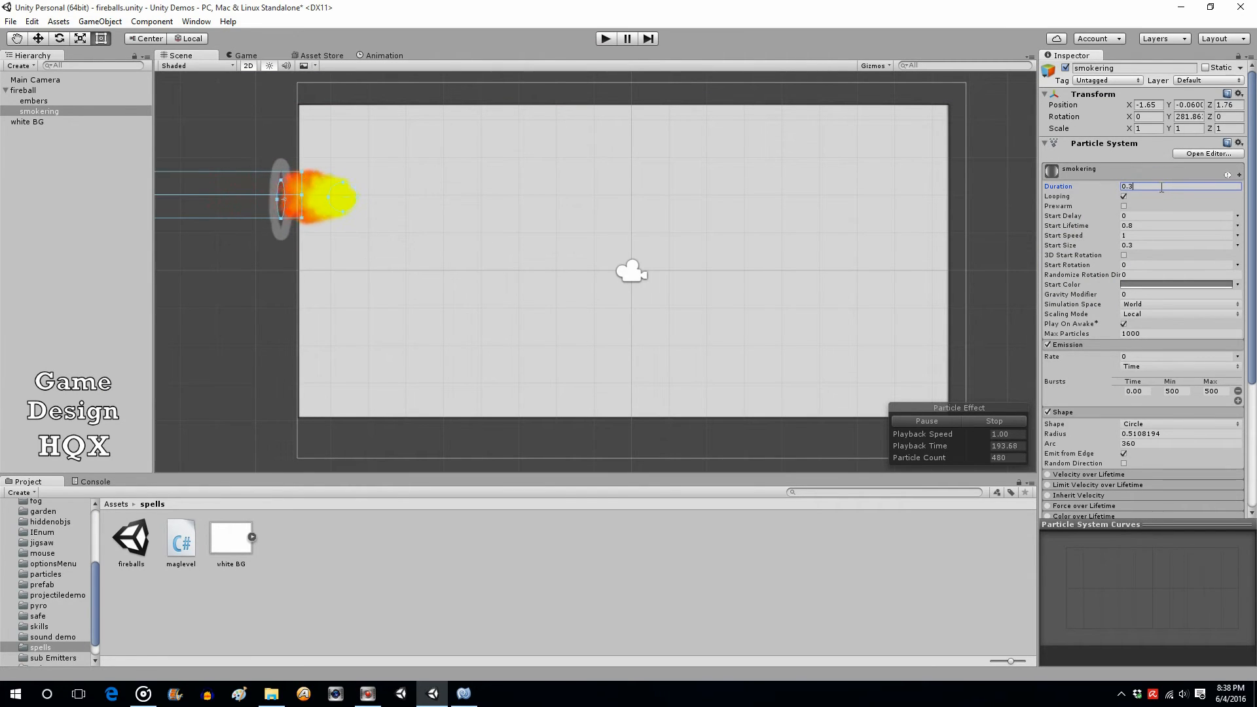
click(1152, 333)
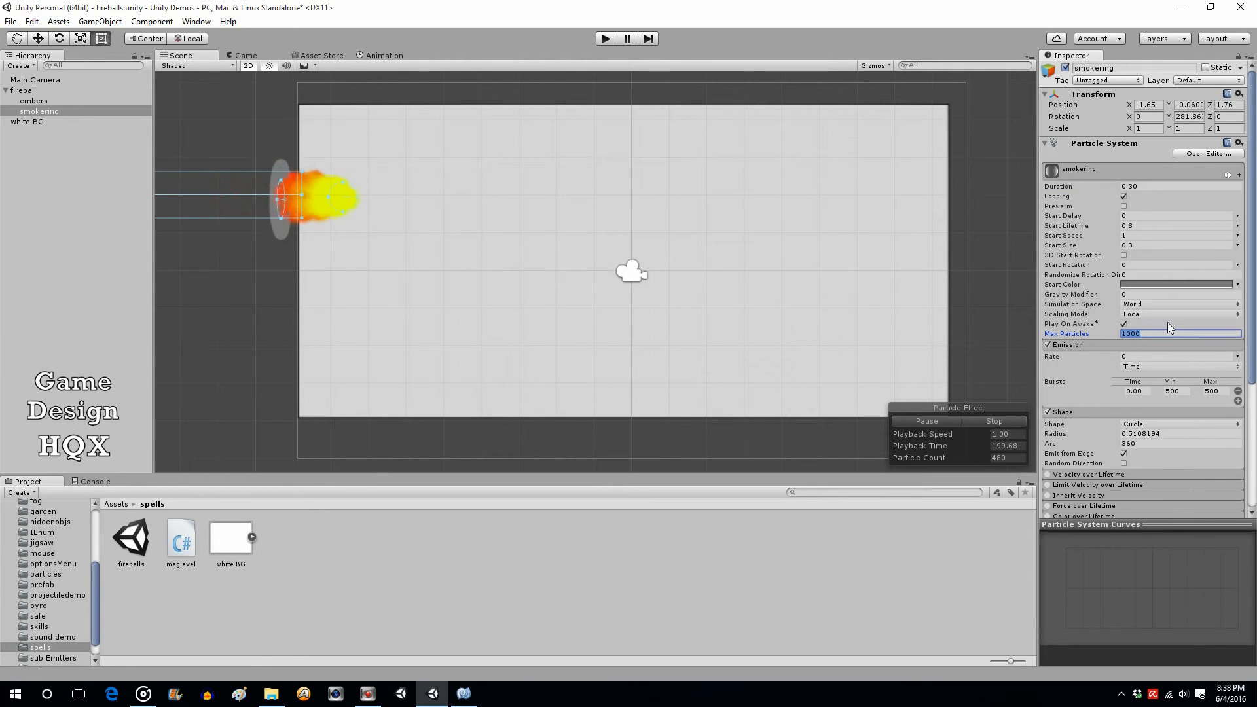
text(1600)
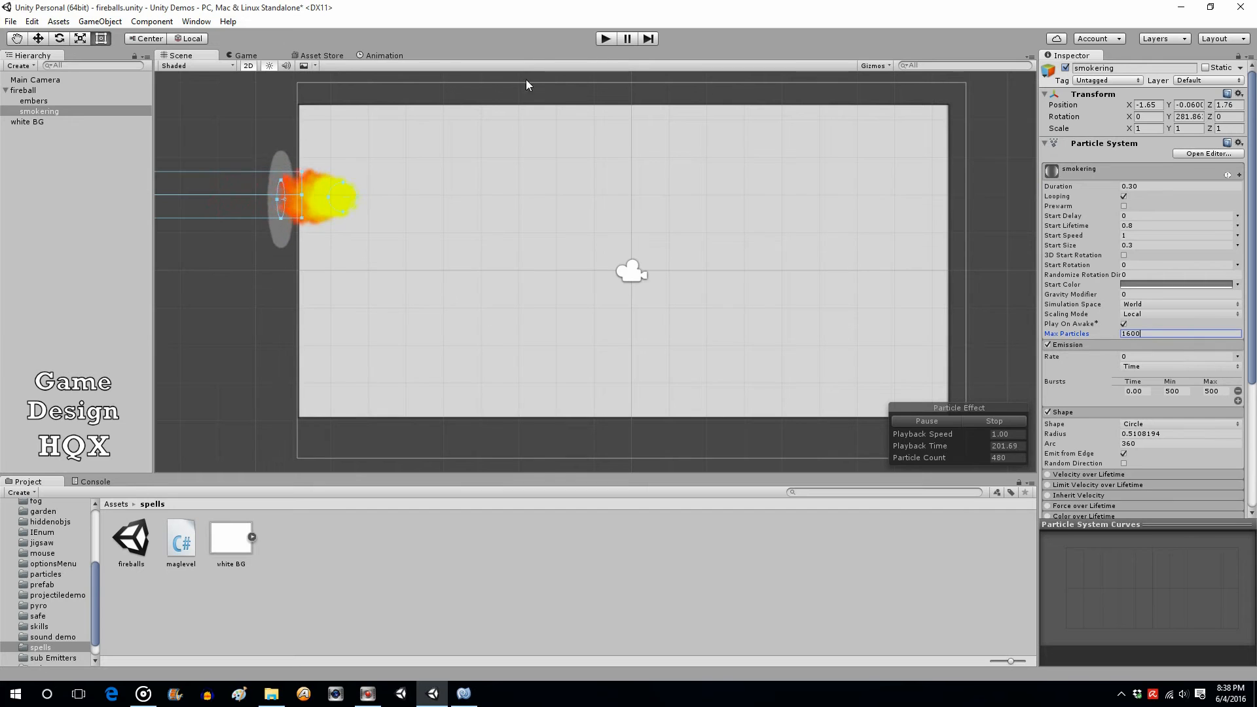
click(604, 38)
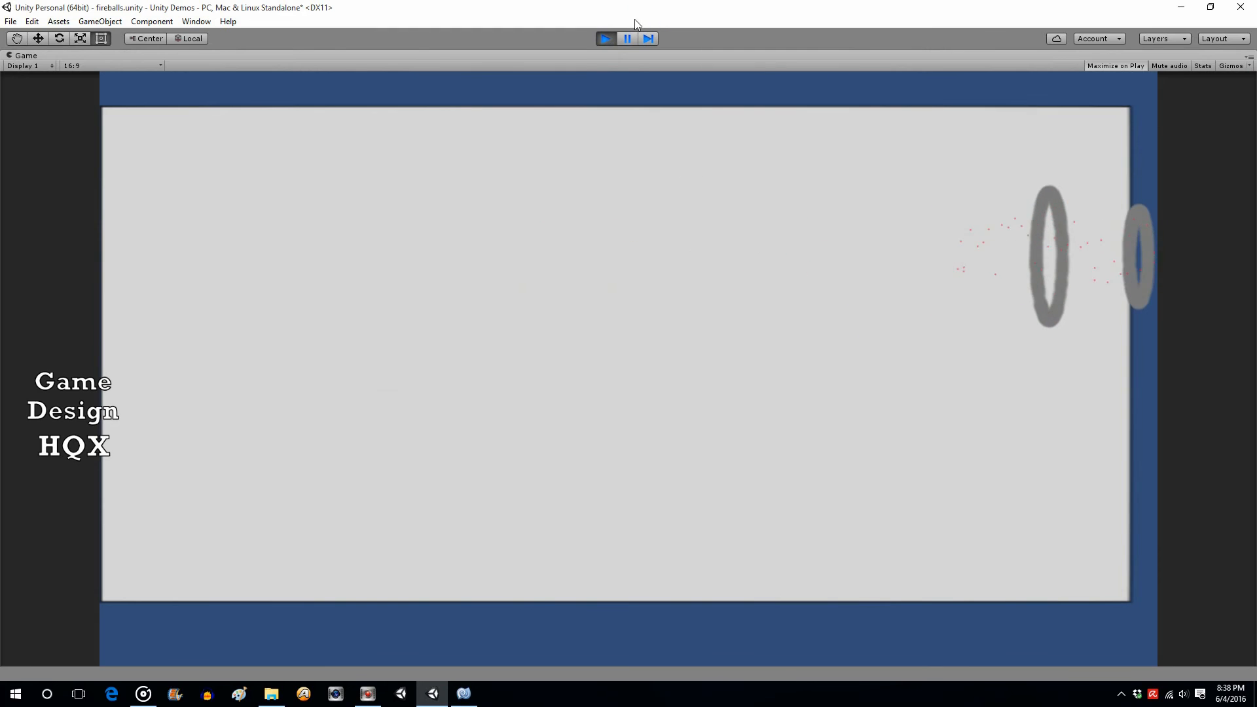
click(607, 37)
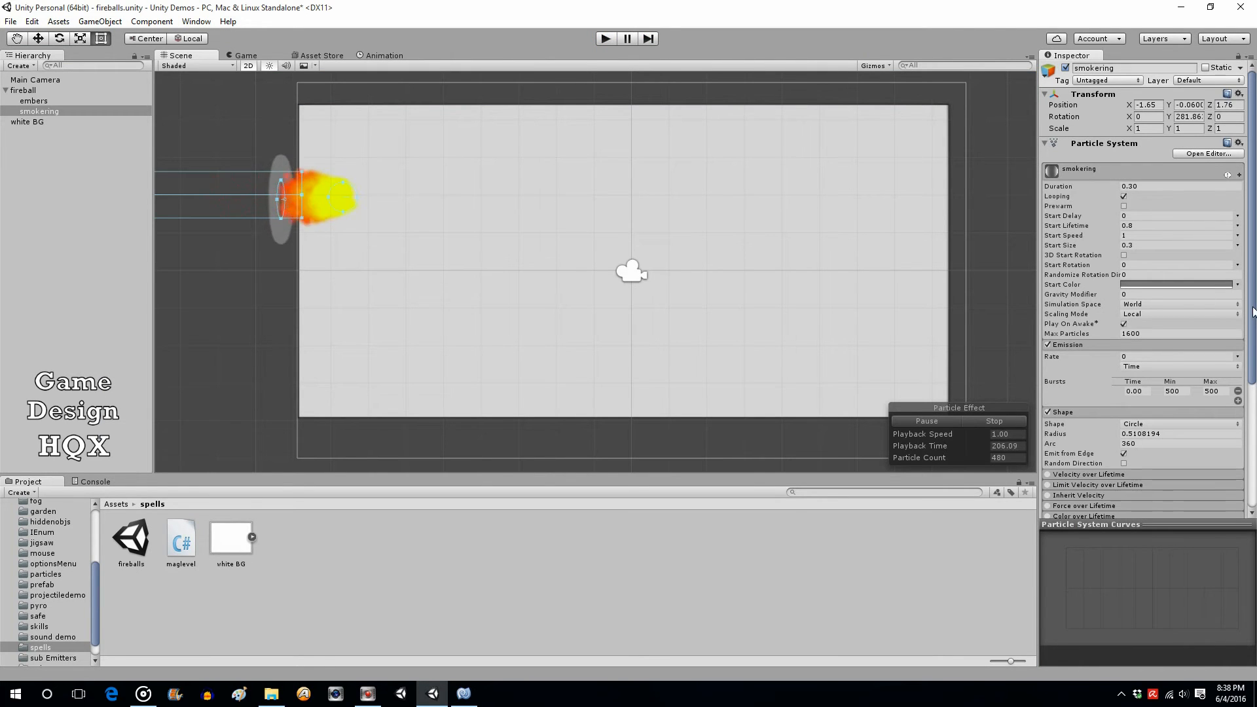
Enable Color over Lifetime on smokering, fading its alpha from full at 52.9% to 33 at the end.
drag(1253, 312, 1254, 429)
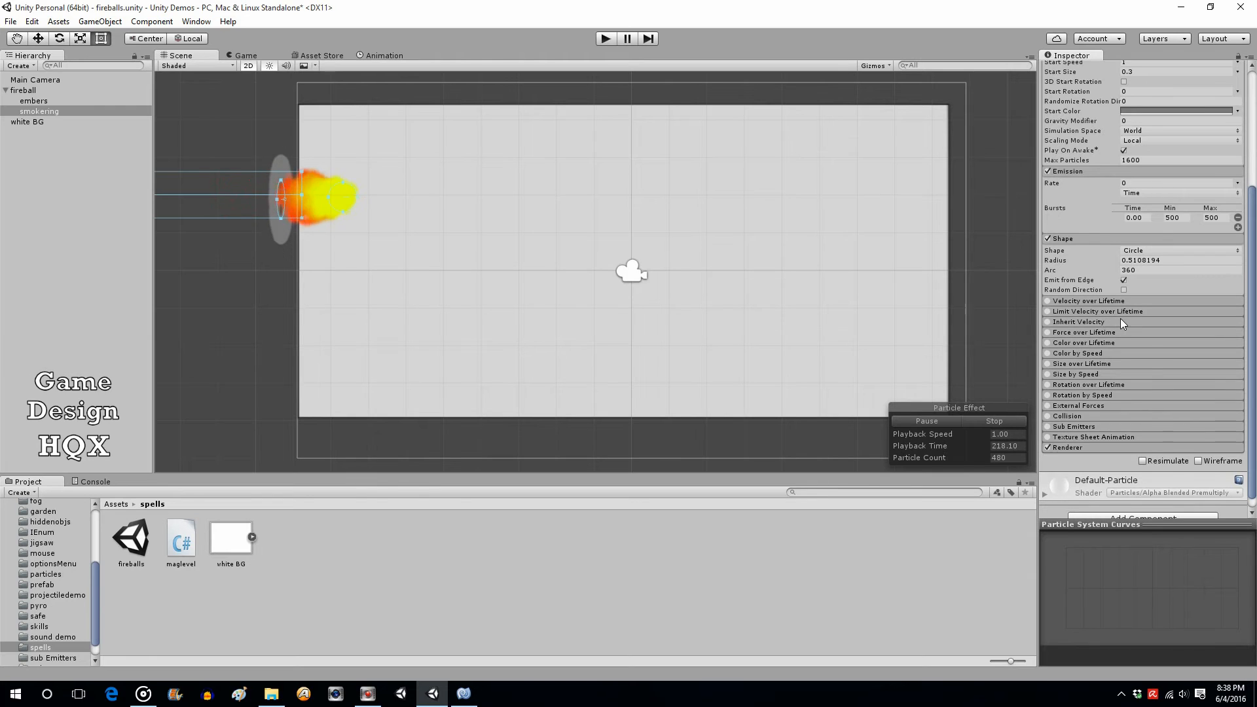
click(1048, 343)
click(1226, 355)
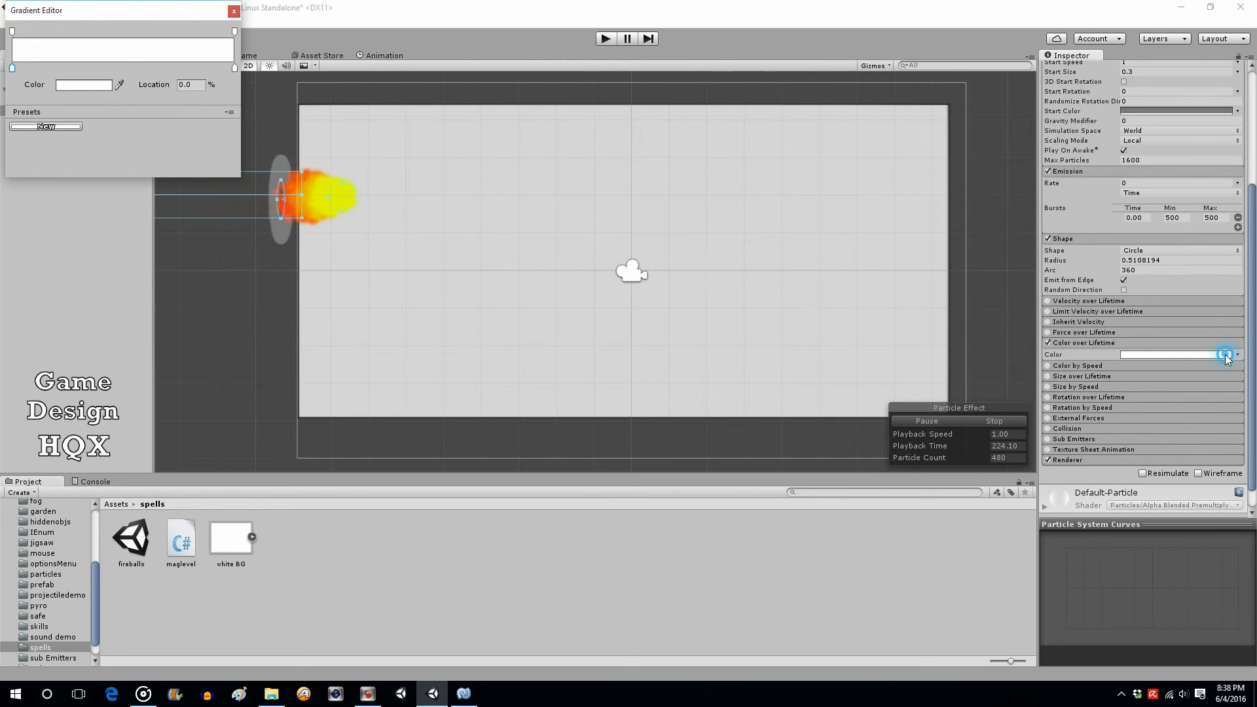
click(101, 32)
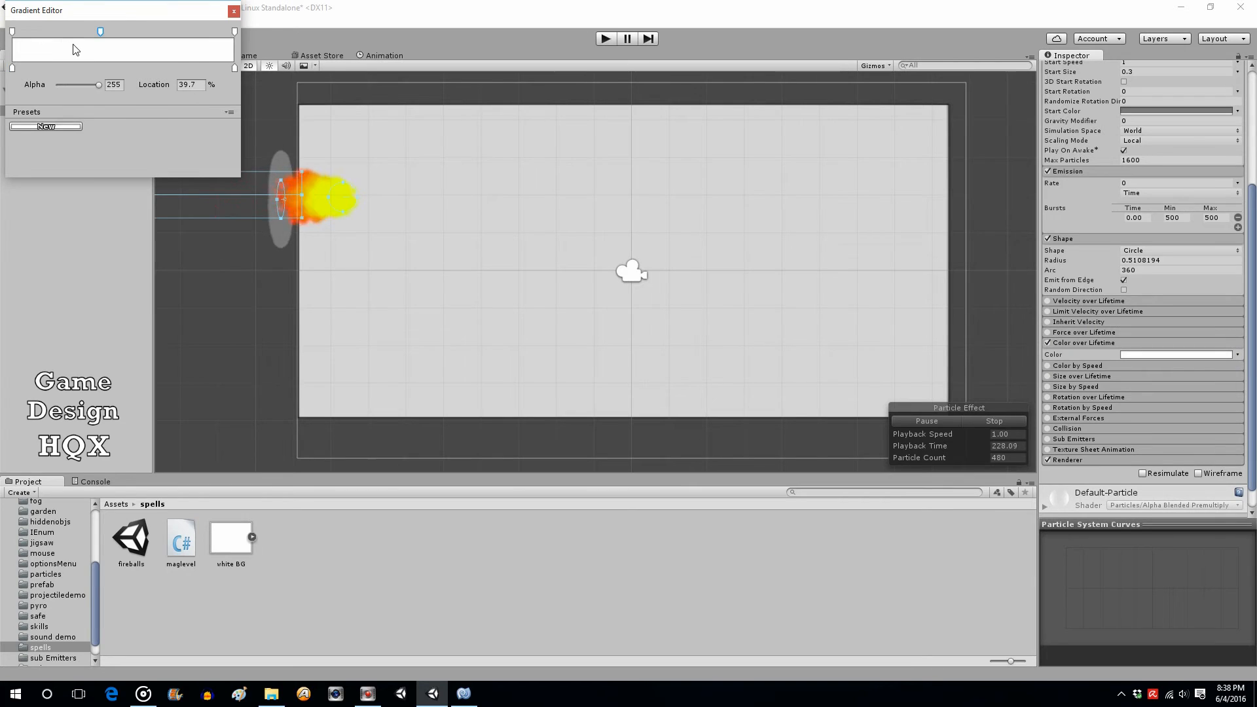
click(234, 31)
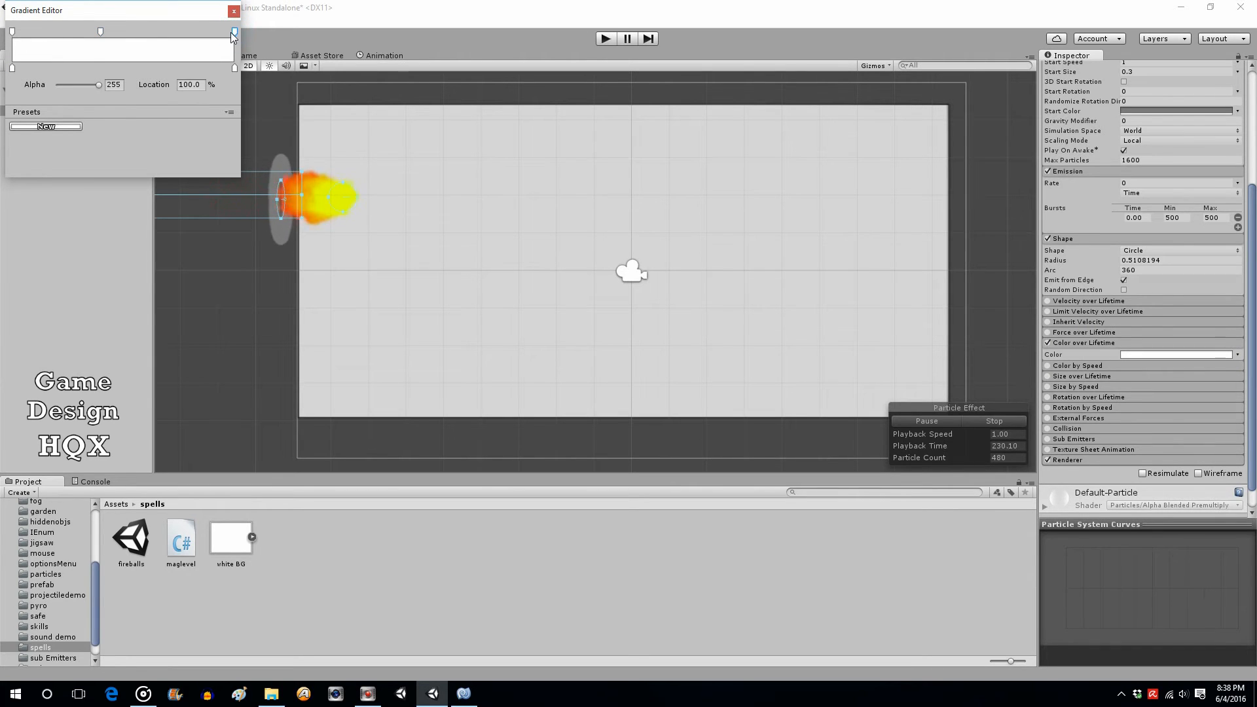
drag(98, 84, 65, 85)
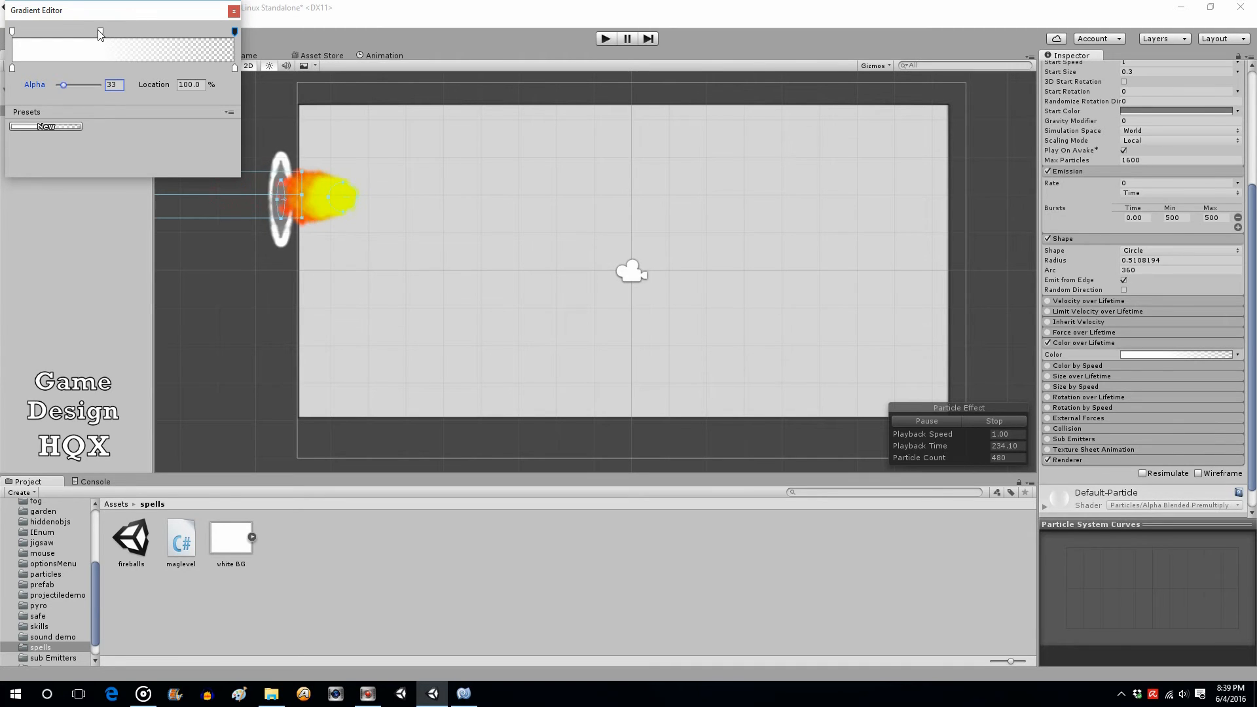
drag(101, 32, 131, 30)
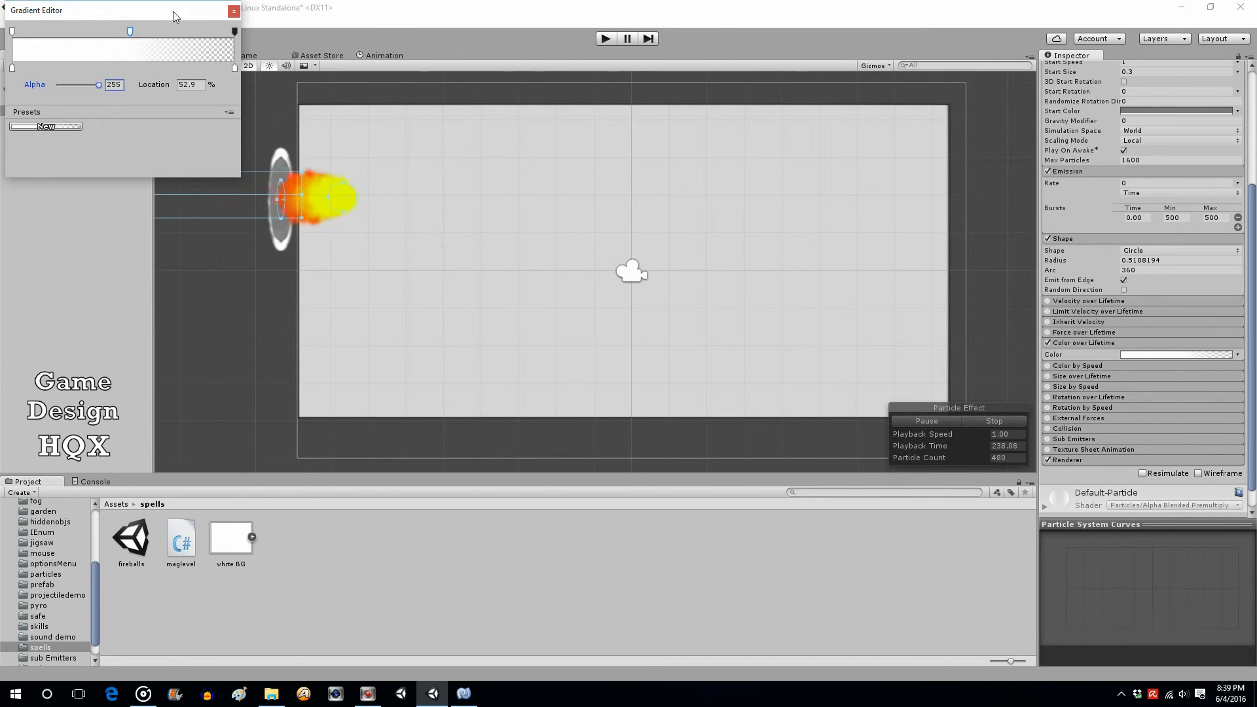
Colour both ends of smokering's lifetime gradient light grey, starting from A8A8A8, and play-test the fading rings.
click(13, 68)
click(70, 85)
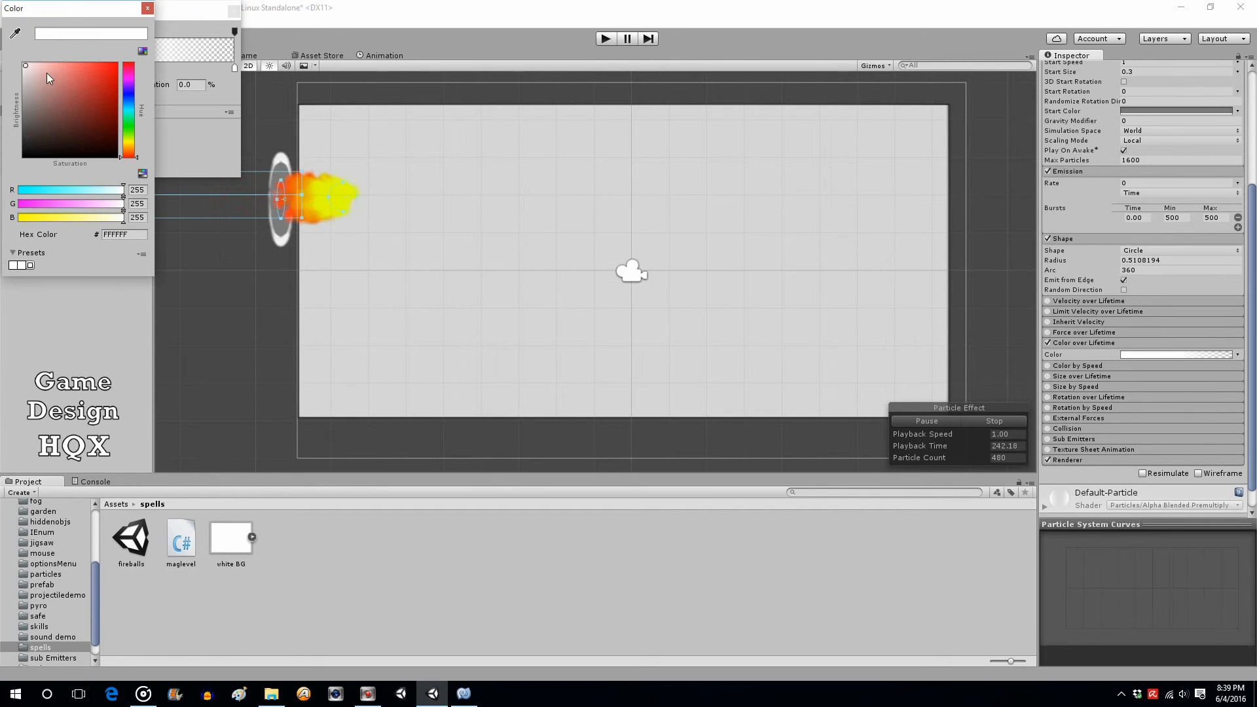
drag(28, 65, 9, 100)
click(147, 8)
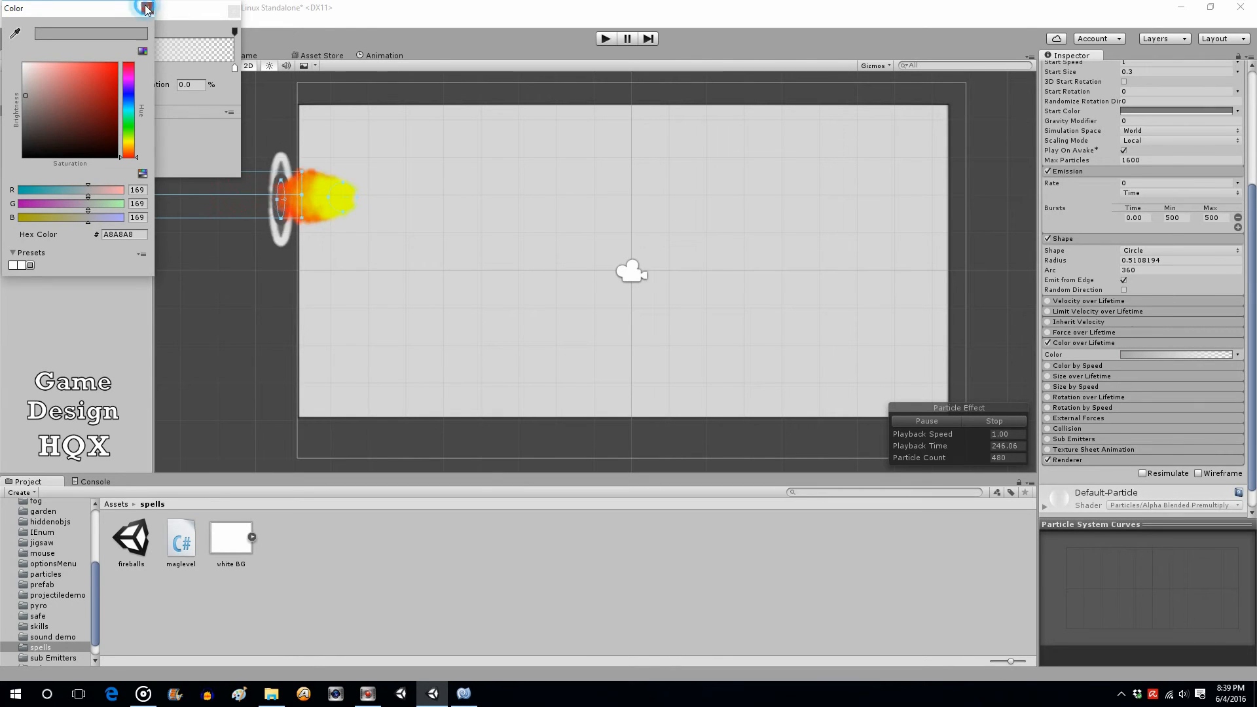
click(234, 67)
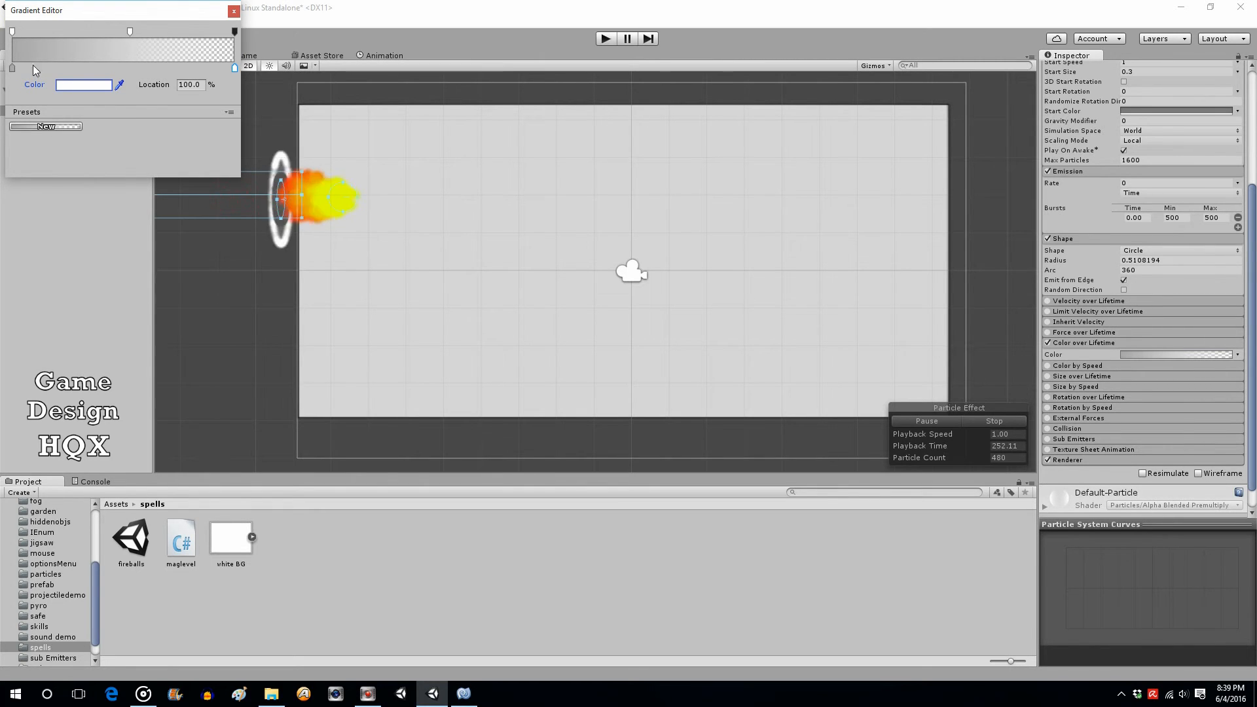
click(78, 86)
drag(25, 64, 25, 89)
click(141, 11)
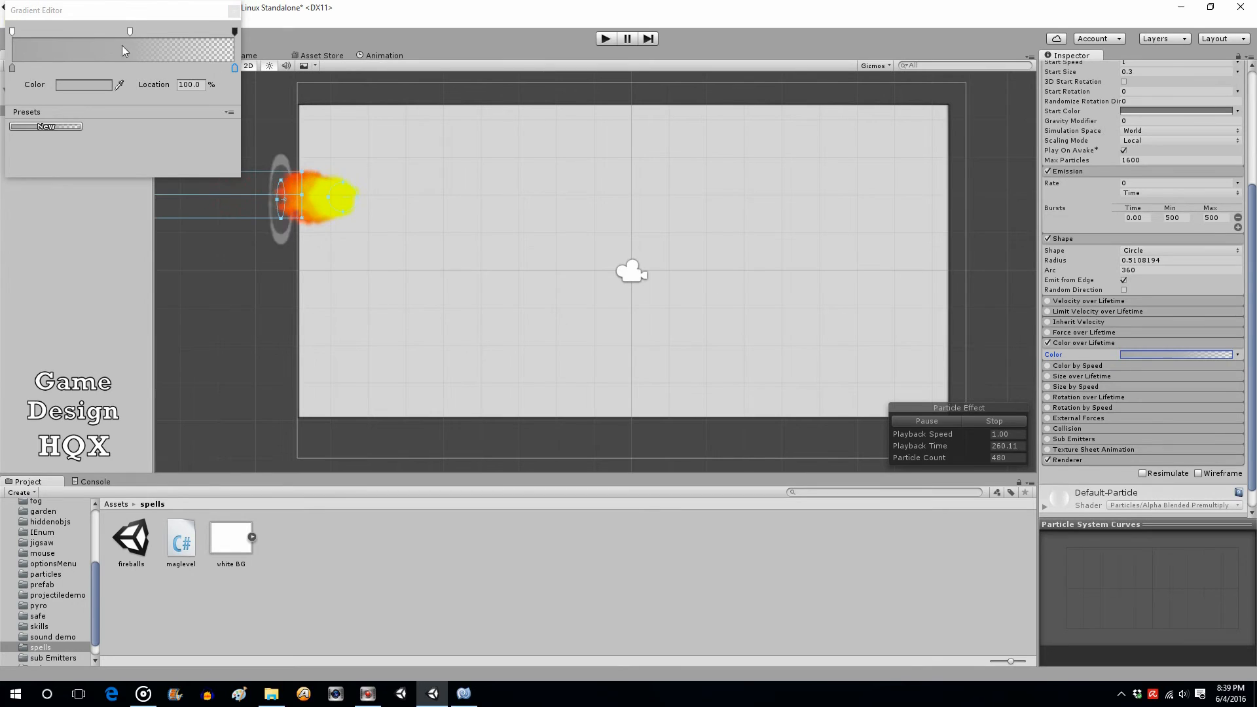
click(129, 27)
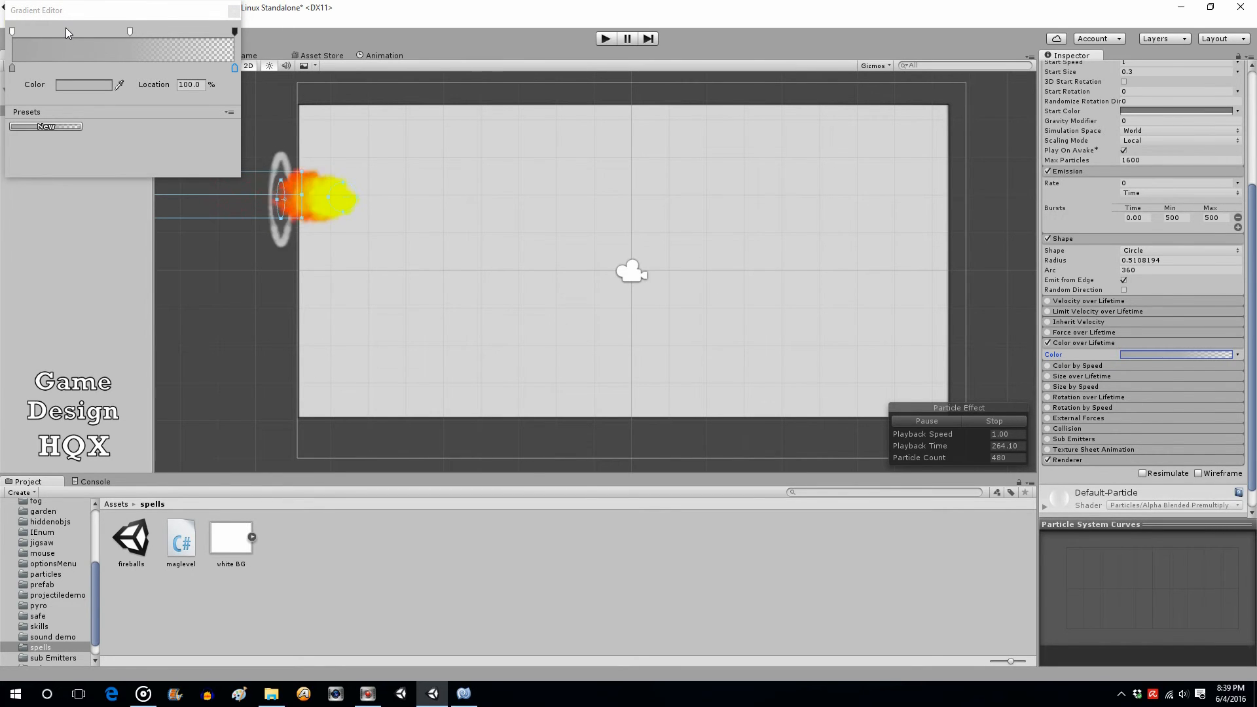
click(234, 11)
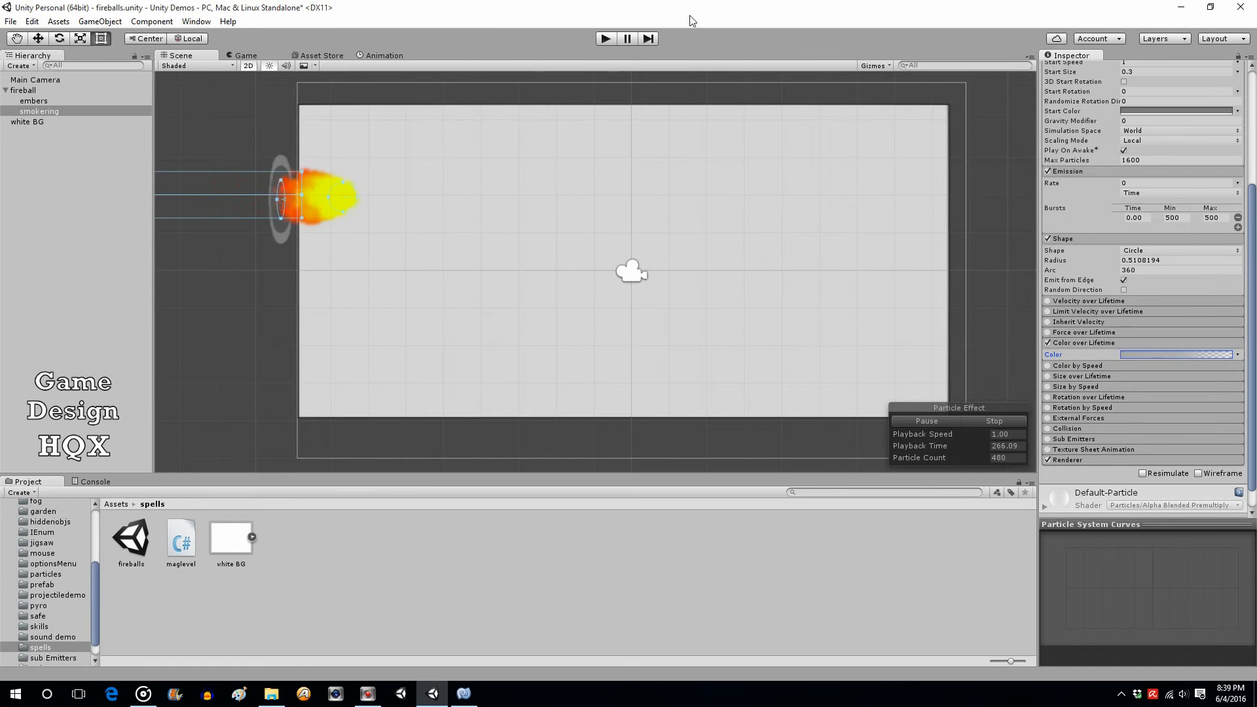
click(603, 38)
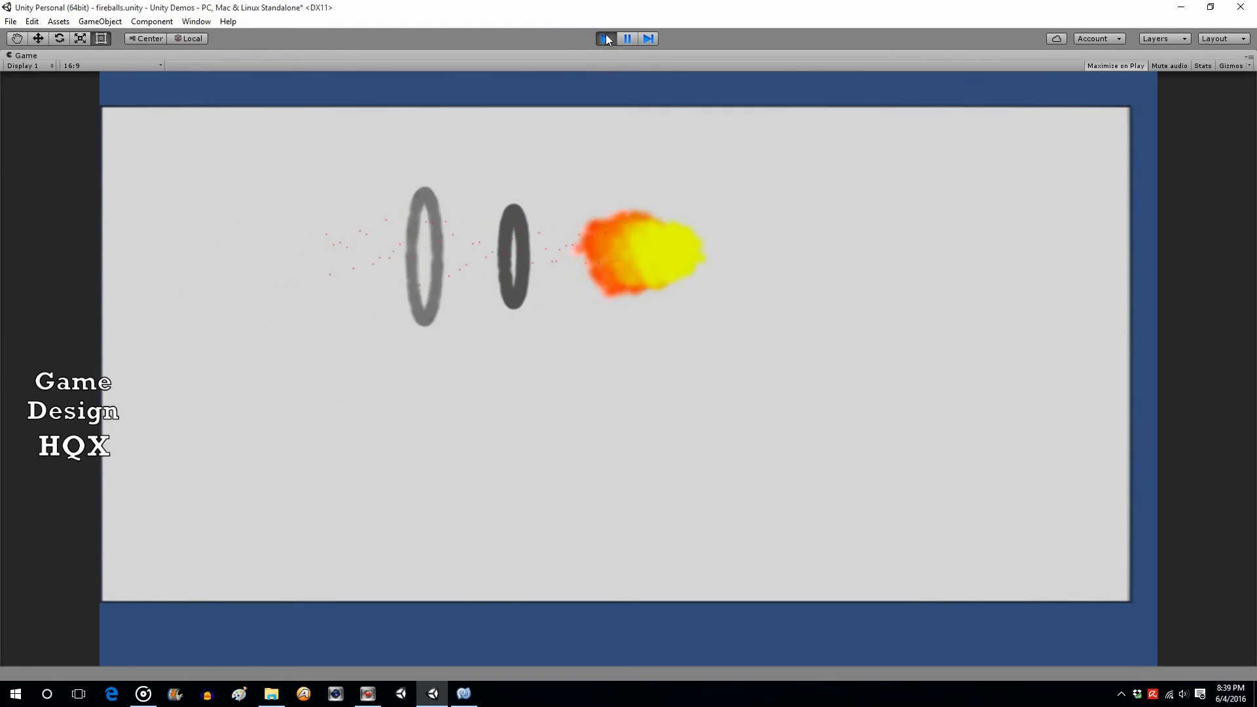
click(606, 38)
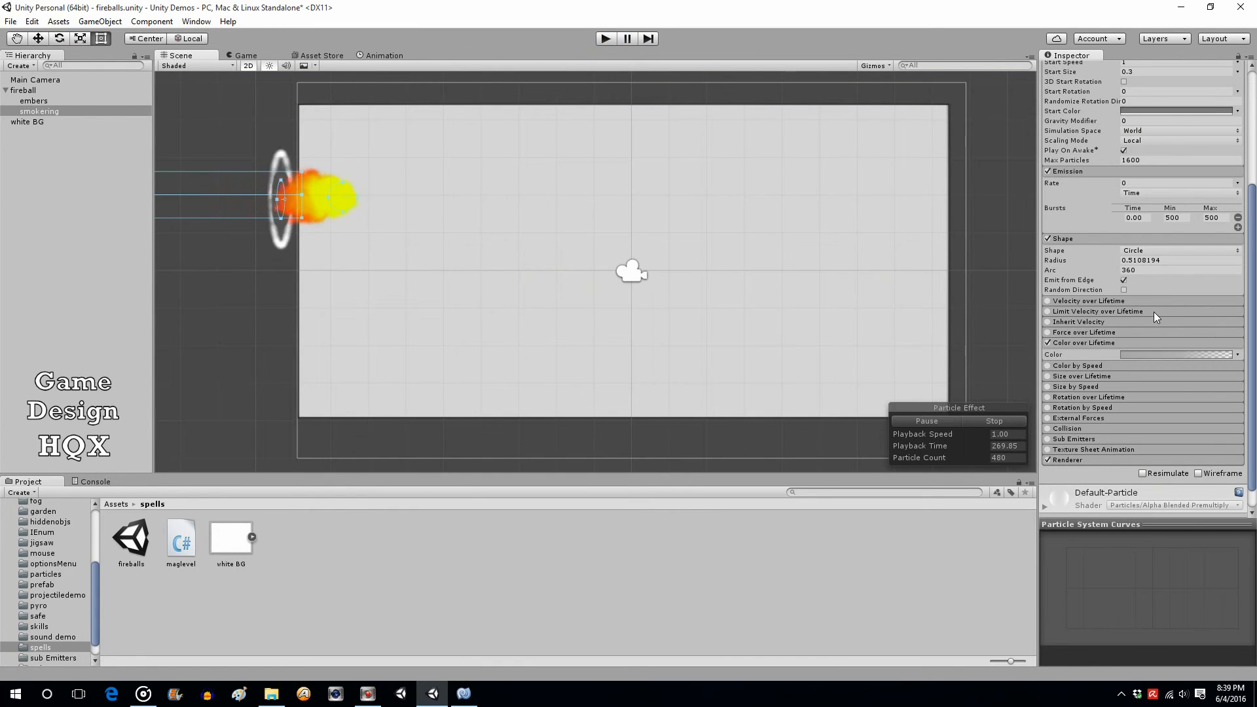
Enable Size over Lifetime on smokering, holding full size until near the end and dropping to about 0.5.
click(1047, 376)
click(1075, 375)
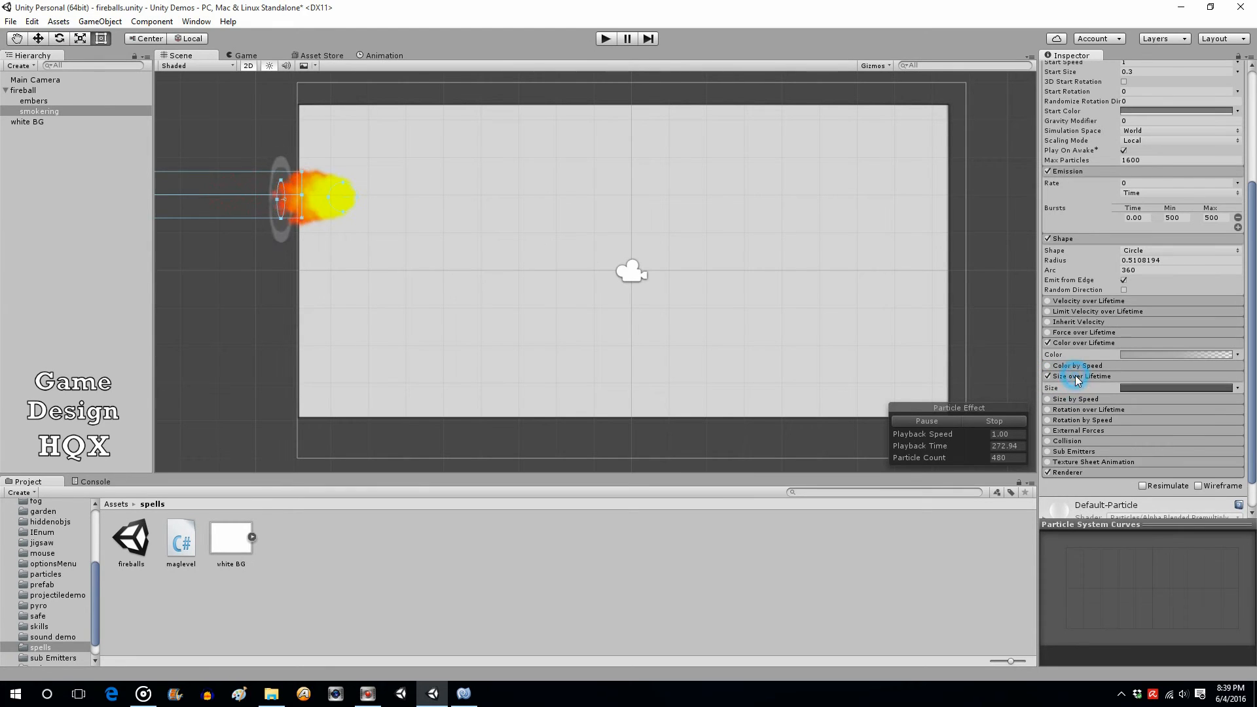
click(1140, 387)
click(1211, 546)
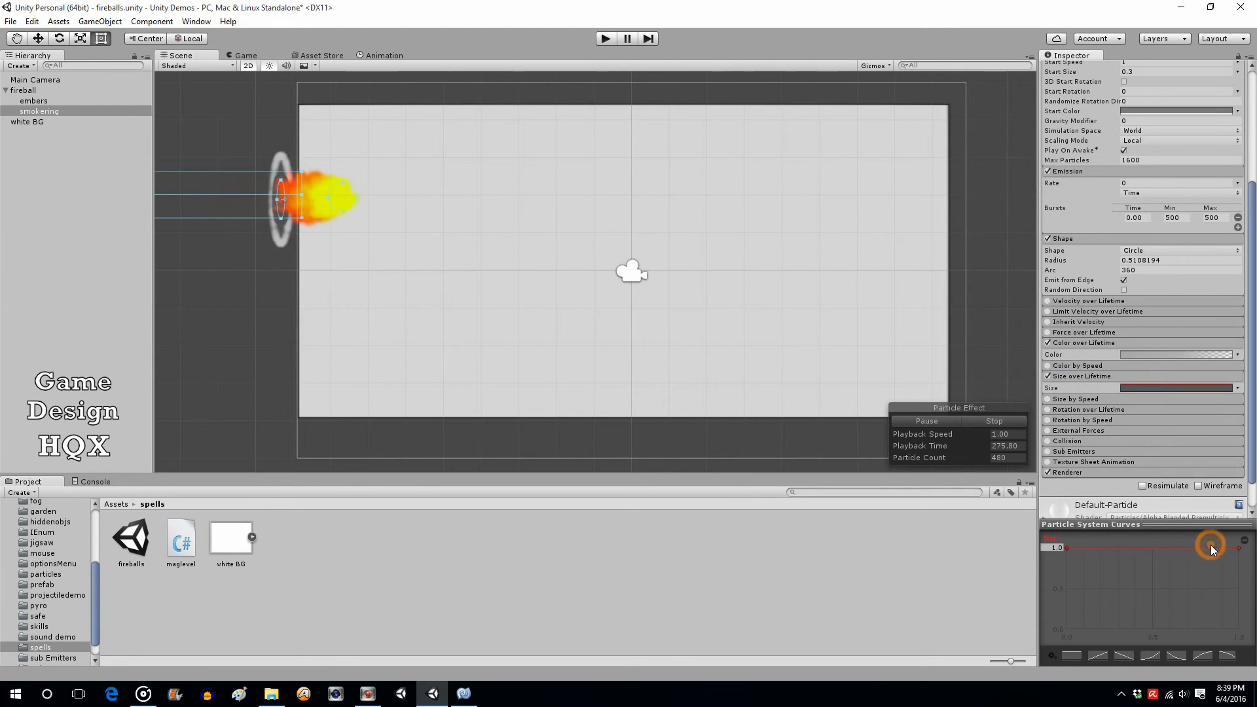
right_click(1211, 545)
click(1216, 552)
click(1246, 562)
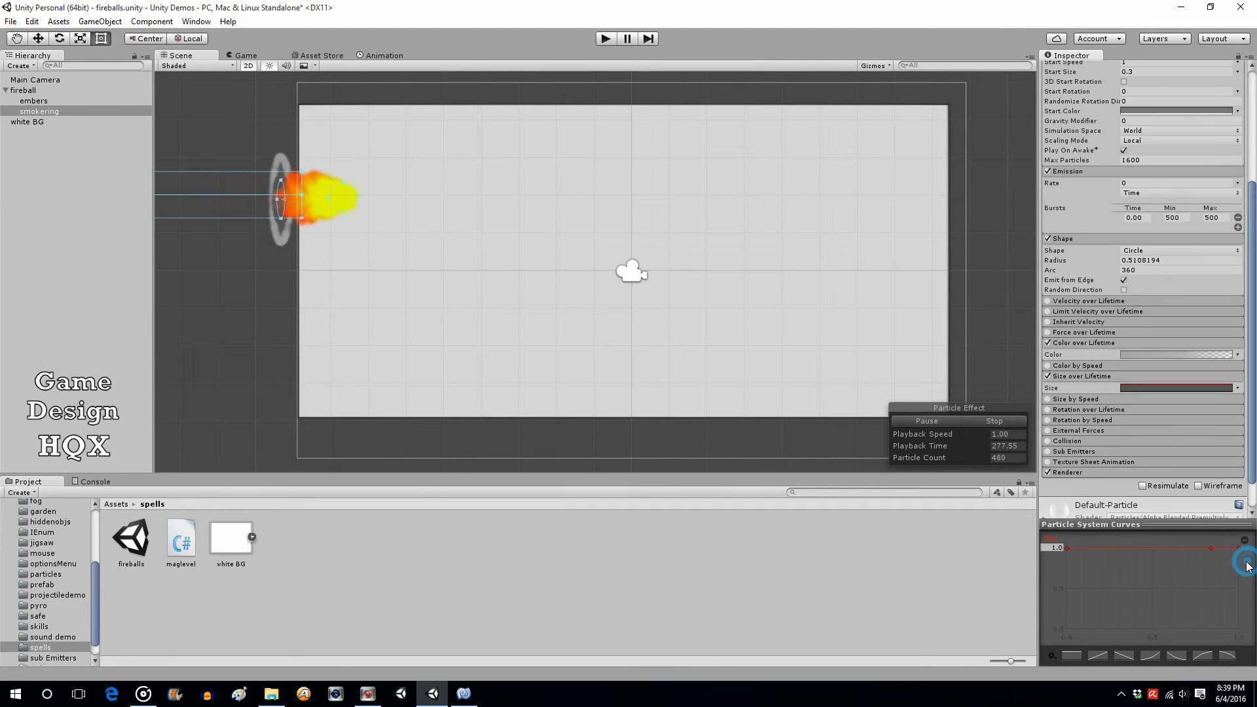
drag(1239, 548, 1236, 590)
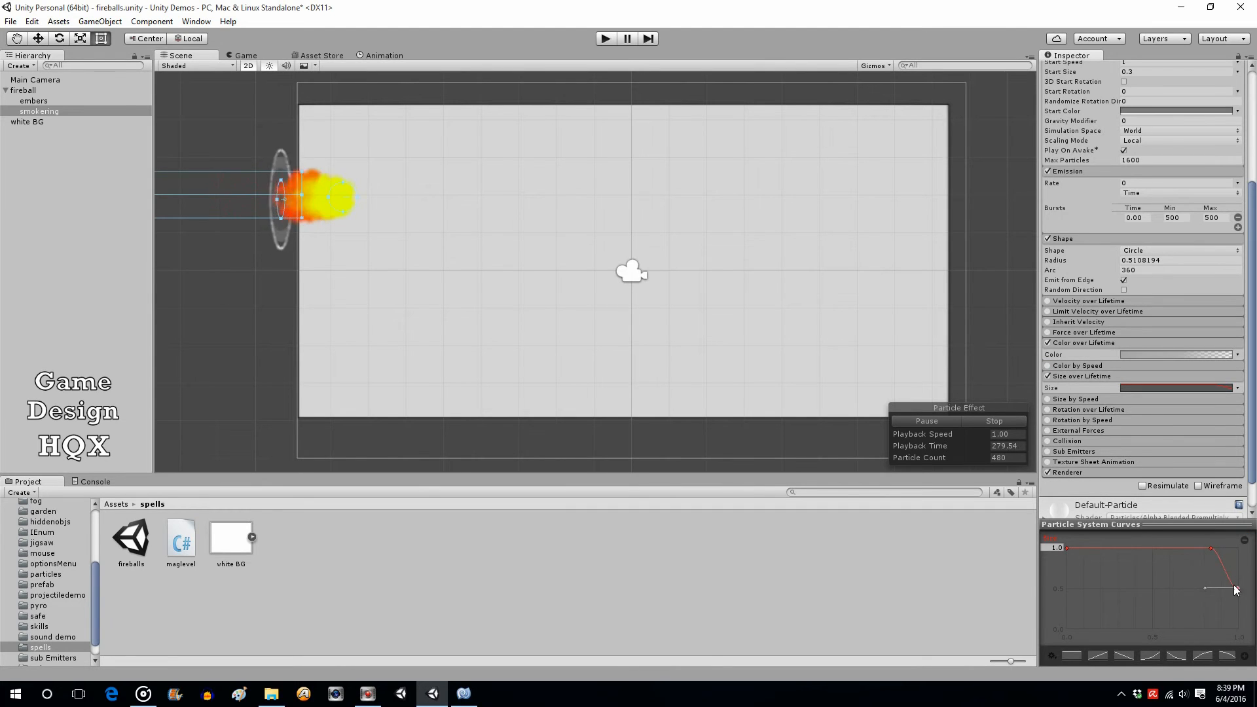
Play-test the fireball to check how the smoke rings fade and shrink behind it.
click(606, 39)
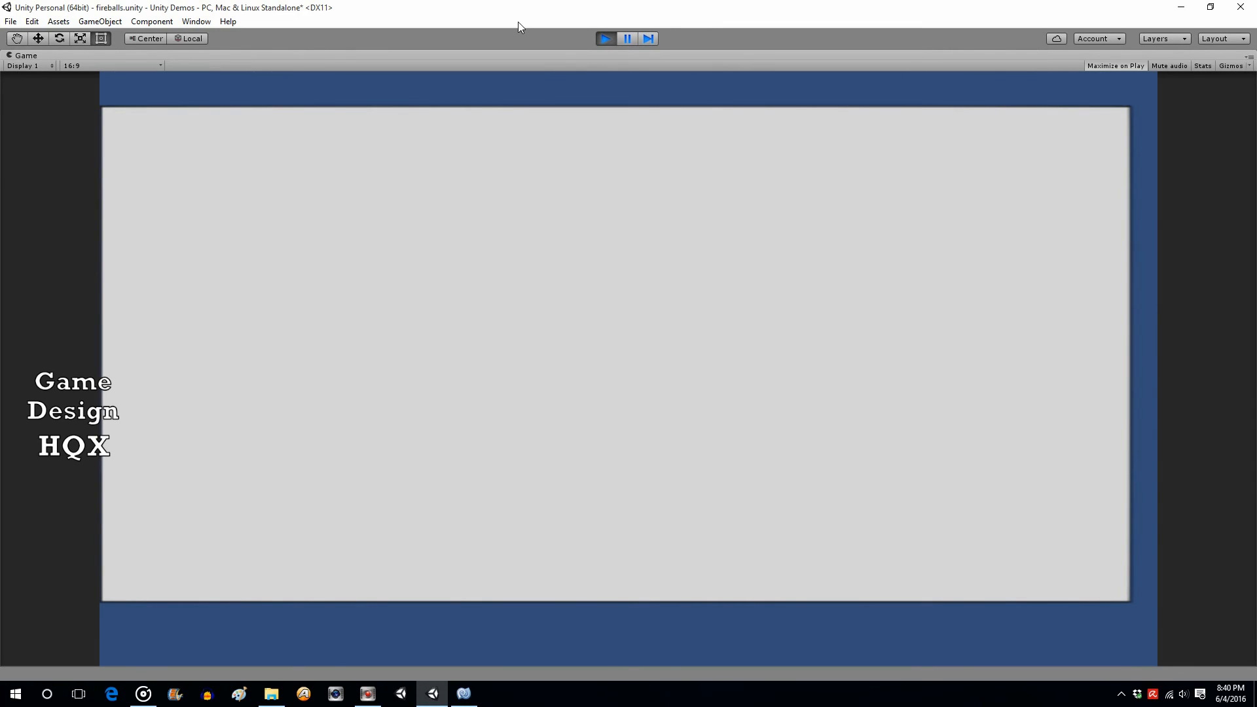
click(601, 41)
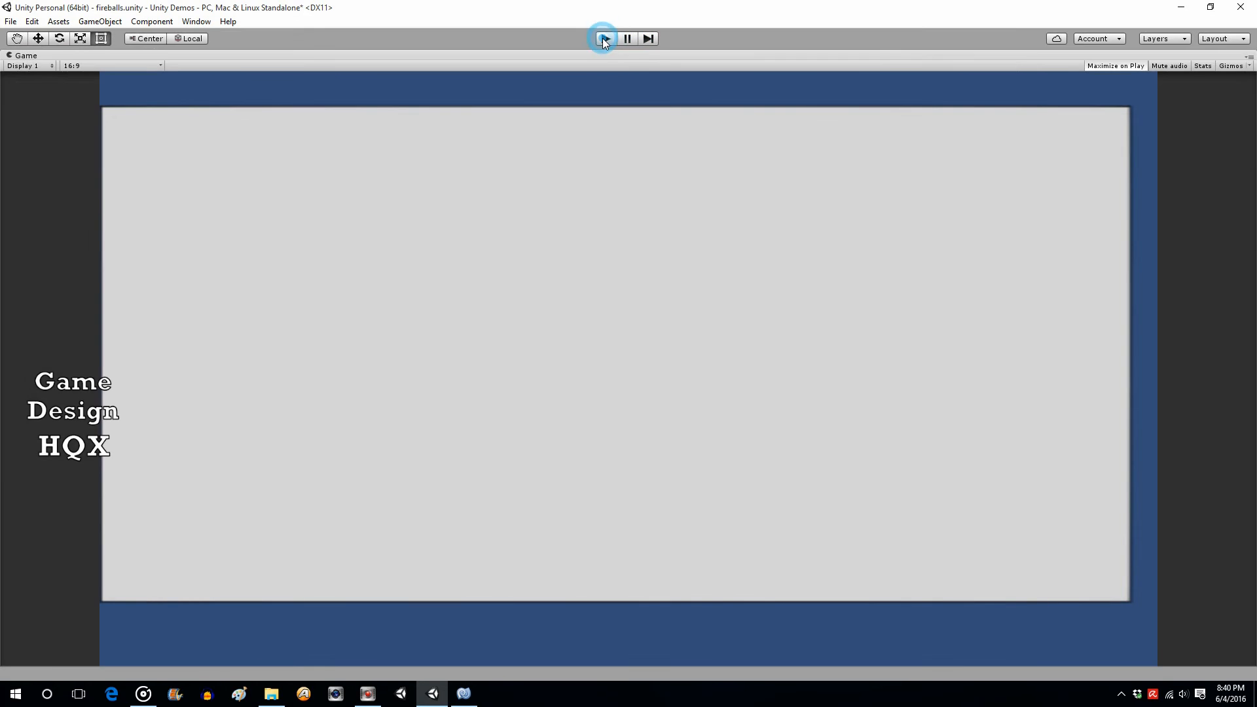
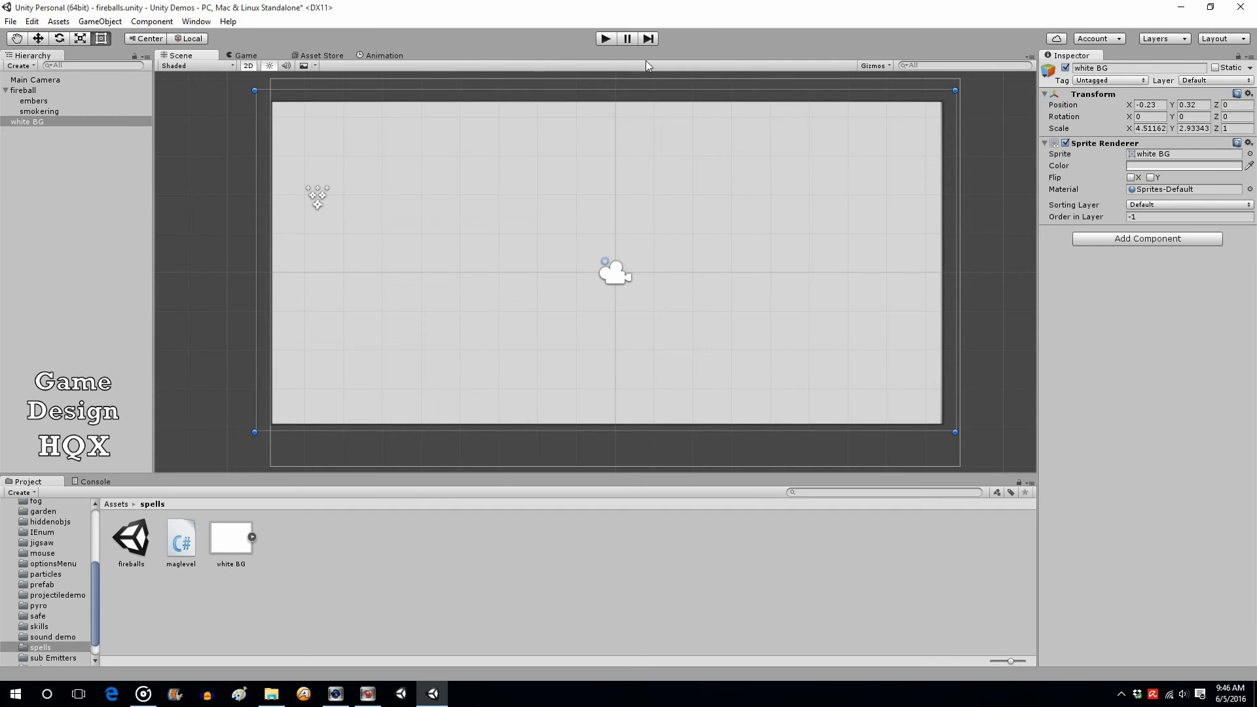
click(604, 39)
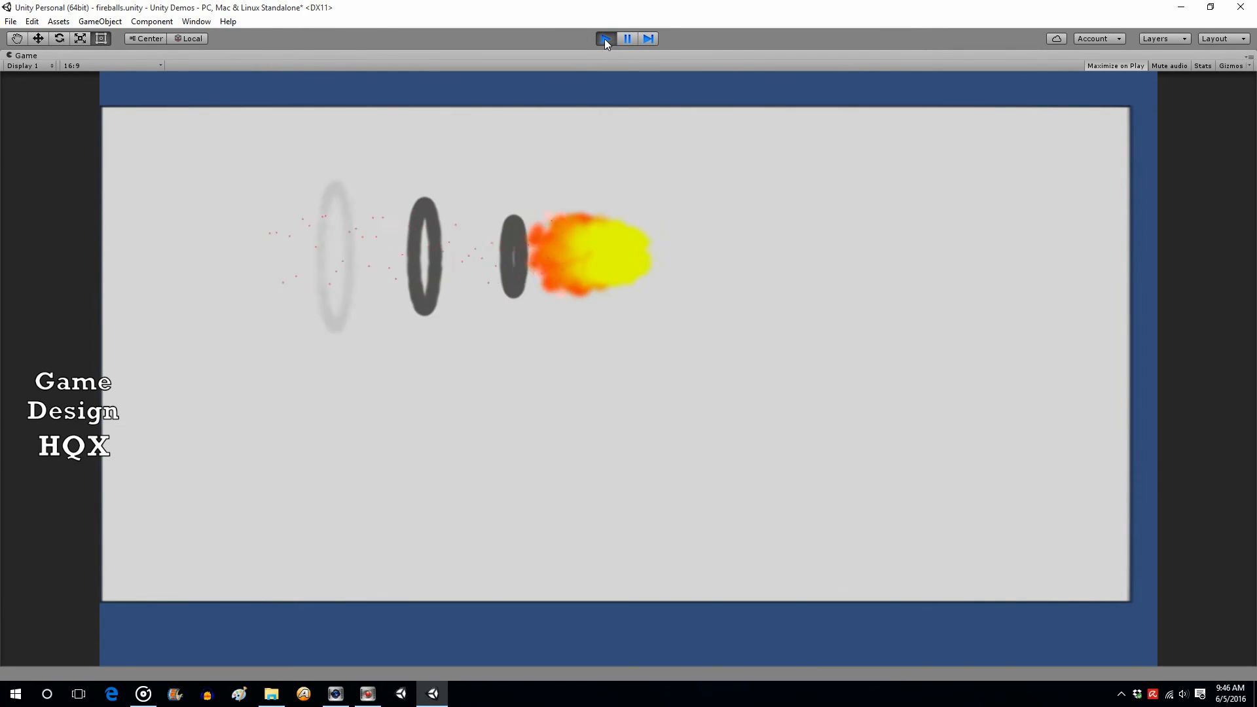
click(604, 39)
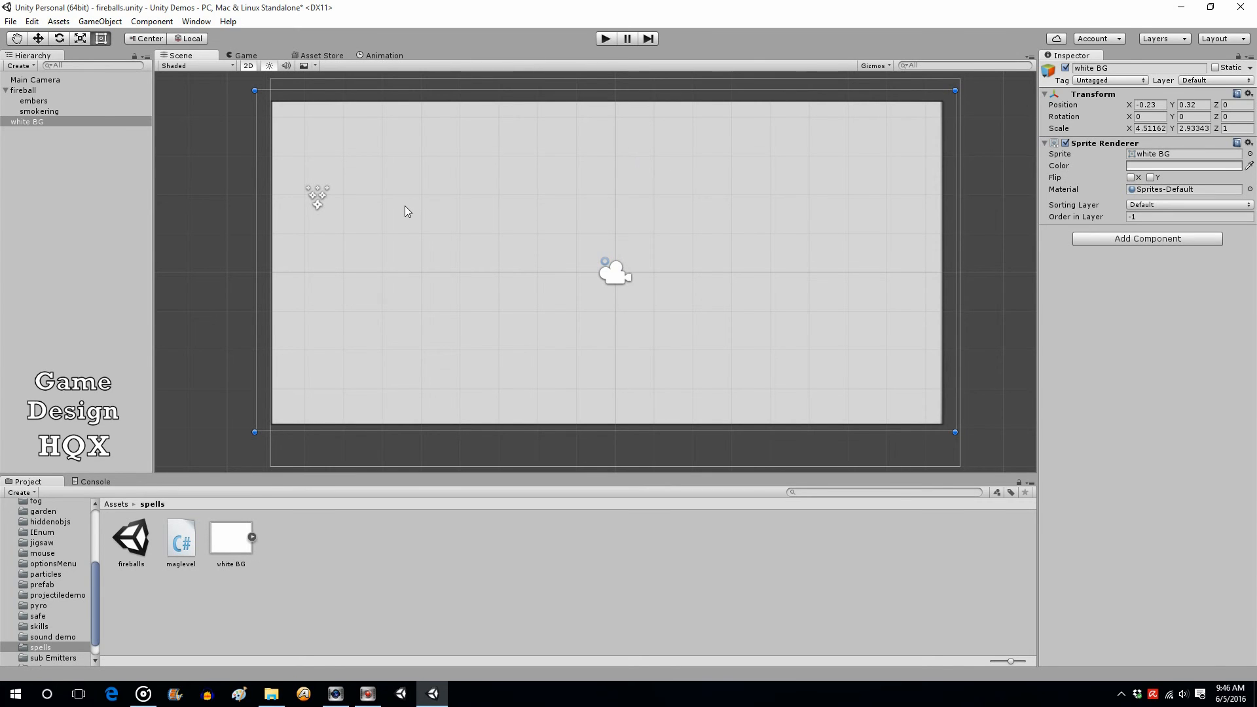
Set white BG's Z position to 2, behind smokering, and give it the Default-Diffuse material.
click(41, 111)
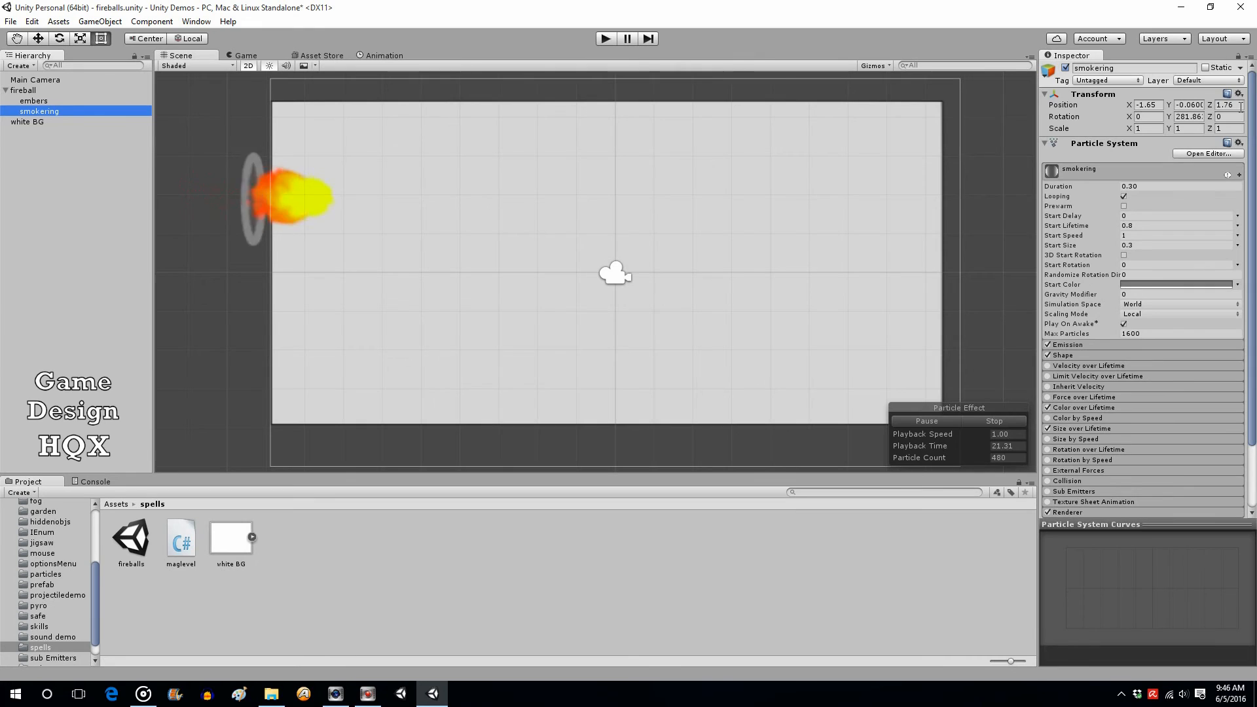
click(21, 121)
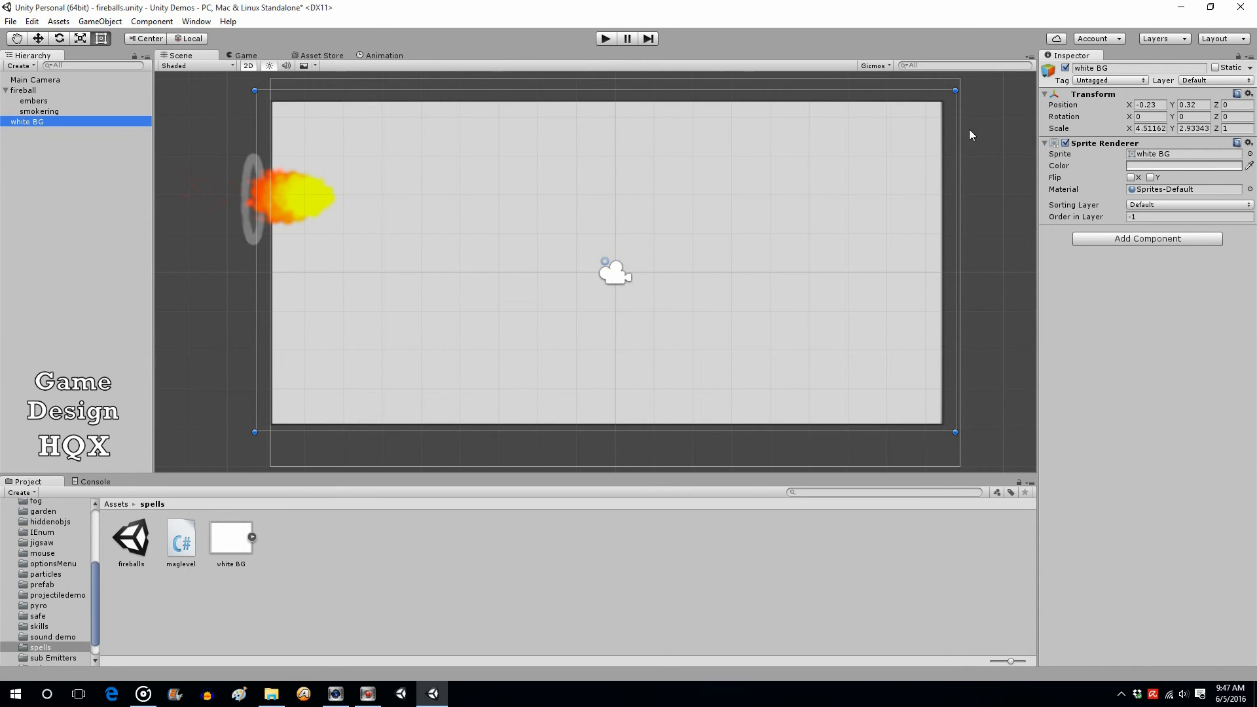
click(1246, 105)
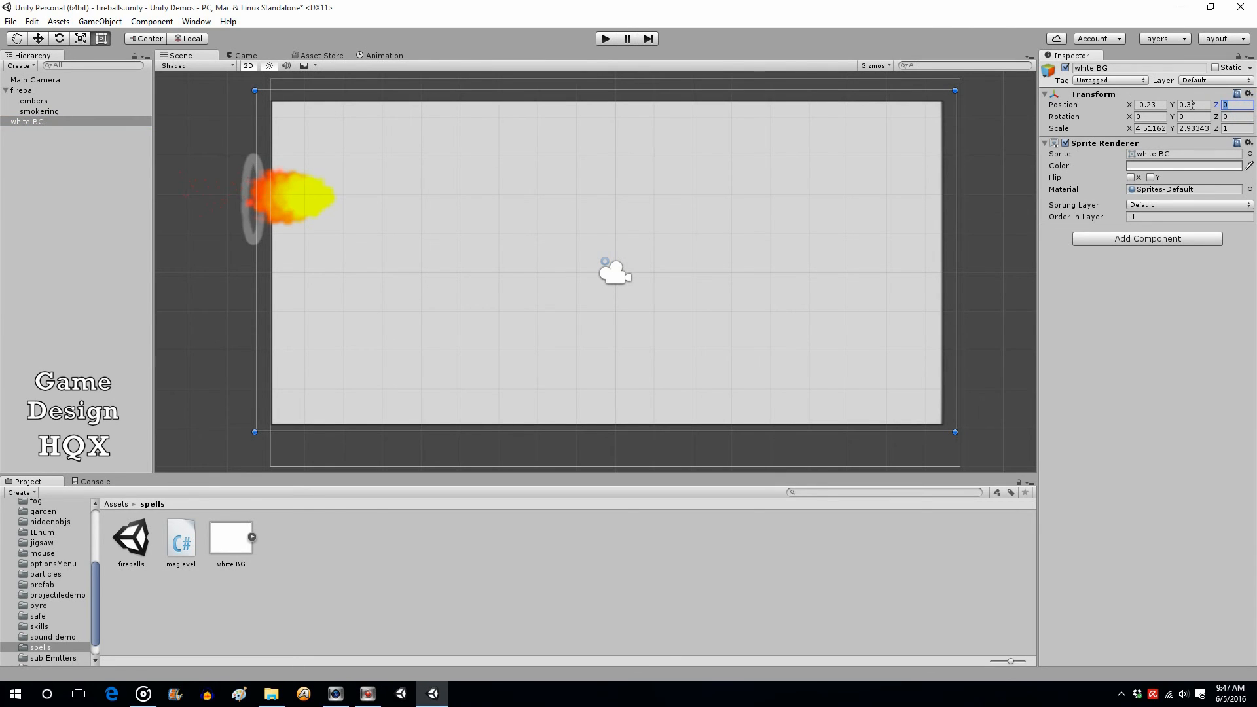
text(2)
click(1249, 190)
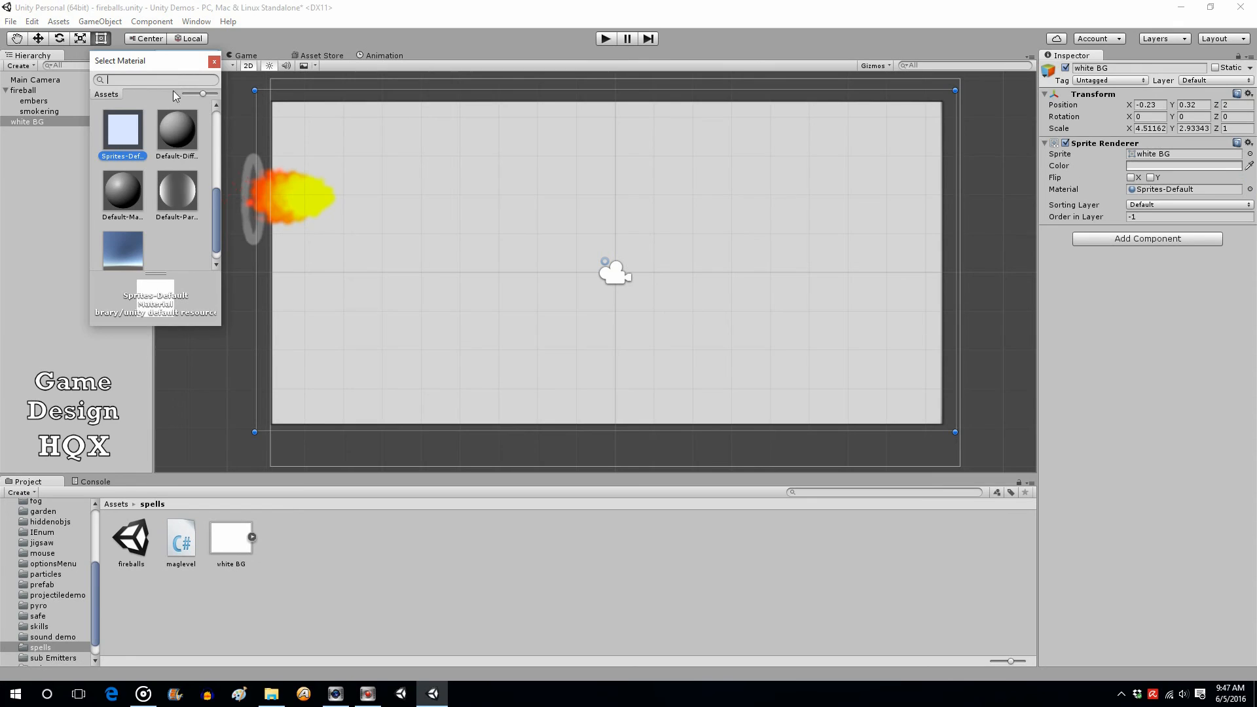
click(174, 132)
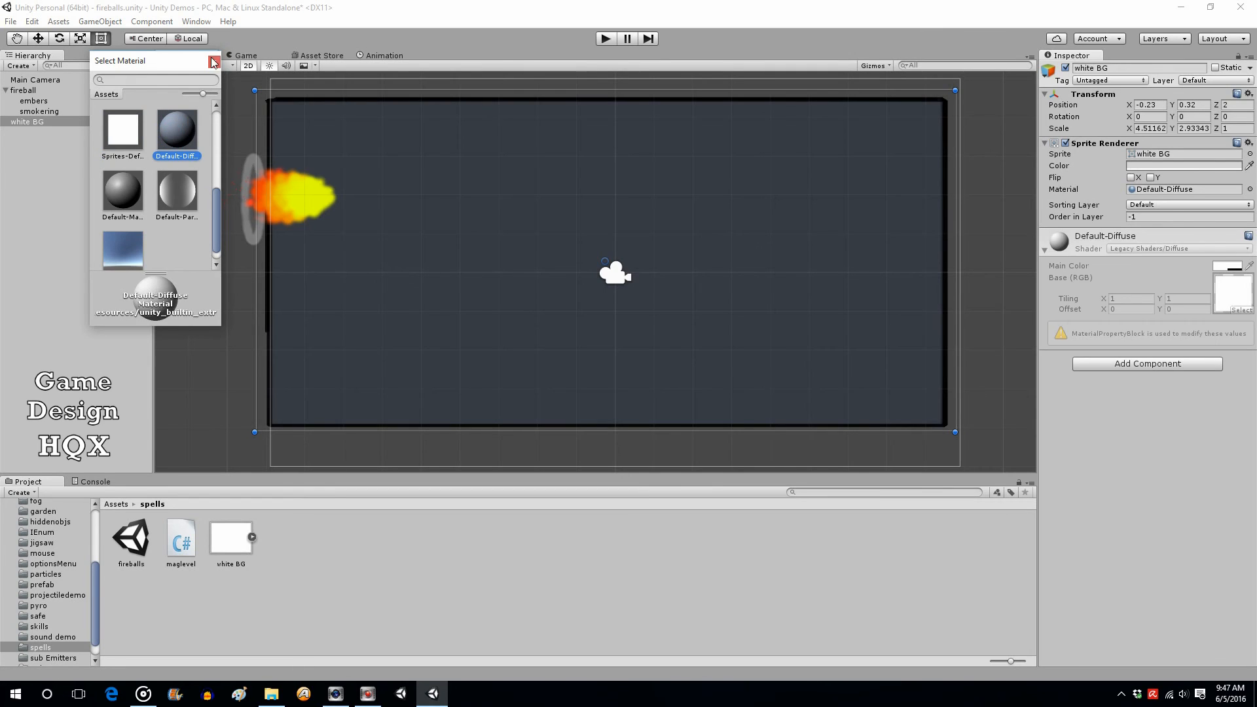
click(215, 62)
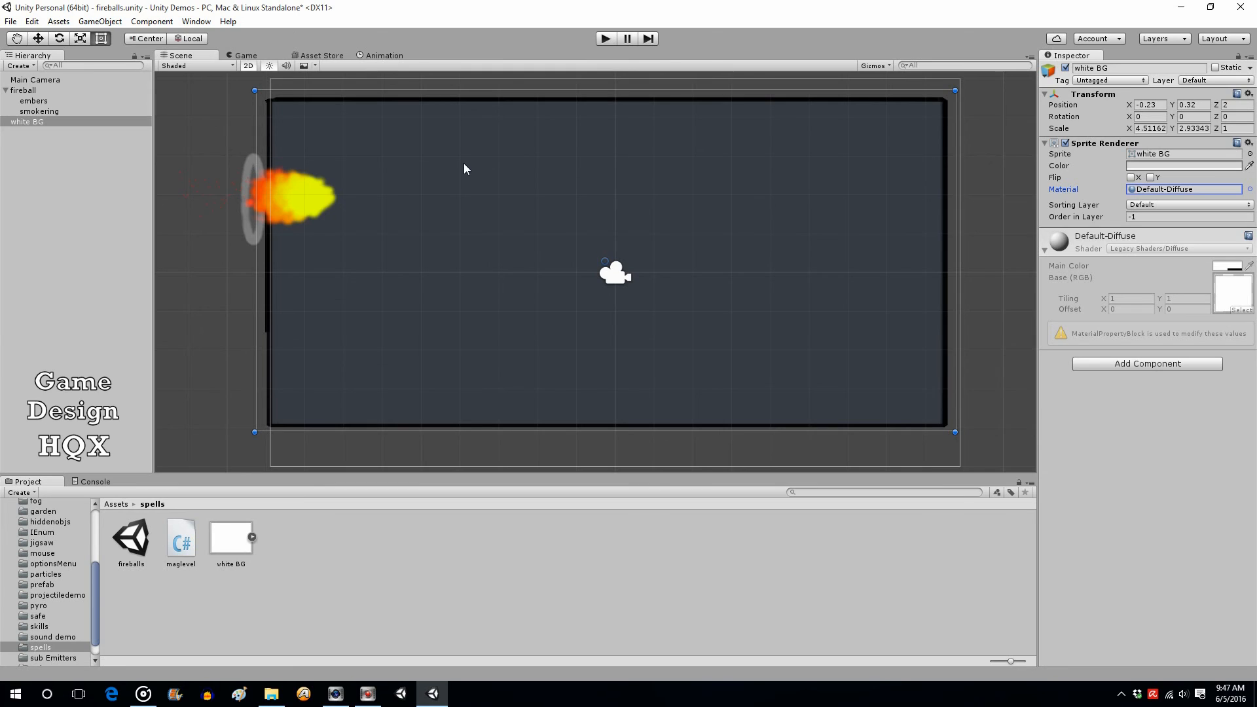
Add a point light to the scene and reduce its range to about 4.73.
click(99, 21)
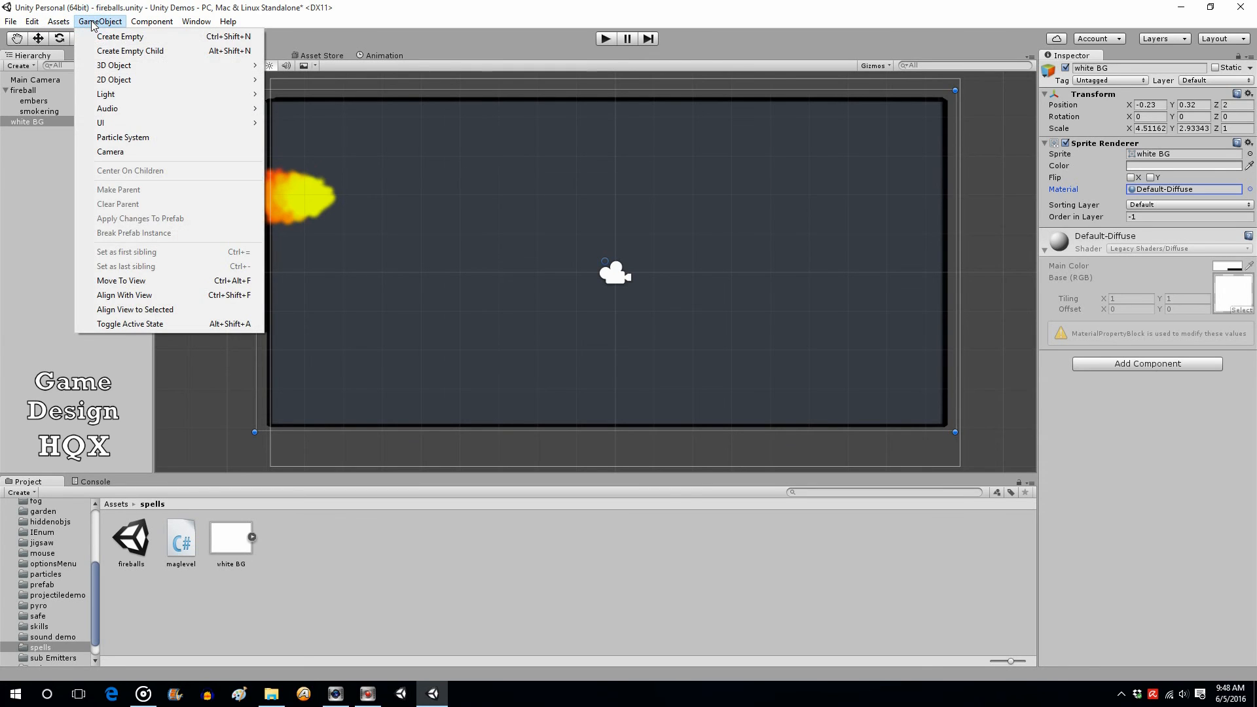
mouse_move(139, 95)
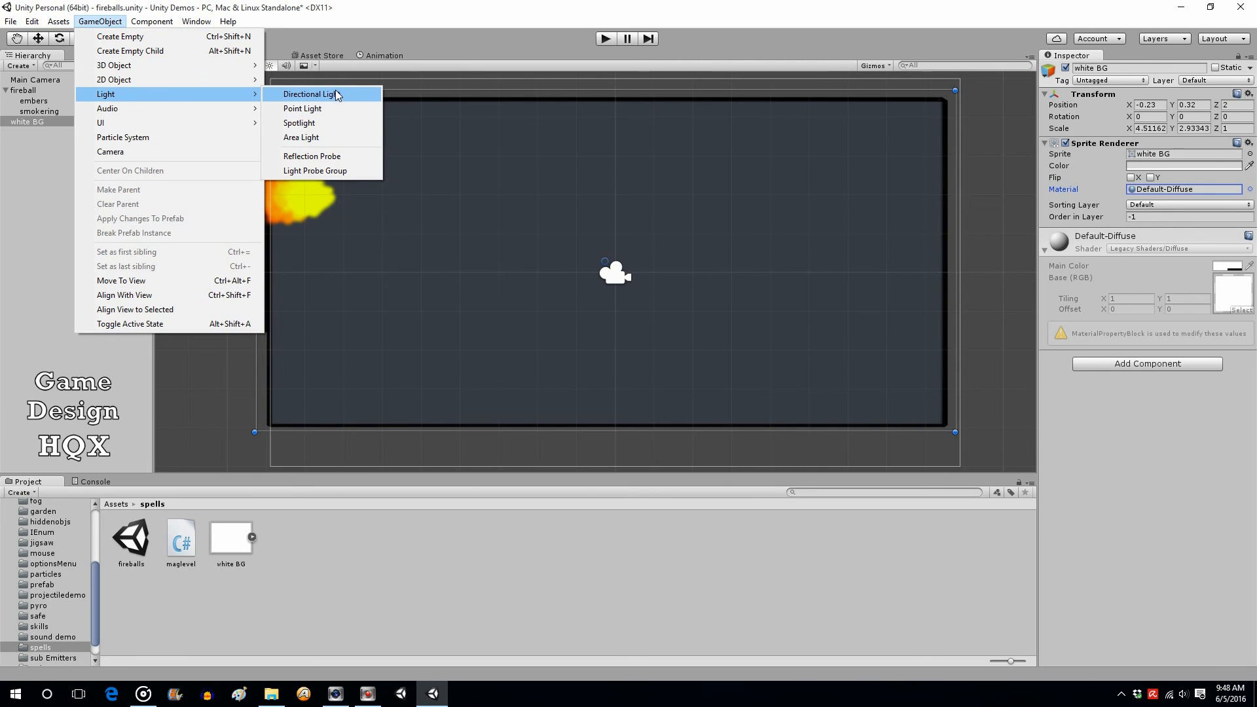
click(326, 108)
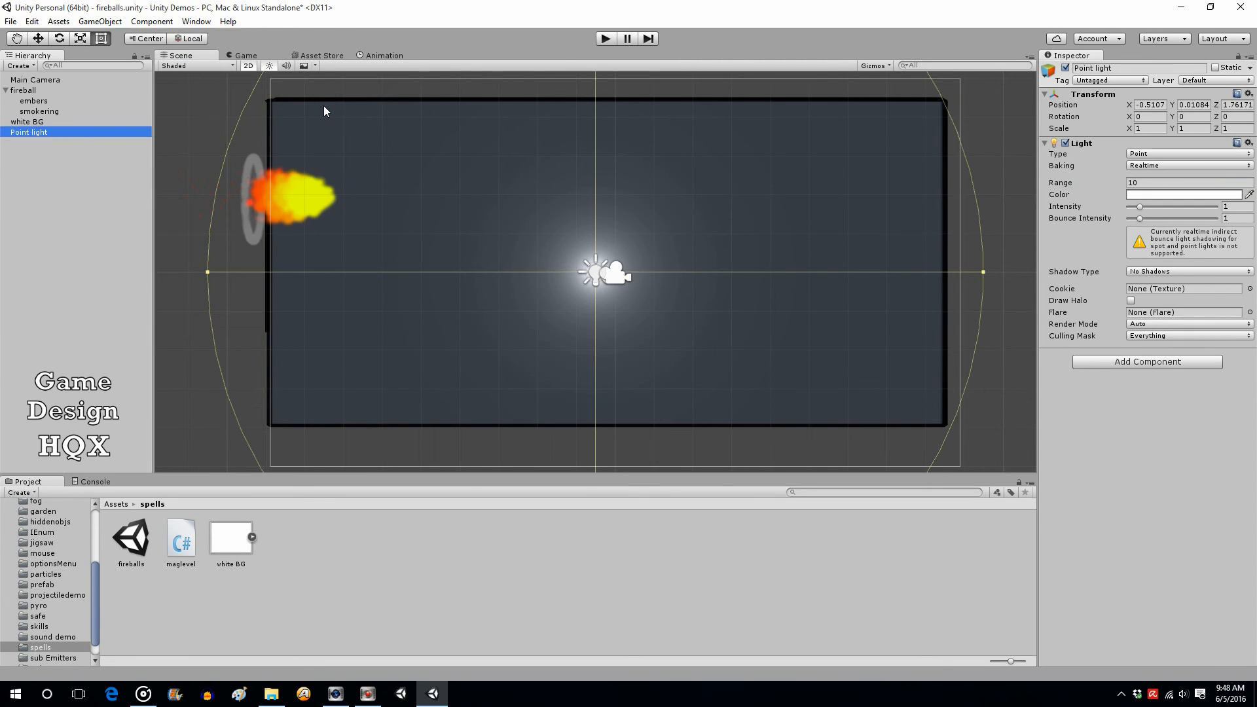
click(38, 38)
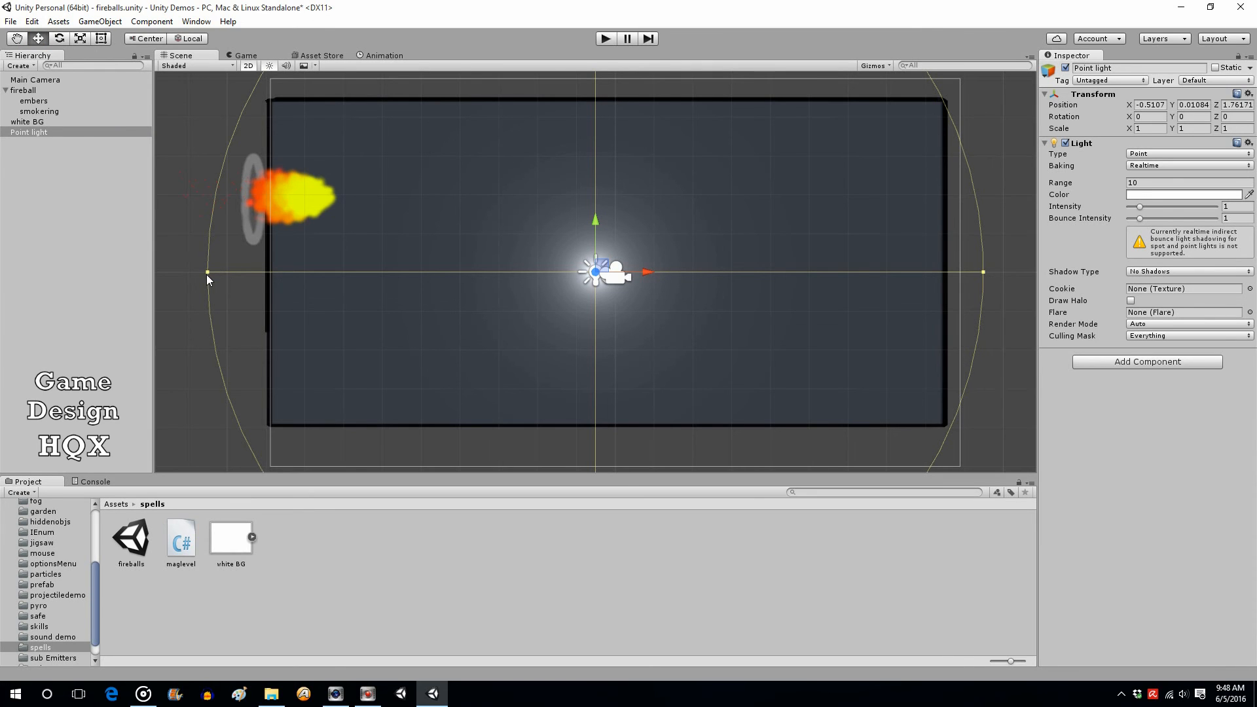
drag(207, 272, 322, 296)
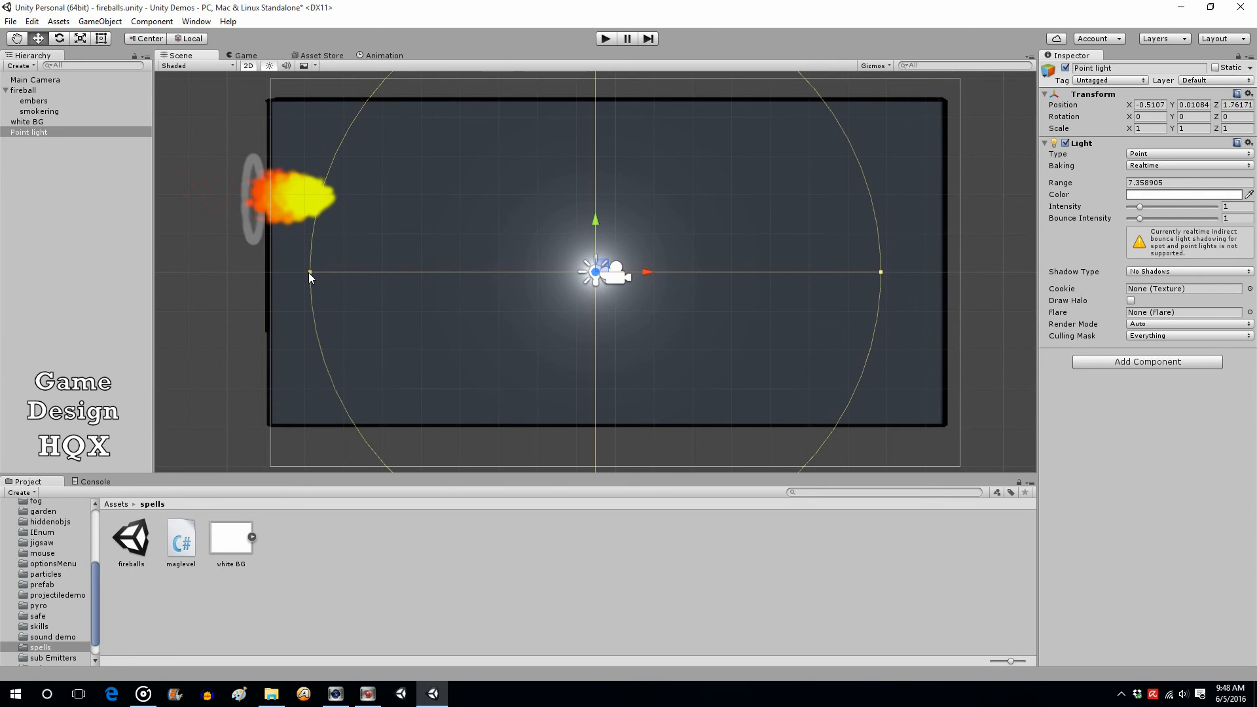
drag(309, 272, 410, 288)
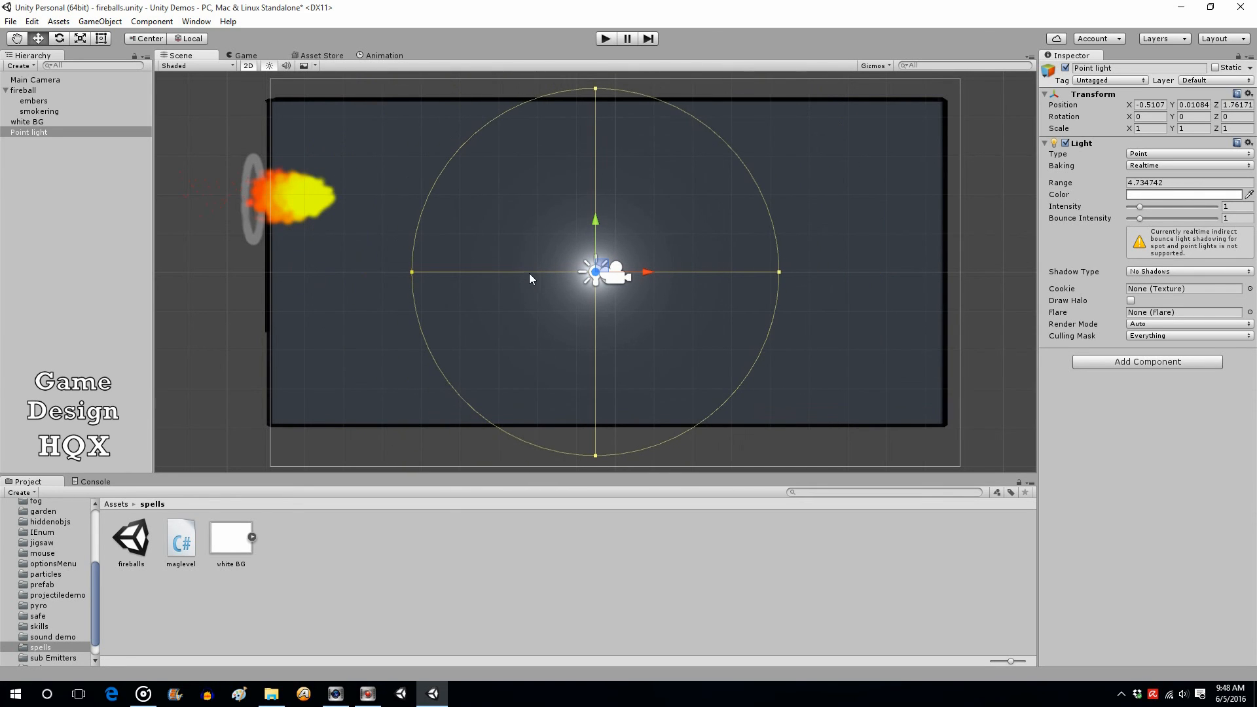
Reduce the point light's range to about 4.18.
click(247, 66)
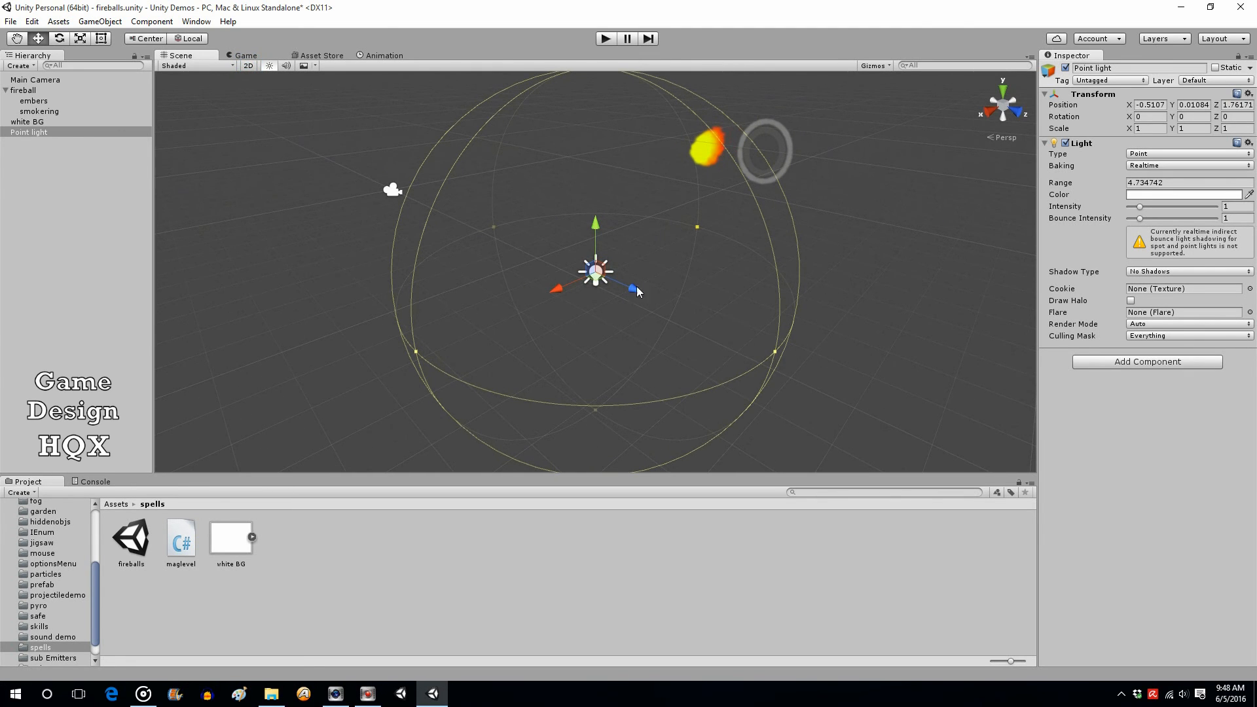
click(248, 66)
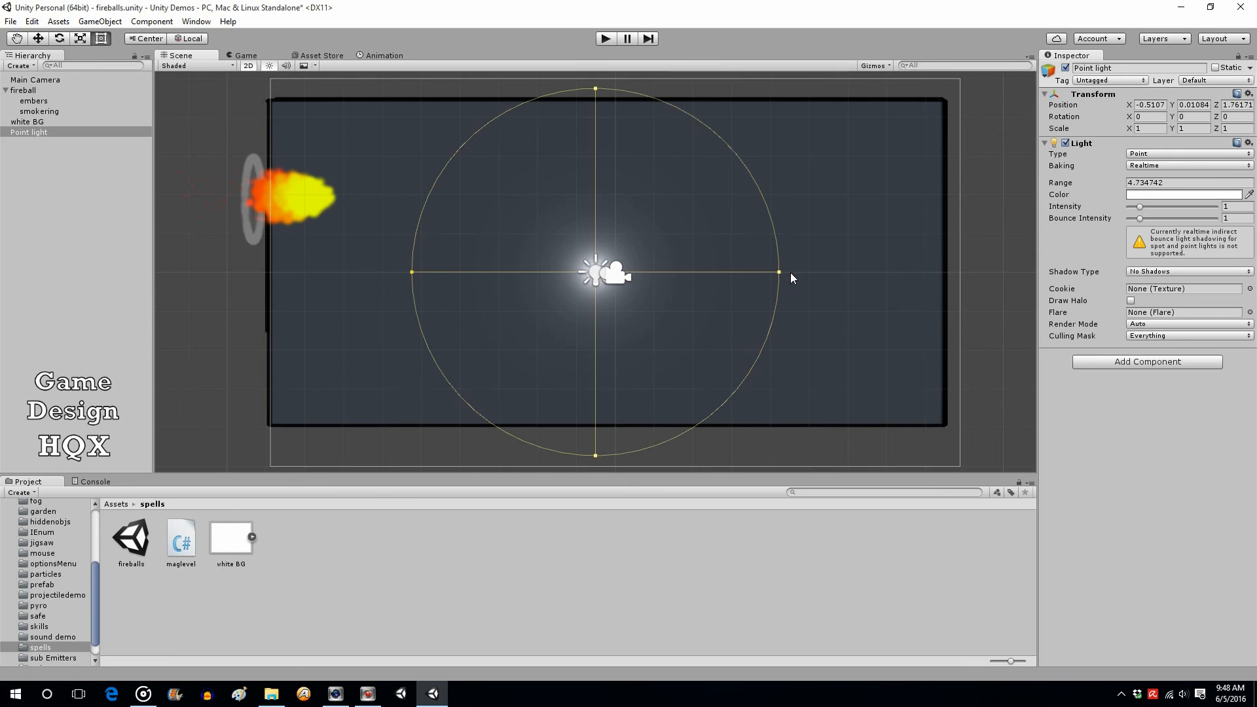
drag(779, 273, 757, 284)
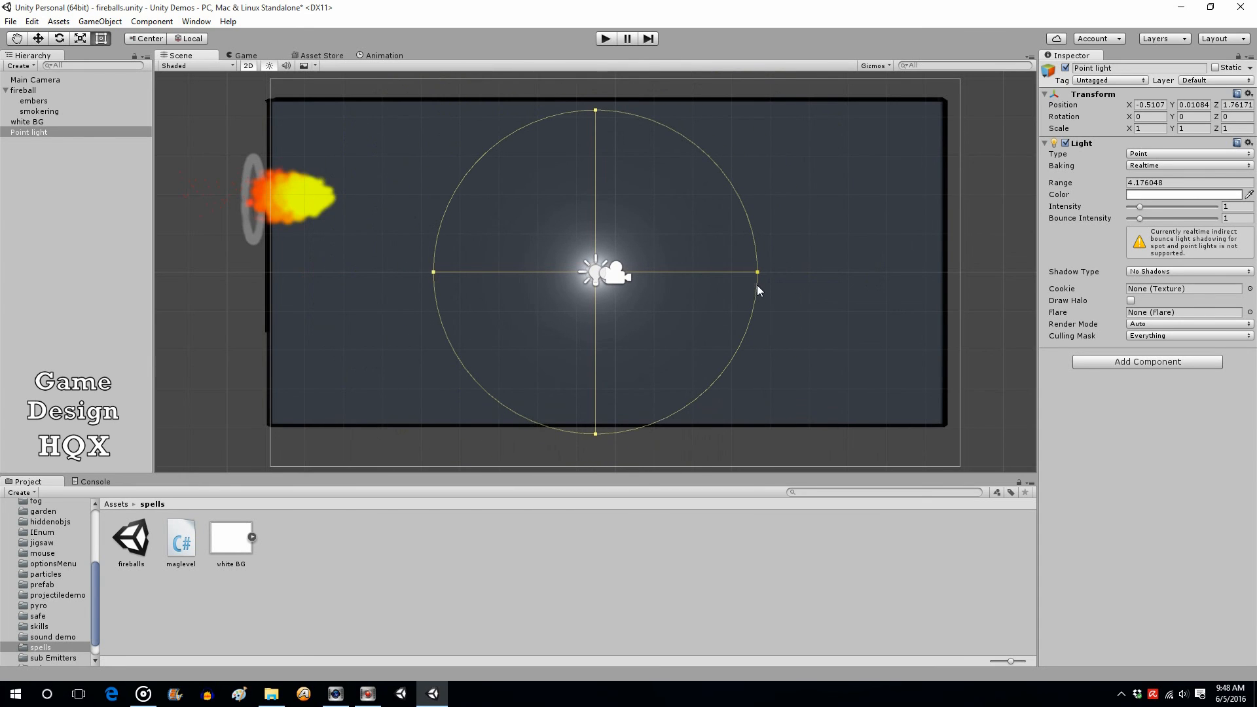
Move the point light onto the front of the fireball, at about X -7.36, Y 1.94.
click(242, 66)
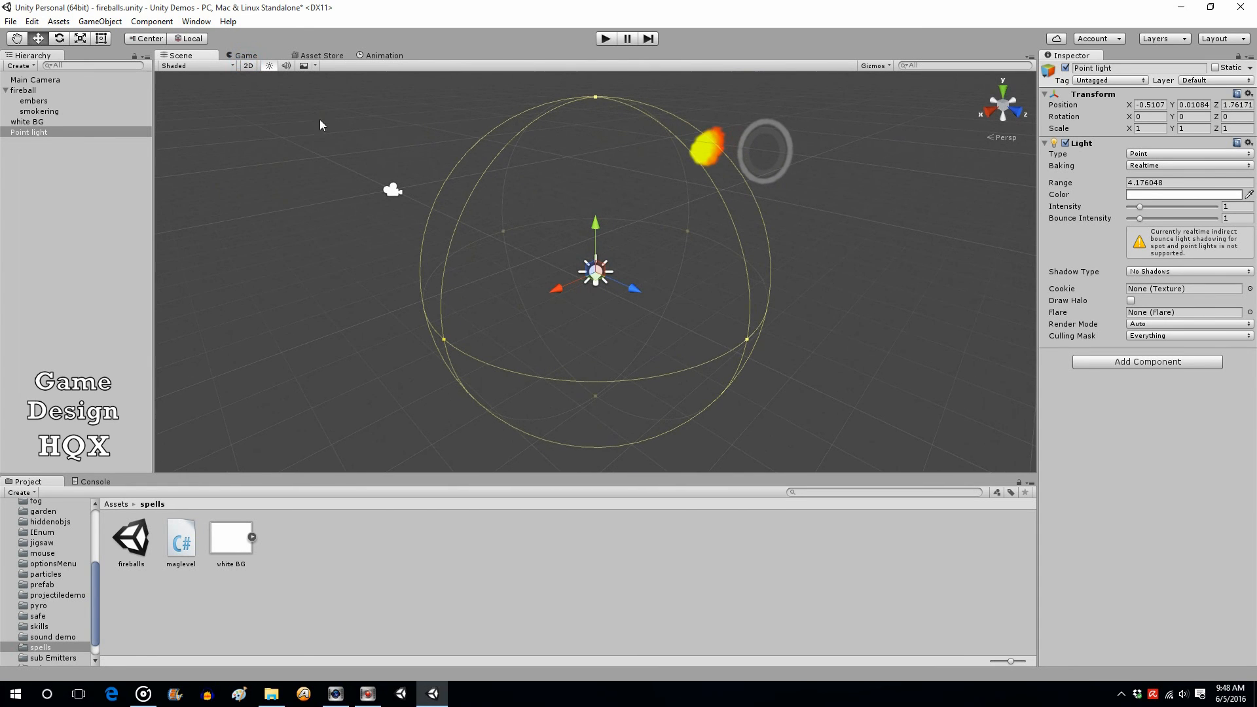
drag(554, 281, 833, 197)
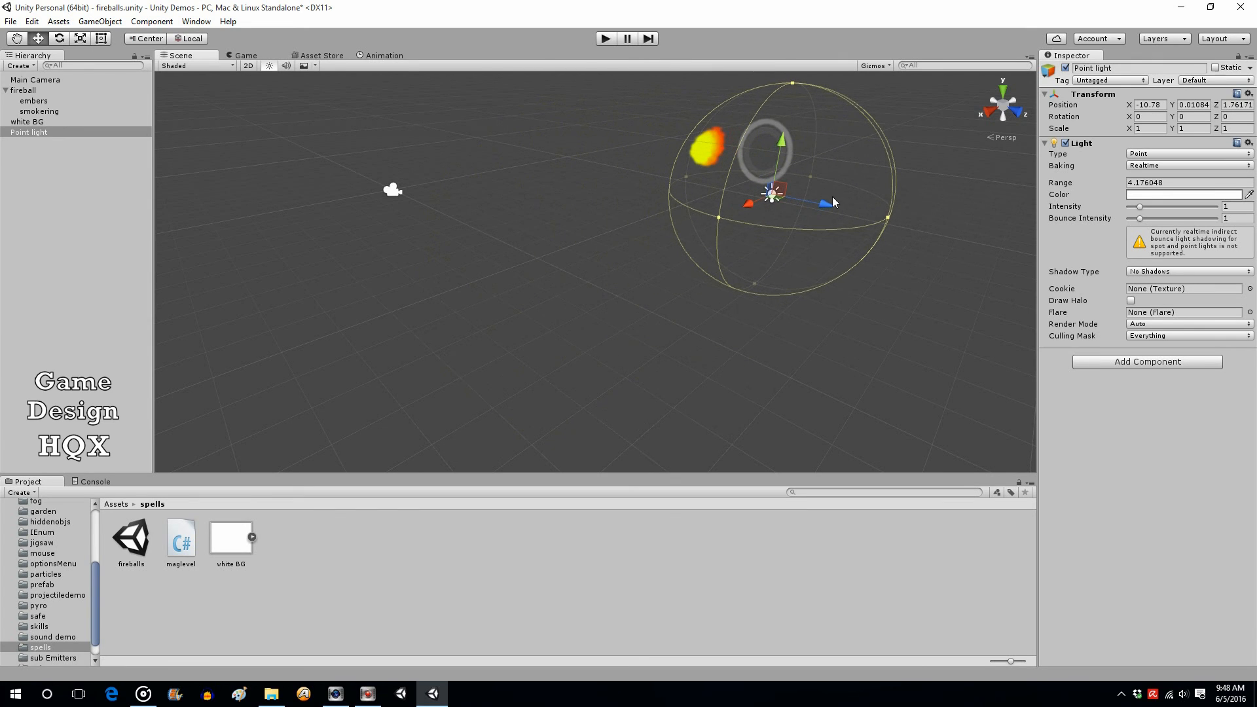
click(246, 66)
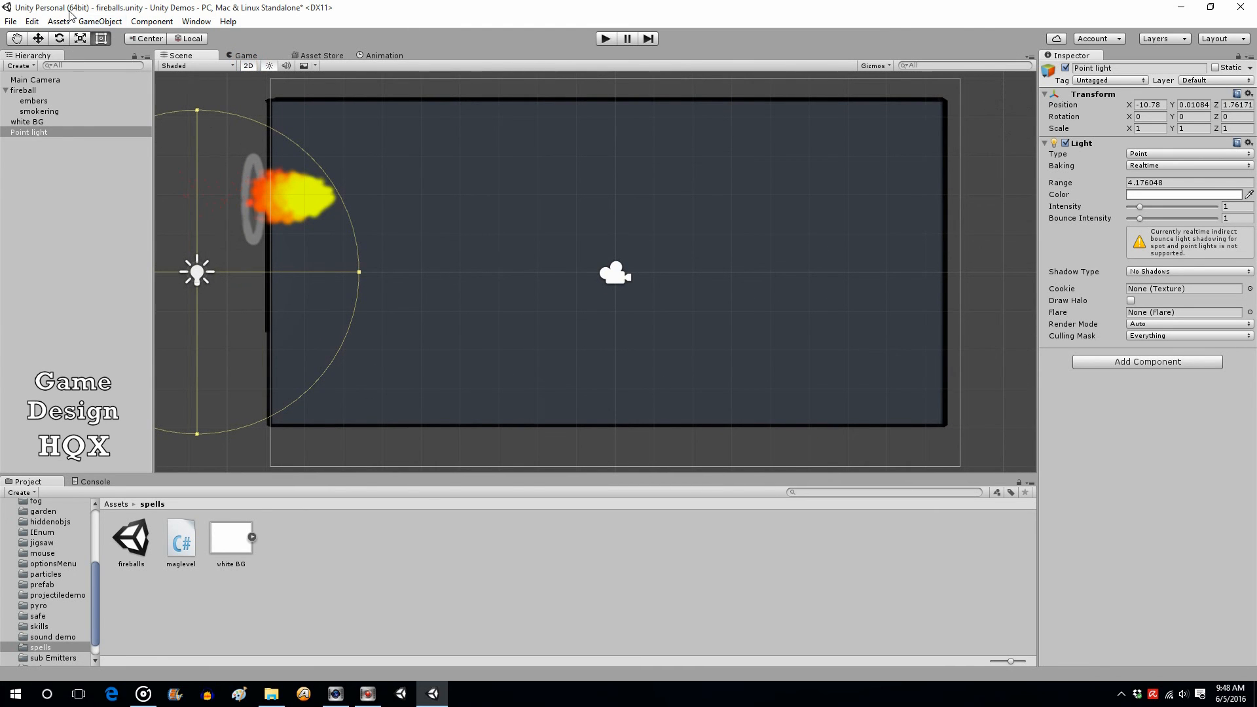
click(38, 38)
drag(199, 222, 204, 140)
drag(249, 189, 393, 206)
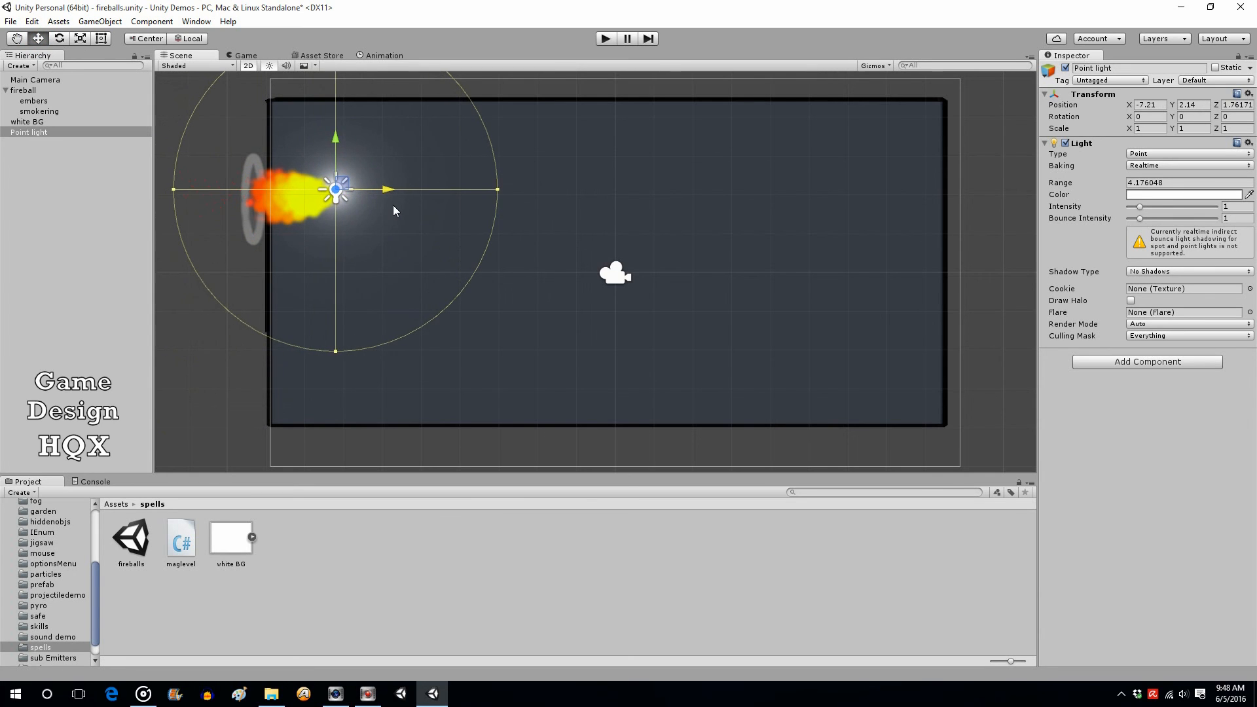
drag(334, 146, 332, 153)
drag(387, 199, 382, 204)
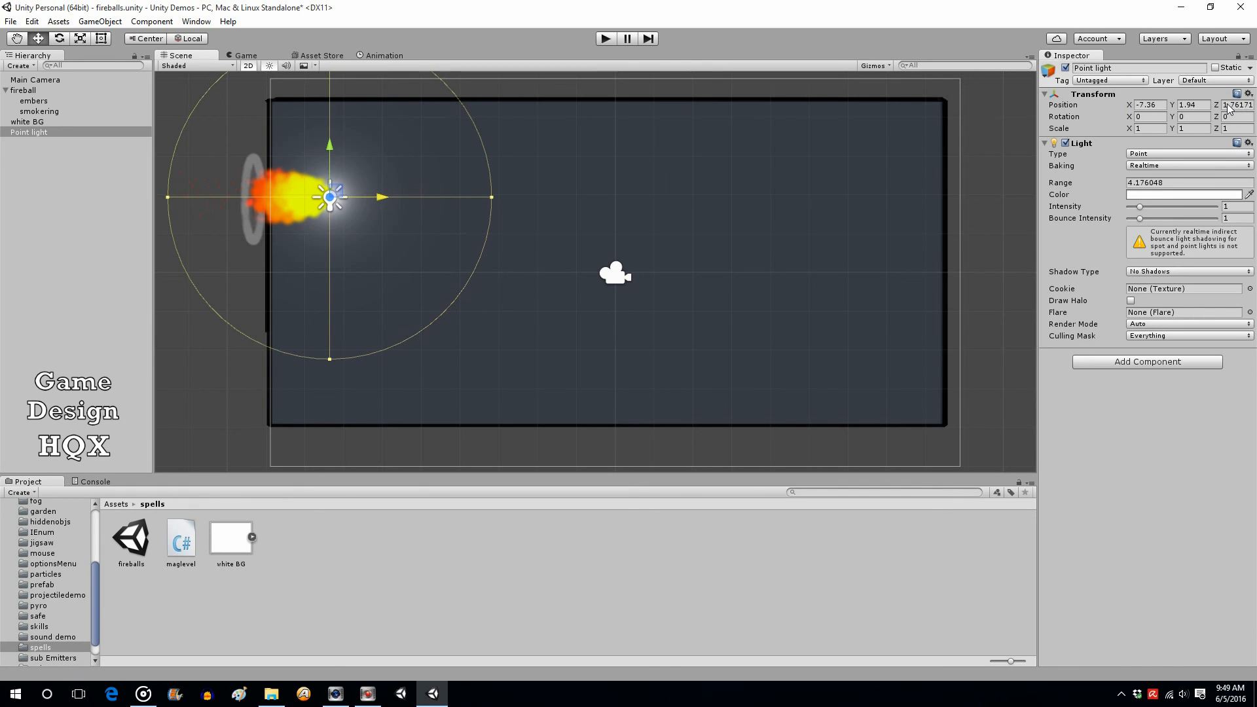
Try Z positions of 2, 1 and 1.5 for the point light to compare its glow on the background.
drag(1224, 106, 1255, 110)
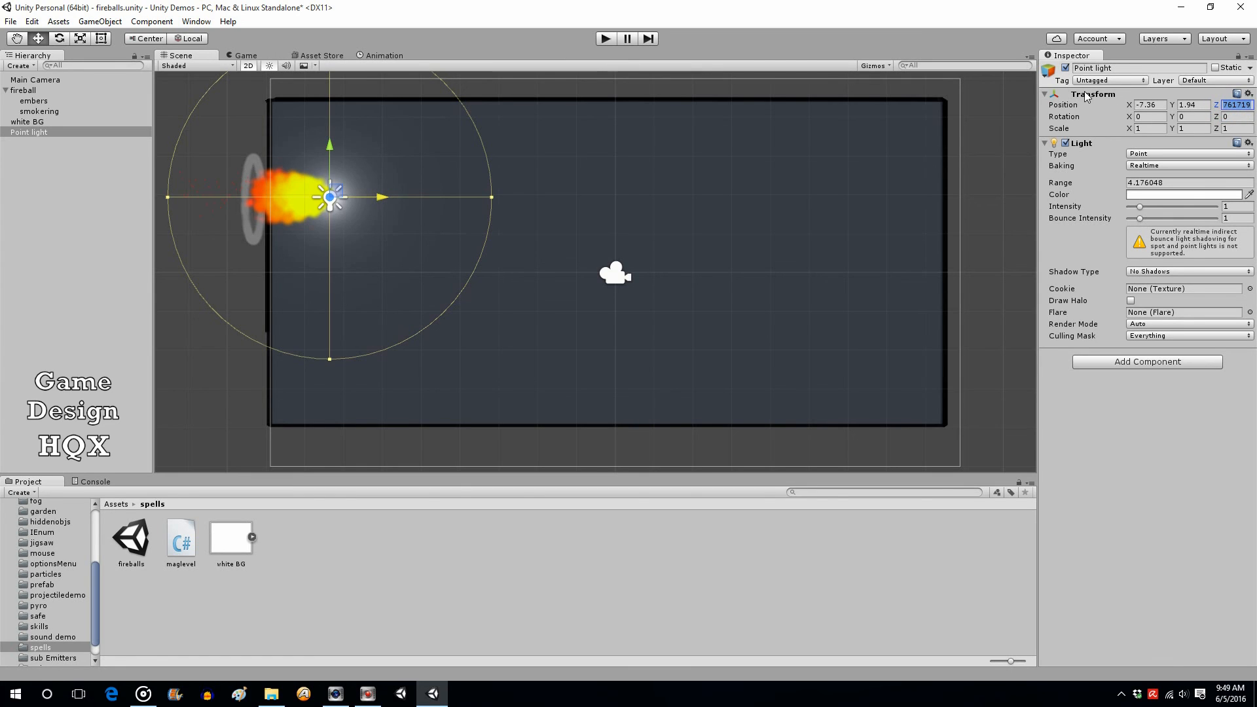
text(2)
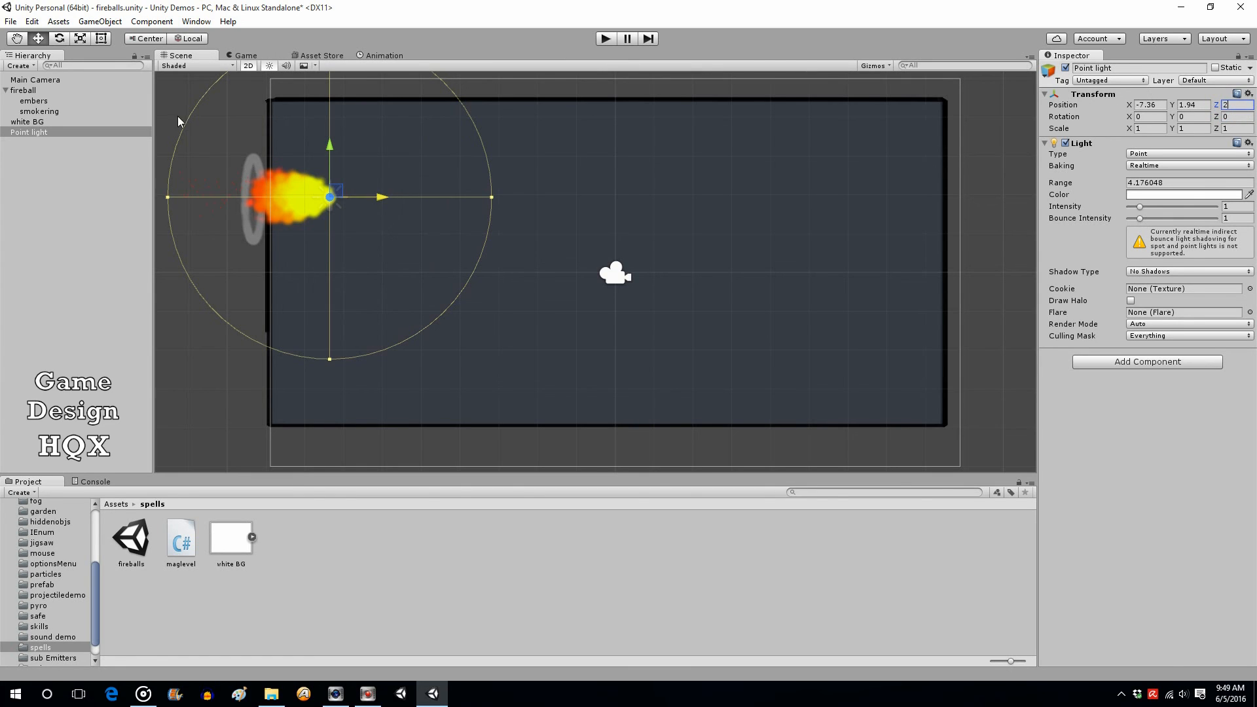
click(1235, 106)
text(1)
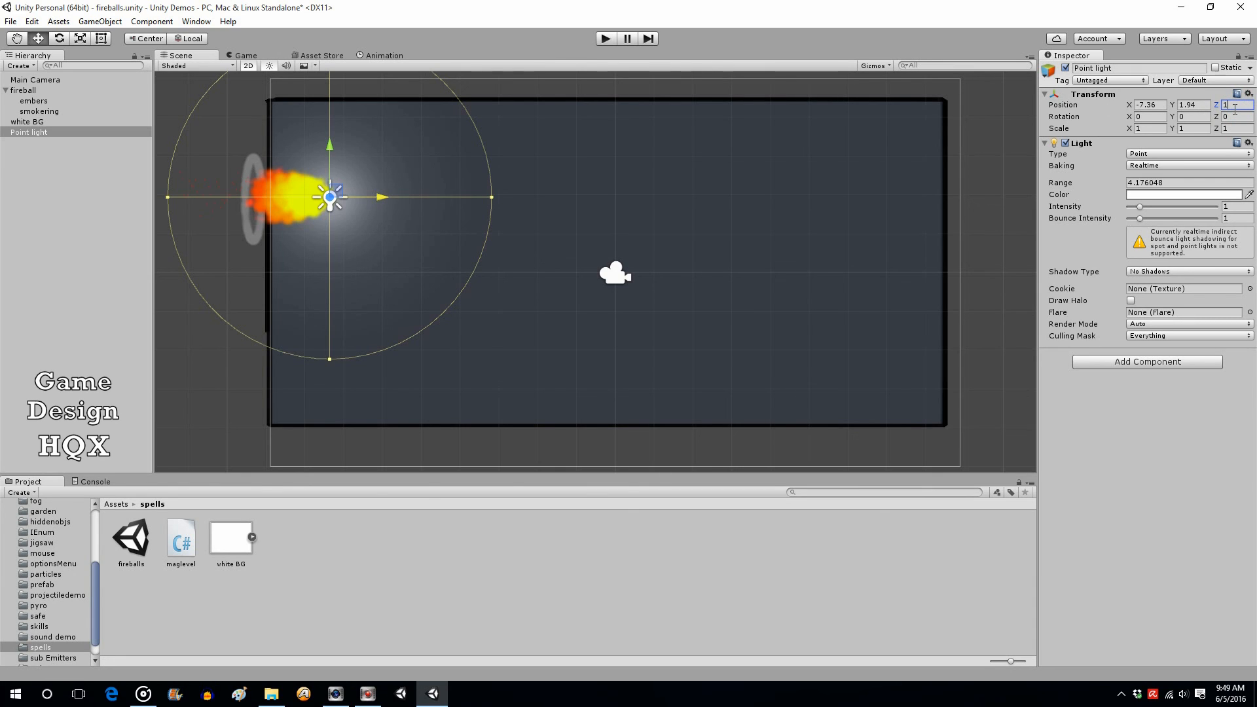
text(.5)
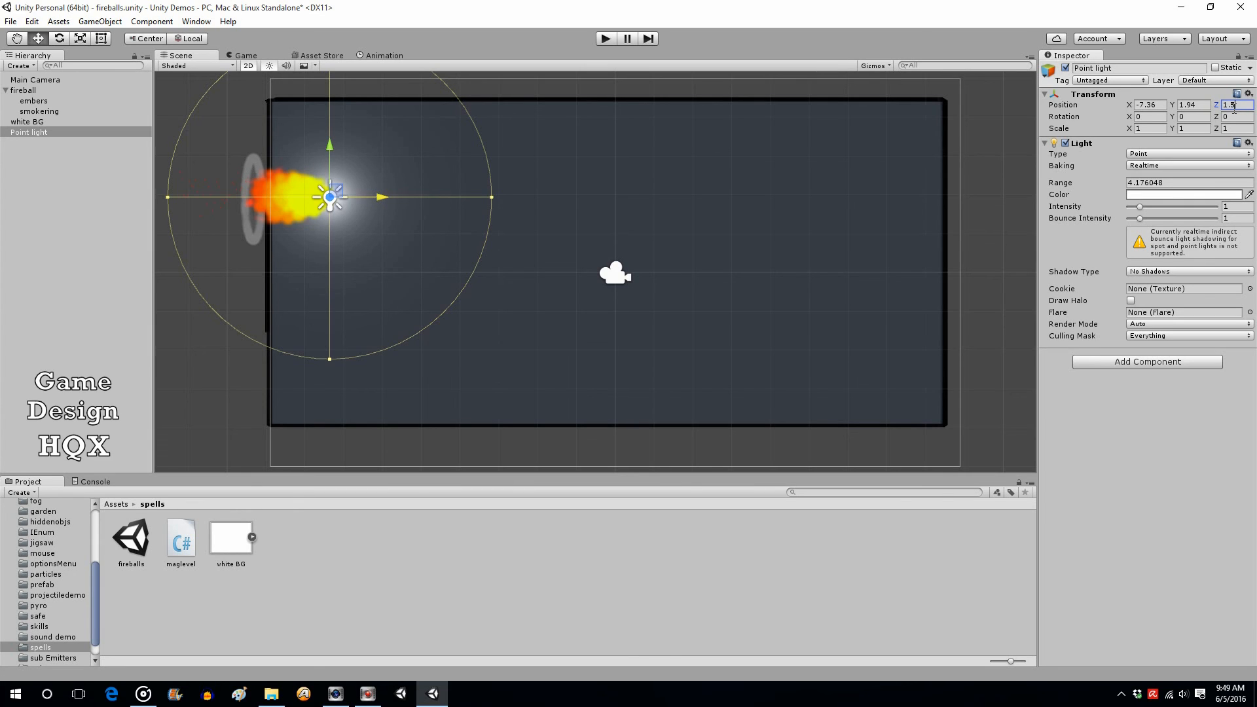
key(Return)
text(2)
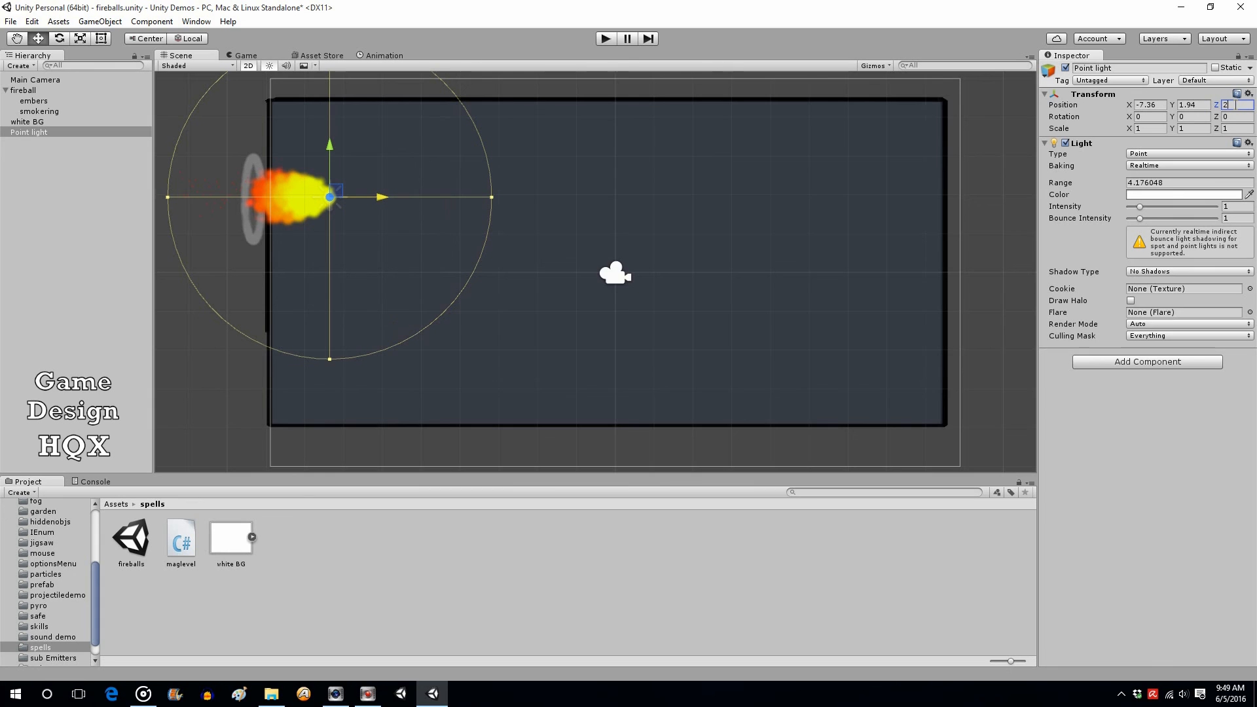
Set the point light's Z position to 0 and raise its intensity to about 3.23.
drag(1237, 104, 1217, 105)
text(-2)
key(BackSpace)
text(1)
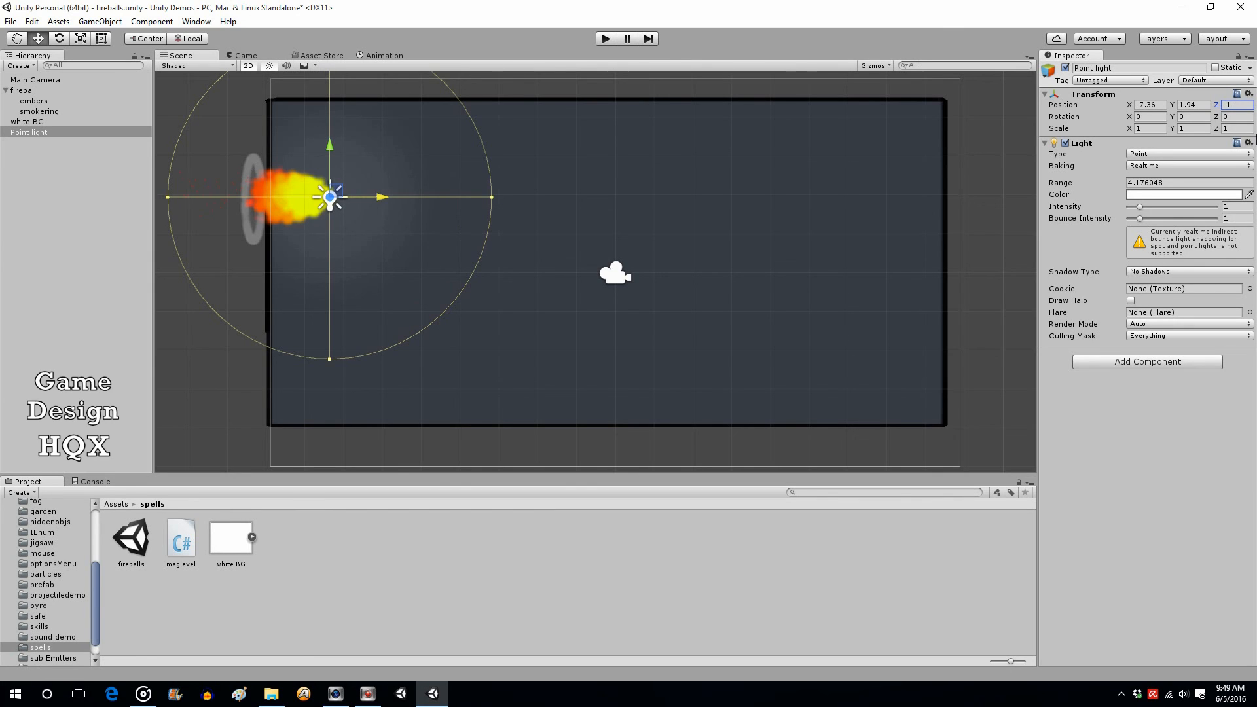
key(BackSpace)
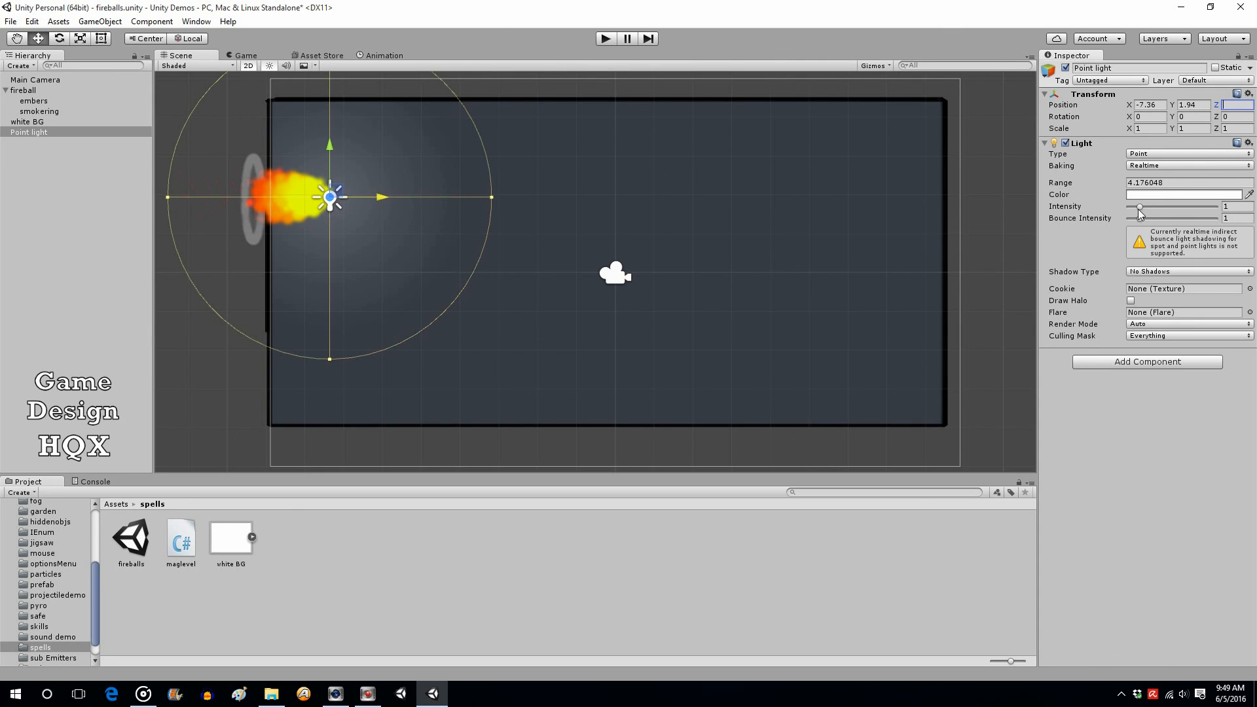
drag(1140, 213, 1164, 213)
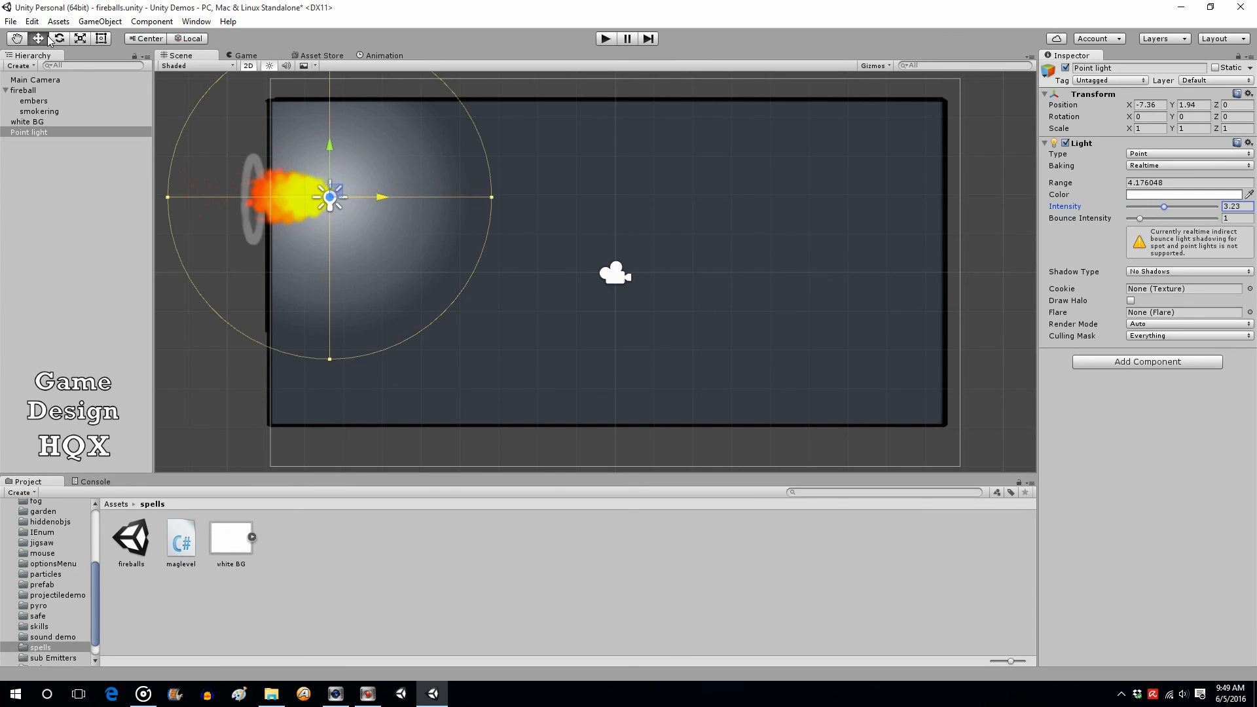
Shift the point light back to about X -7.72 and make it a child of fireball.
drag(384, 203, 368, 197)
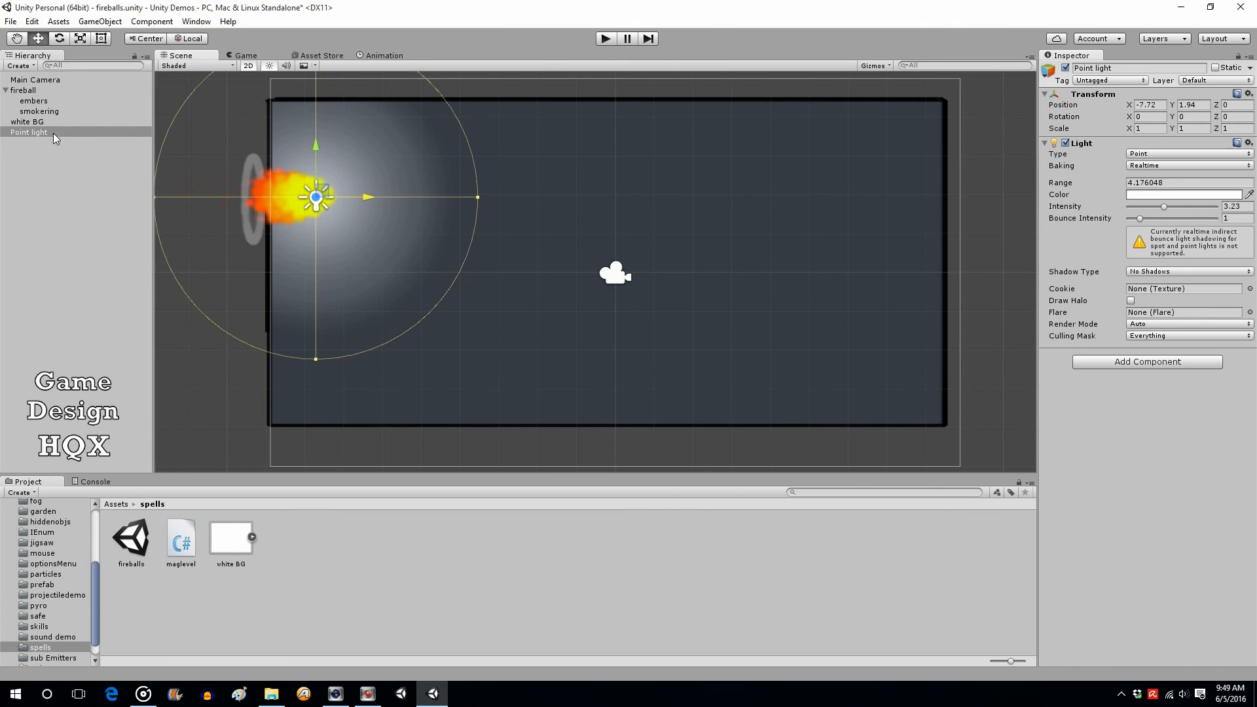
drag(53, 132, 59, 112)
drag(50, 95, 51, 92)
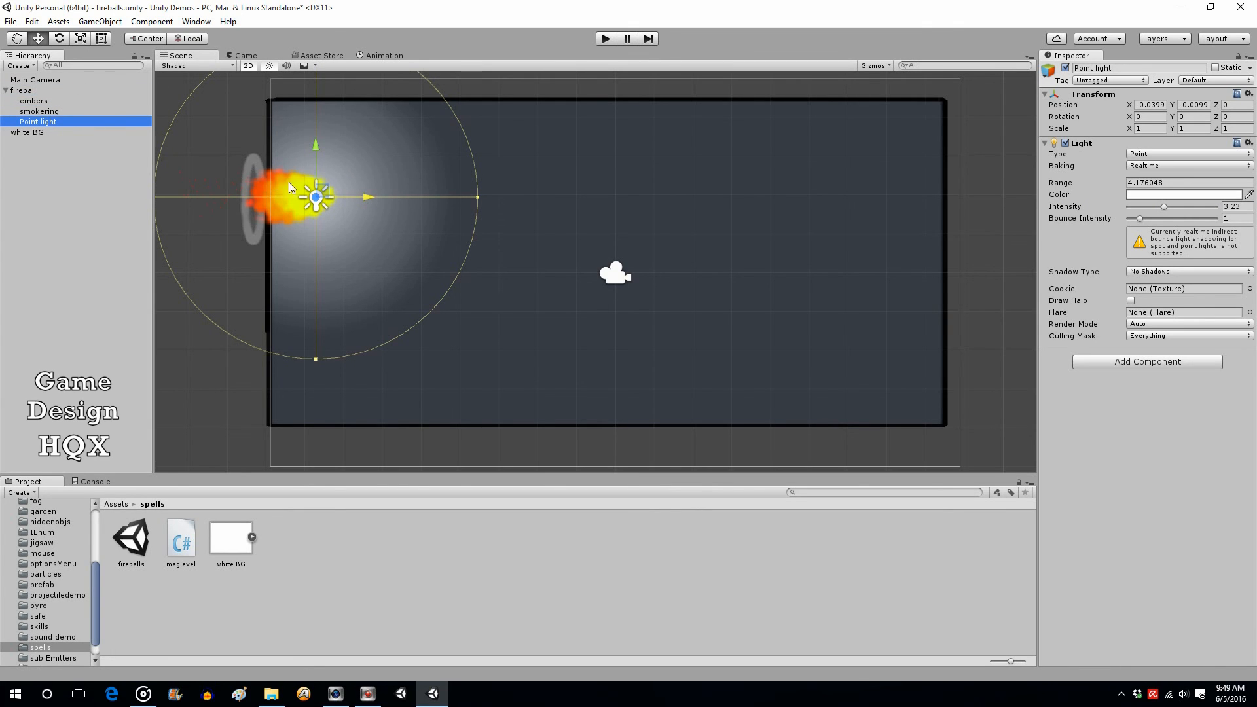
Play-test the scene twice to check the light travelling with the fireball and how the smoke rings render.
click(607, 39)
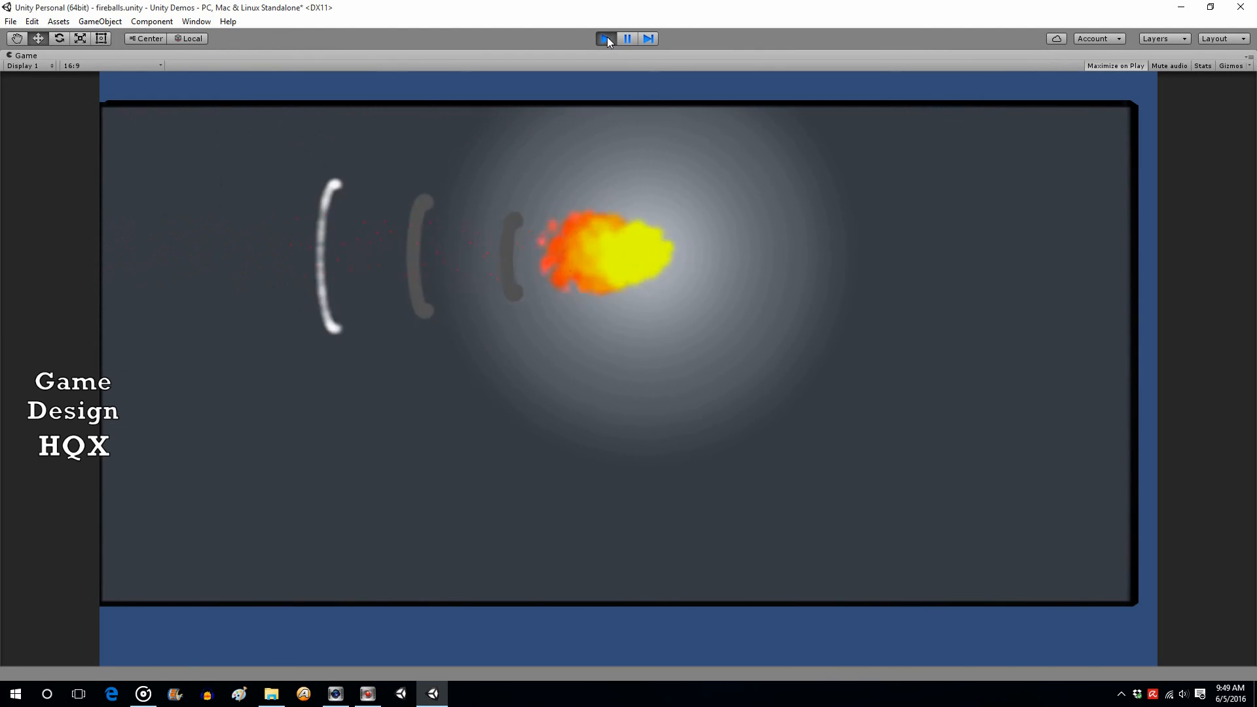
click(606, 38)
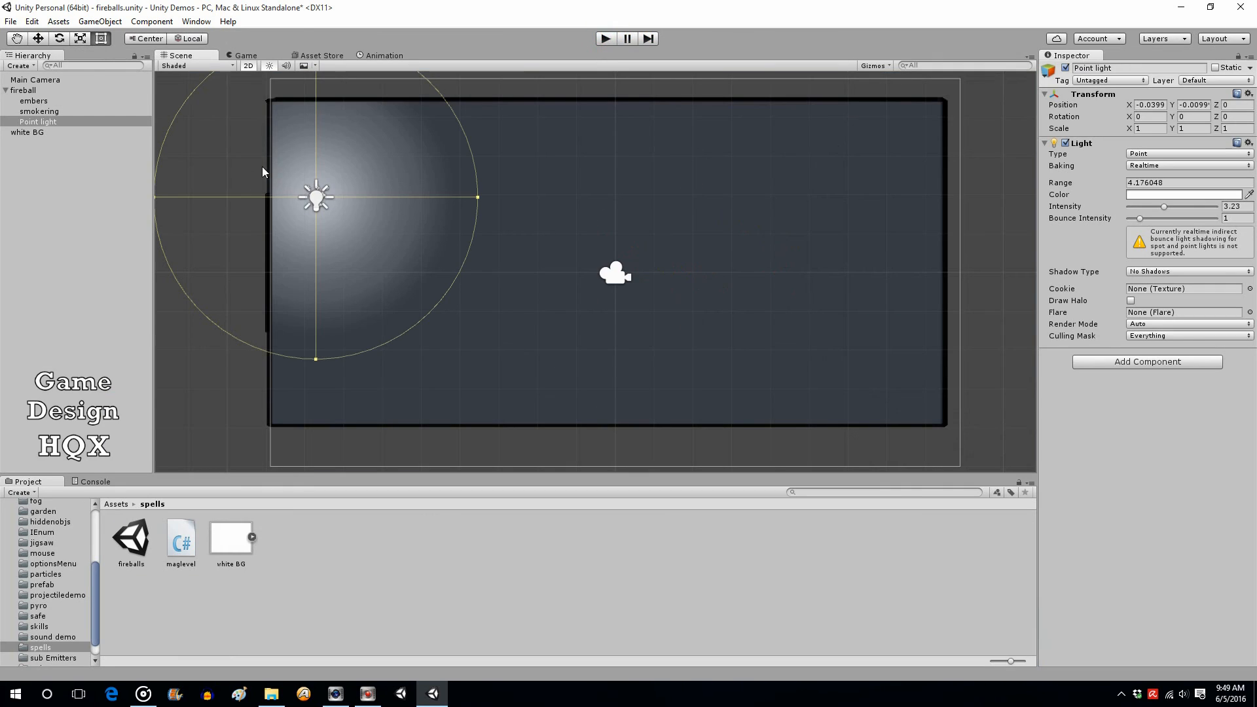
click(605, 38)
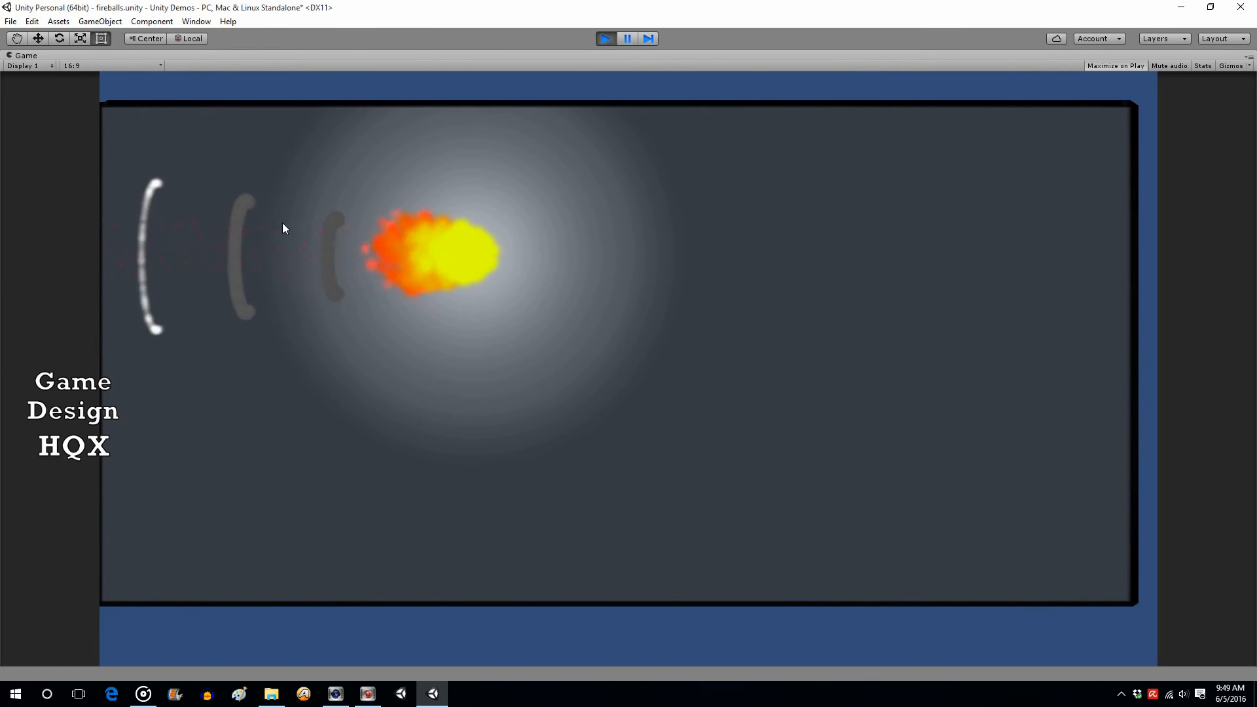
click(603, 39)
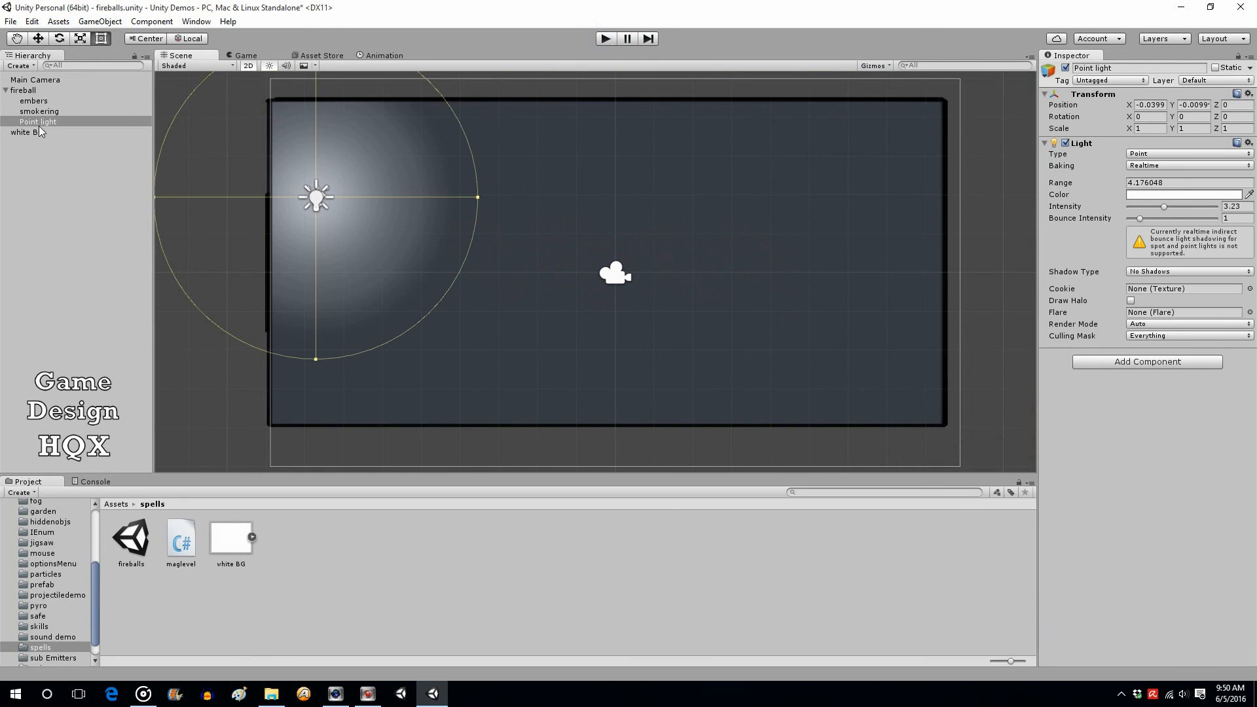
Push white BG back to Z position 4 and set the point light's Z position to 2.
click(78, 130)
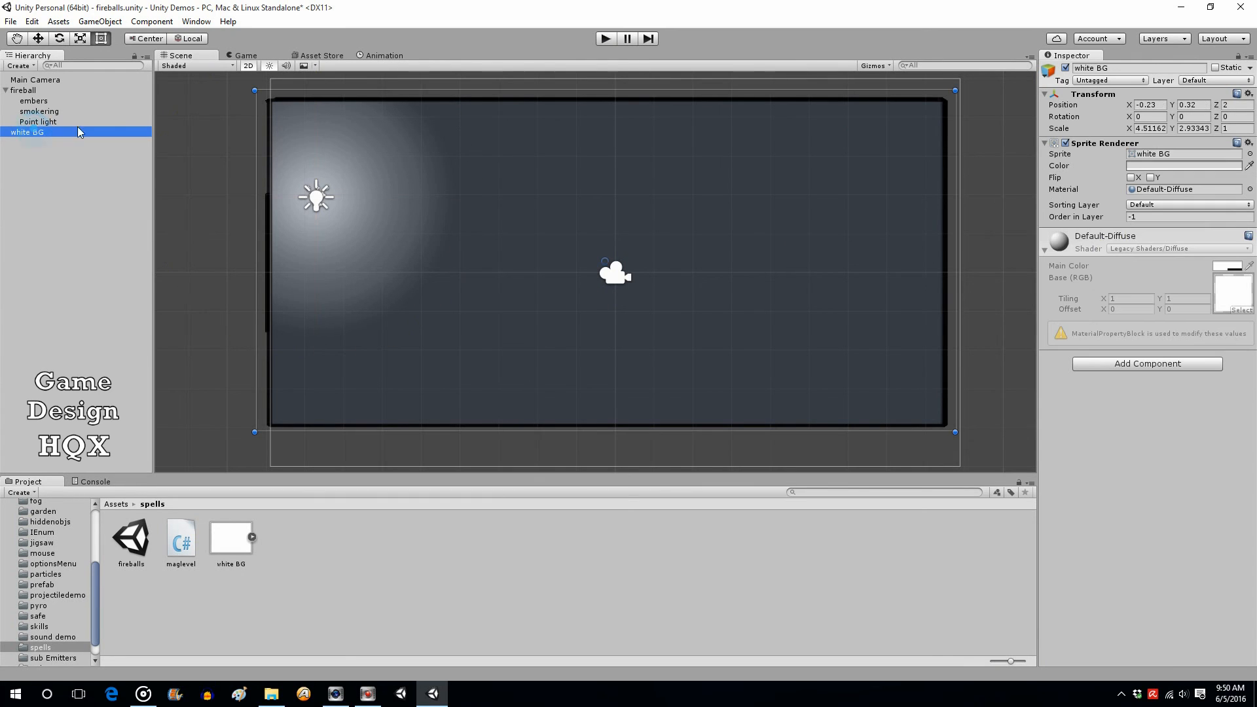
click(1236, 105)
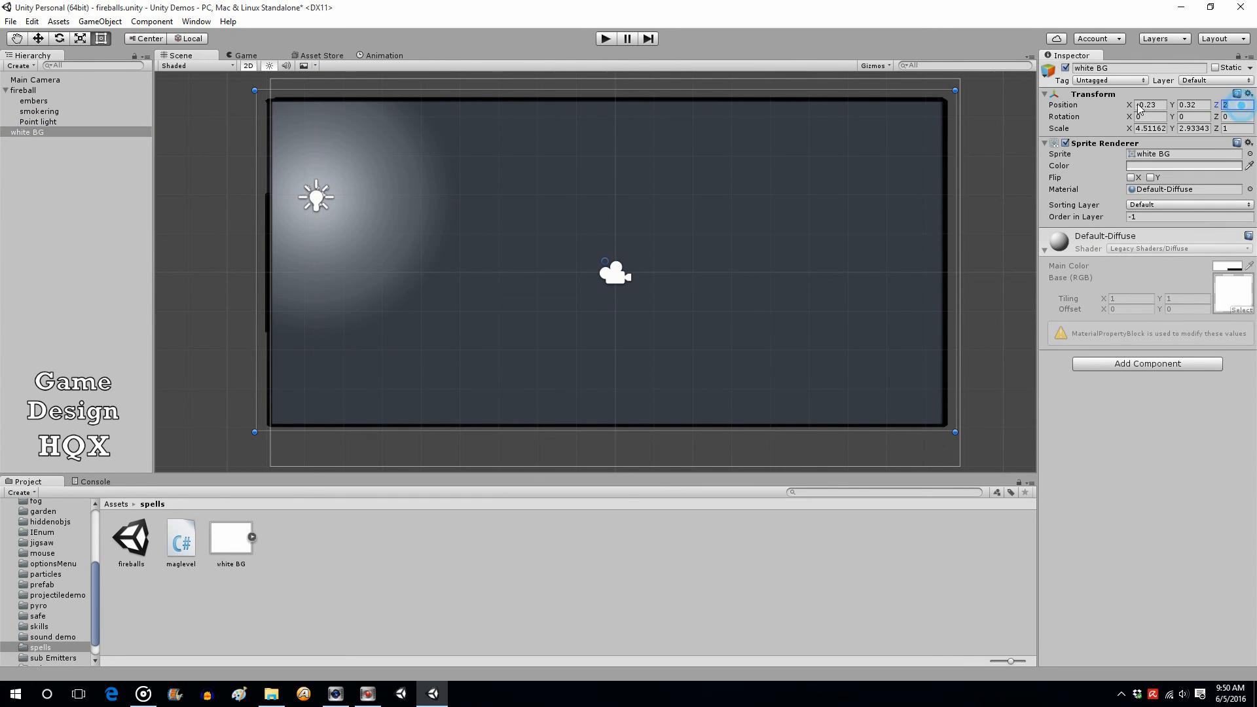
text(4)
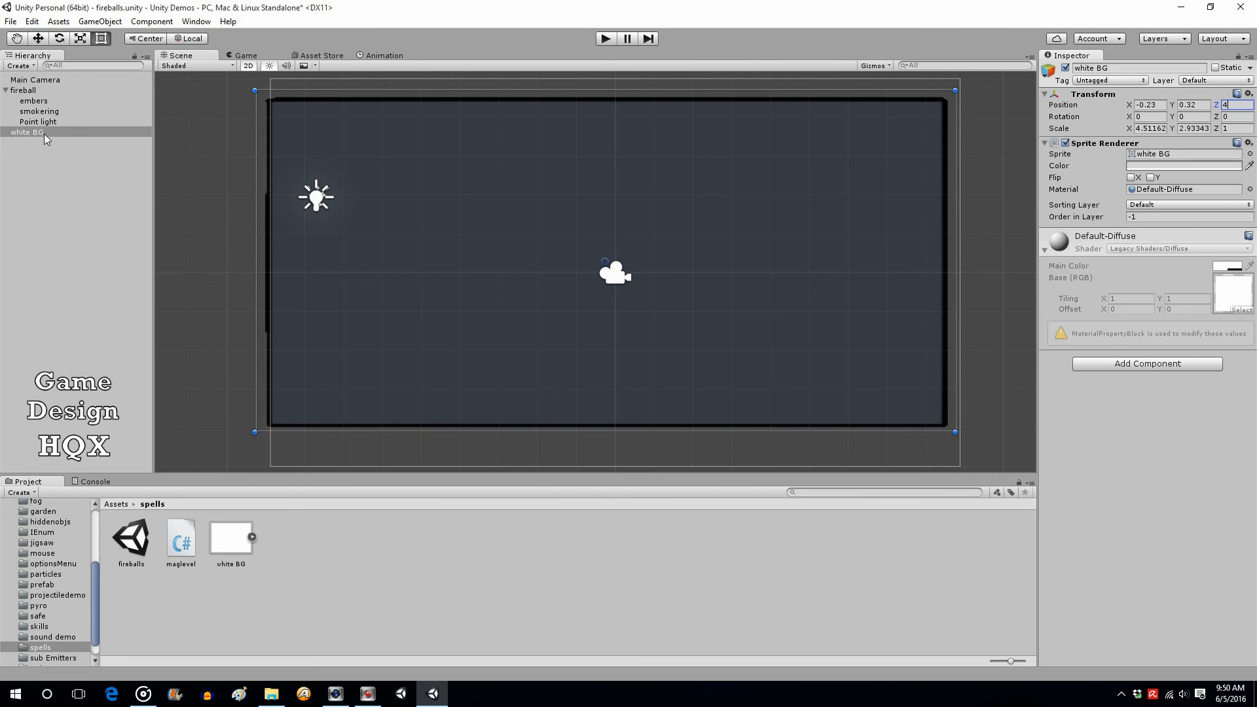
click(34, 38)
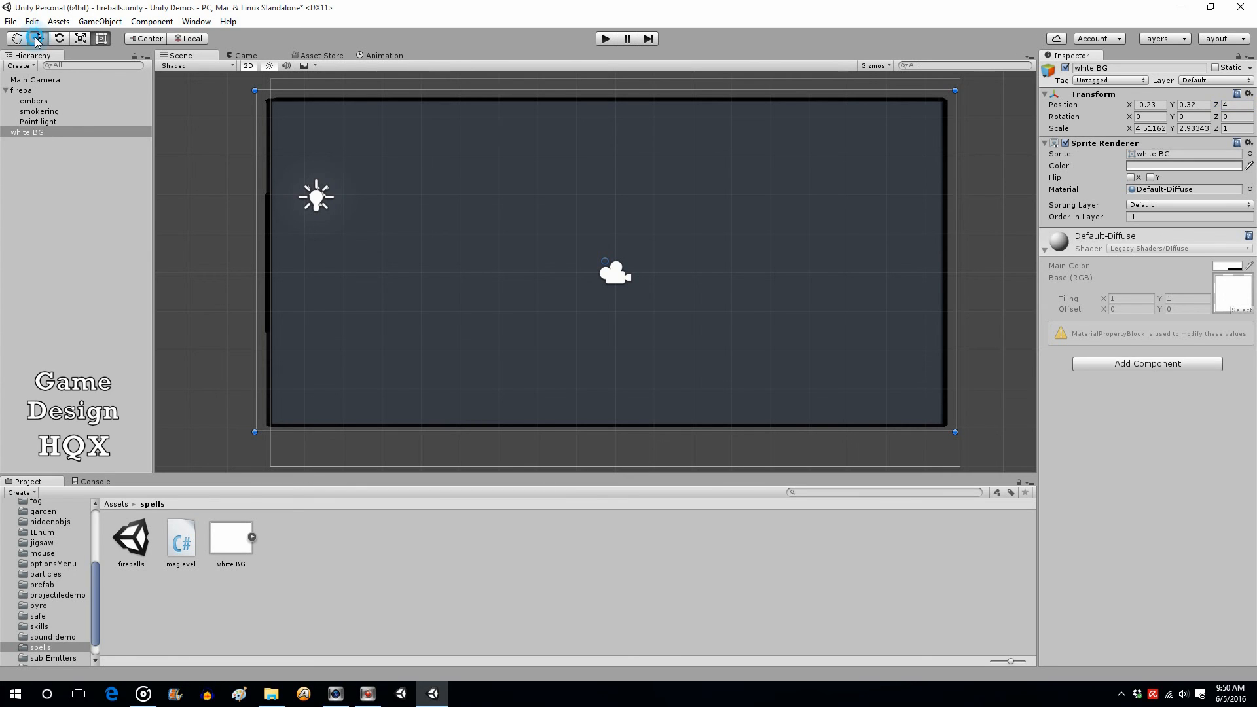
click(38, 122)
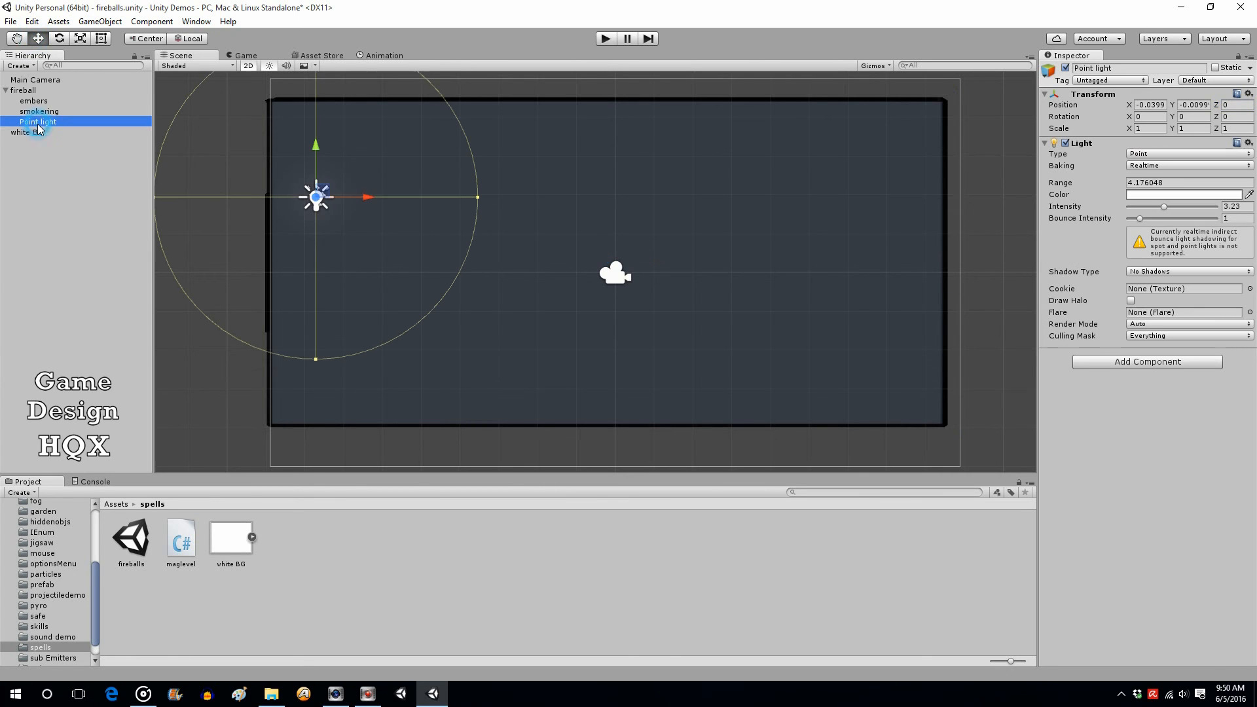
click(1236, 105)
text(2)
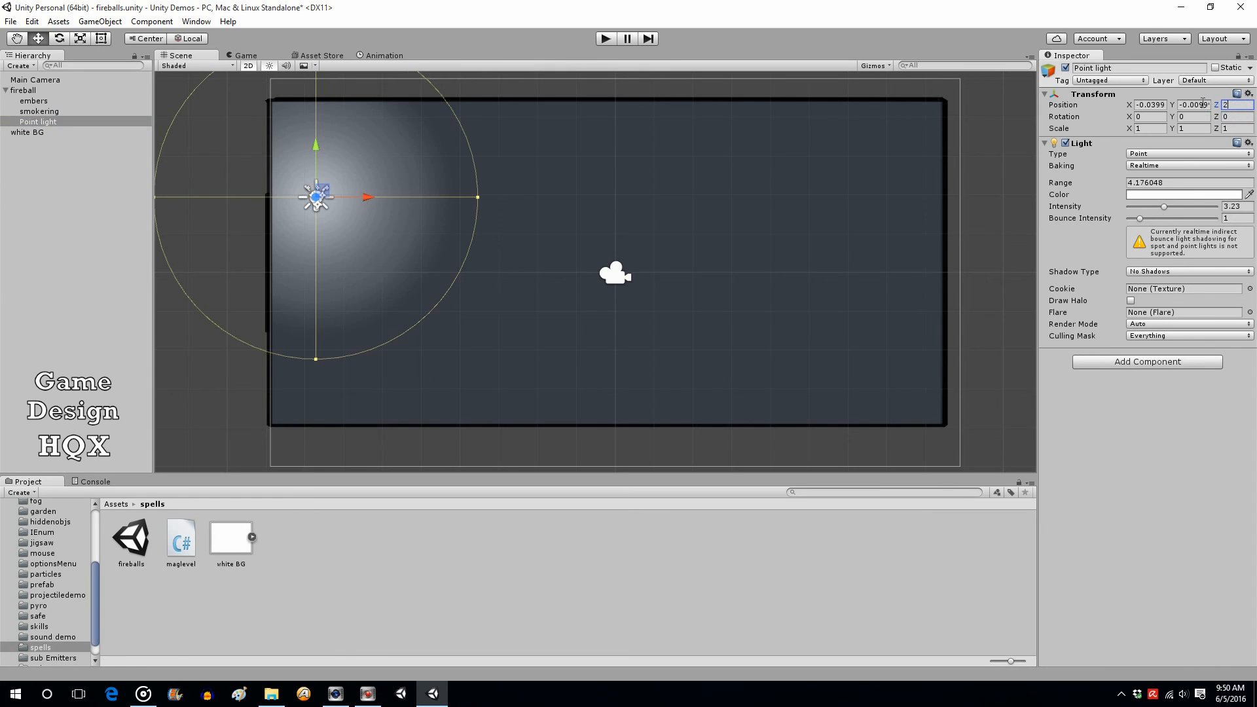
Play-test the scene again to check the smoke rings and glow against the repositioned background.
click(606, 39)
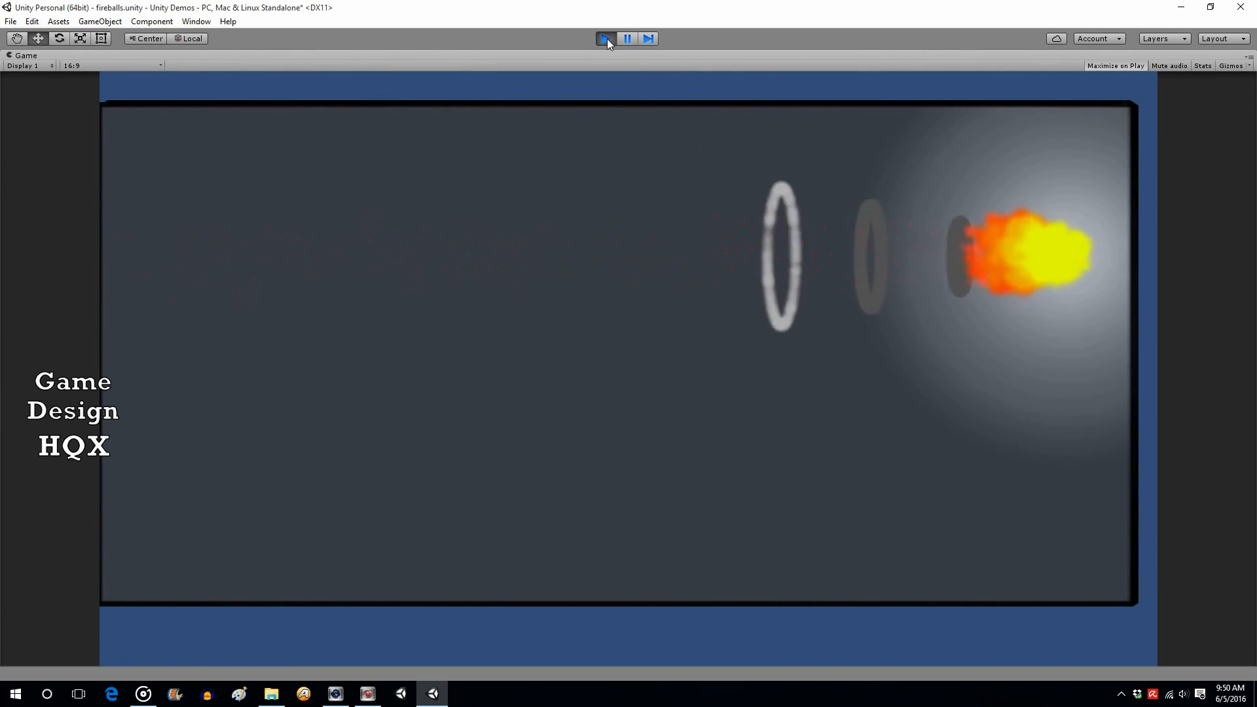
click(607, 38)
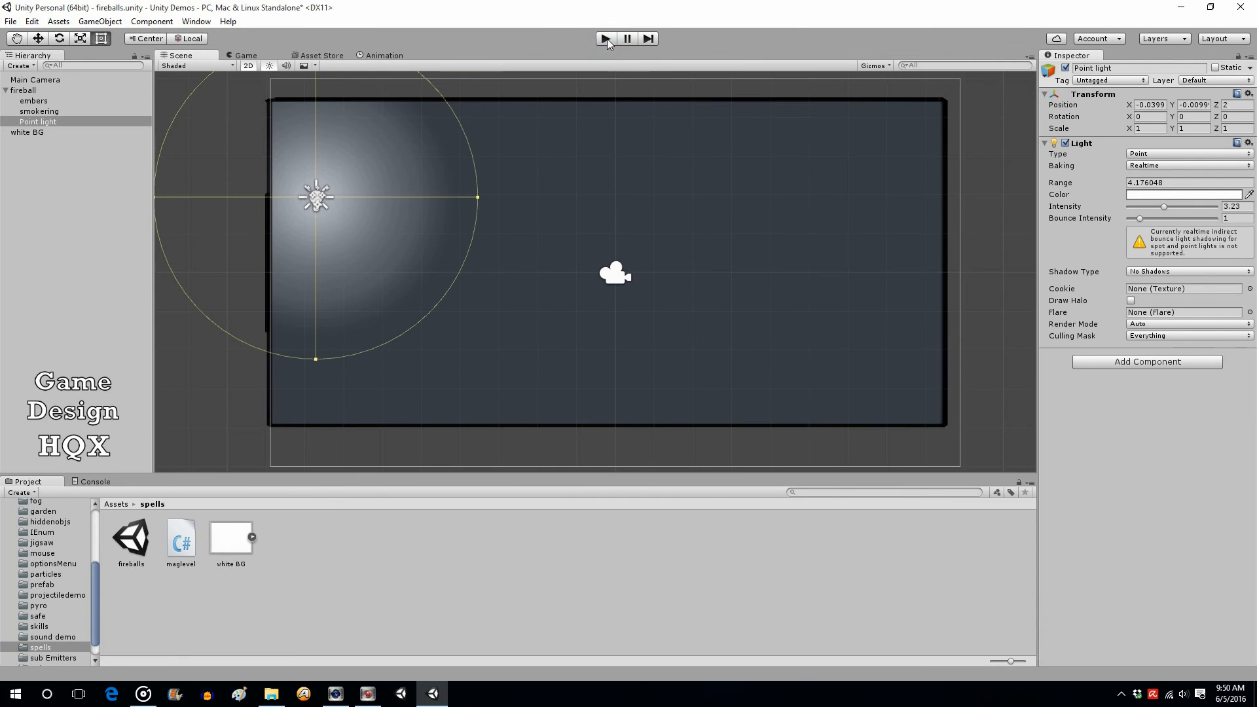
click(607, 38)
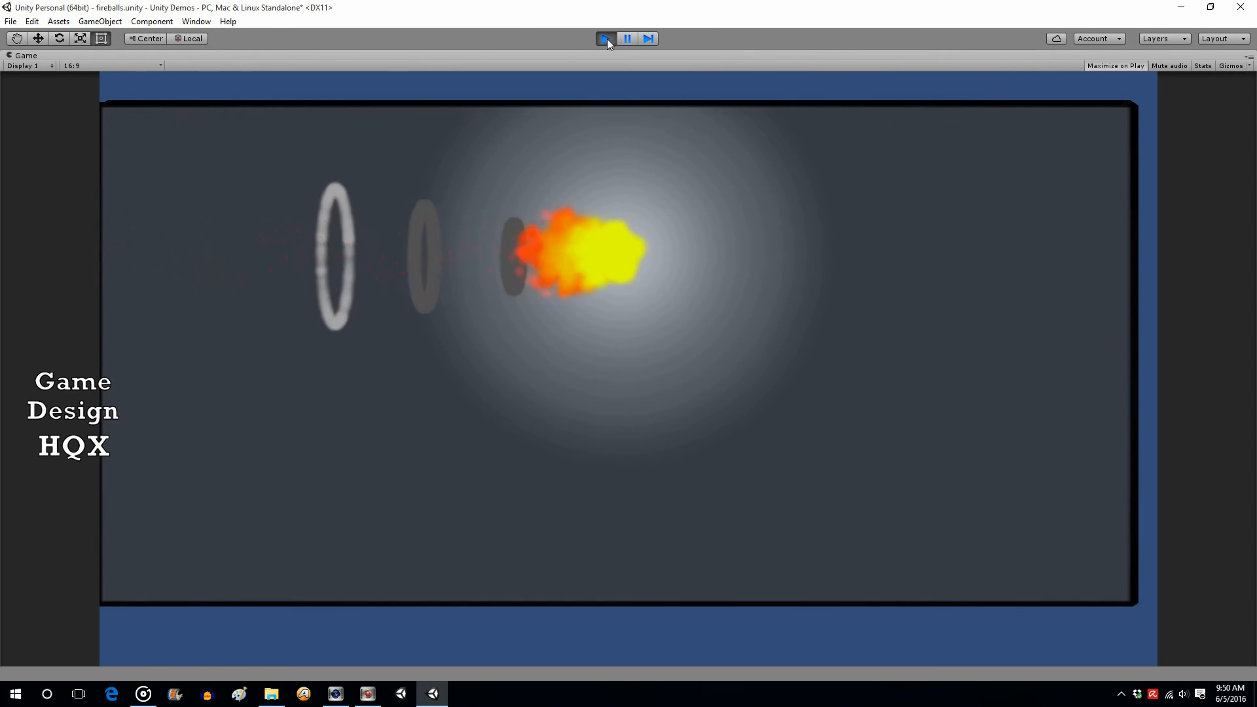
click(607, 37)
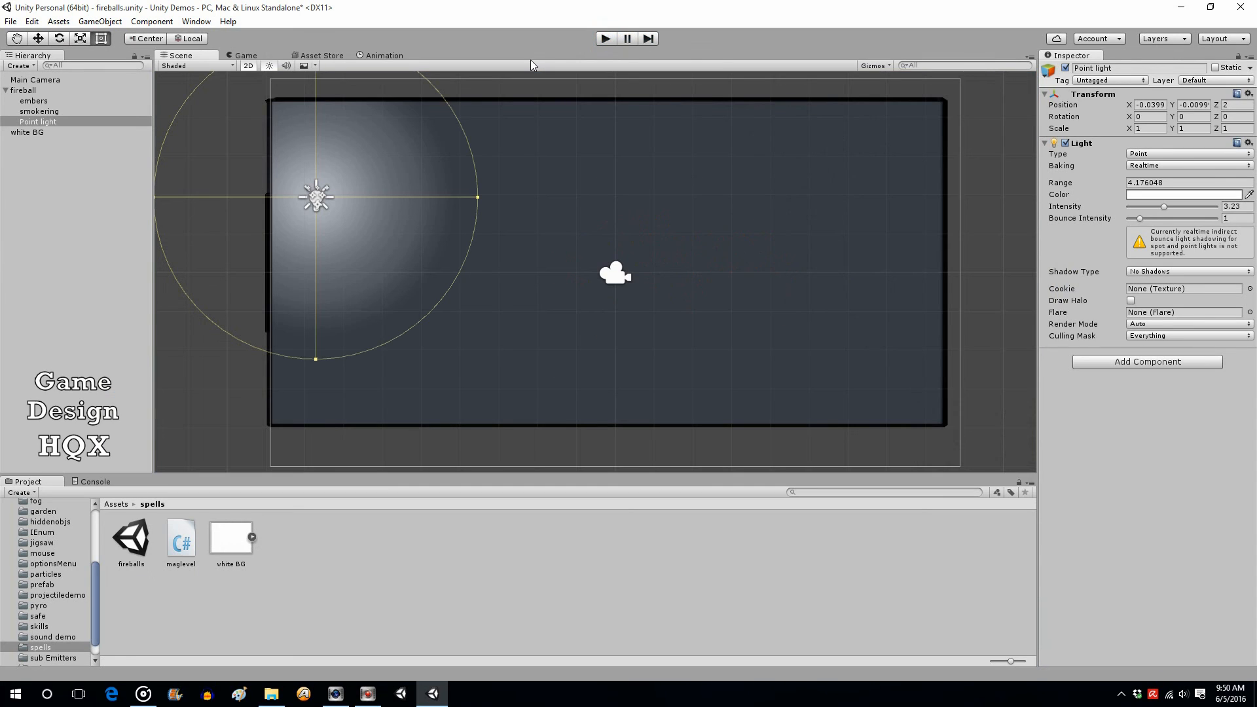